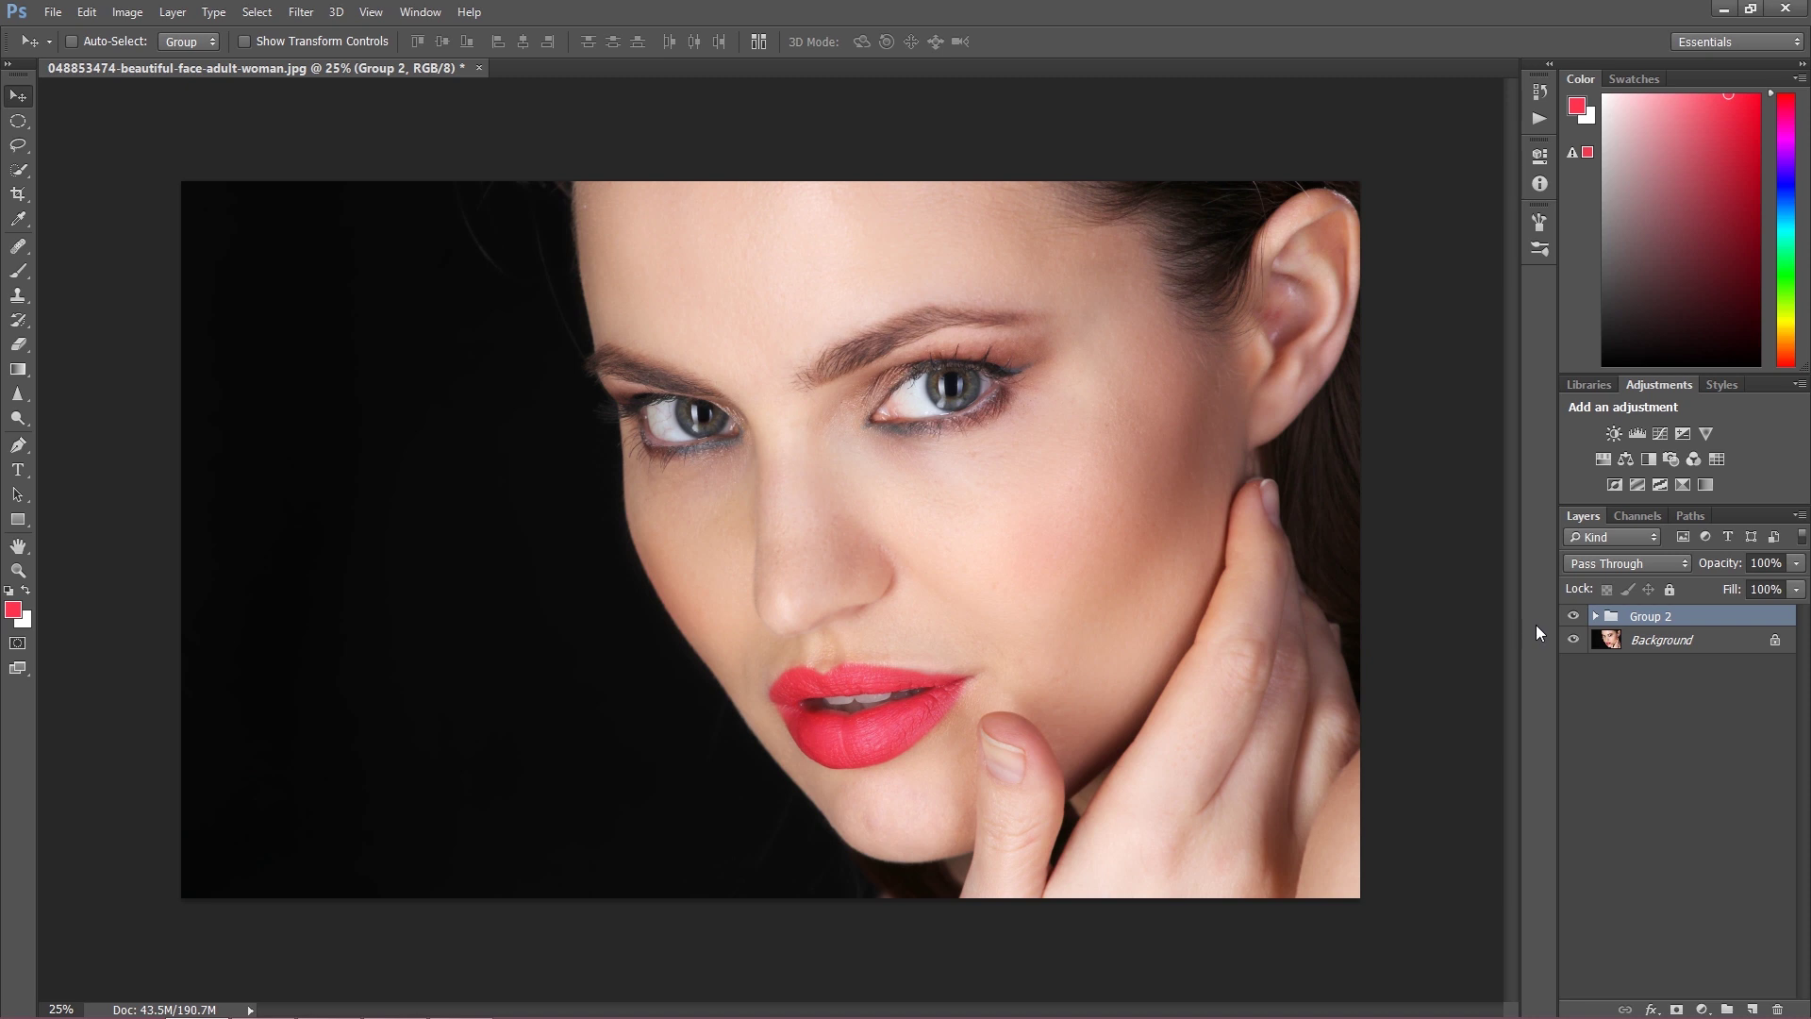
Step: Switch to the browser to review the Udemy beauty retouch course page and its contents, then return to Photoshop
left_click(263, 1000)
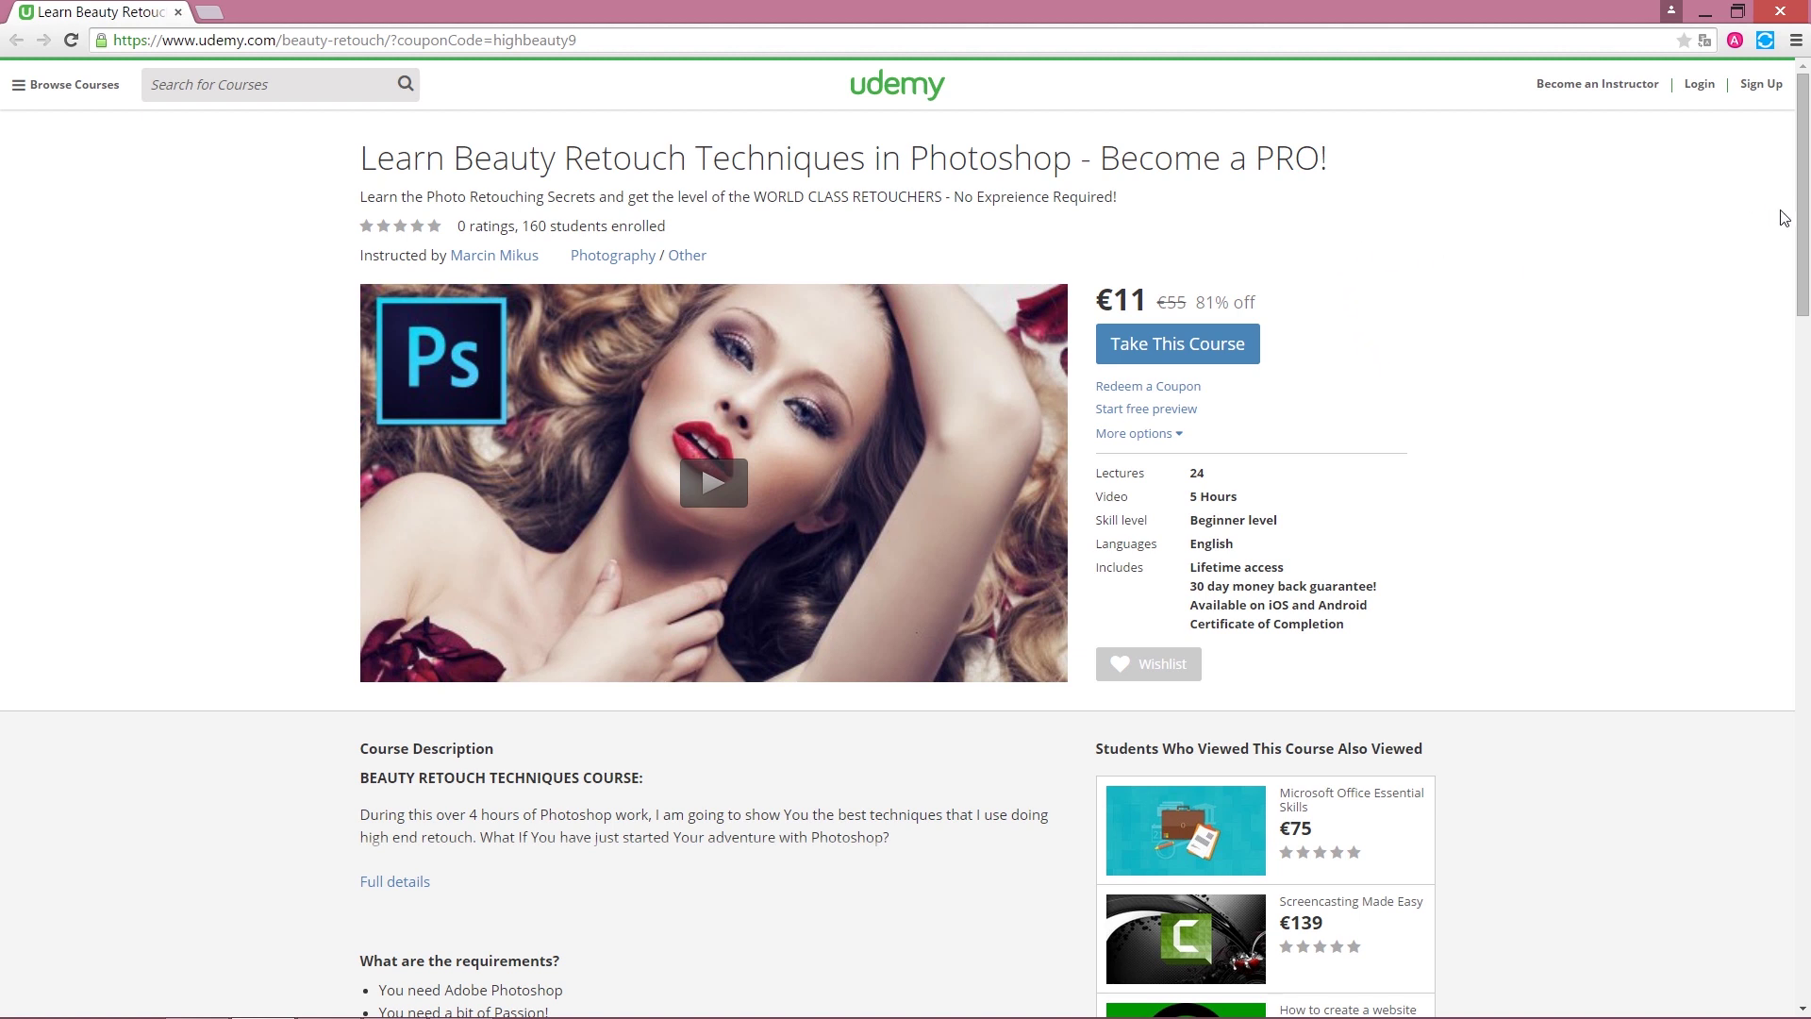
left_click_drag(1802, 218, 1798, 286)
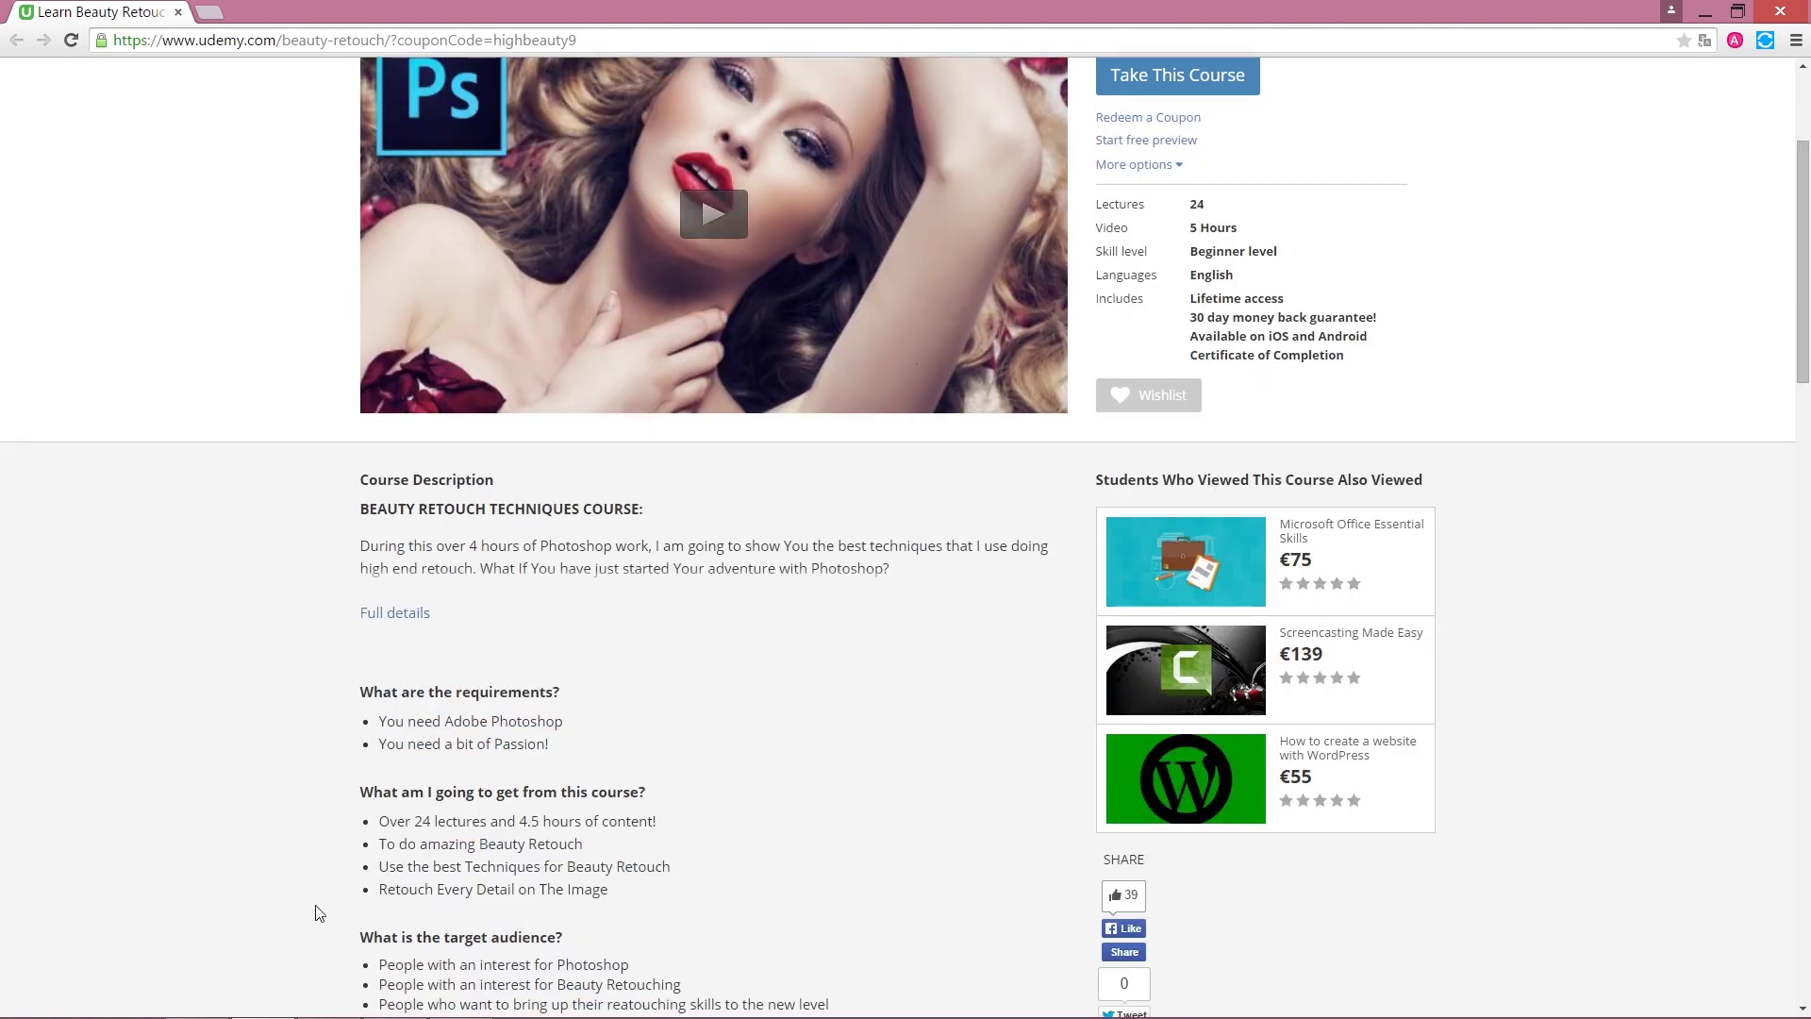
mouse_move(283, 1014)
left_click(197, 996)
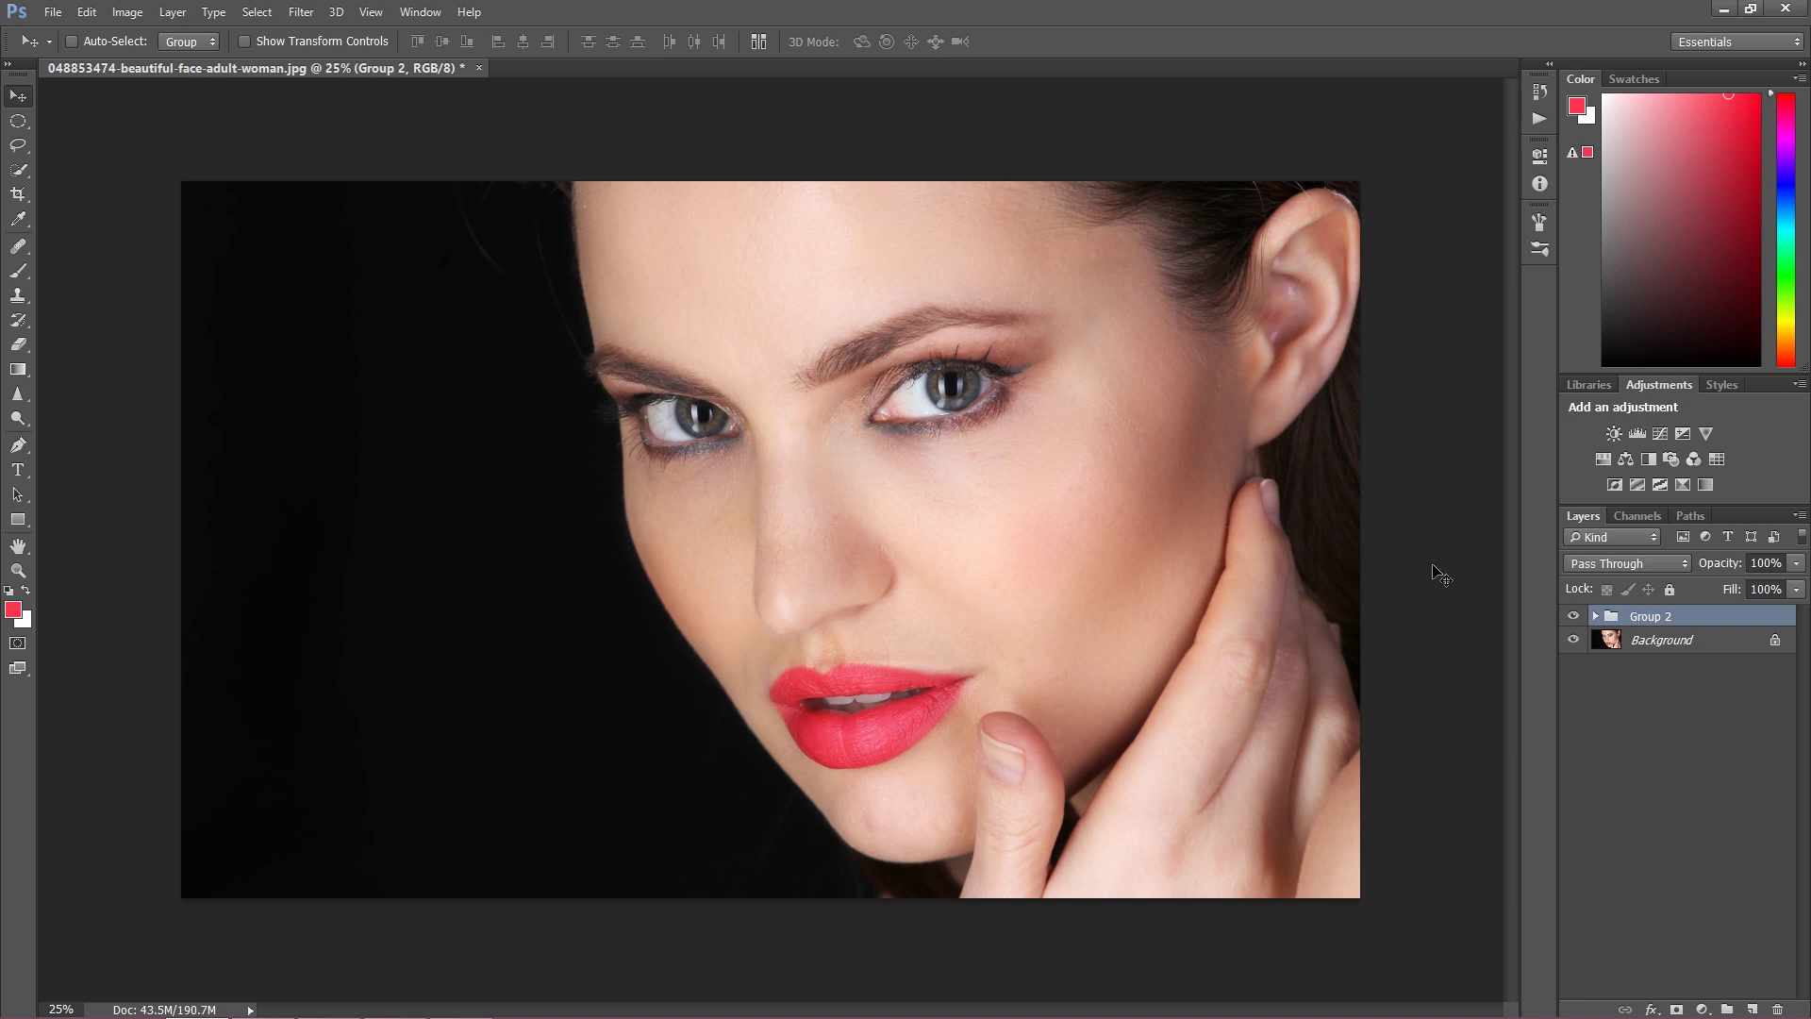
Step: Compare the portrait with Group 2 hidden and shown, examining the lips up close
key("ctrl+comma")
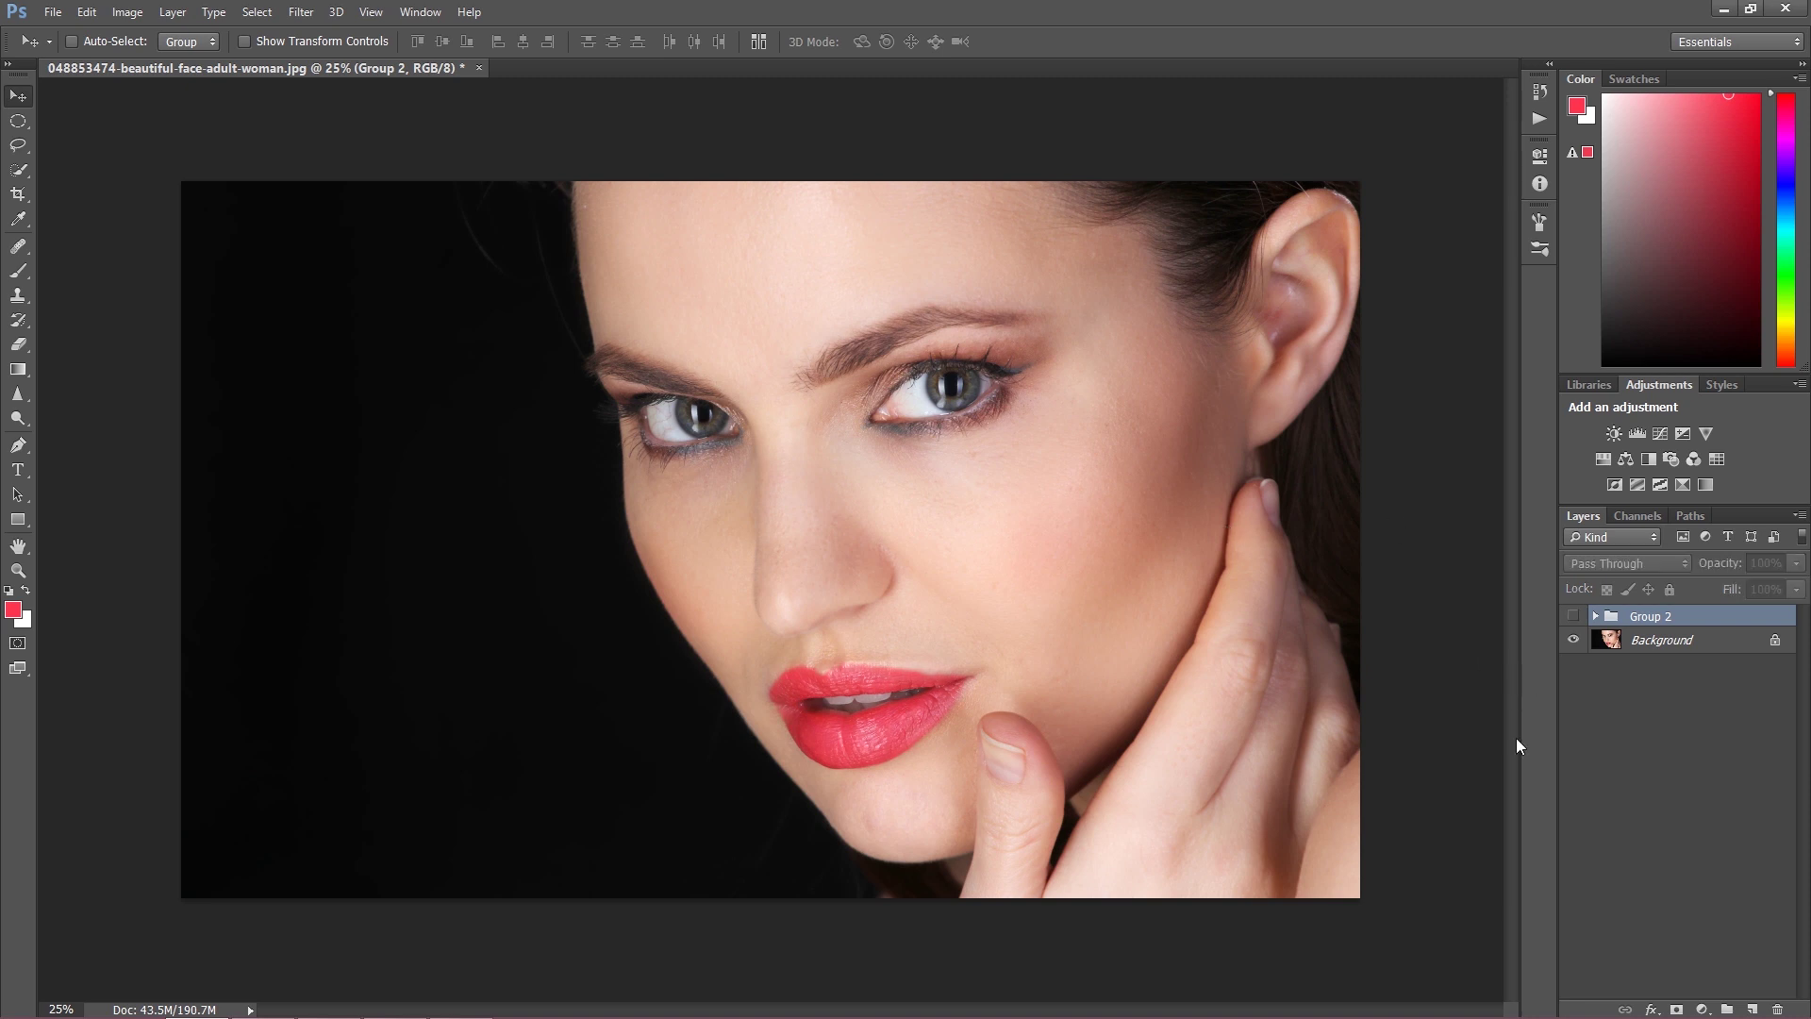
left_click(1573, 618)
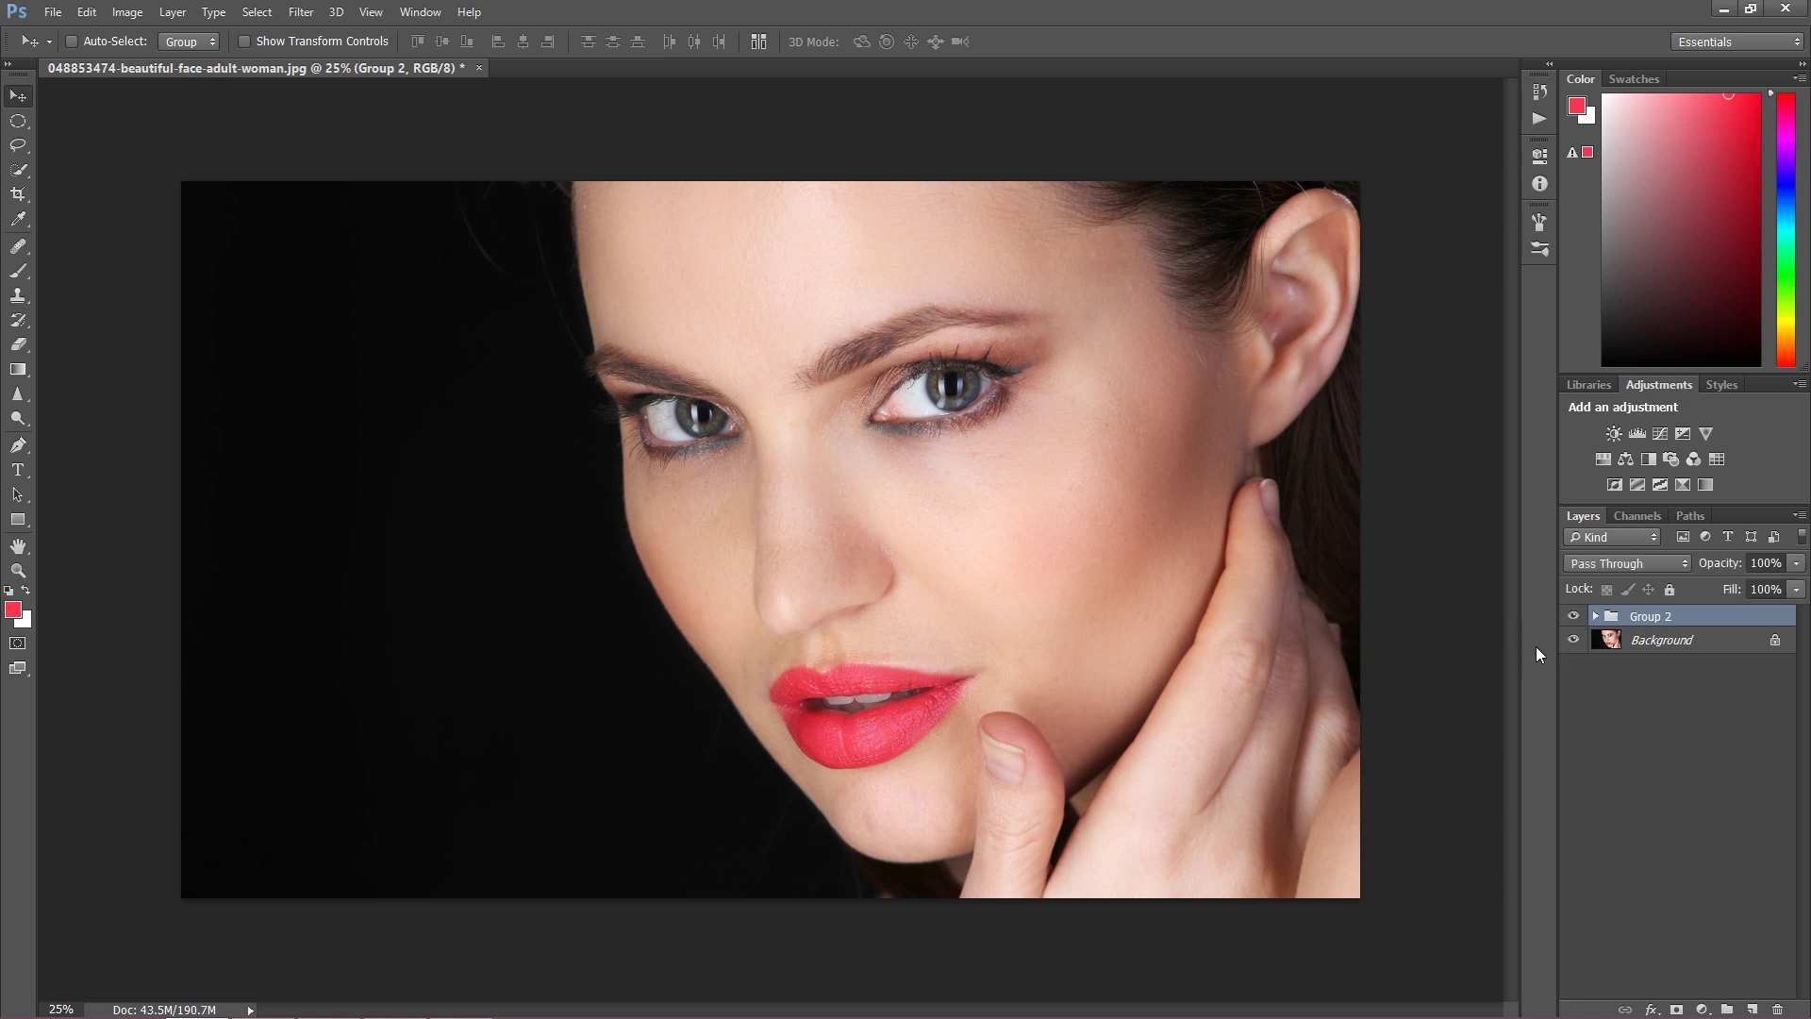
key("ctrl+plus")
key("ctrl+plus")
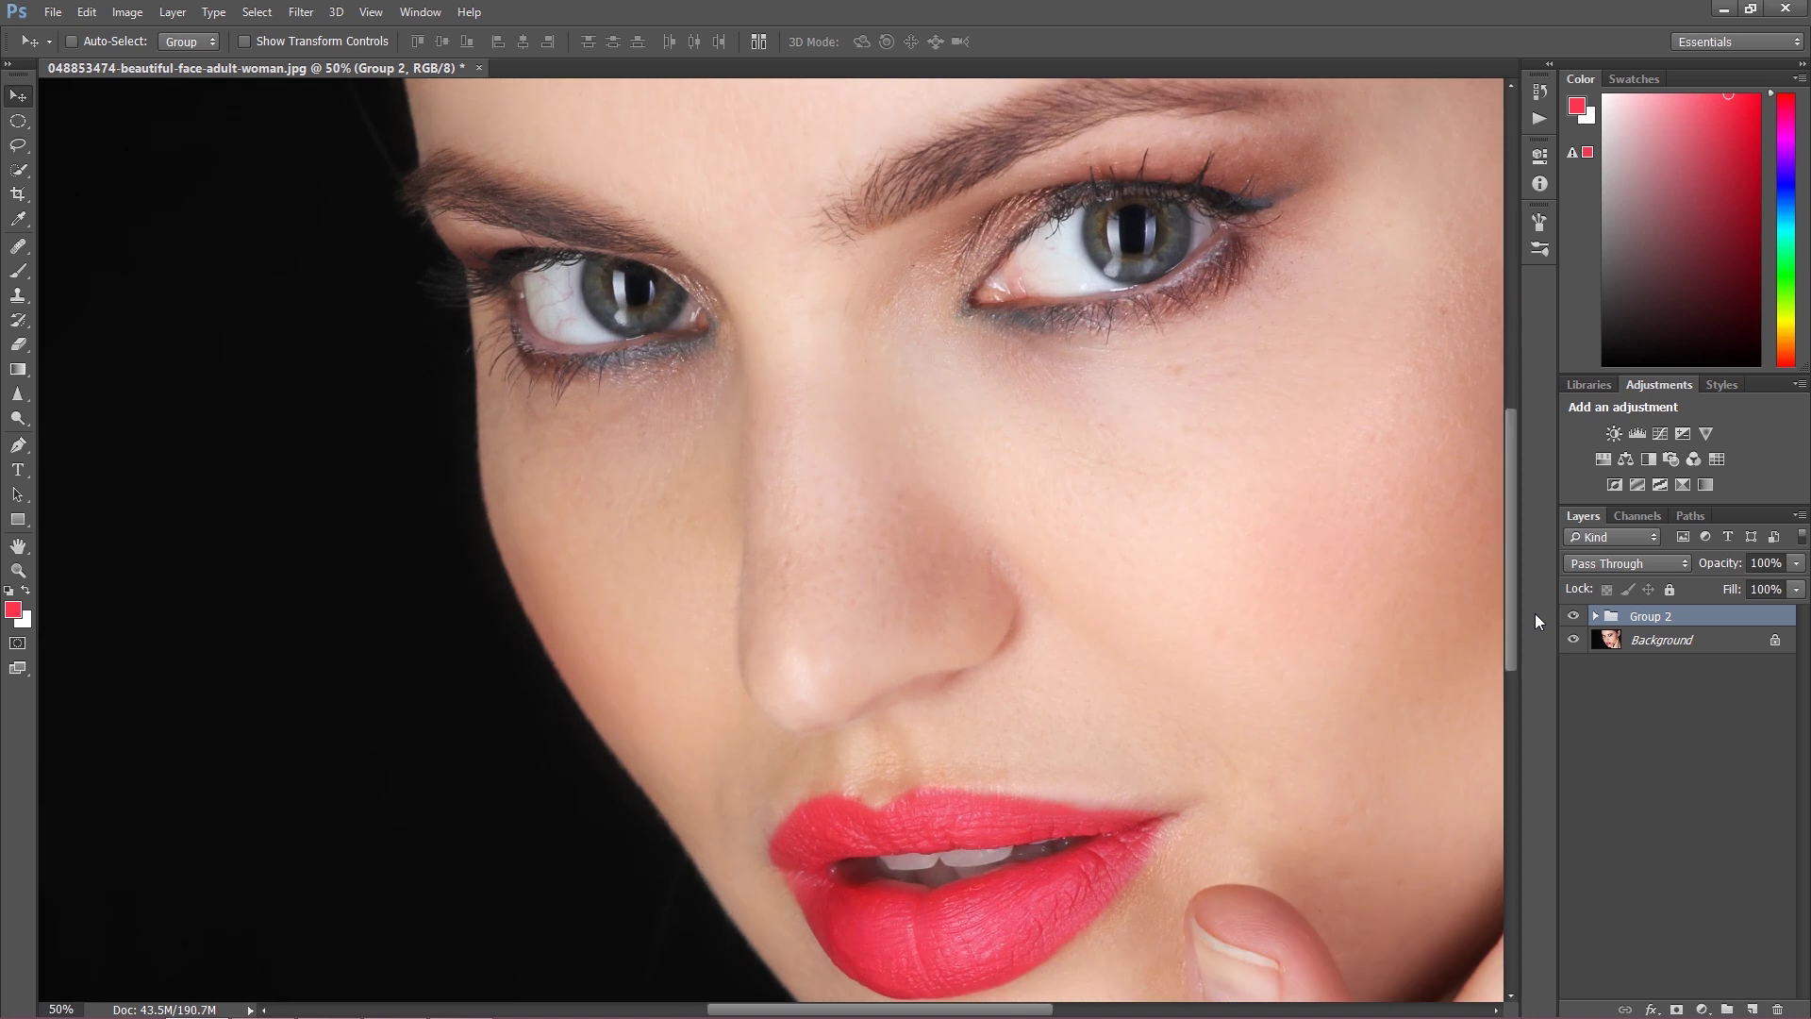
left_click_drag(1112, 614, 1198, 549)
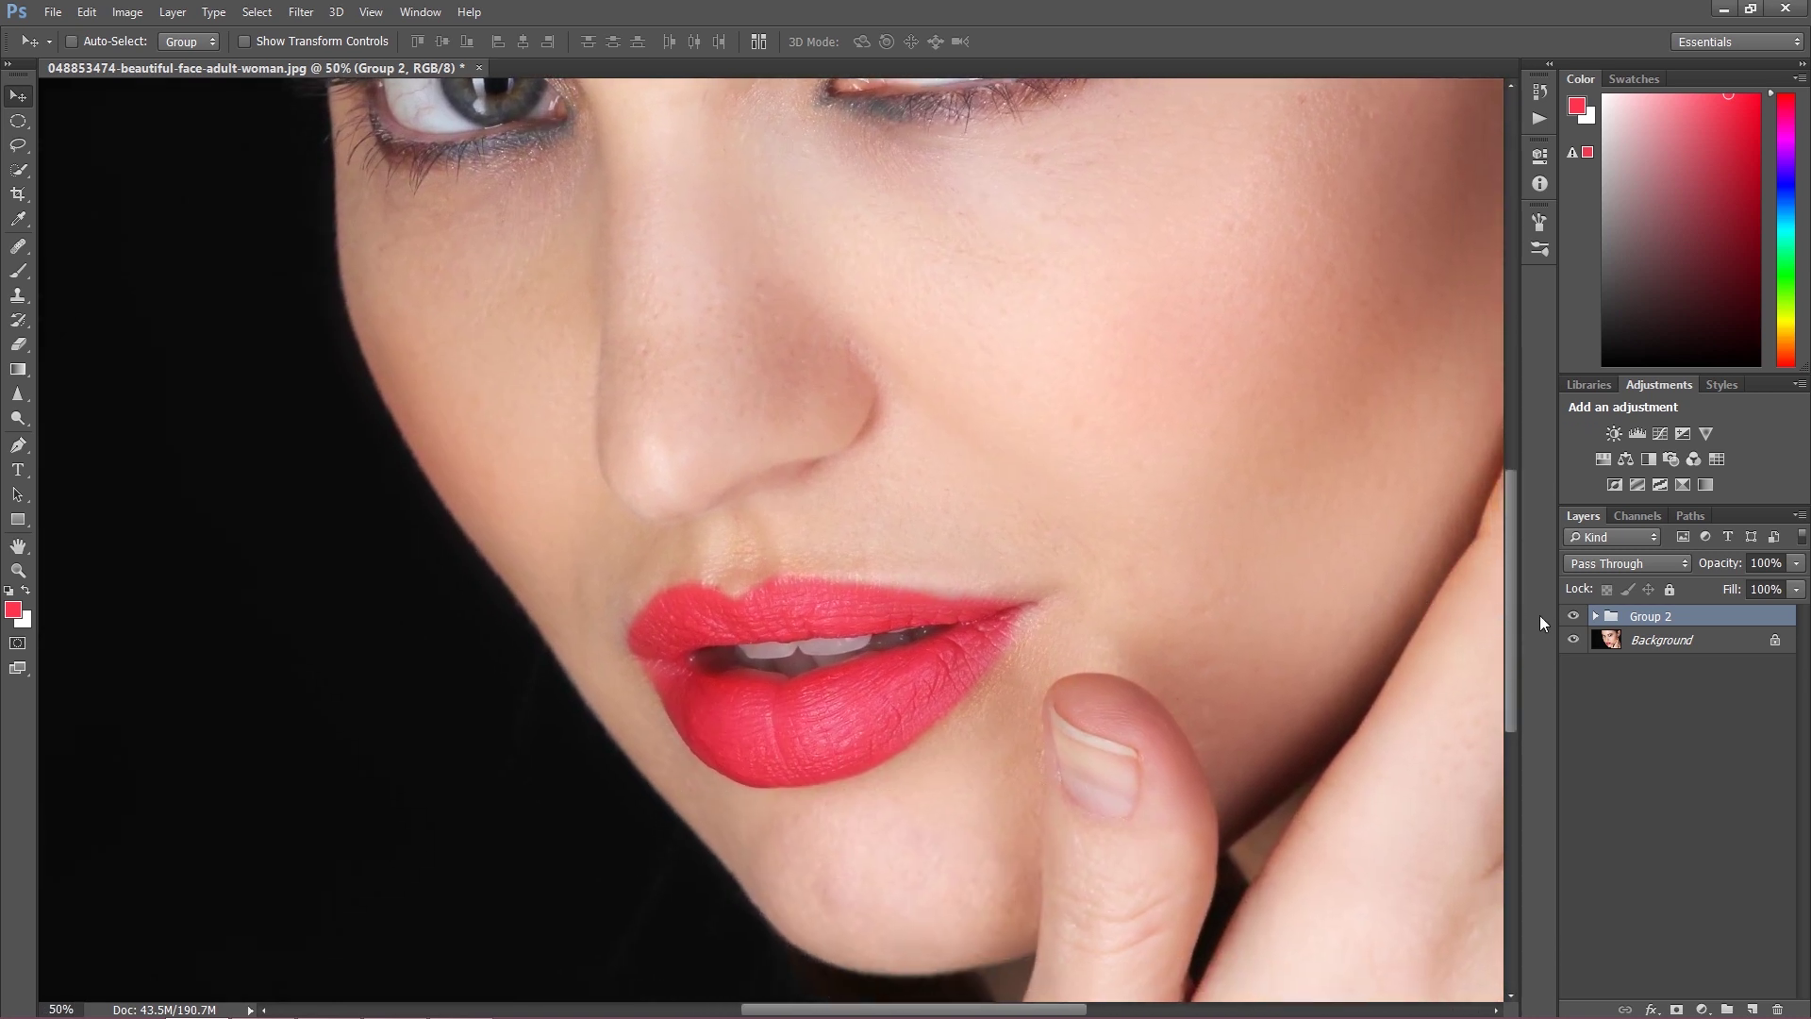
left_click(1572, 616)
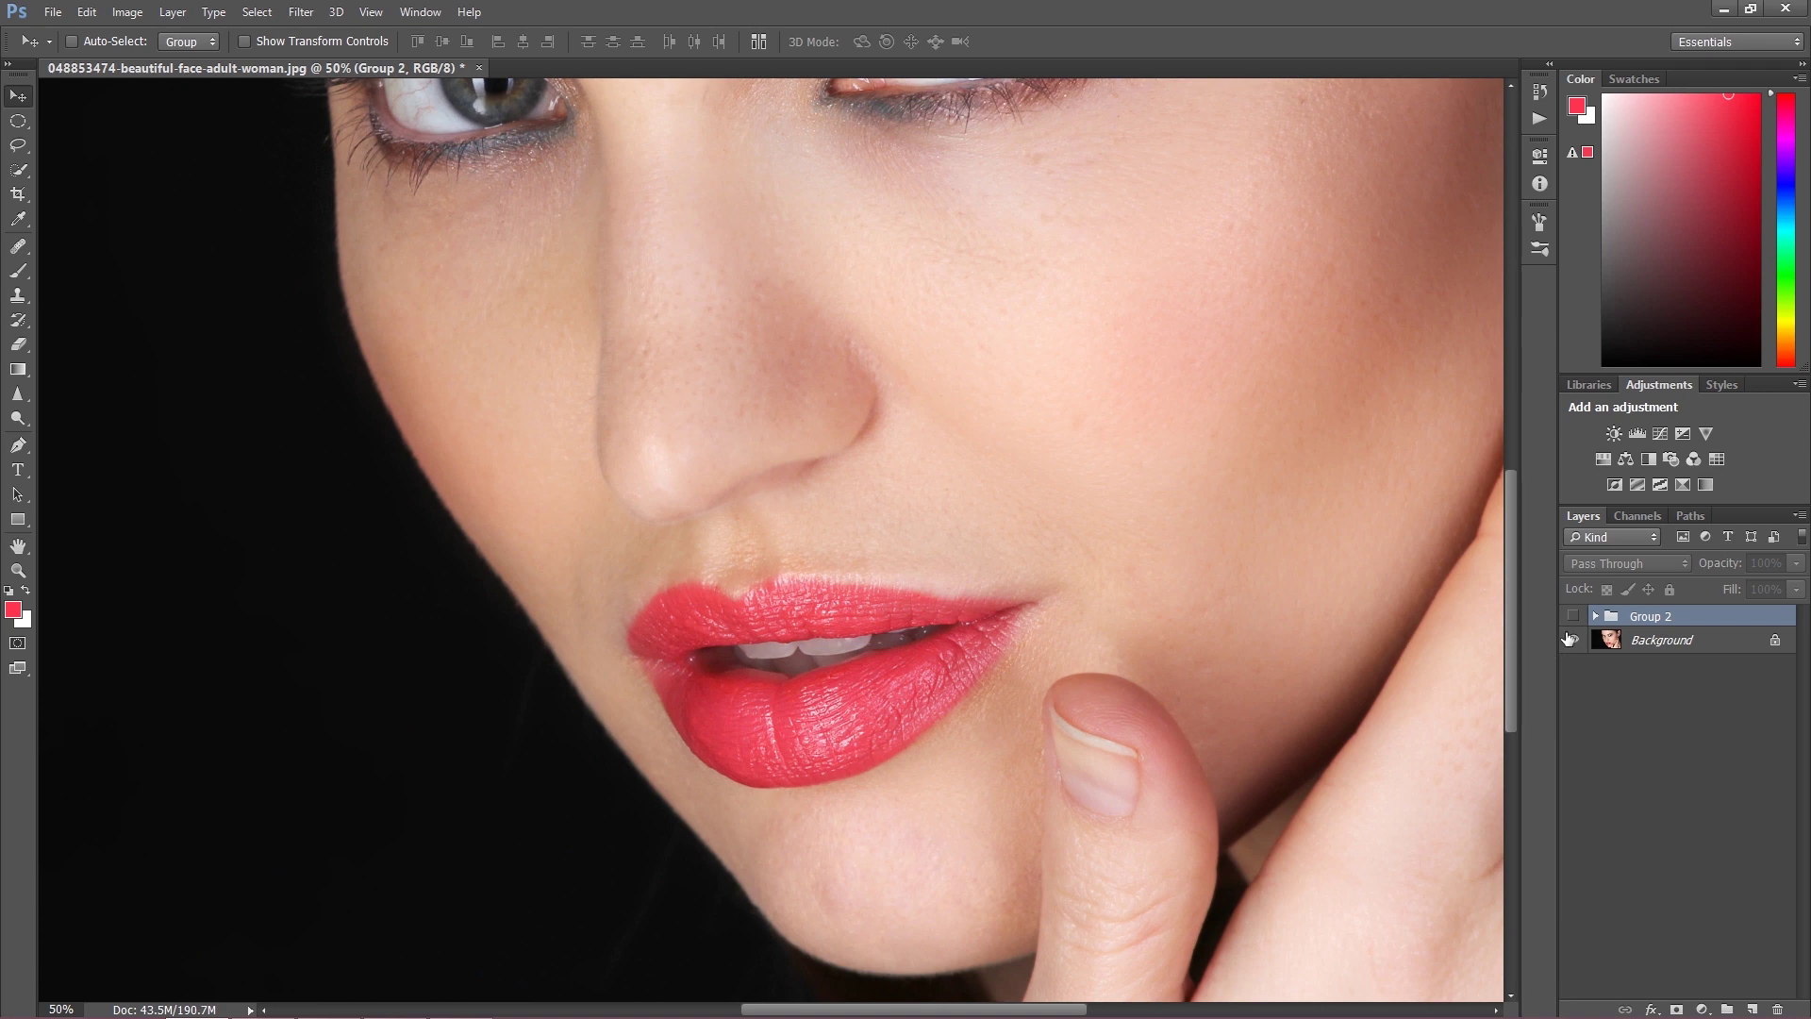
left_click(1573, 616)
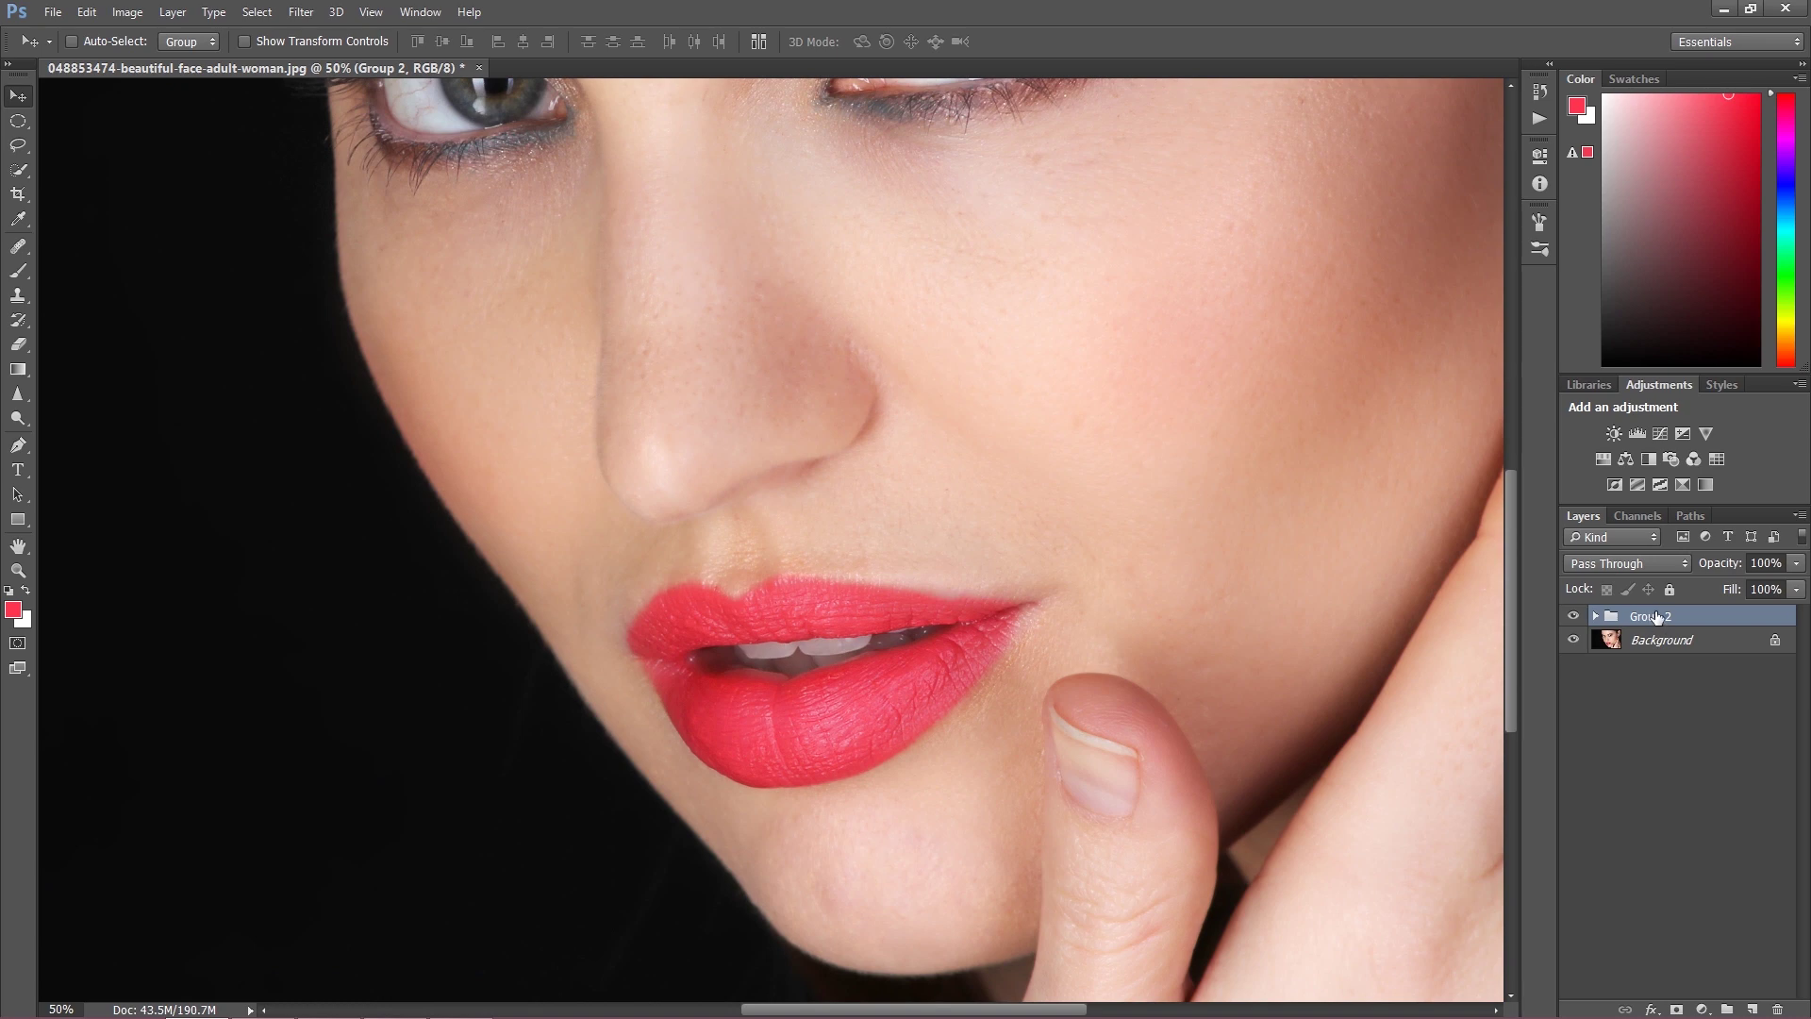
Step: Remove the Group 2 retouch so only the original Background layer is left, and inspect the lip texture closely
key("ctrl+shift+e")
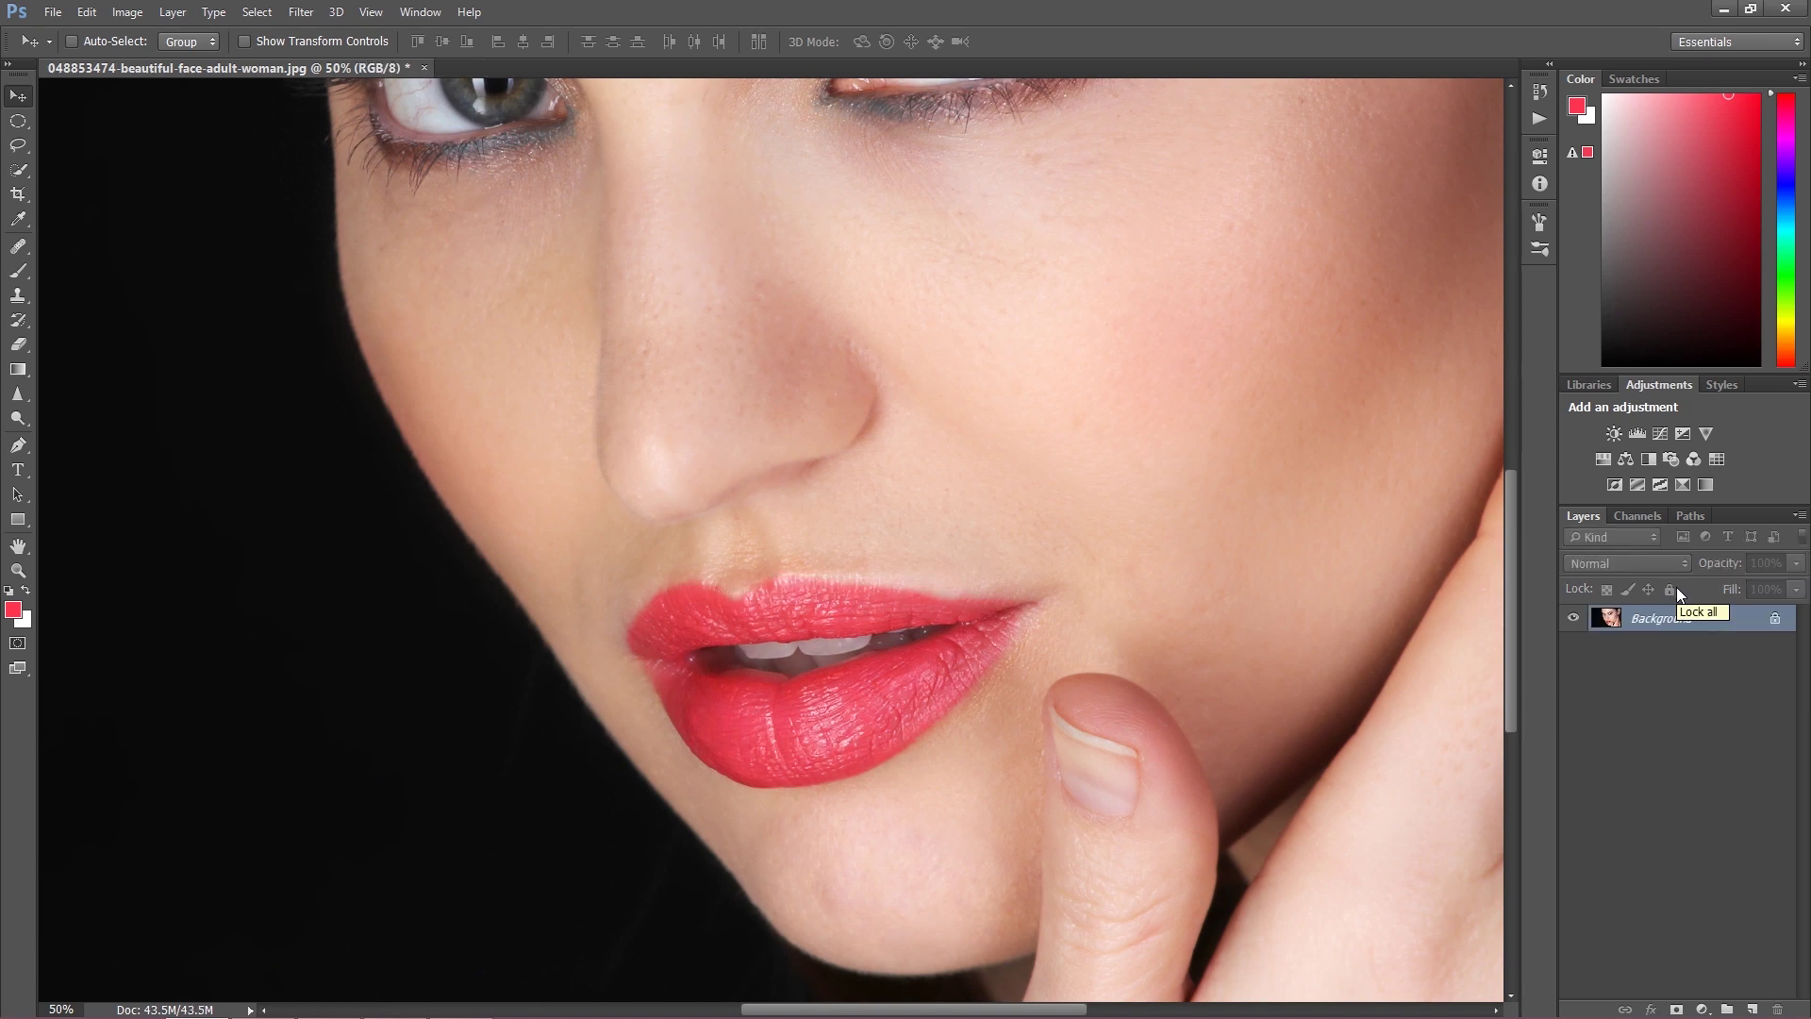
key("ctrl+plus")
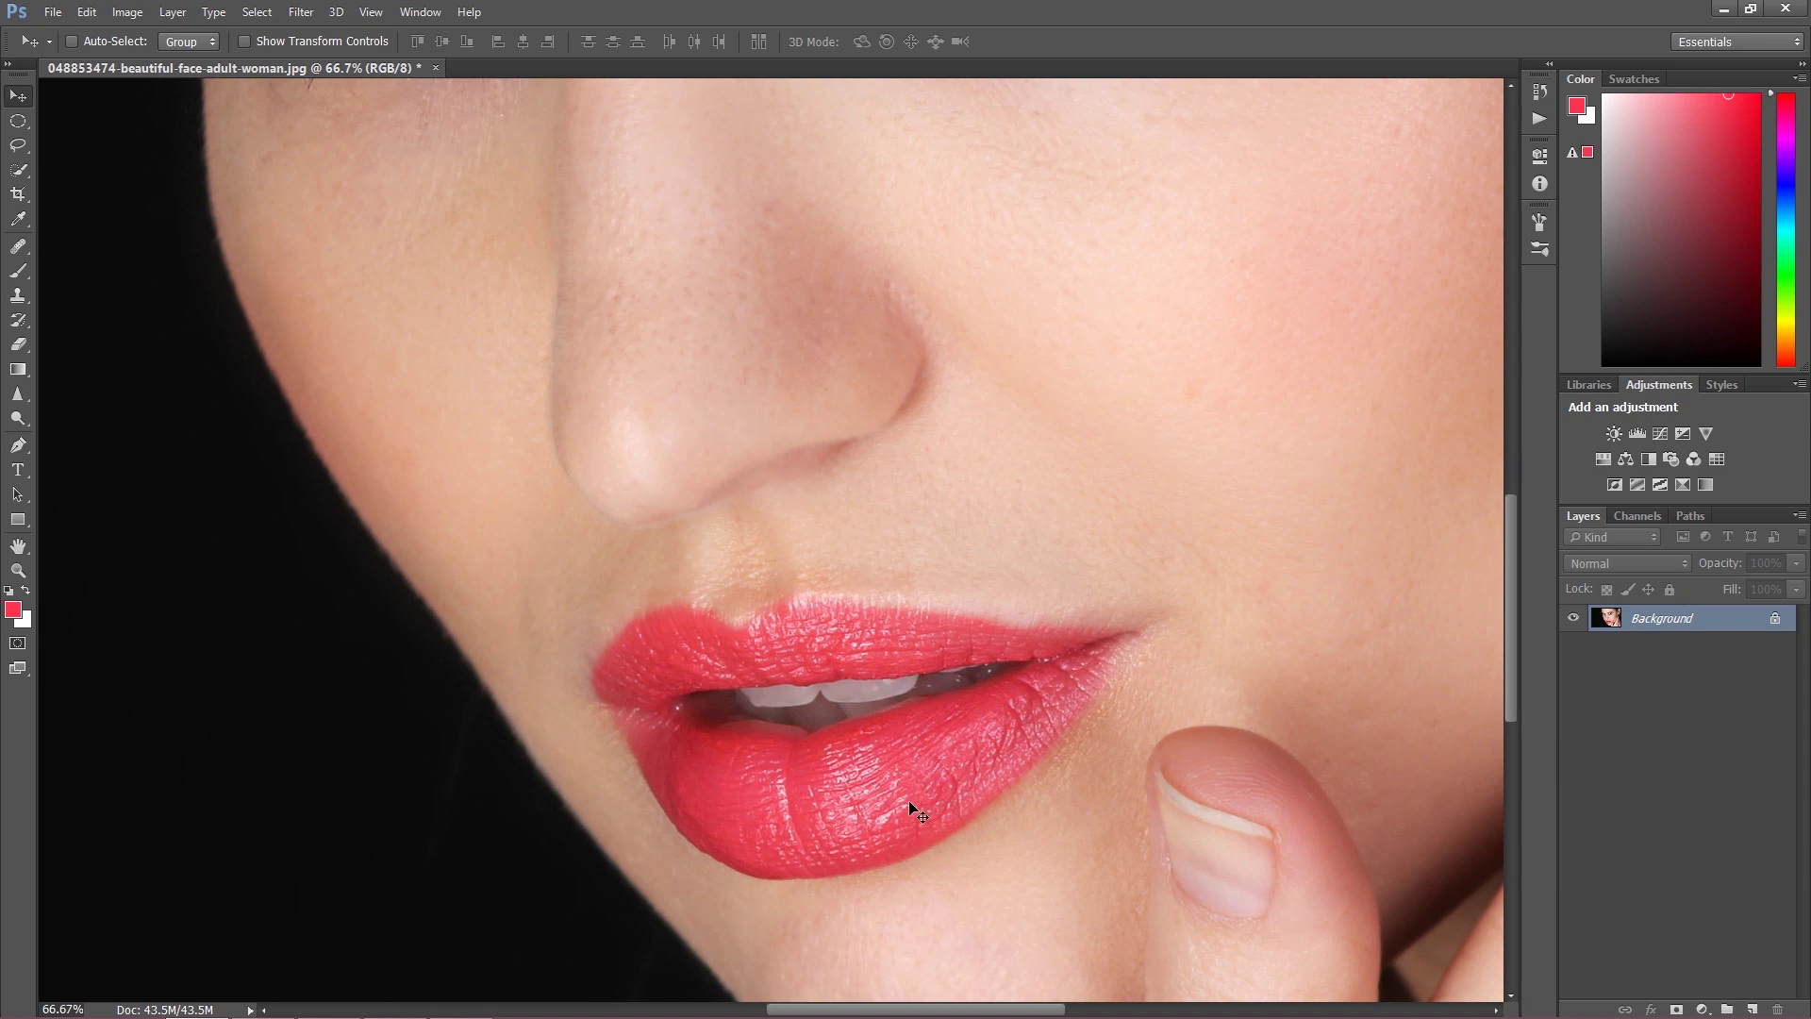
left_click_drag(941, 760, 853, 639)
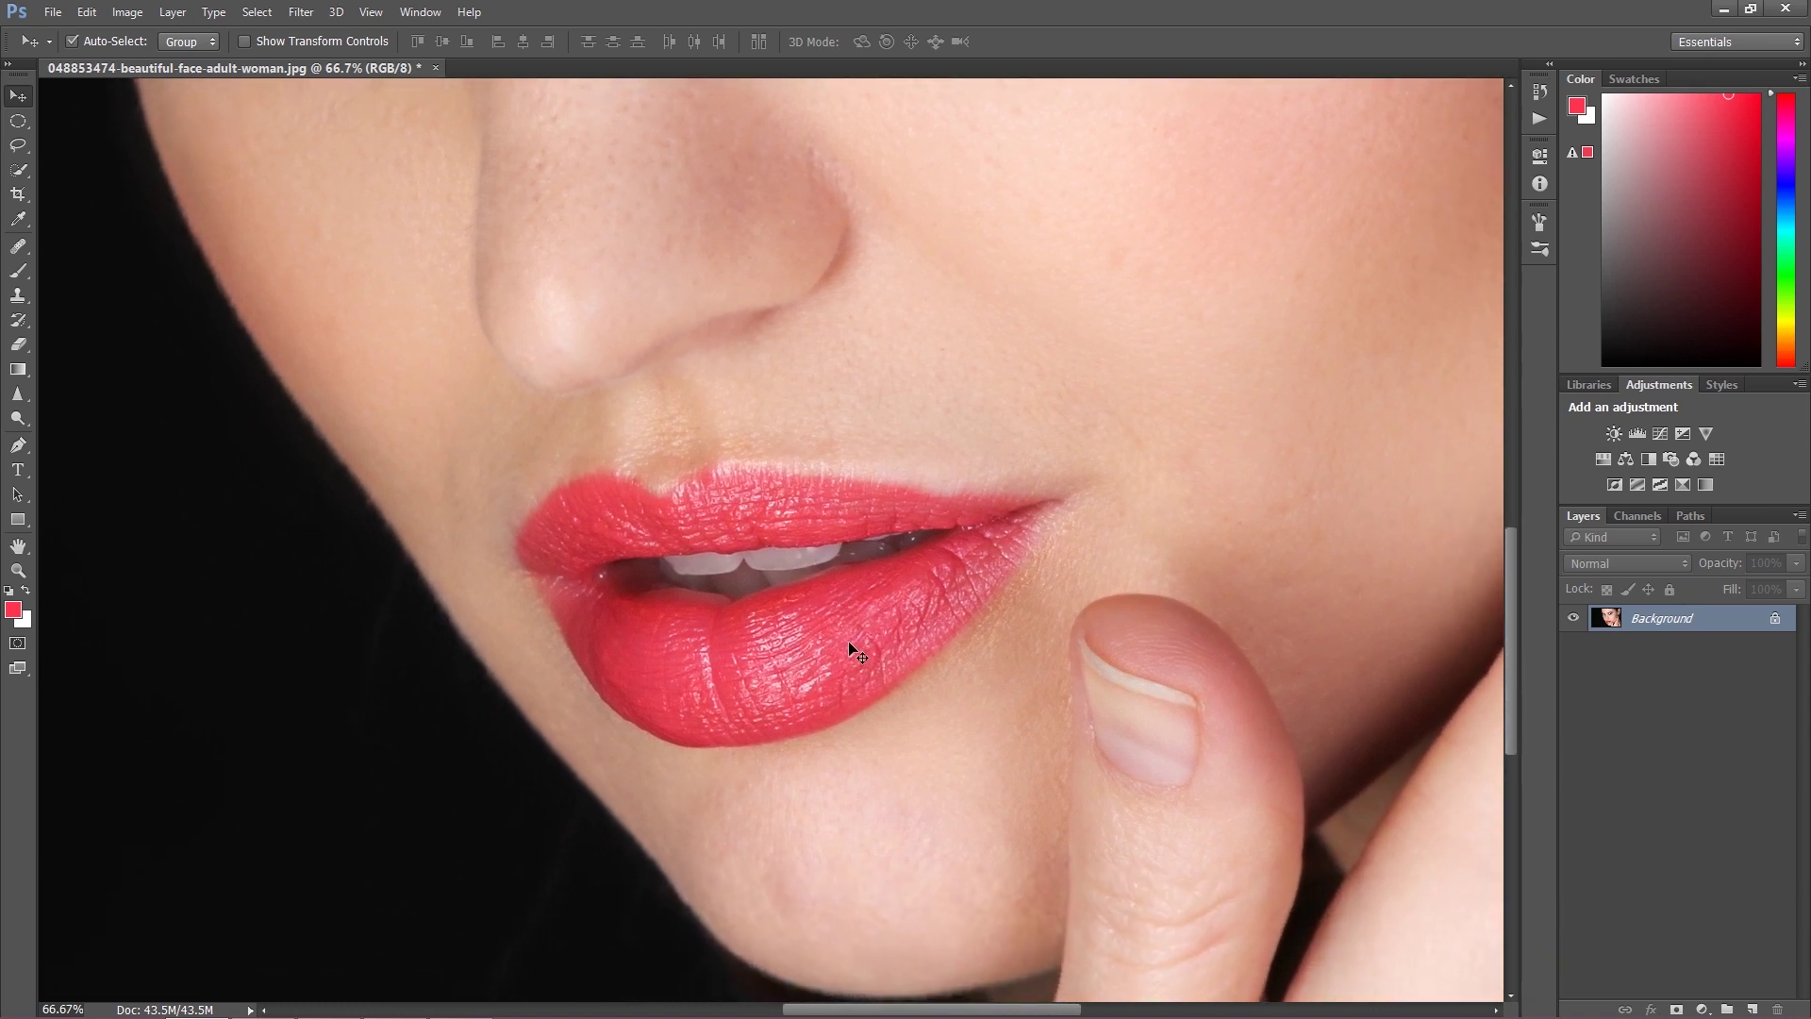
key("ctrl+plus")
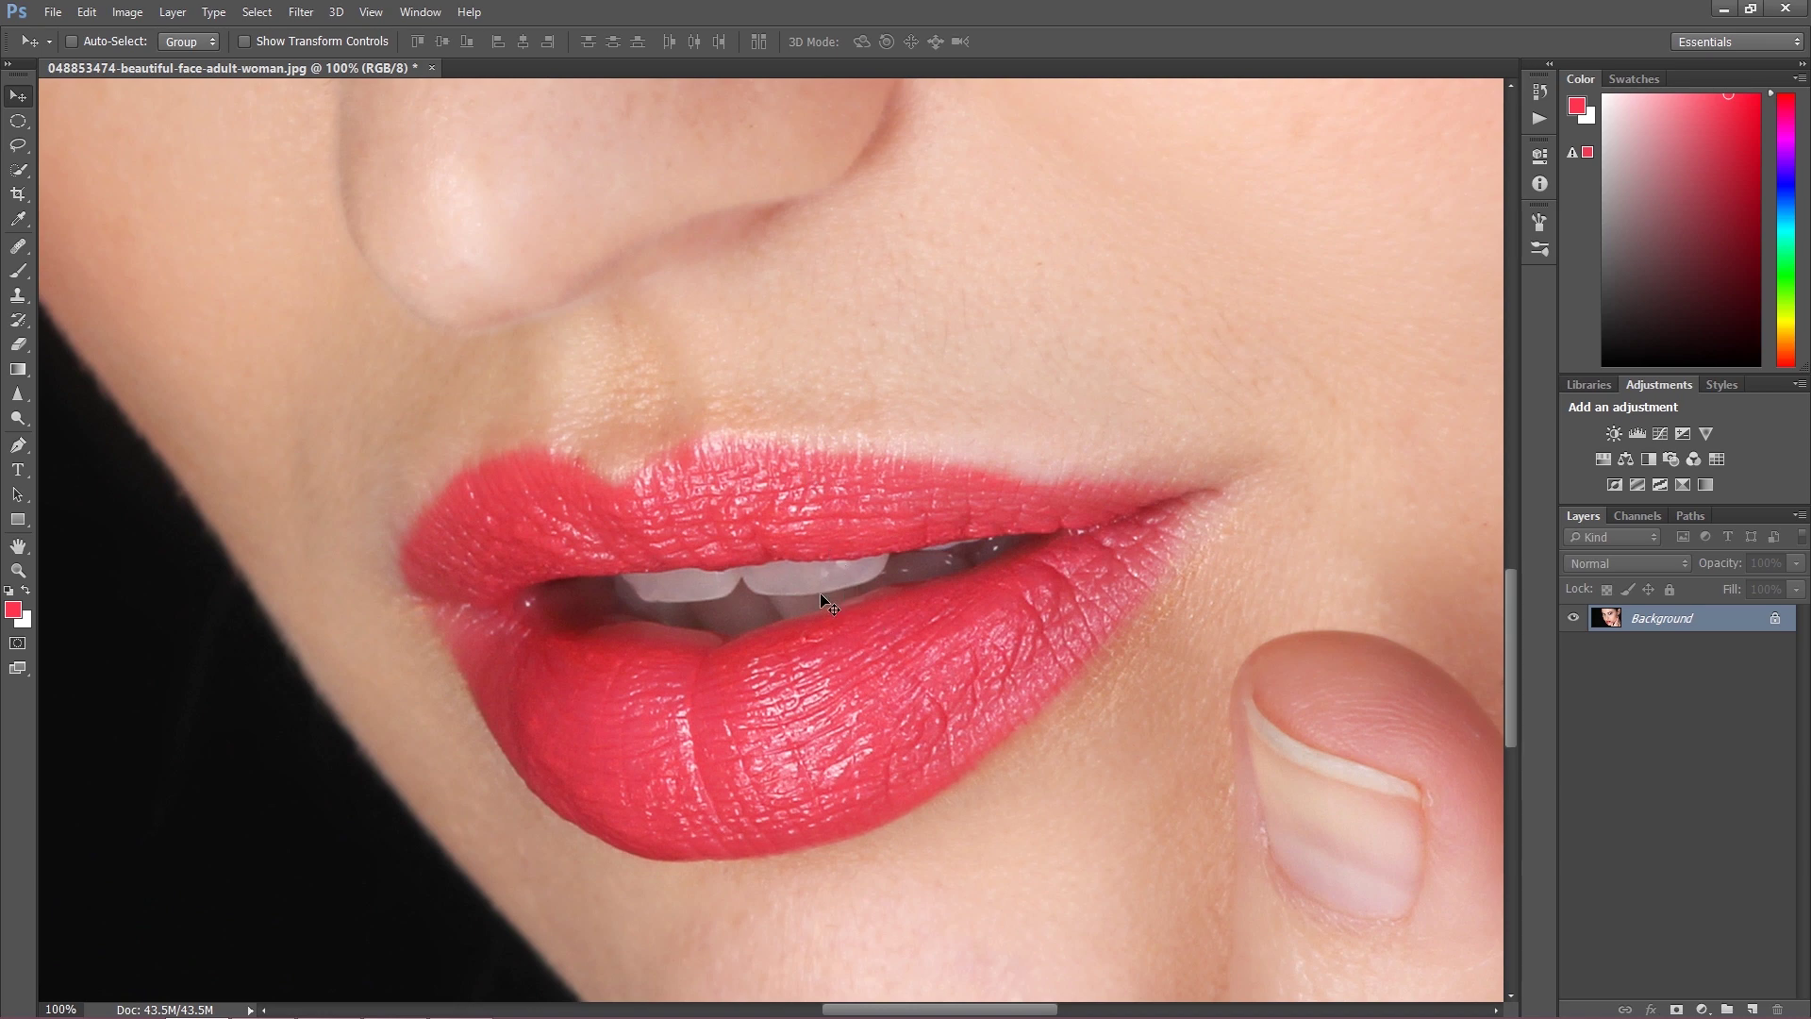
left_click_drag(837, 699, 776, 635)
key("ctrl+plus")
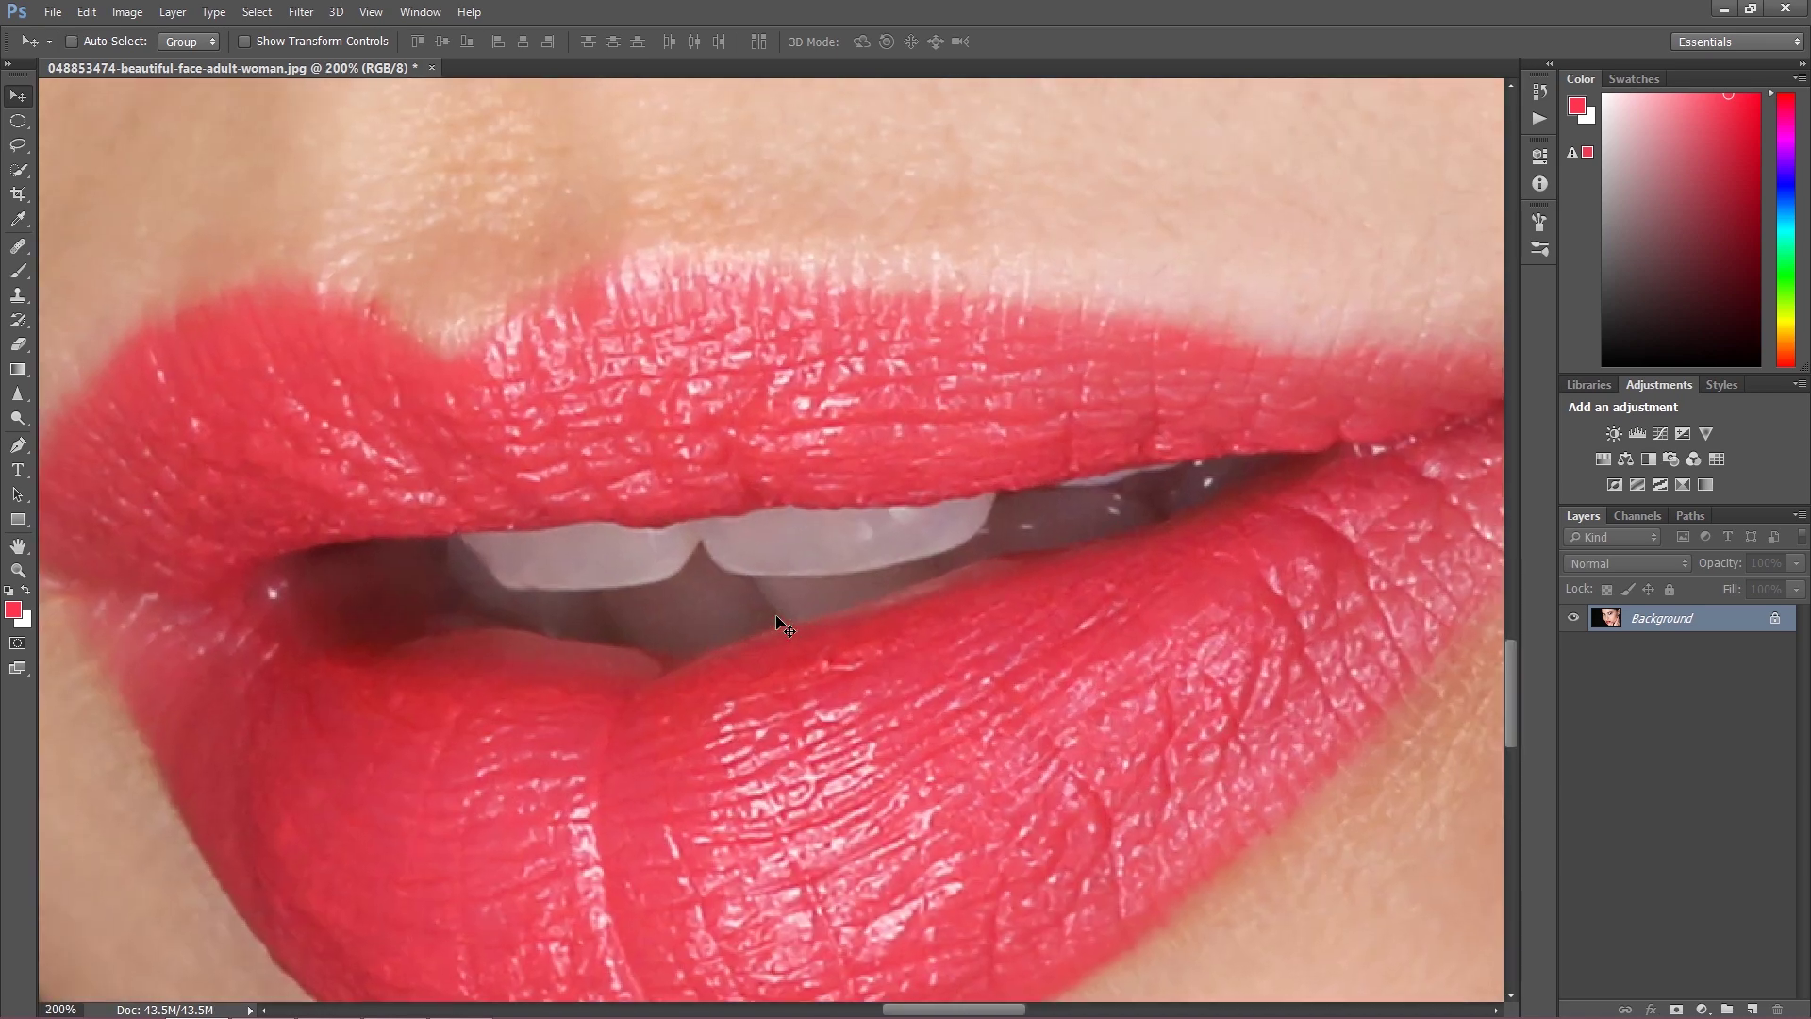
key("ctrl+minus")
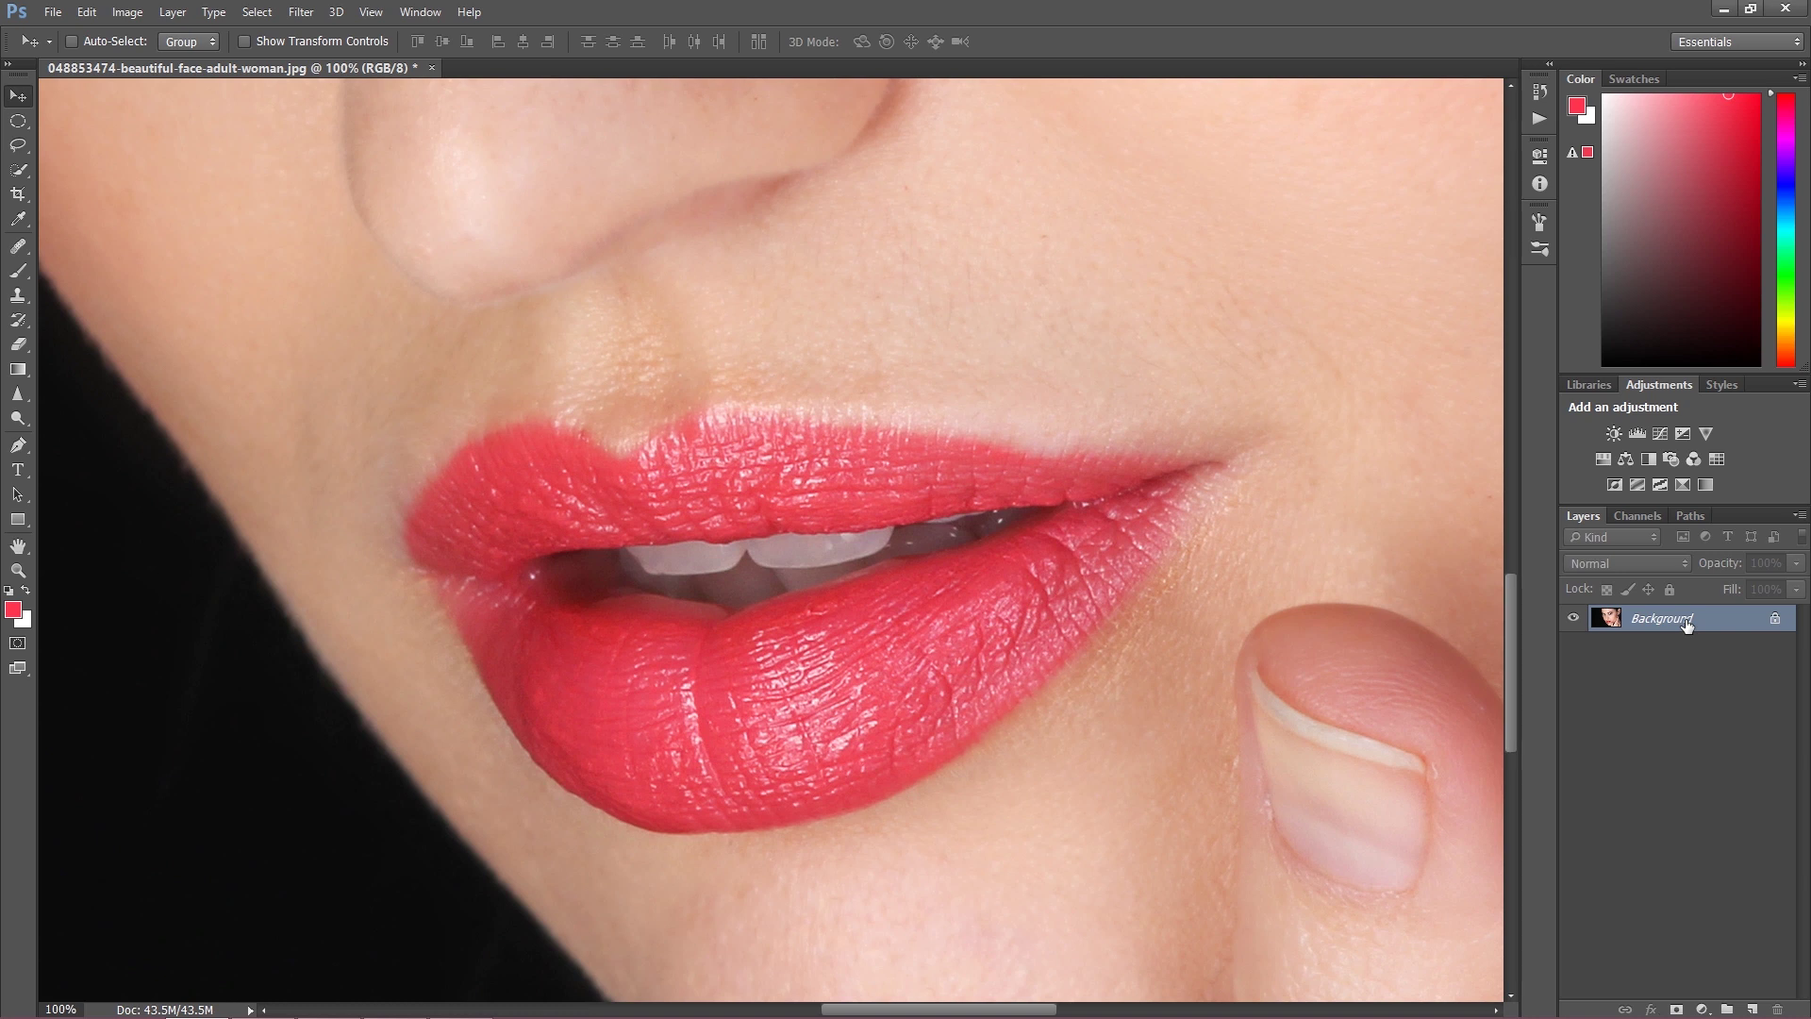
Step: Duplicate the Background layer and name the copy "Lips"
key("ctrl")
key("ctrl+j")
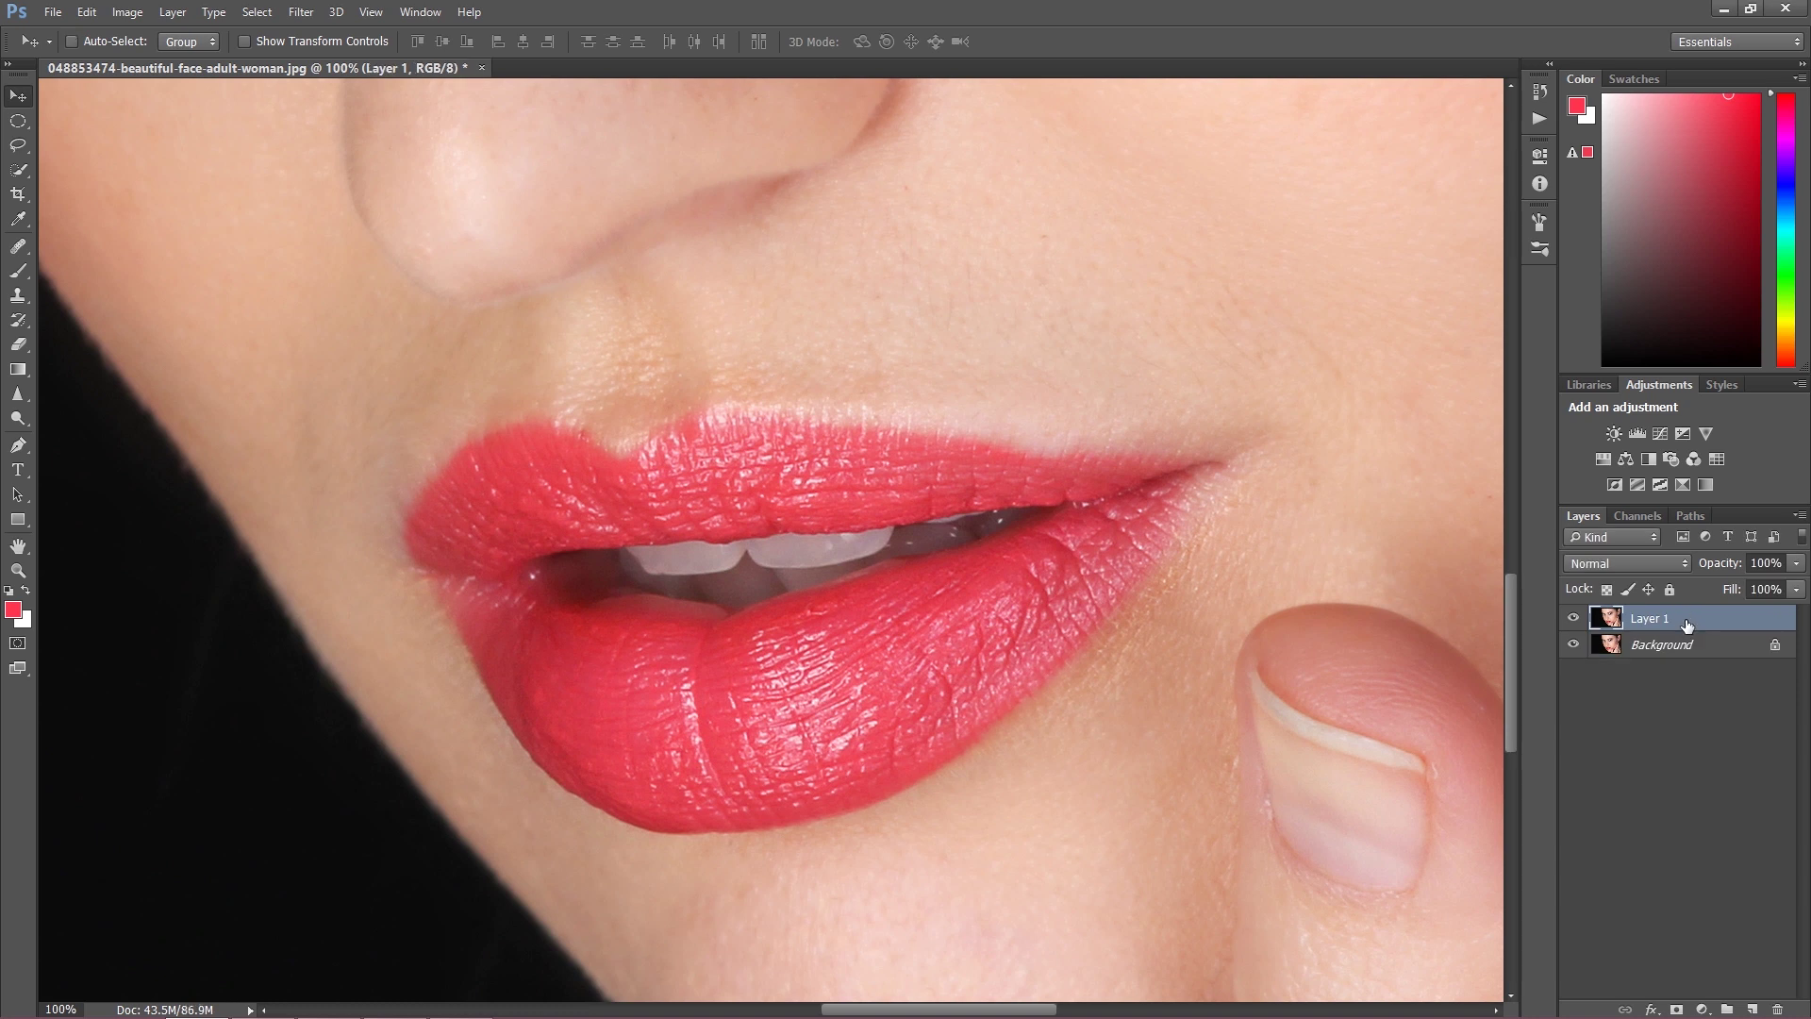
double_click(1658, 622)
type("Lips")
key("Return")
Step: Add a Levels adjustment layer above the Lips layer, with the shadow input at 147 and the midtone at 0.75
left_click(1702, 1009)
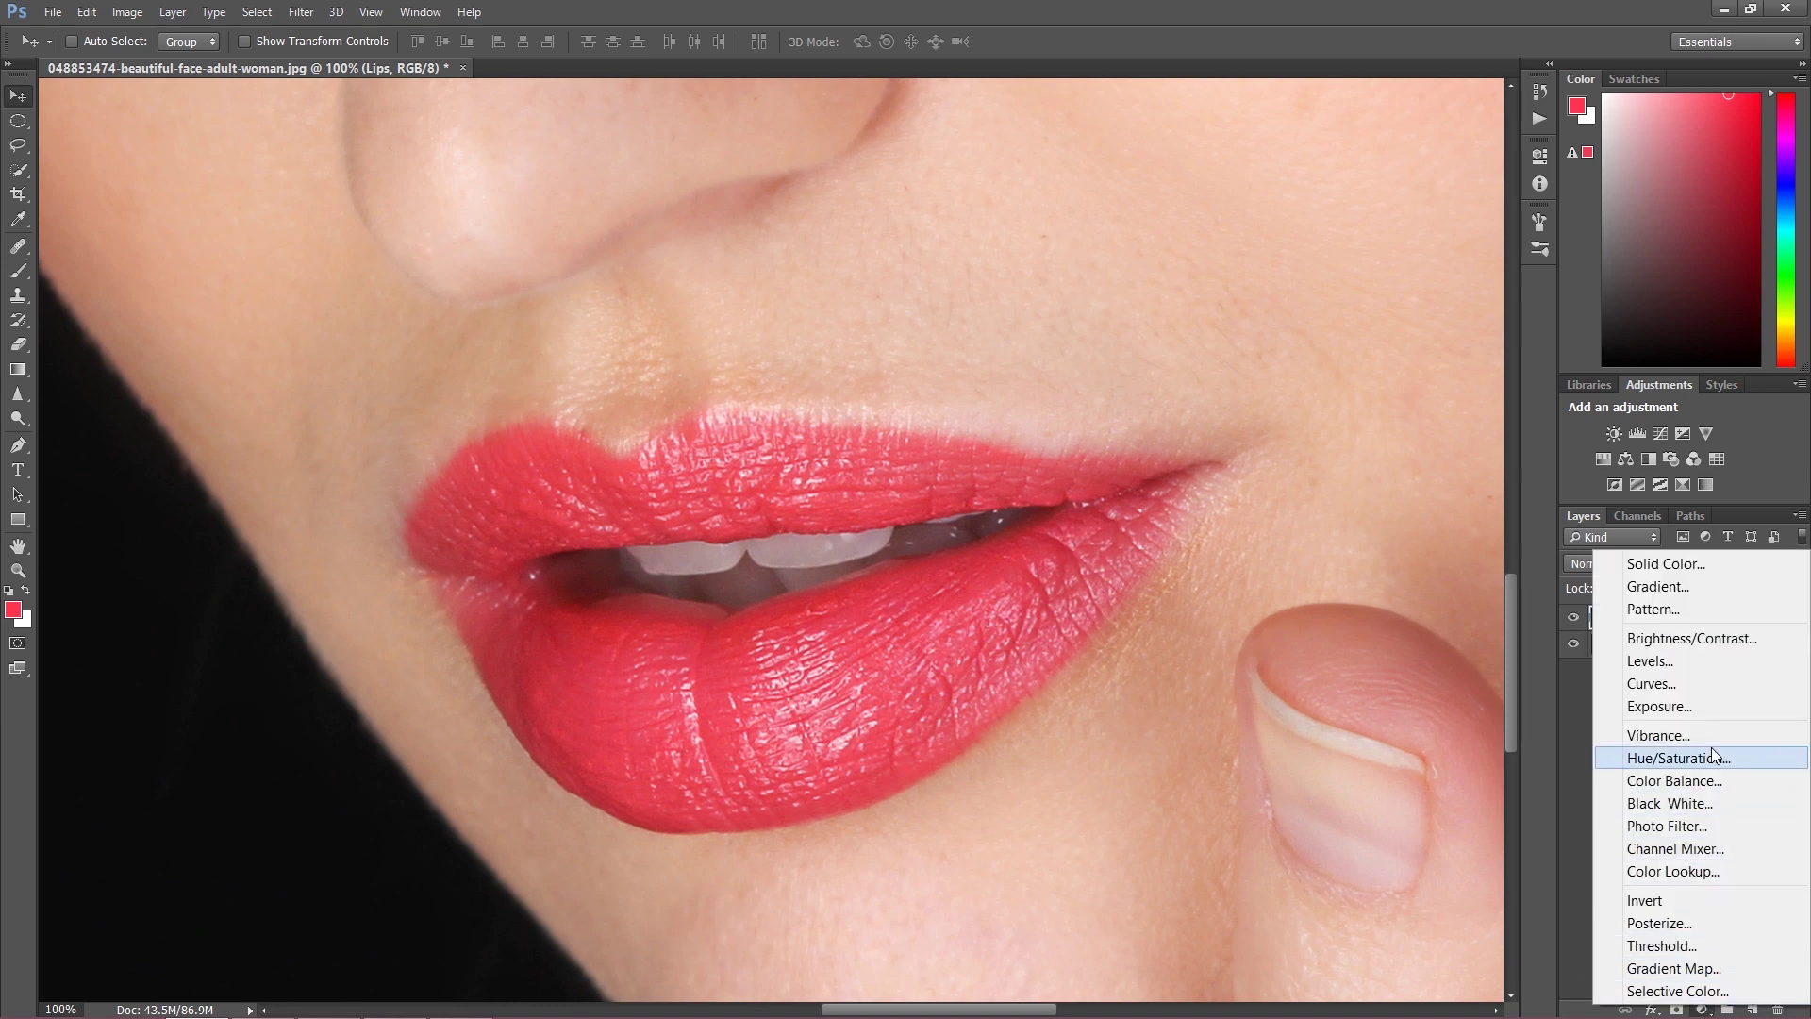
left_click(1696, 658)
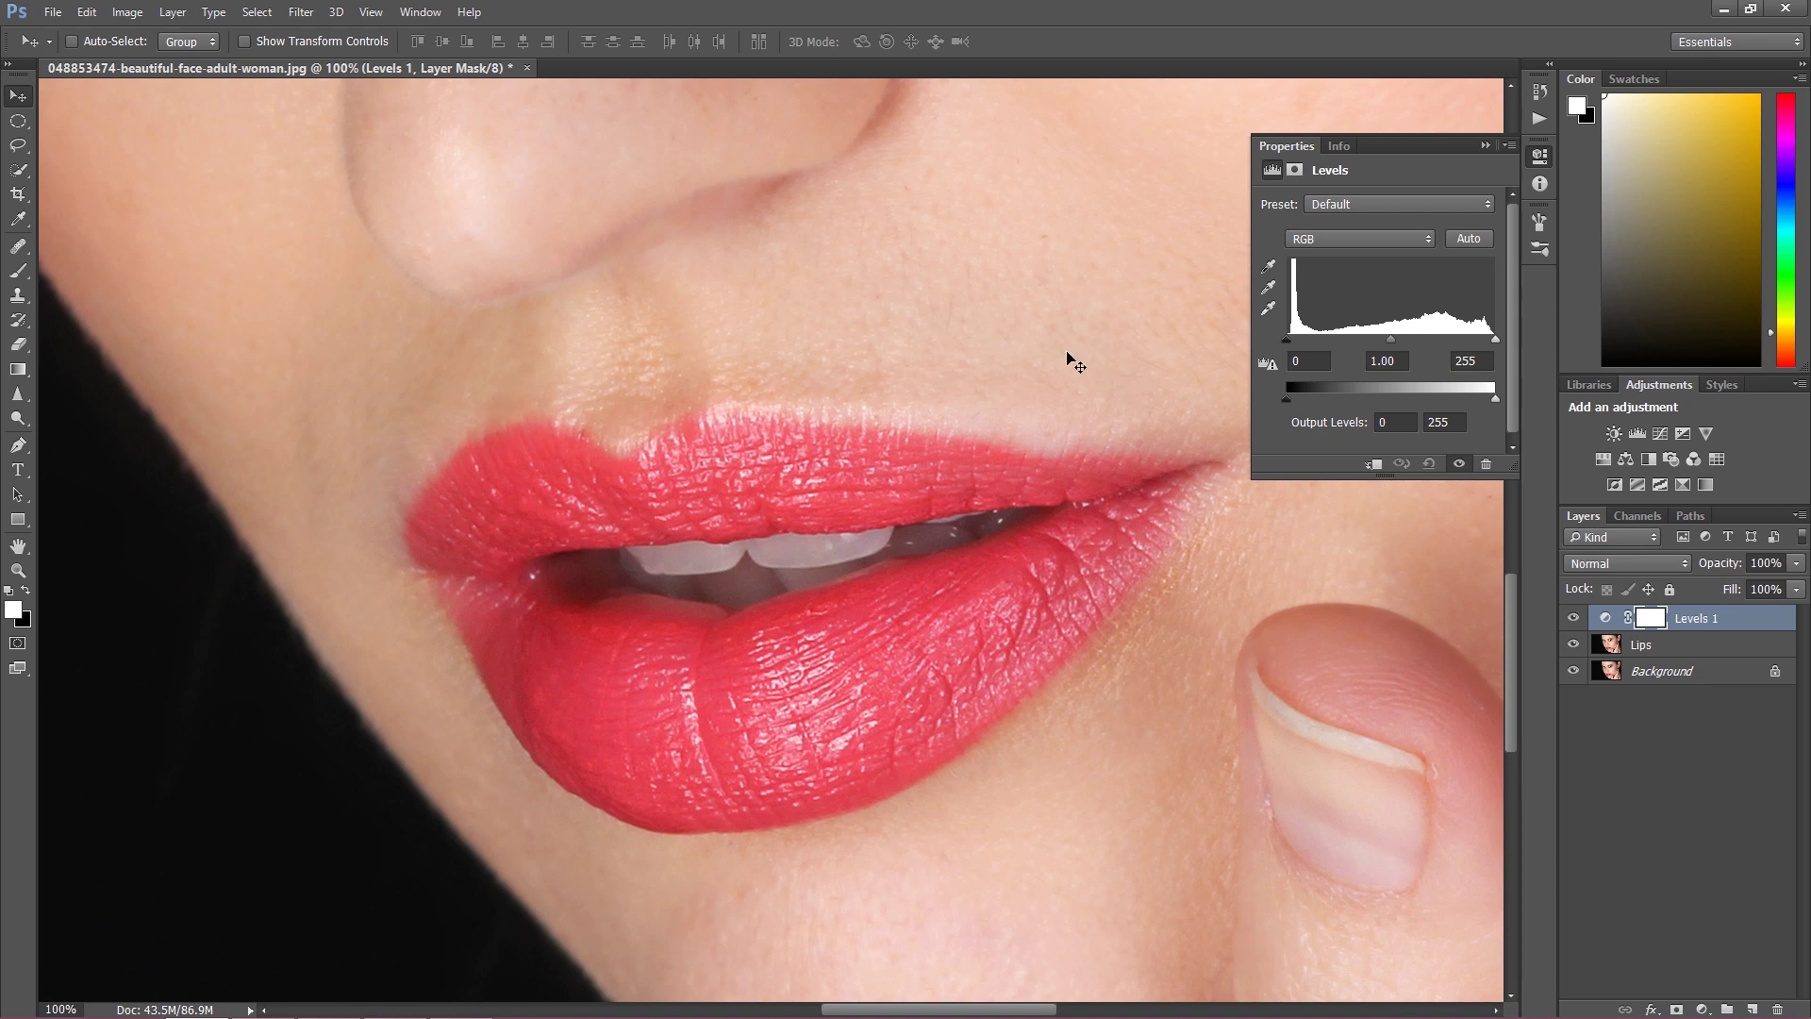
key("ctrl+plus")
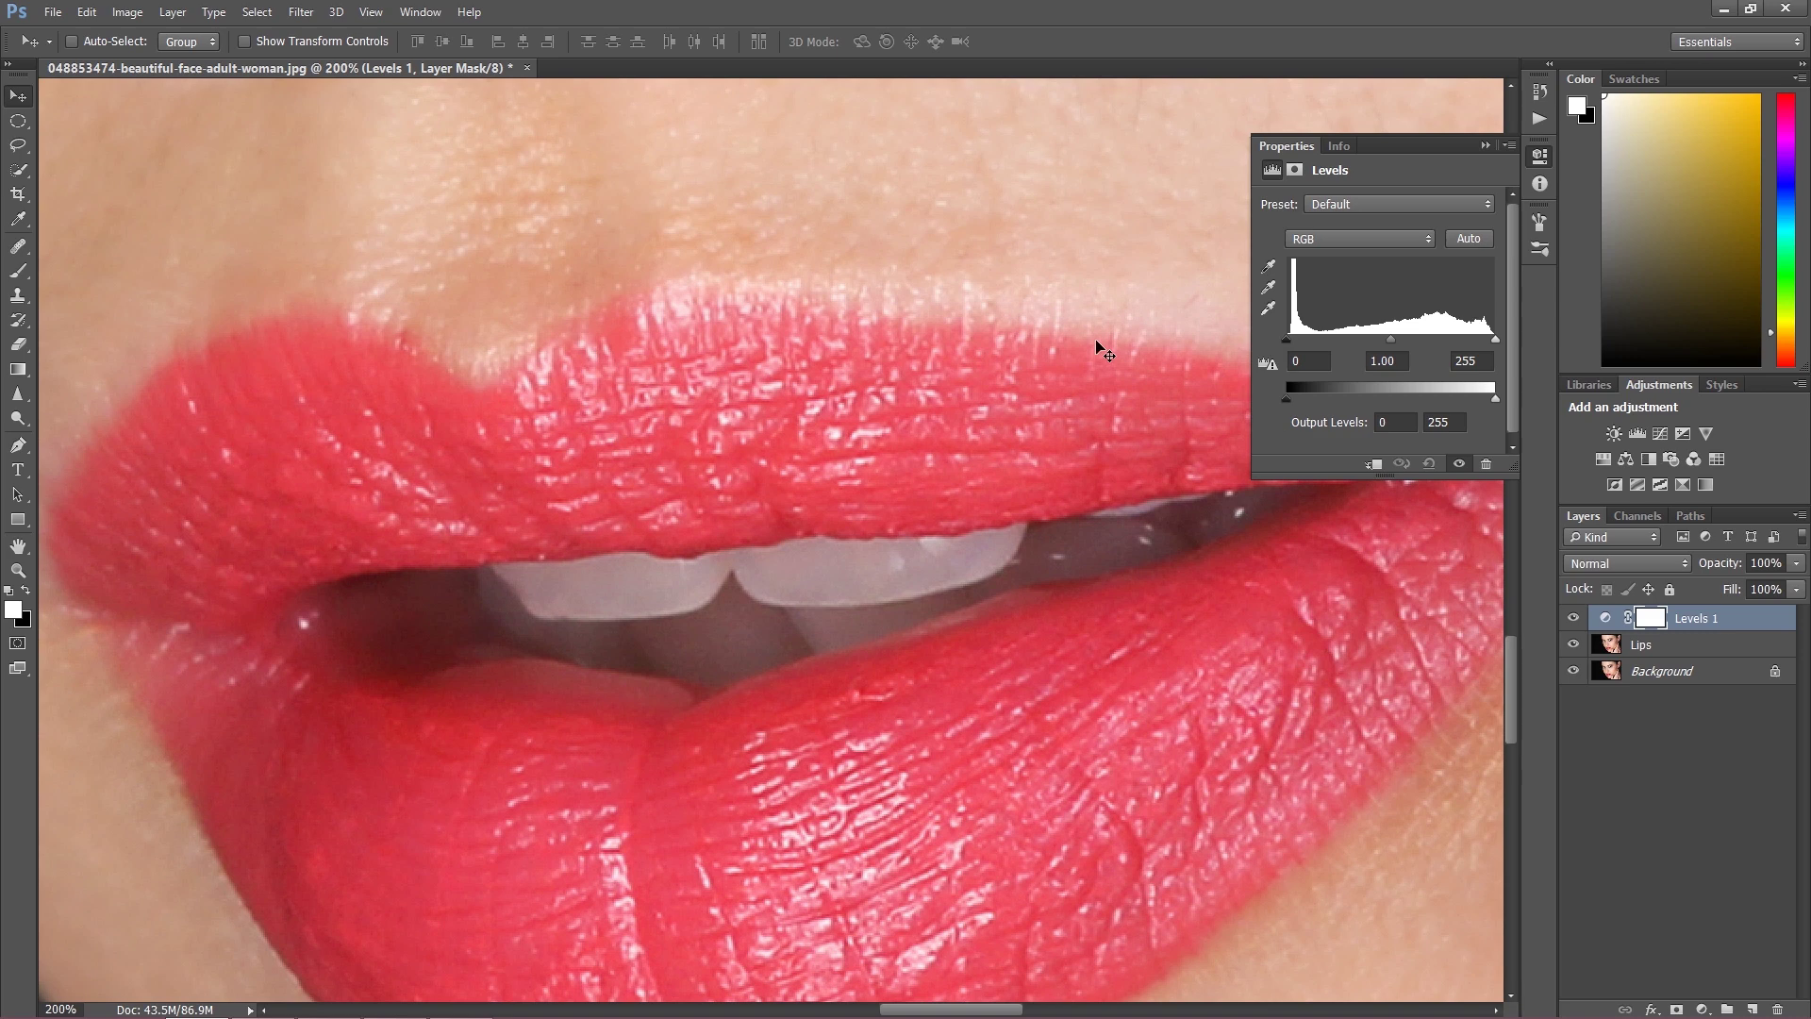
scroll(1048, 510, "down", 1)
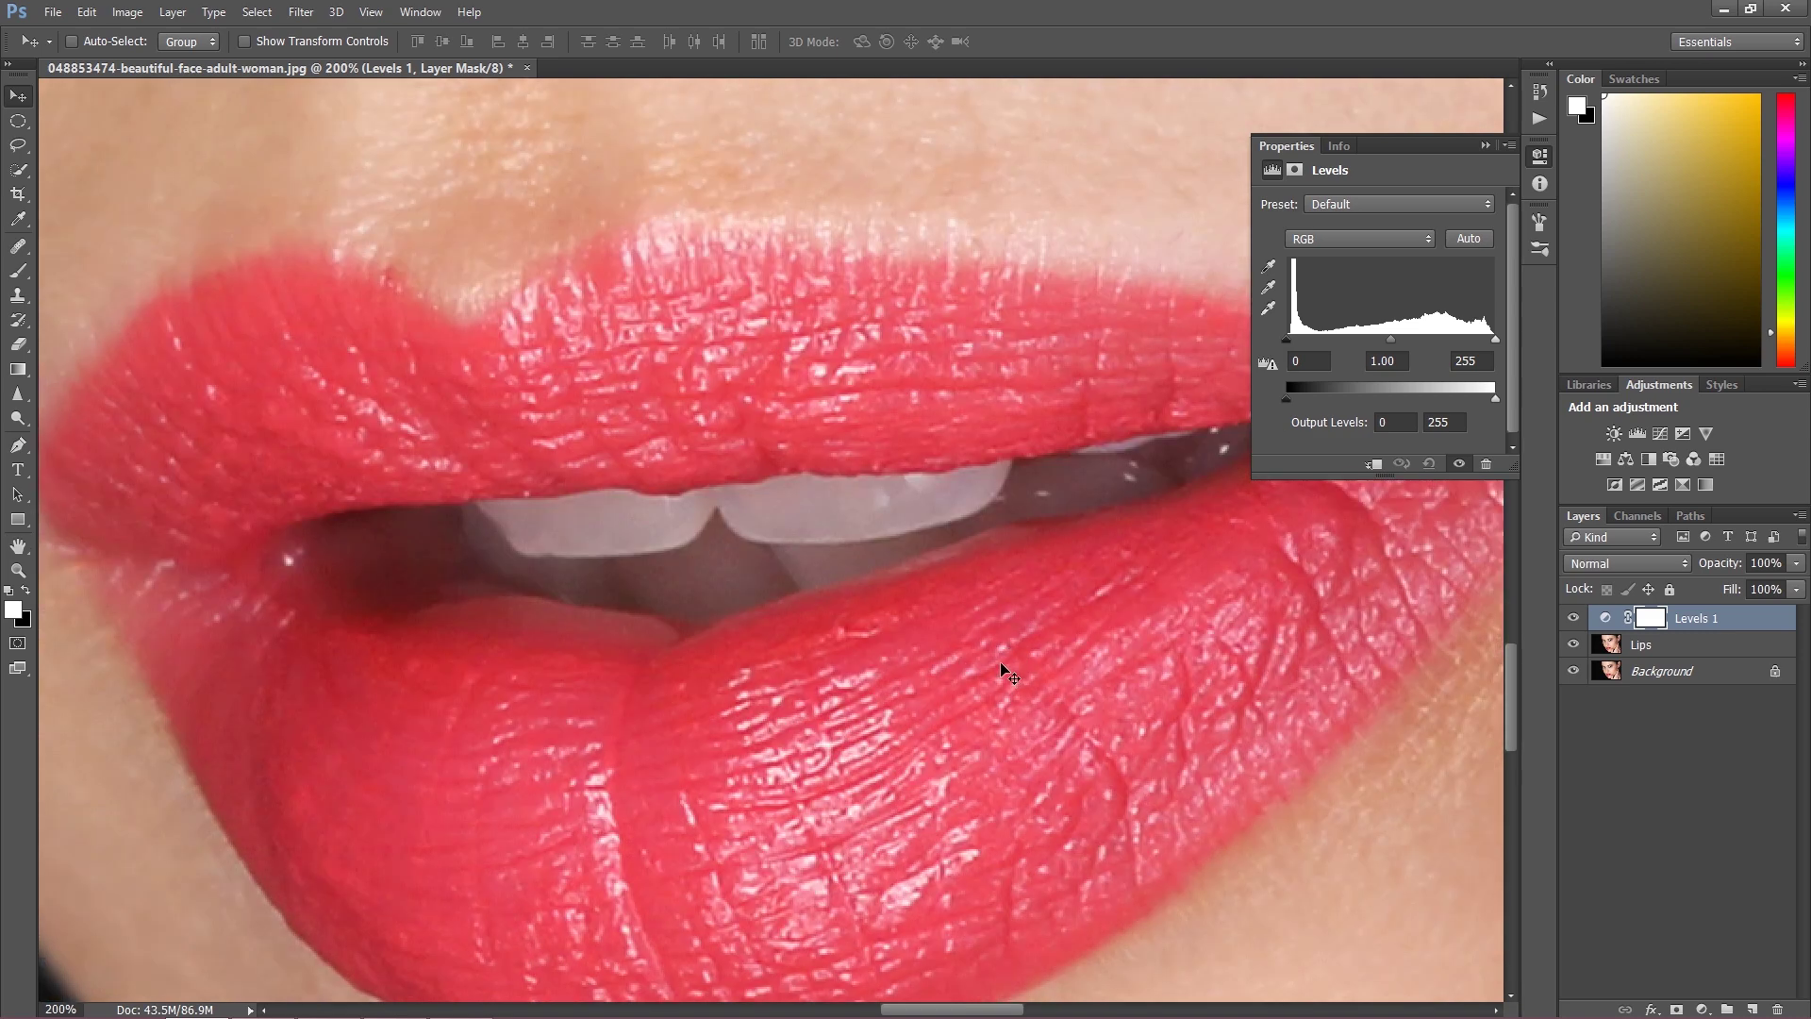
left_click_drag(1003, 619, 982, 538)
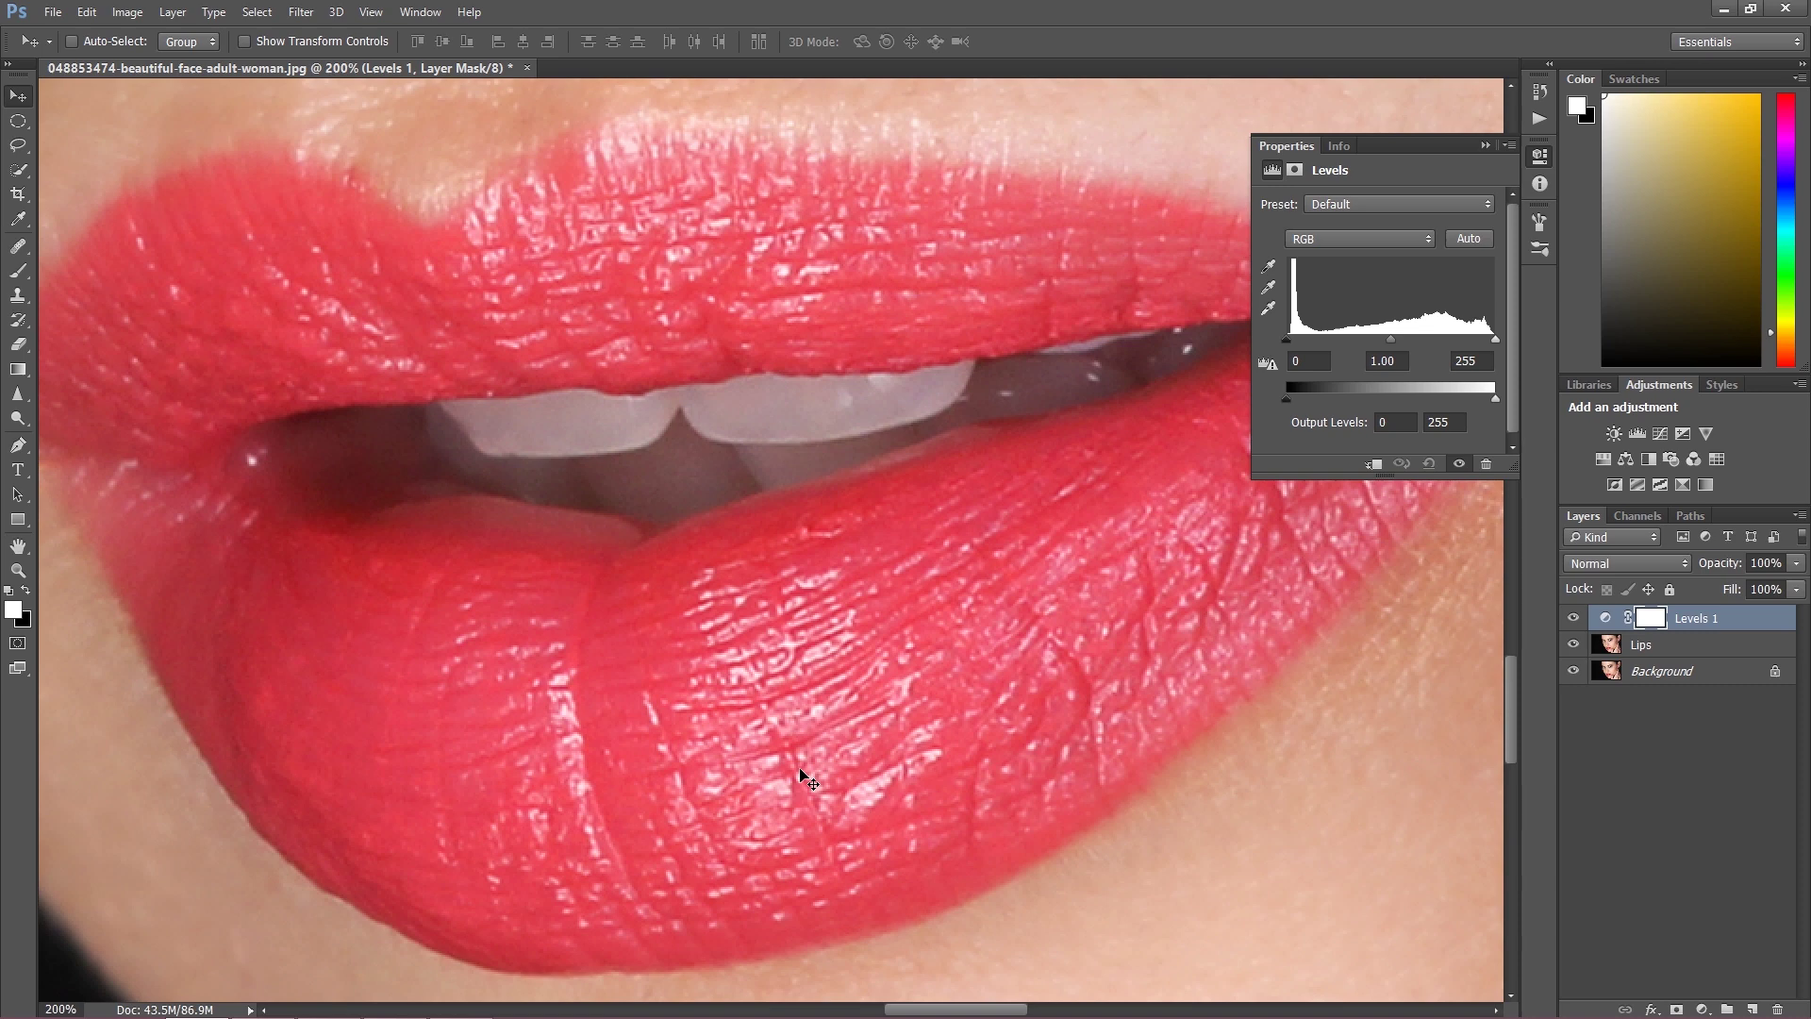
left_click(1284, 338)
left_click_drag(1287, 338, 1376, 356)
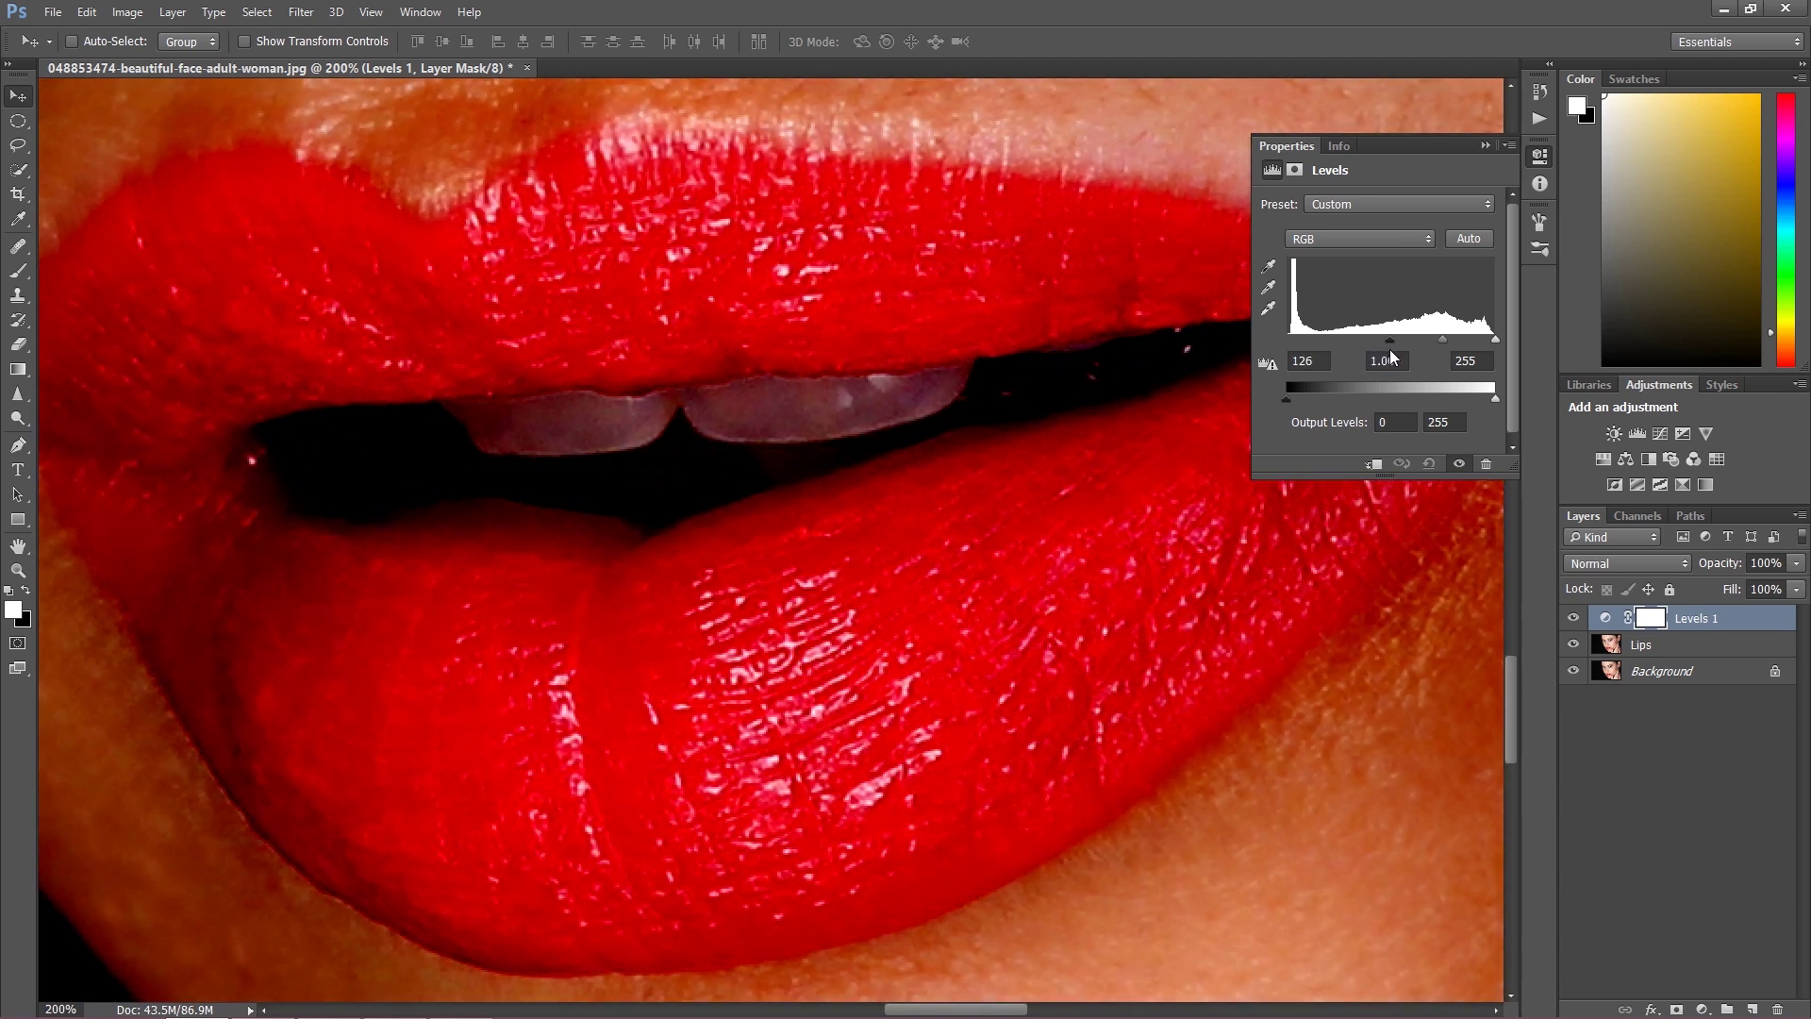
left_click_drag(1394, 356, 1396, 355)
left_click_drag(1444, 340, 1455, 340)
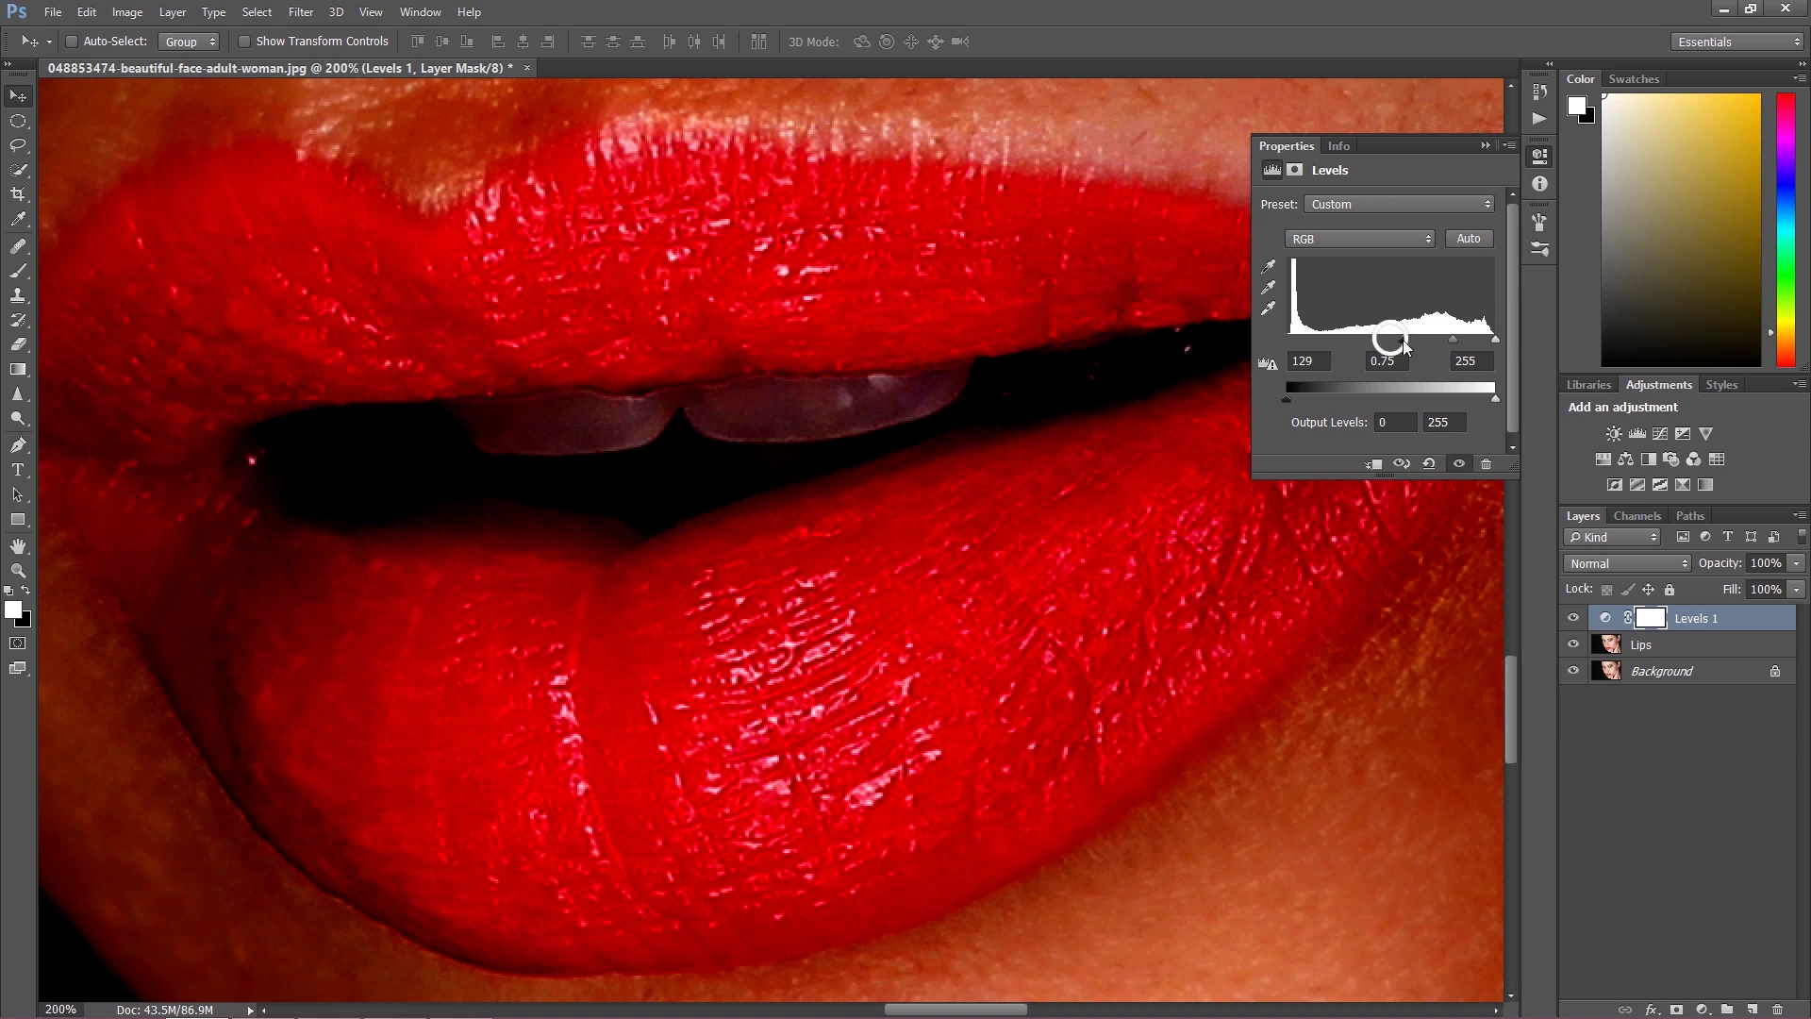
left_click_drag(1395, 345, 1407, 347)
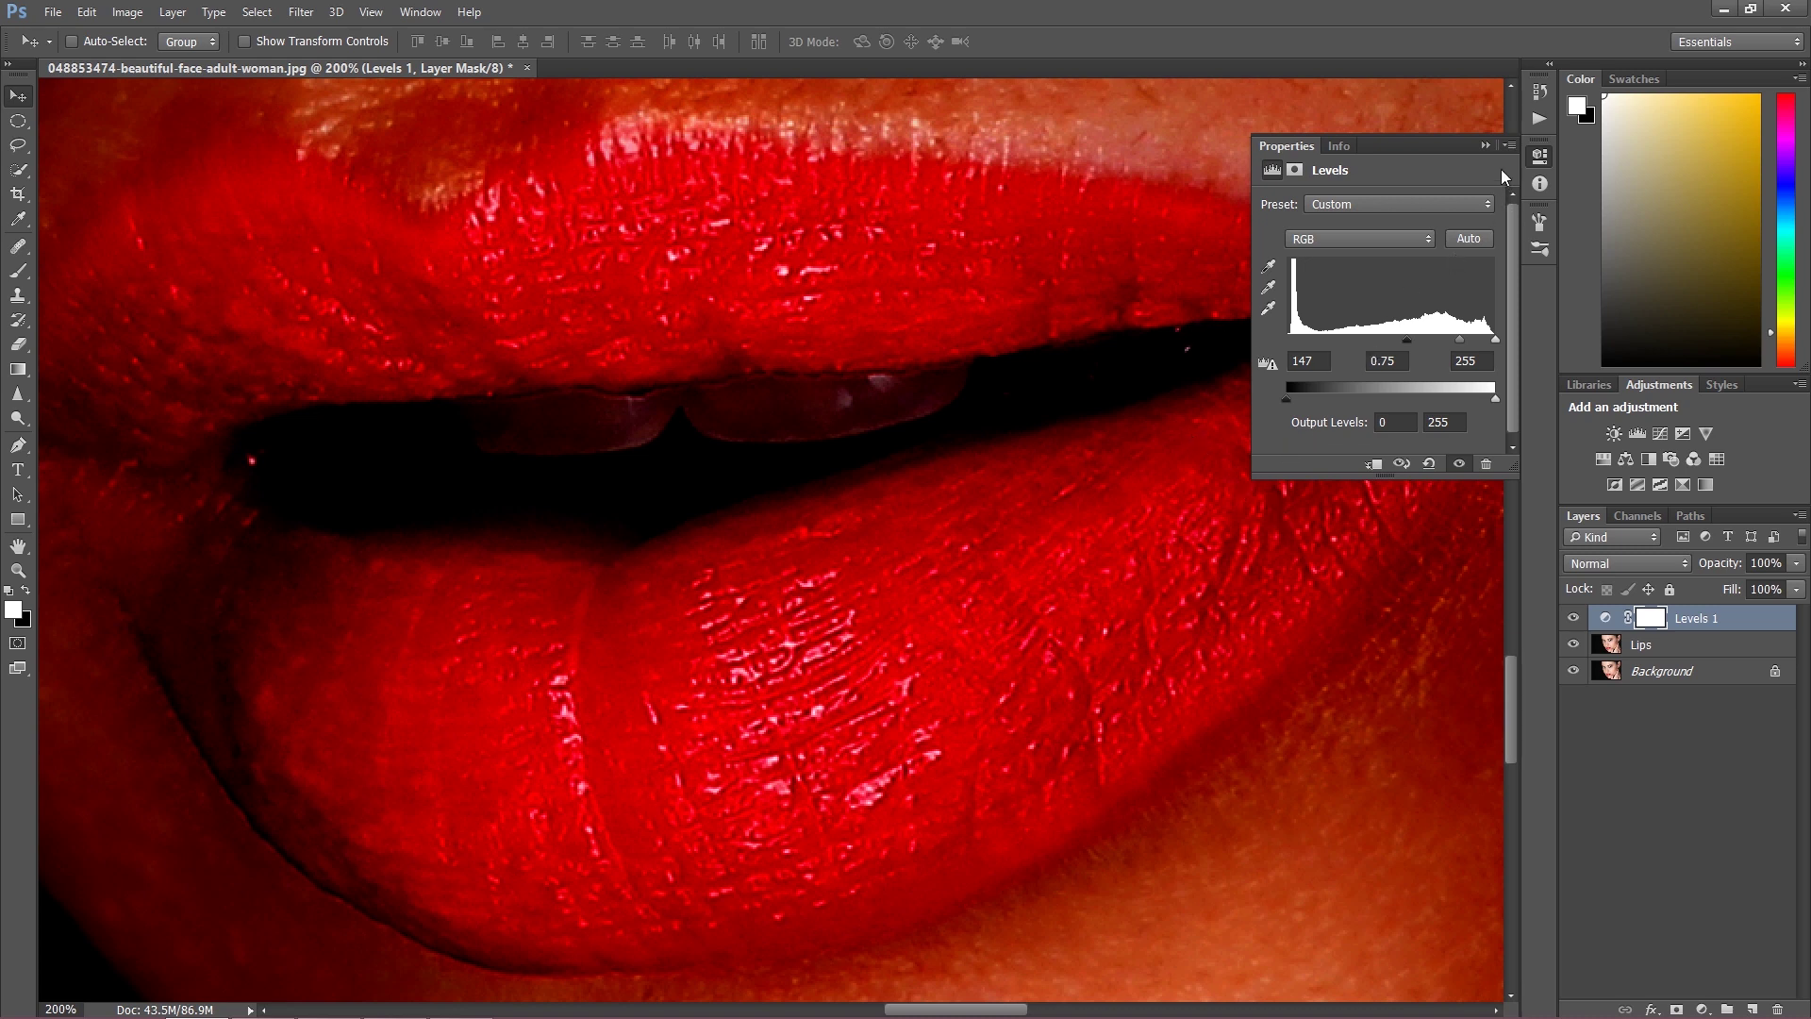
left_click(1486, 146)
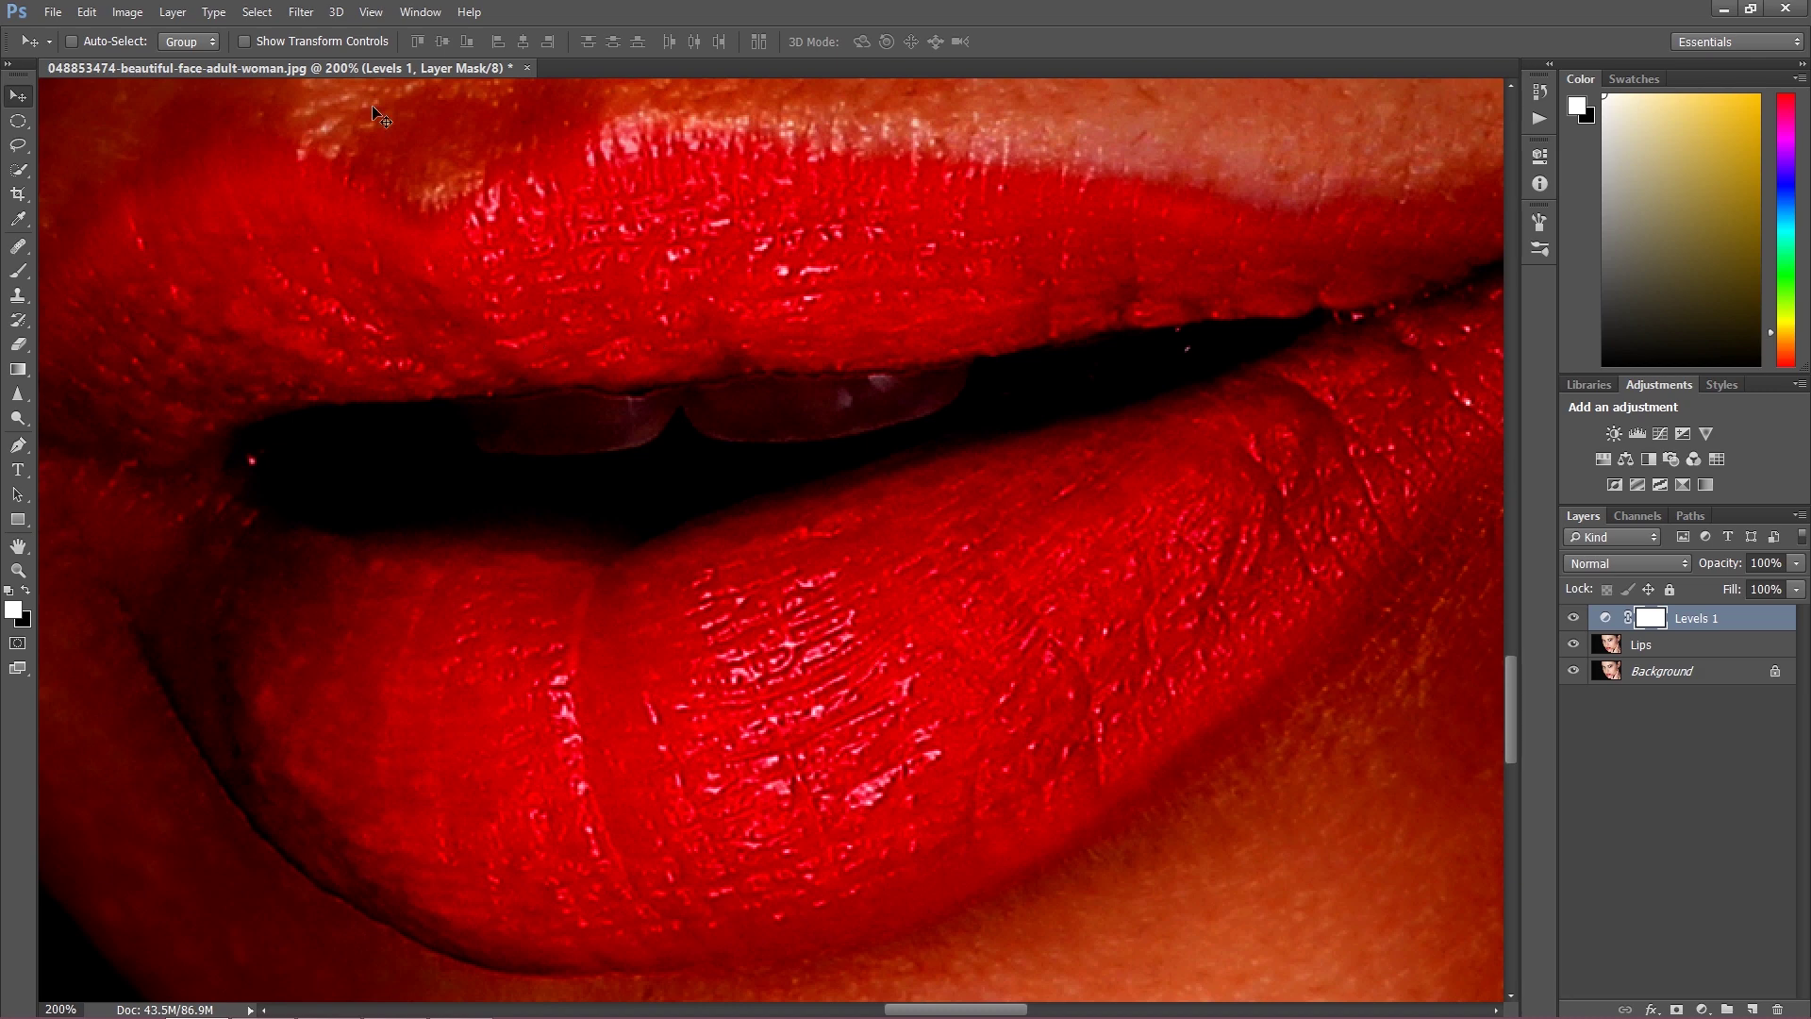
Step: Run Apply Image on the Levels layer mask using the Merged RGB source with Multiply blending at 100% opacity
left_click(129, 14)
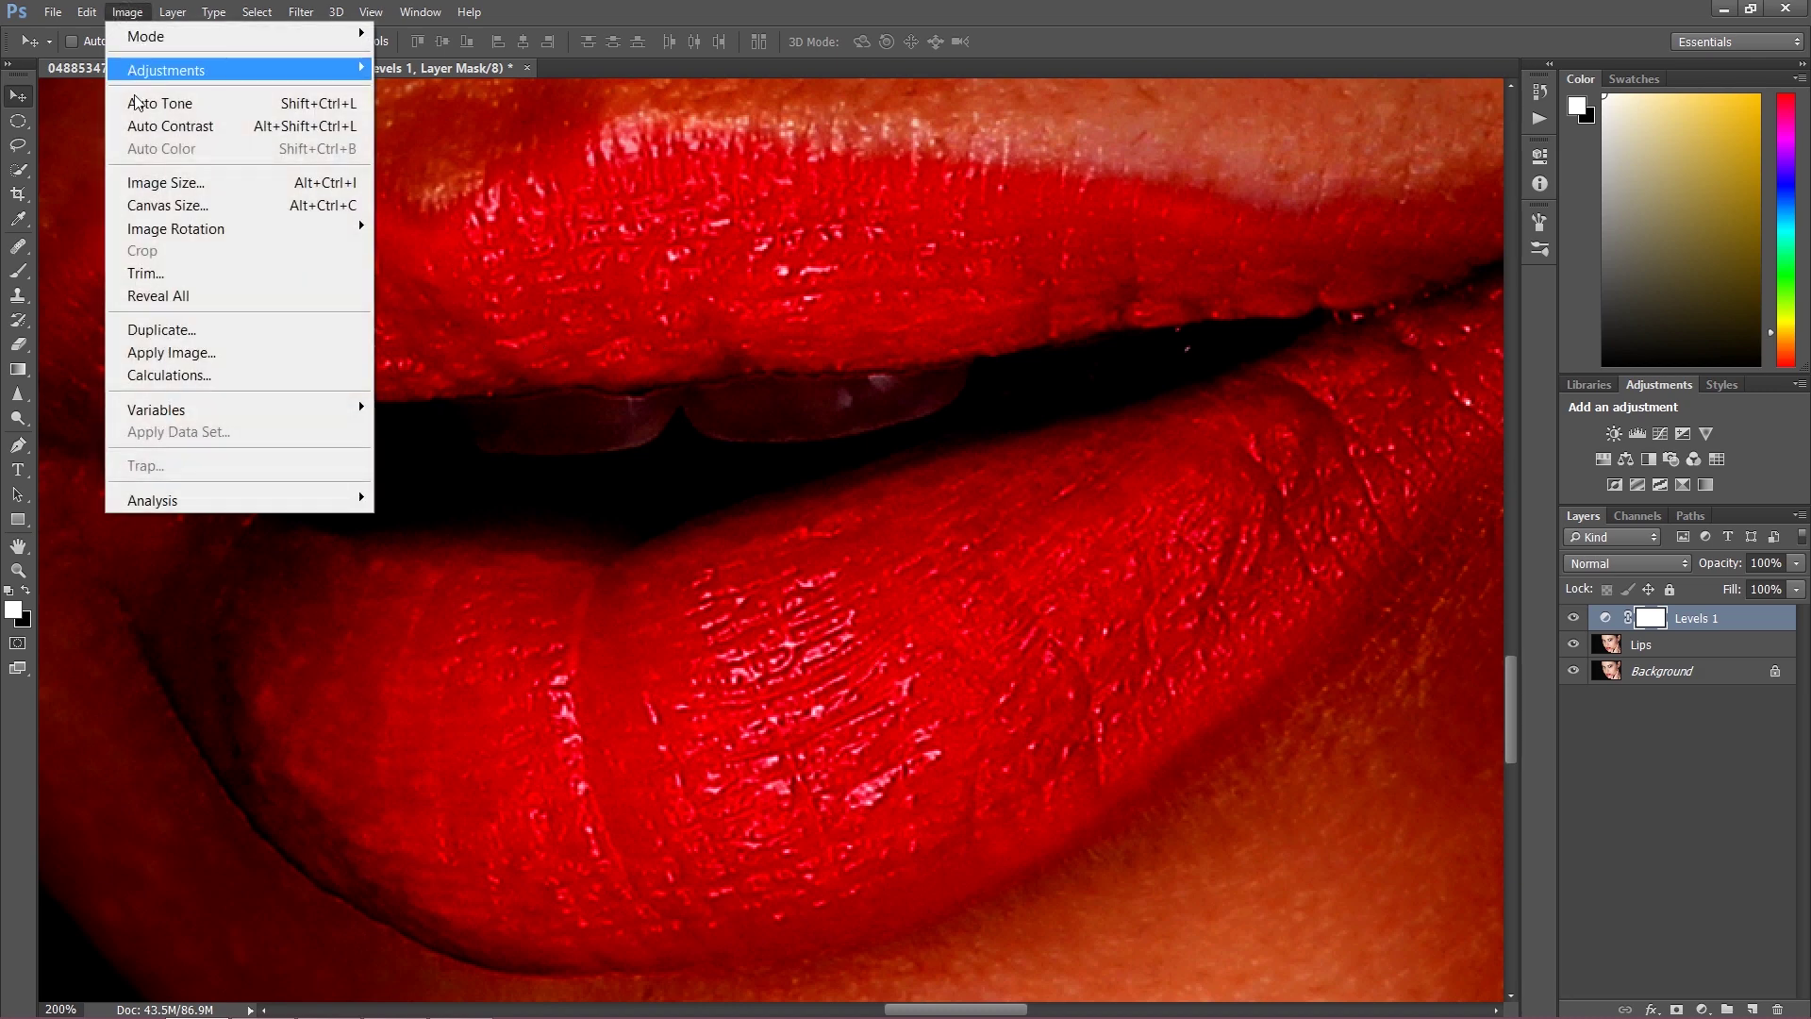
left_click(183, 354)
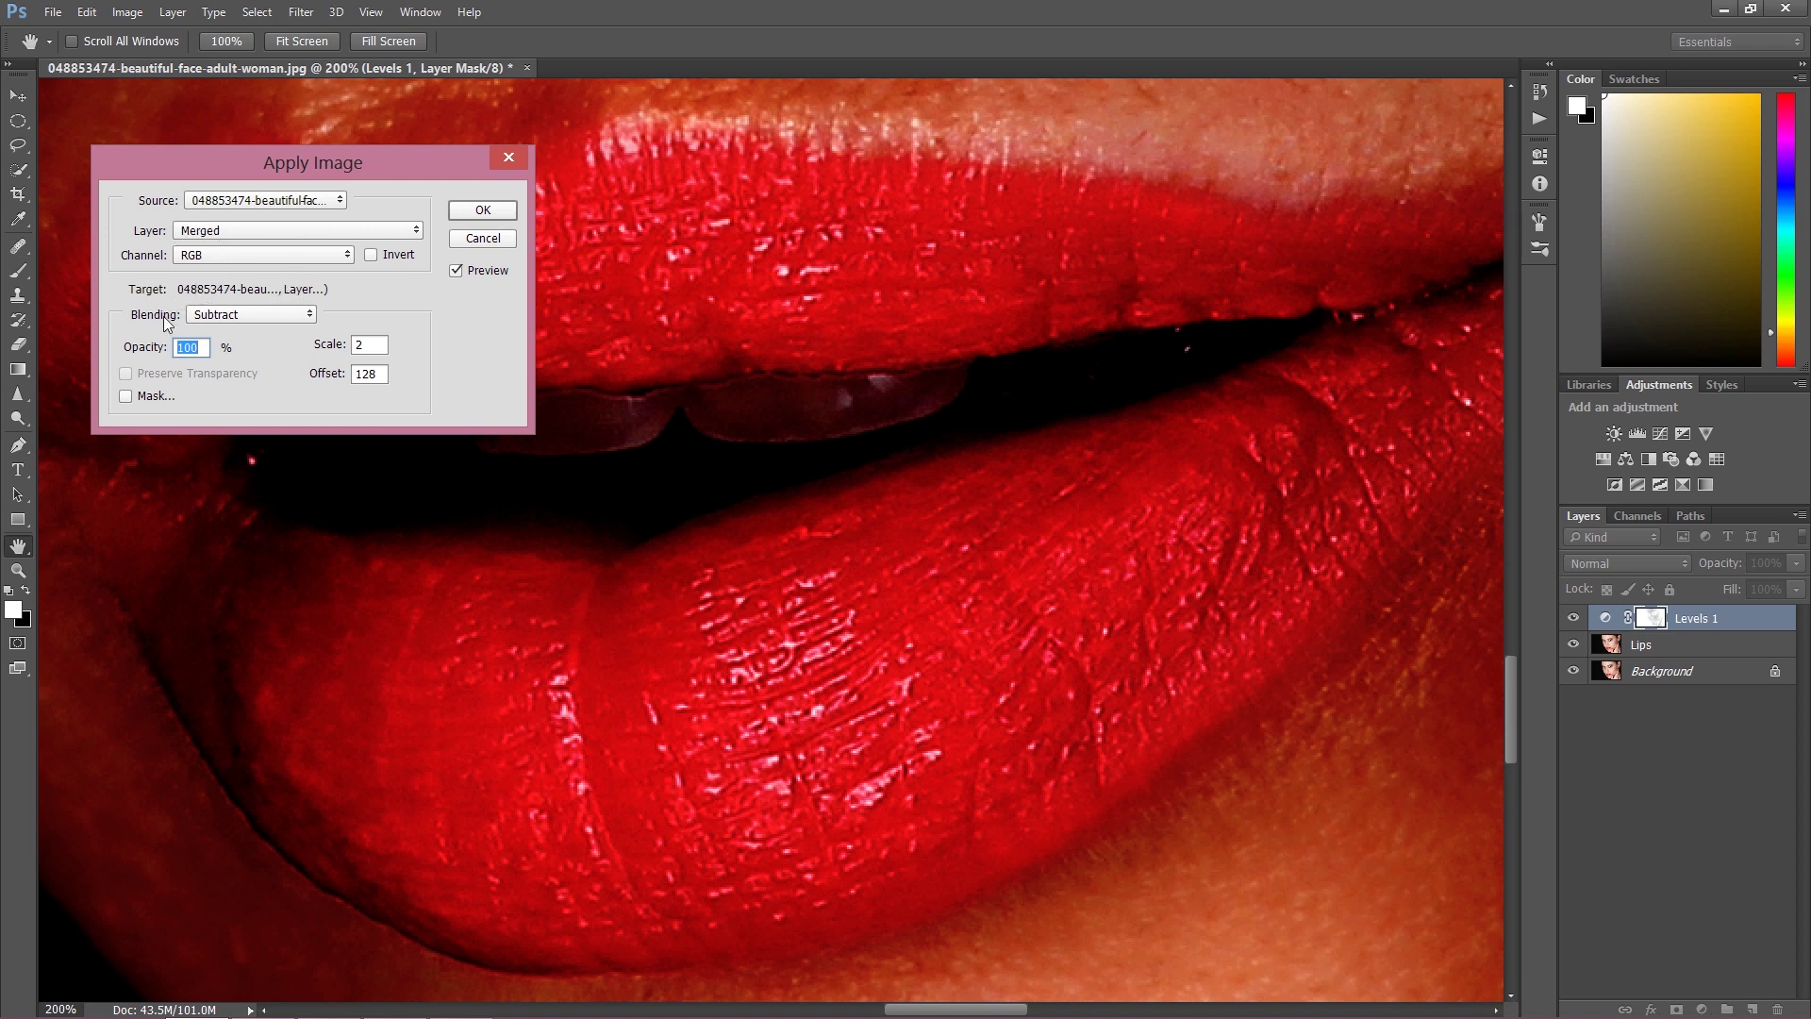
left_click(229, 316)
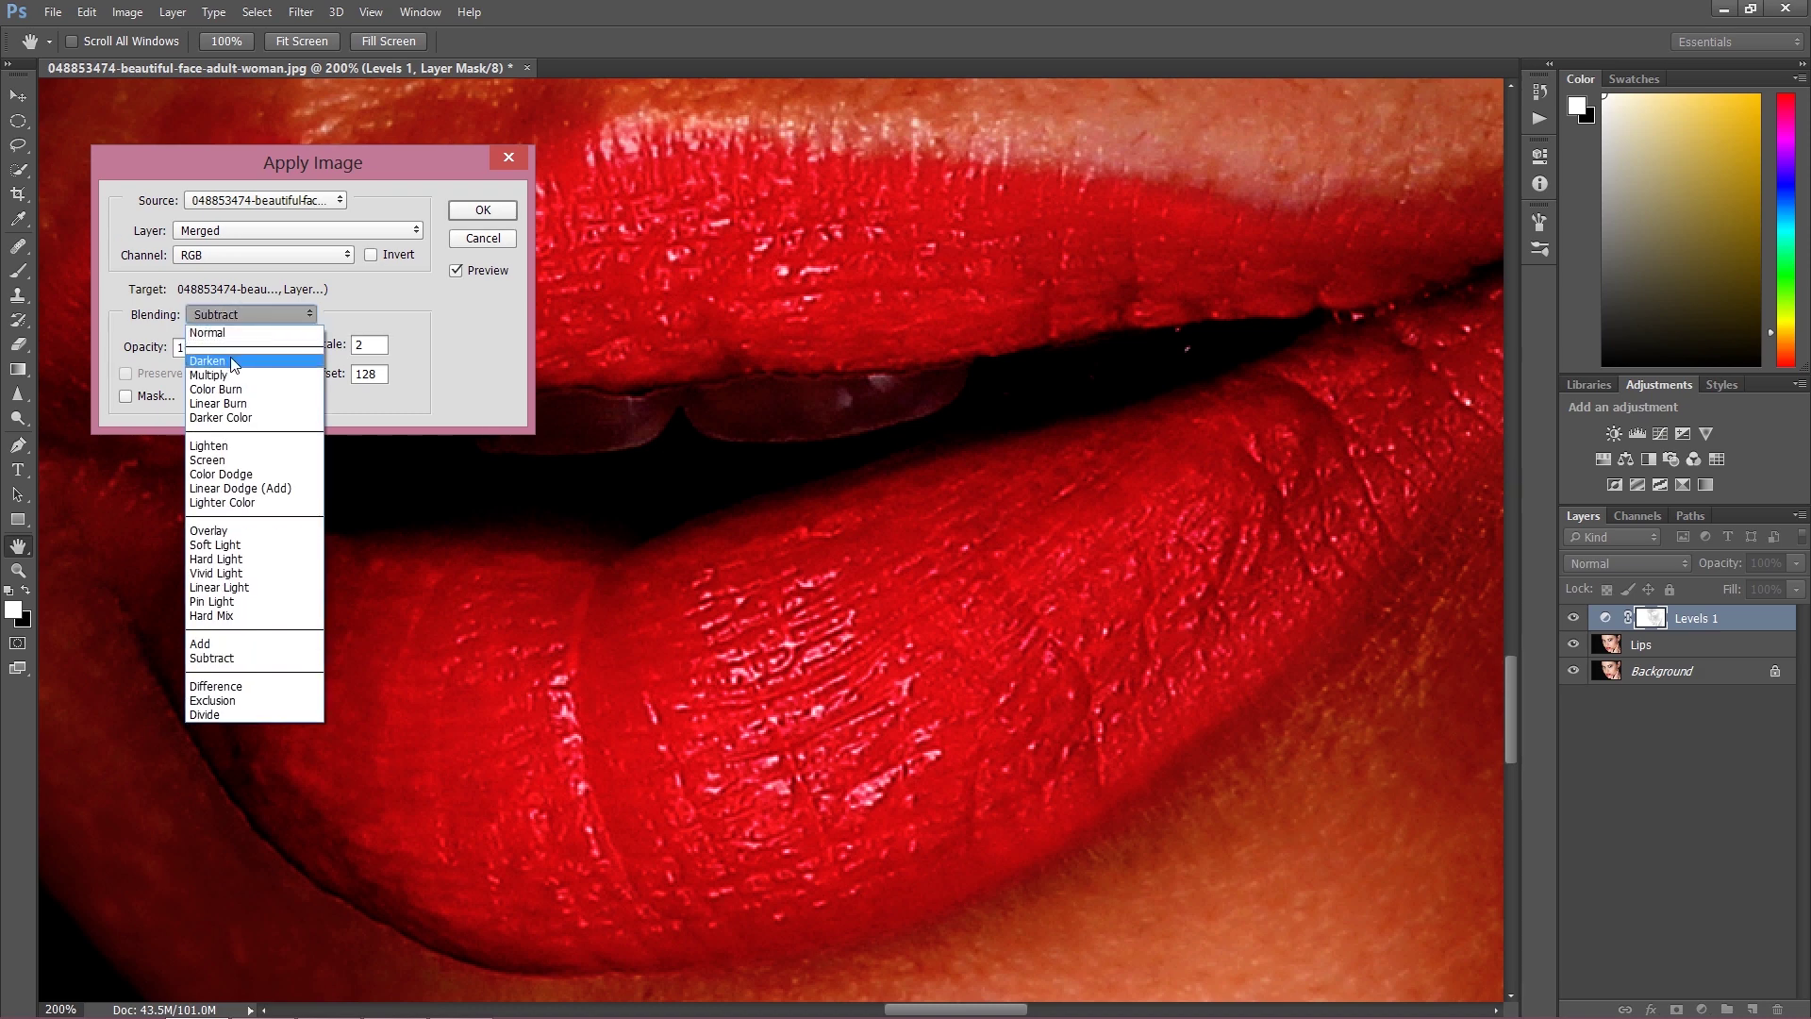
left_click(228, 372)
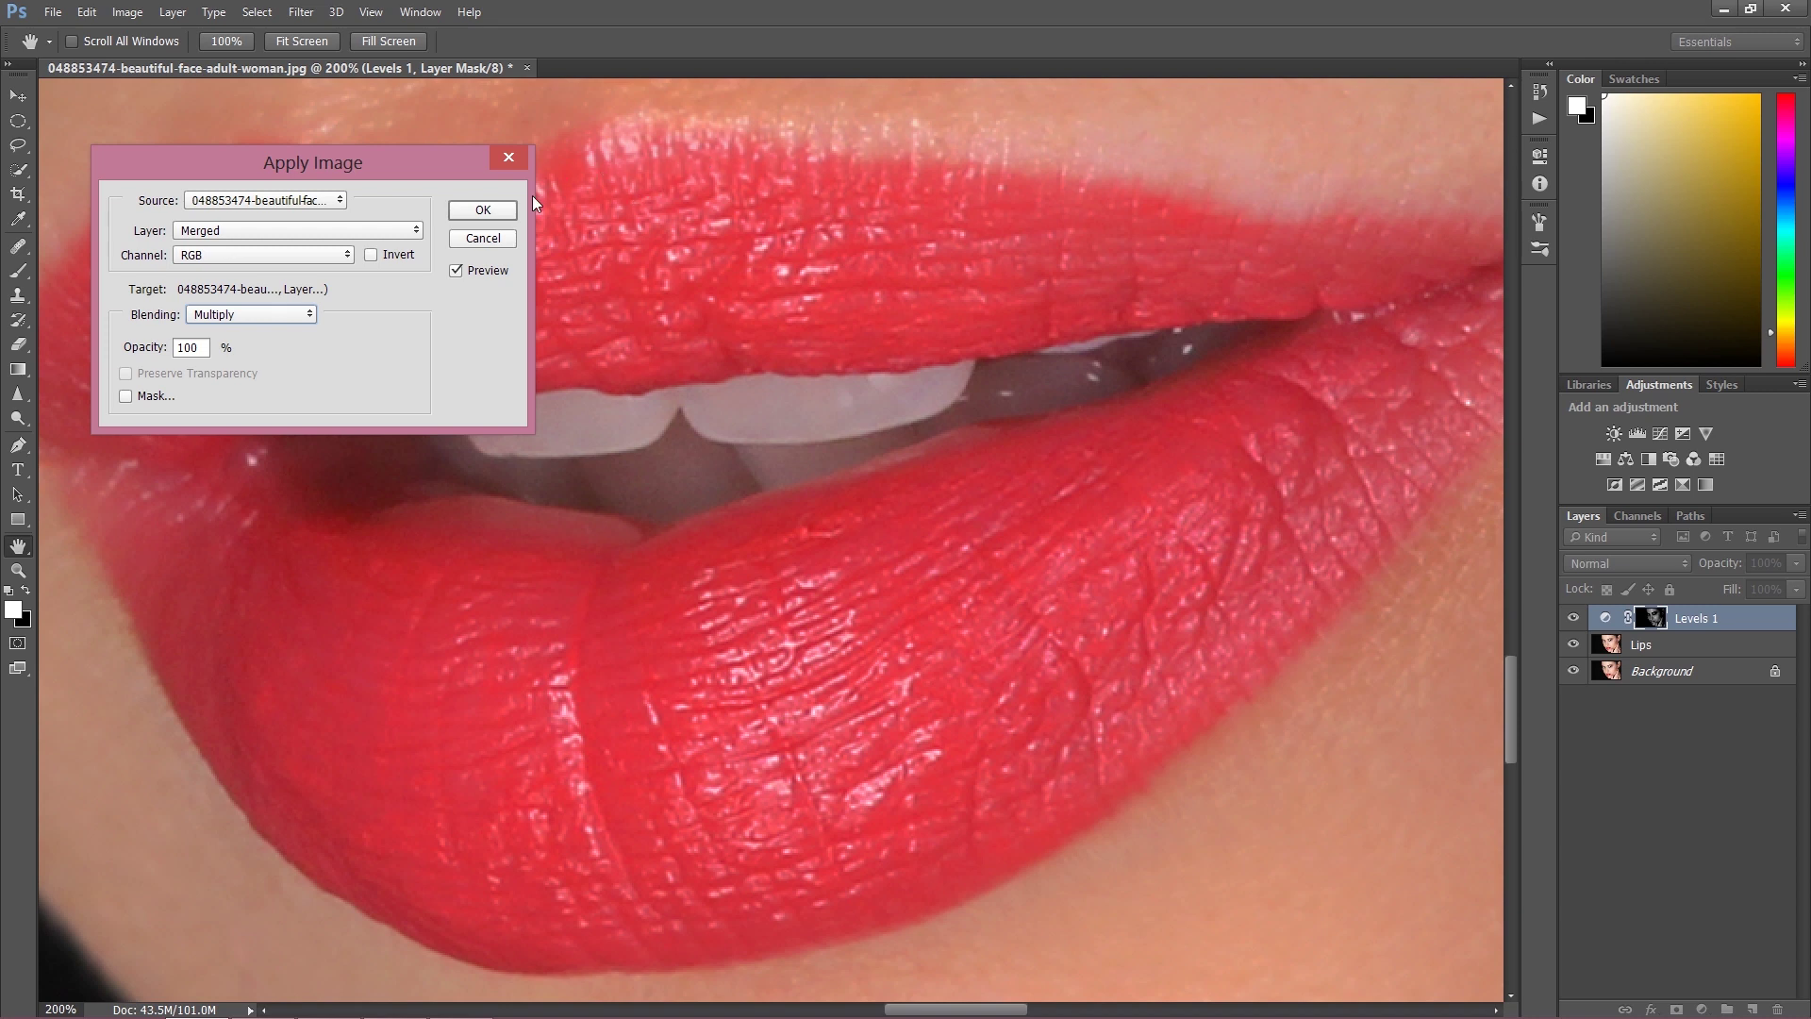
left_click(495, 213)
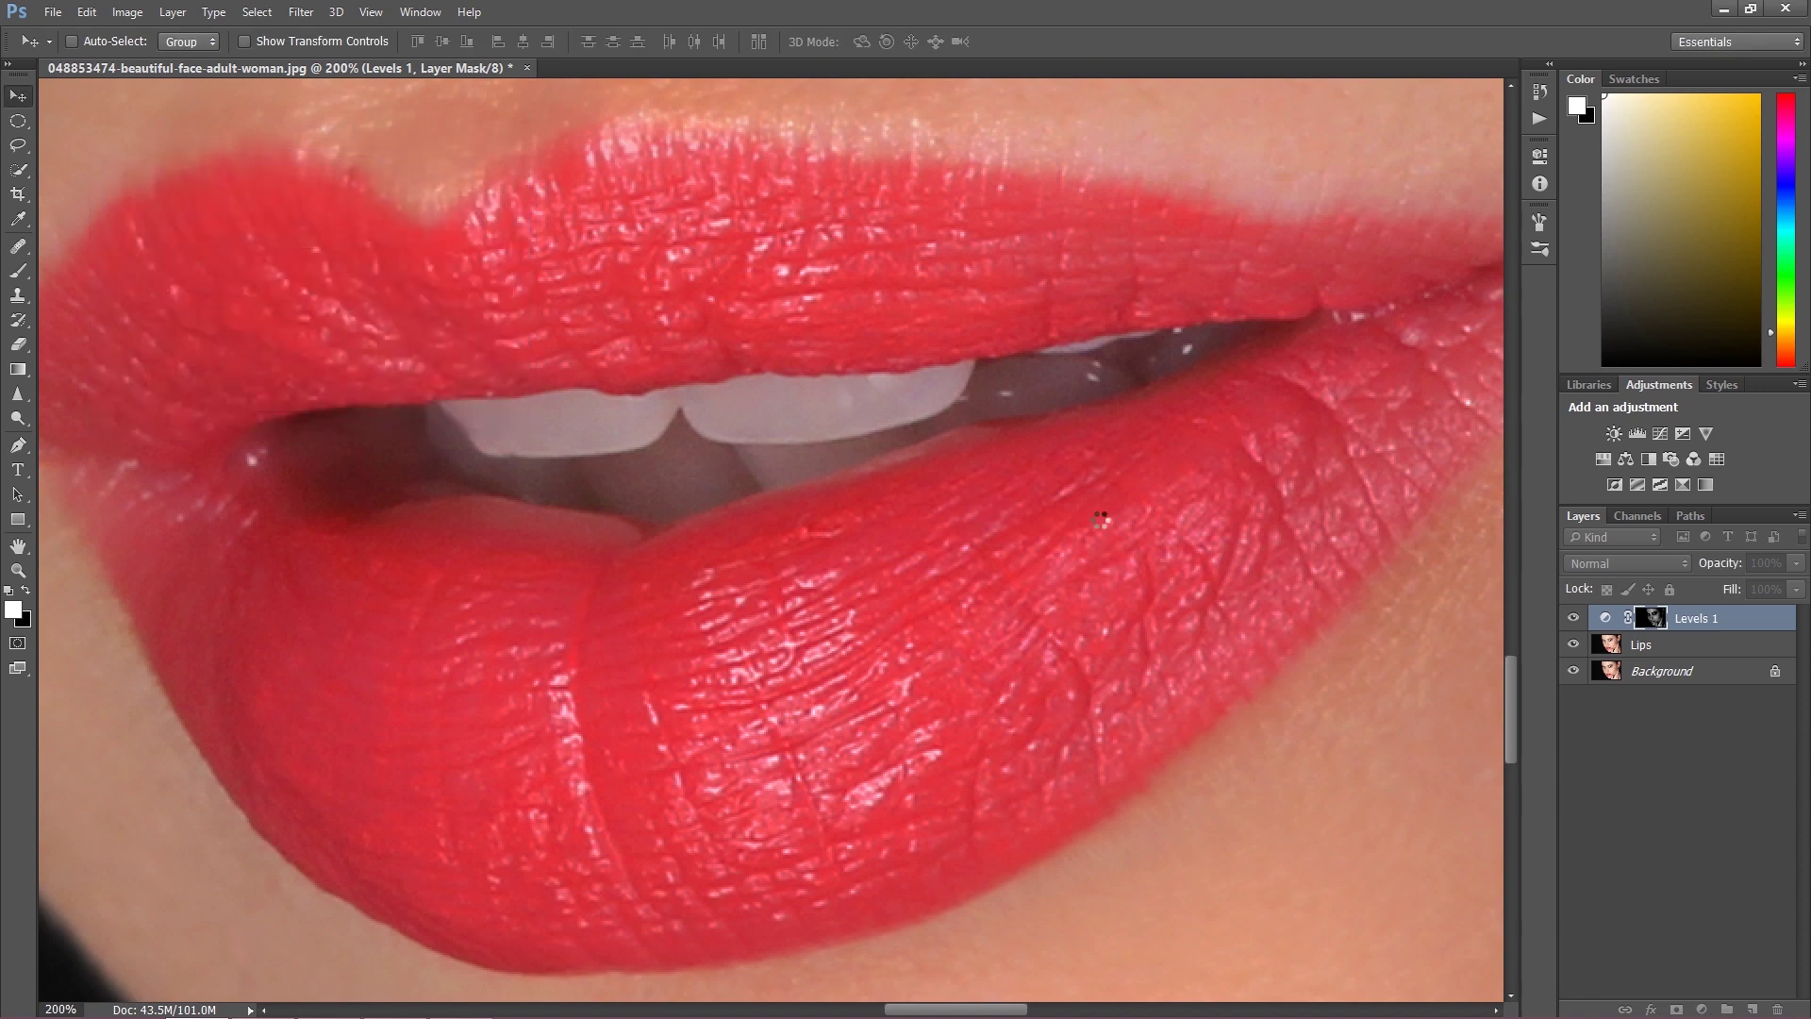
Step: Compare the lip highlights with the Levels 1 adjustment hidden and shown
left_click(1573, 619)
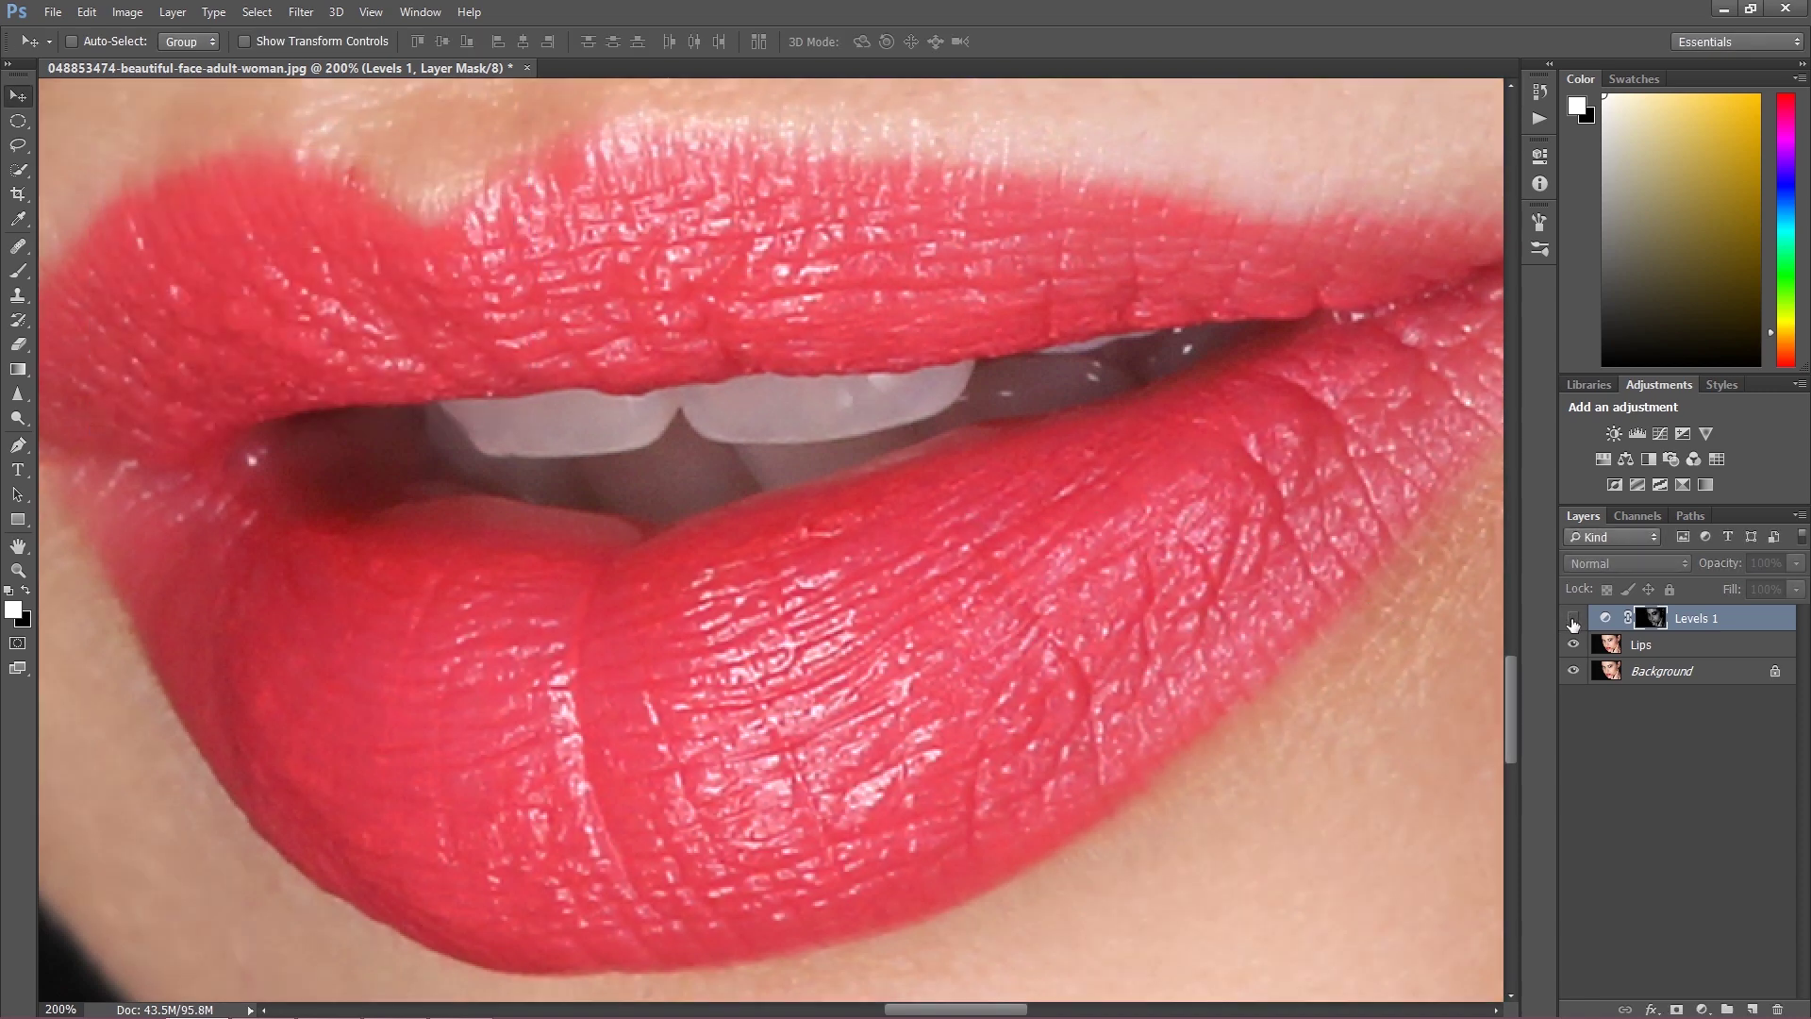
left_click(1574, 619)
left_click(1573, 619)
left_click(1572, 619)
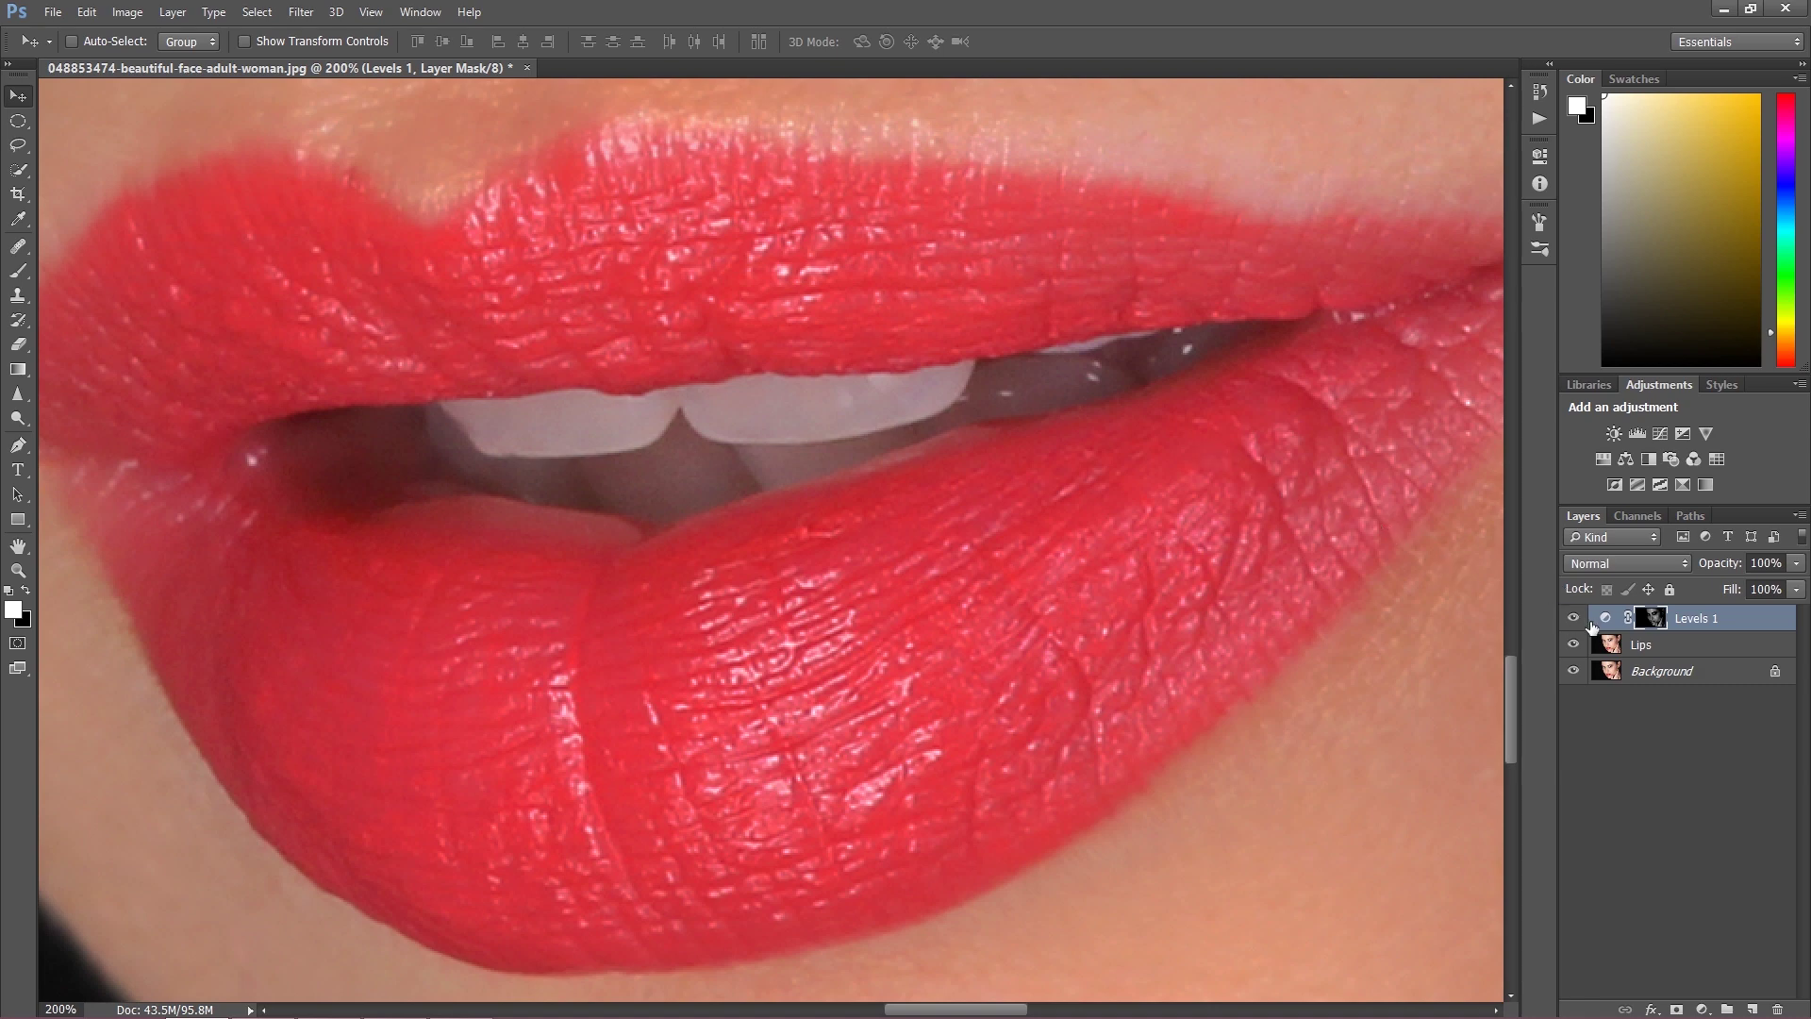
left_click(1573, 619)
left_click(1573, 619)
Step: Add a layer mask to the Lips layer and invert it to black, then select the Levels 1 layer
left_click(1640, 648)
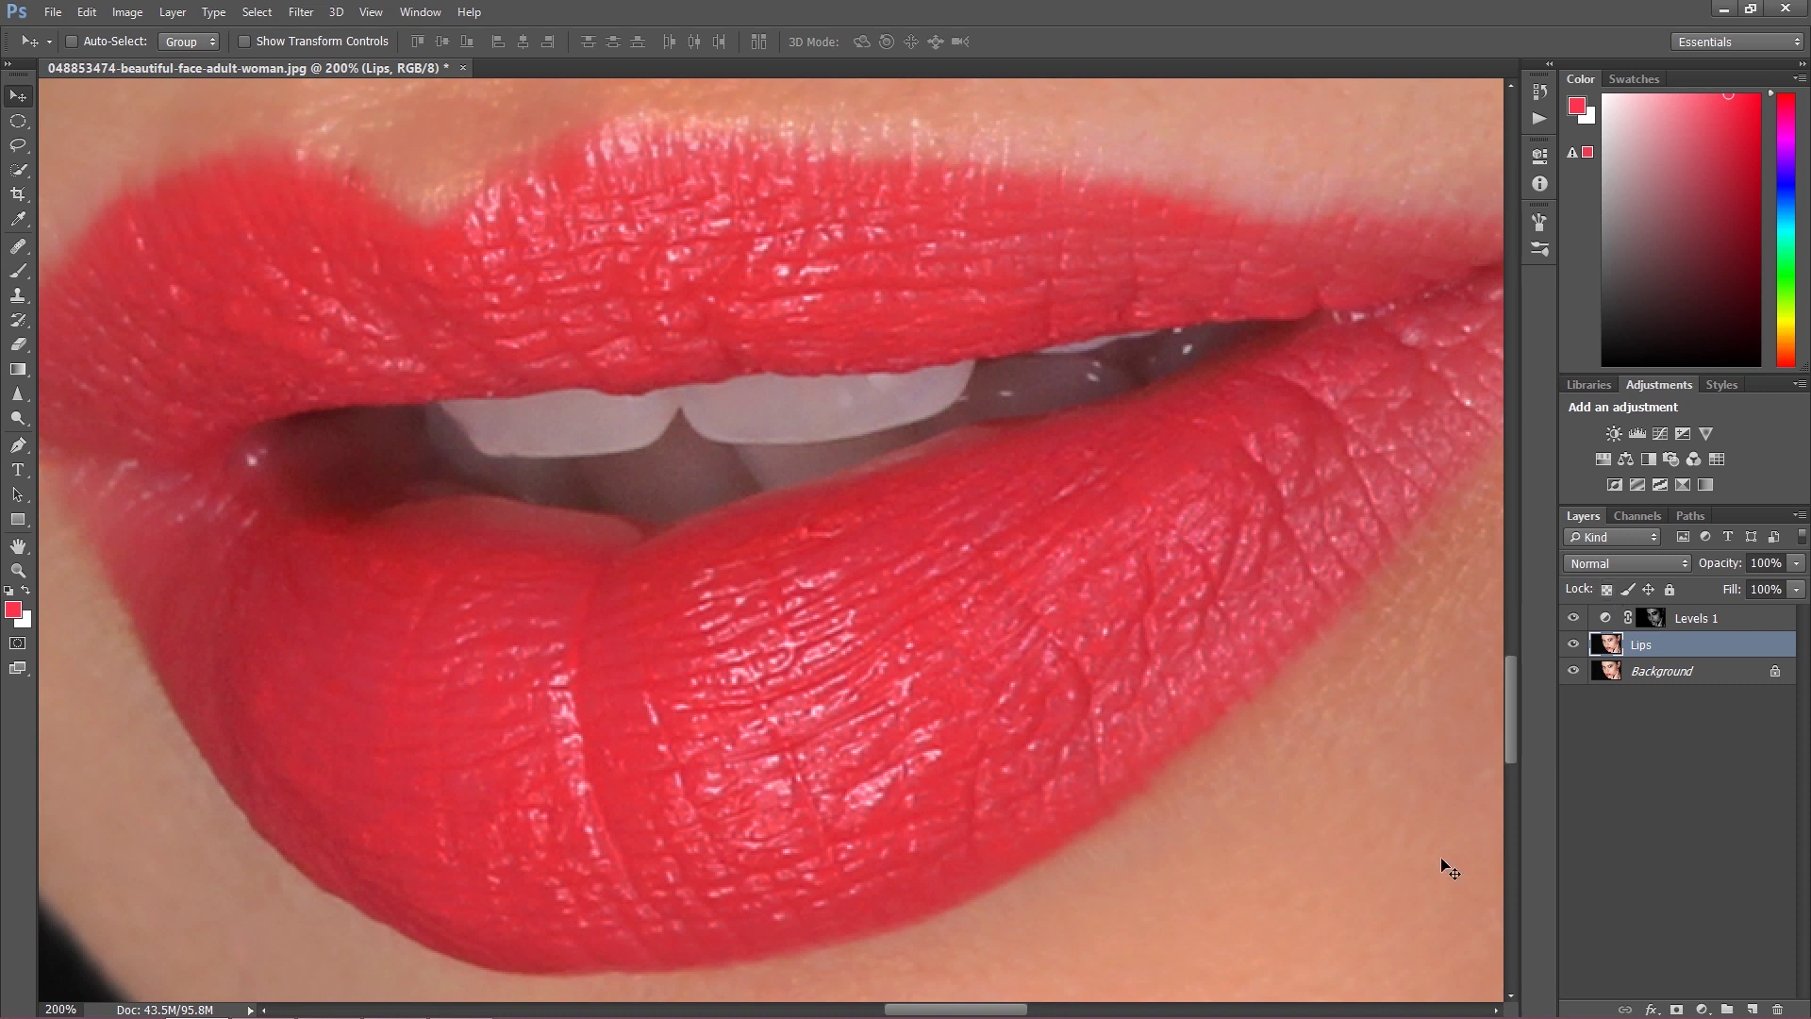
left_click(1676, 1009)
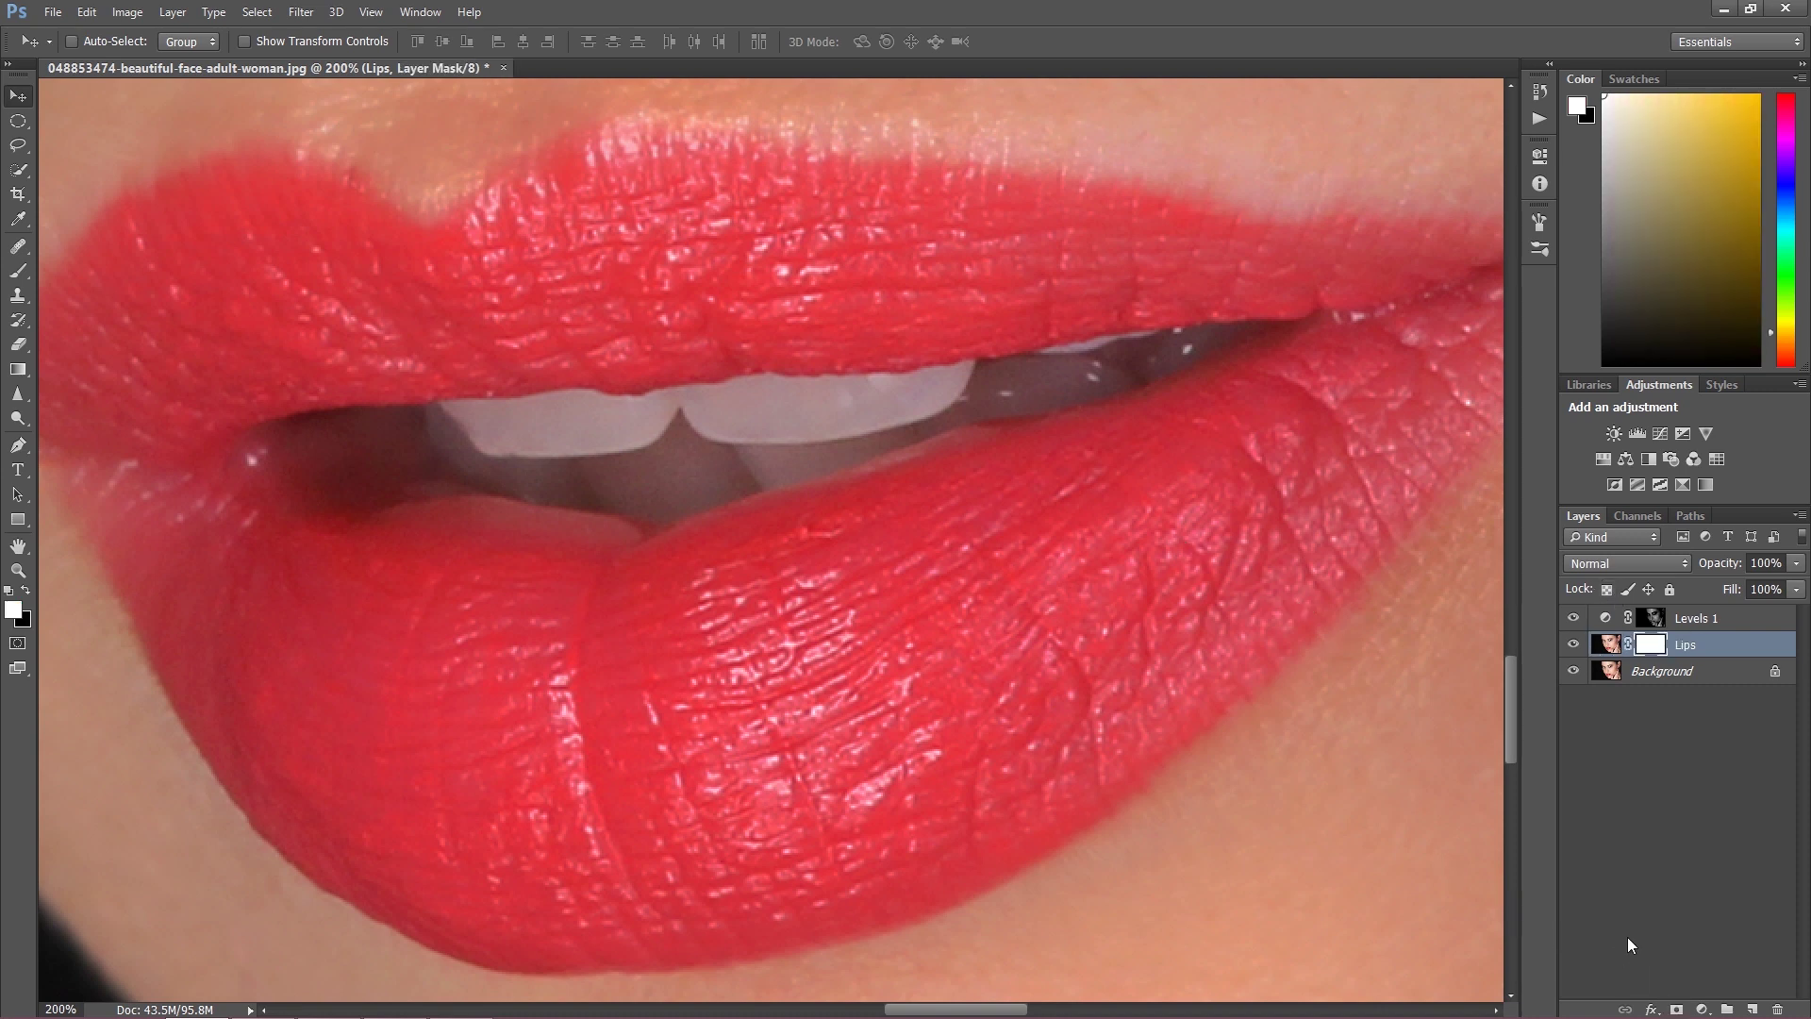
key("ctrl+i")
left_click(1701, 623)
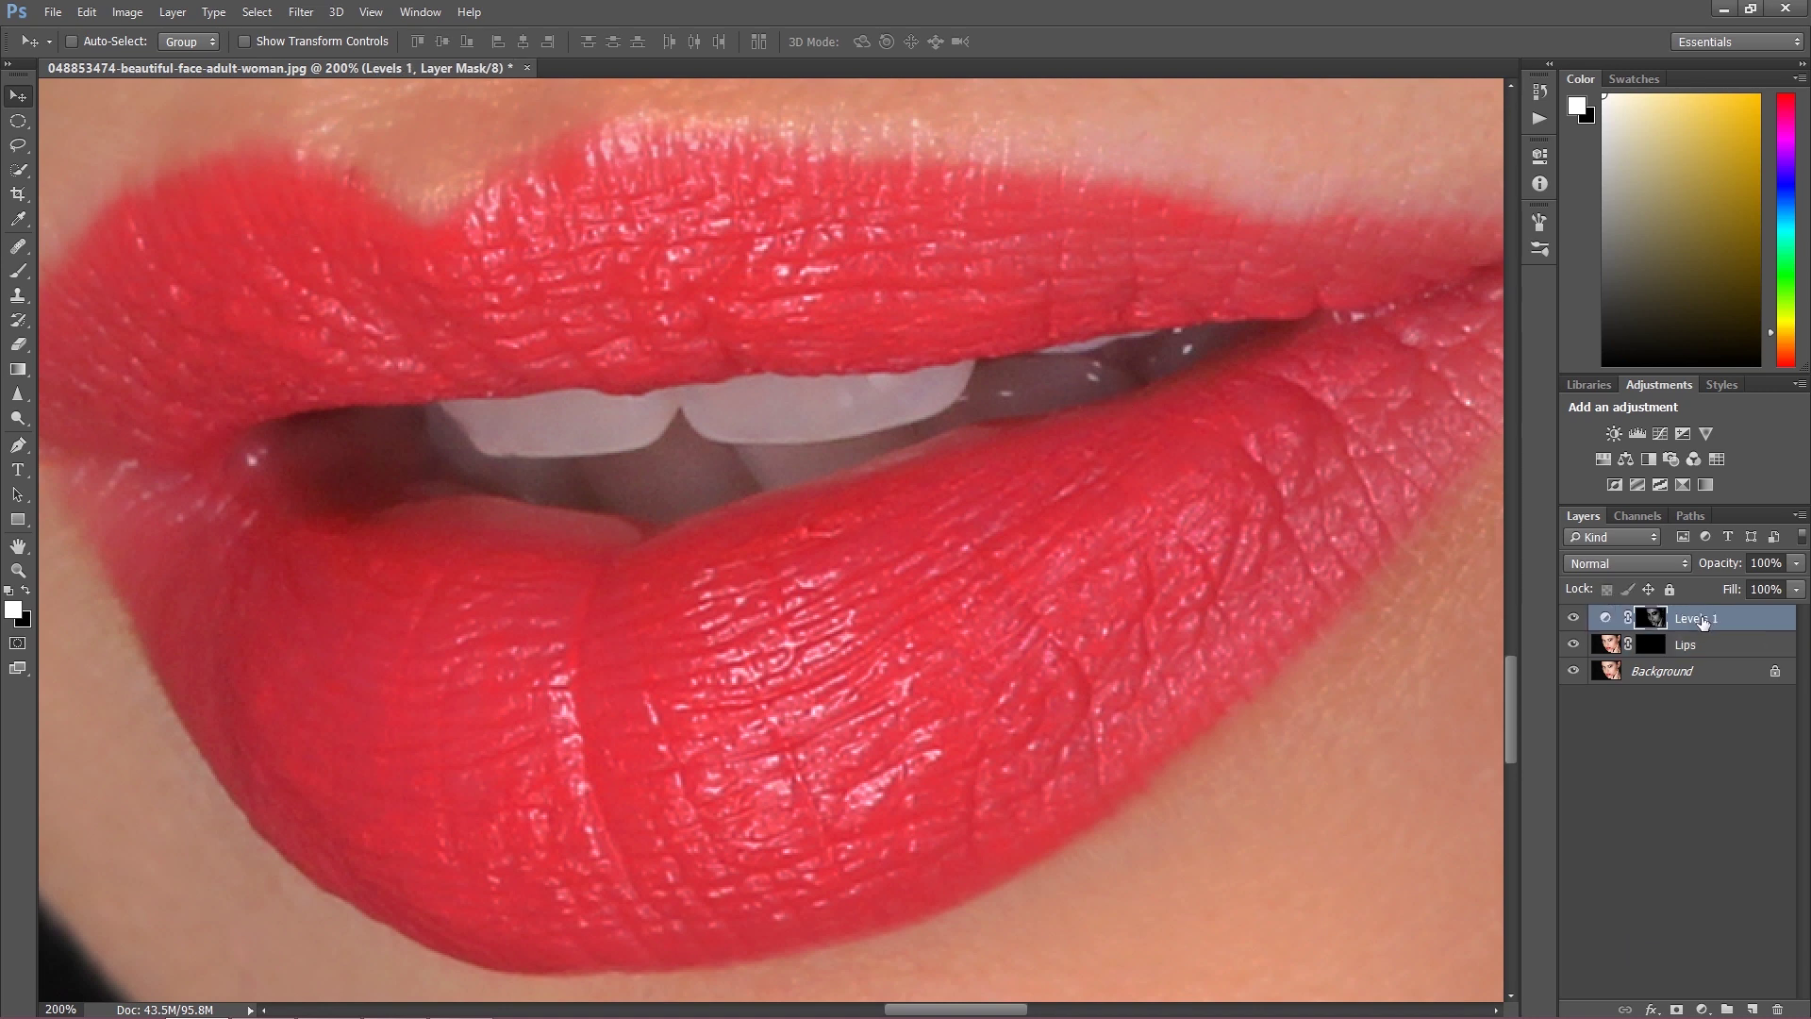
Step: Clip the Levels 1 adjustment to the Lips layer below it and make the Lips layer mask active
right_click(1681, 615)
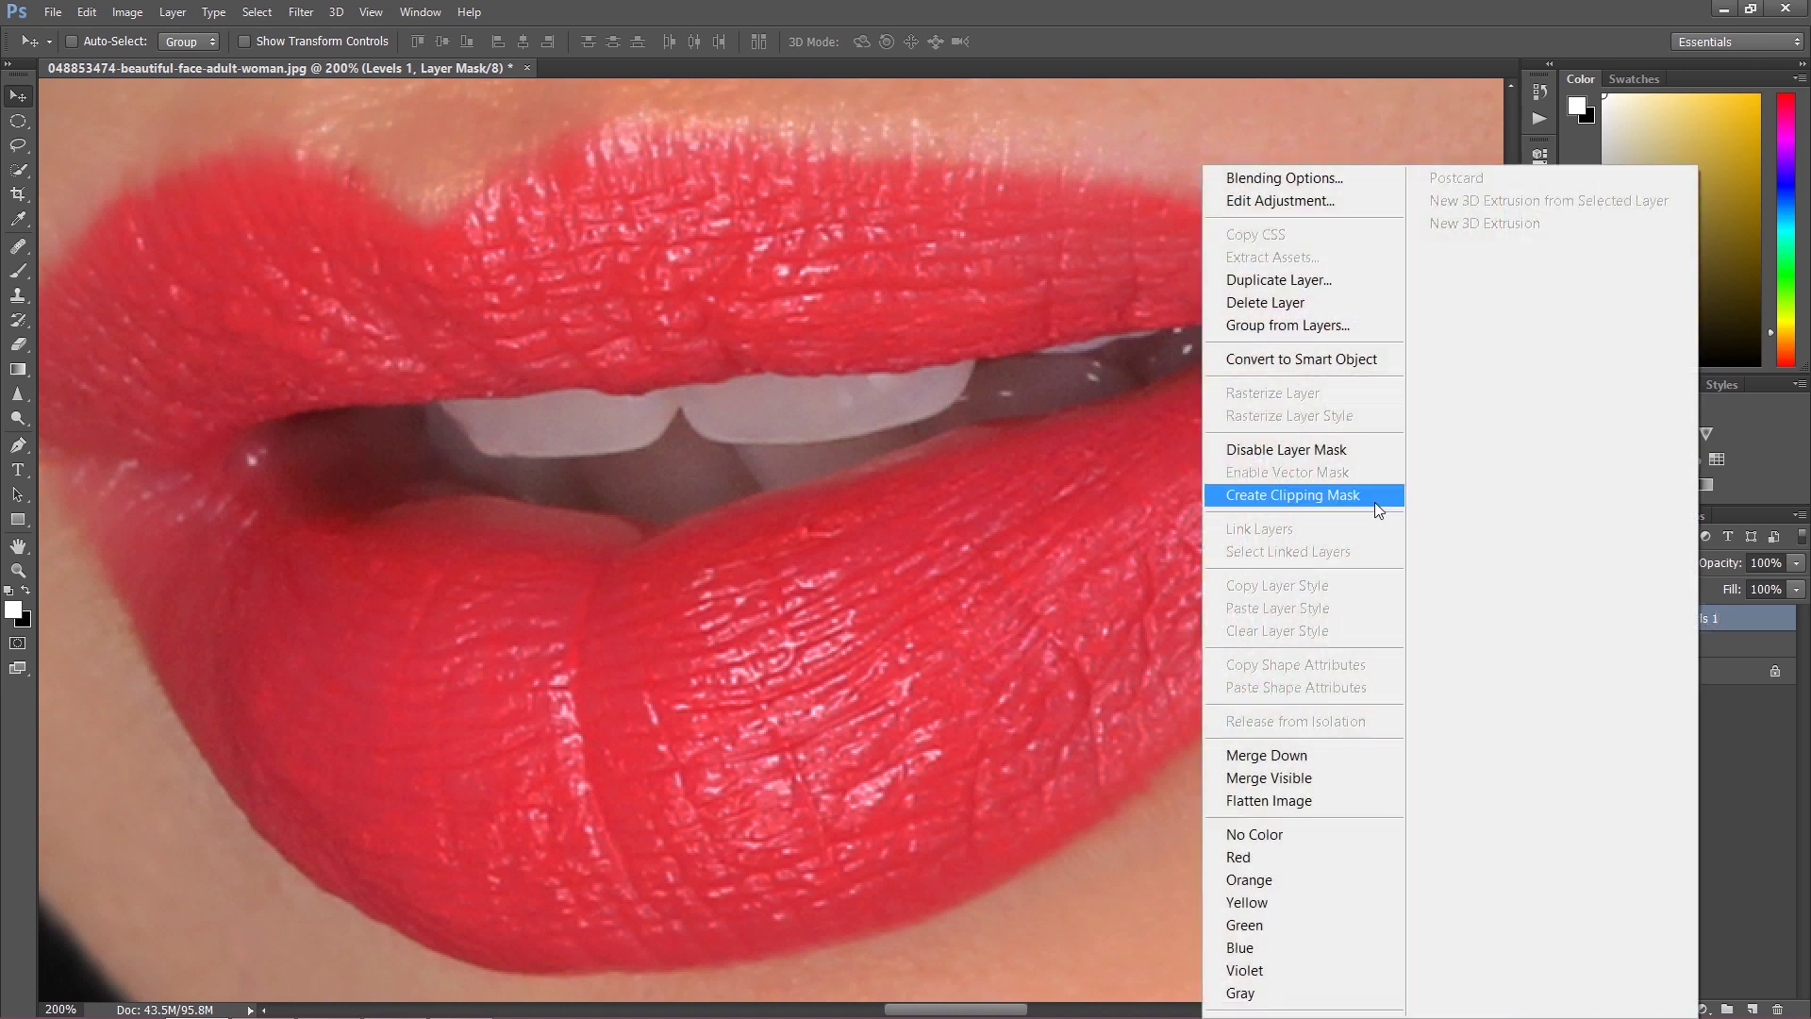
left_click(1328, 492)
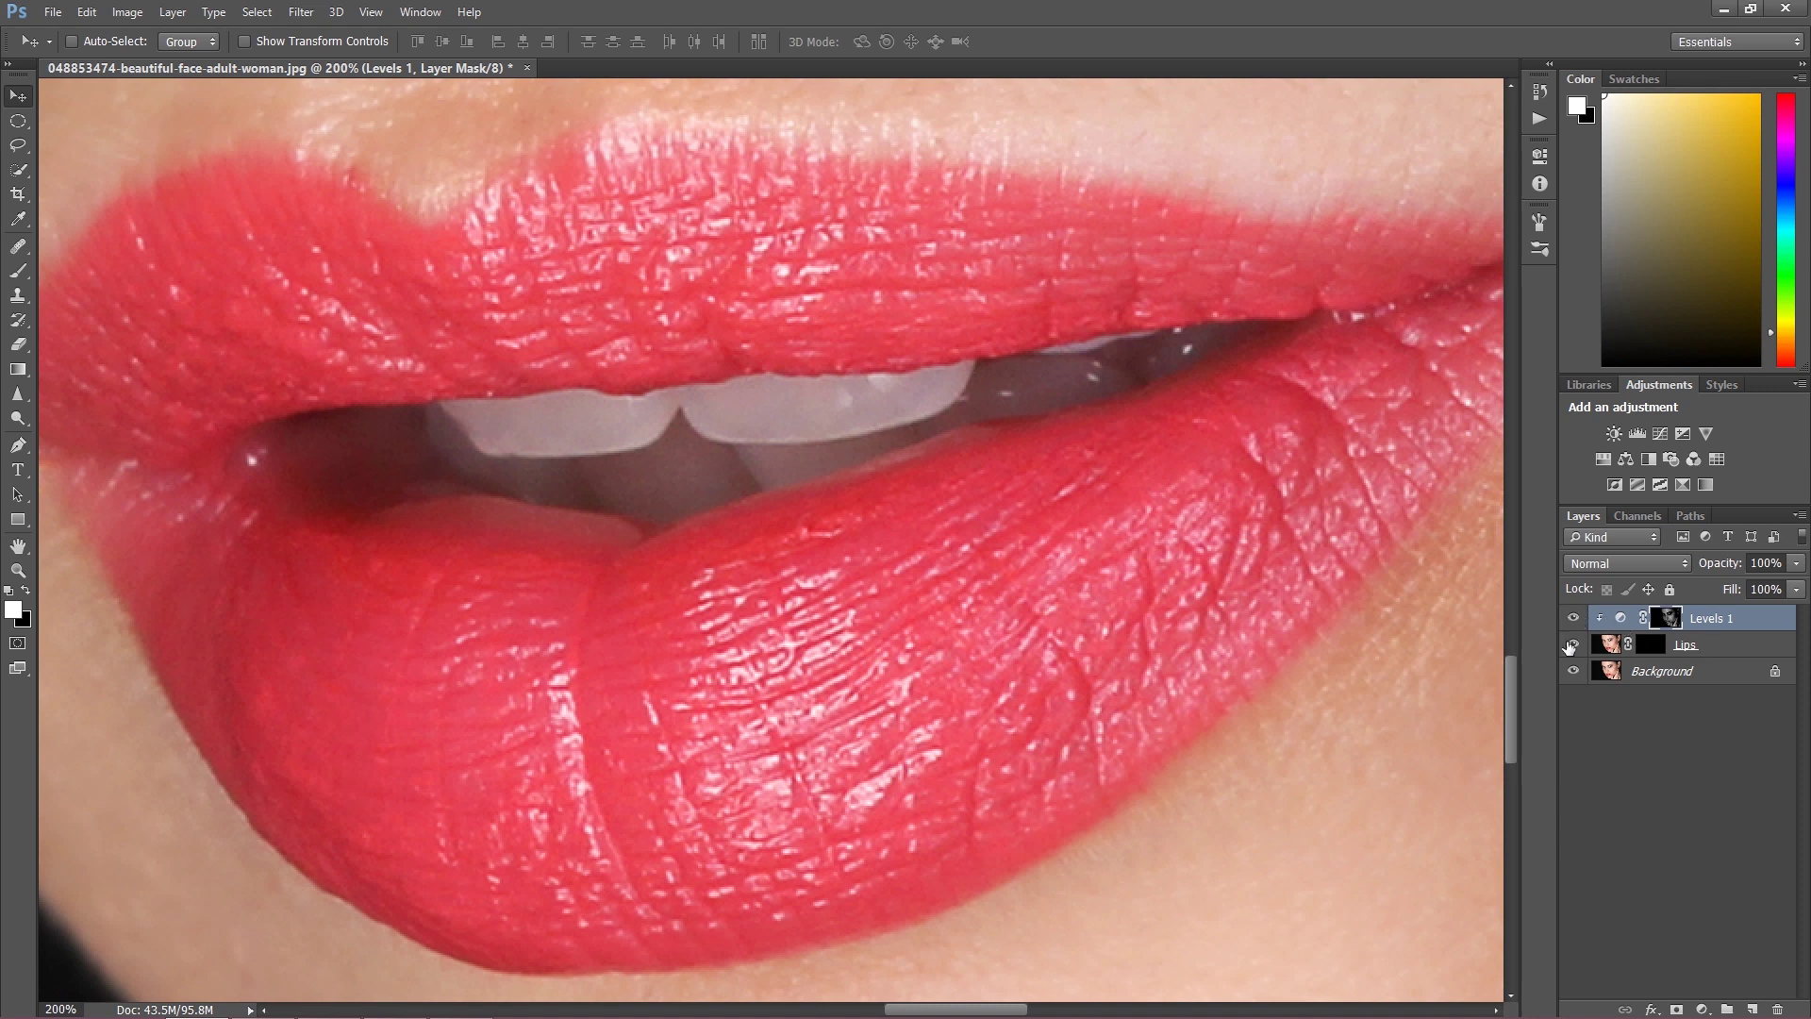
left_click(1648, 650)
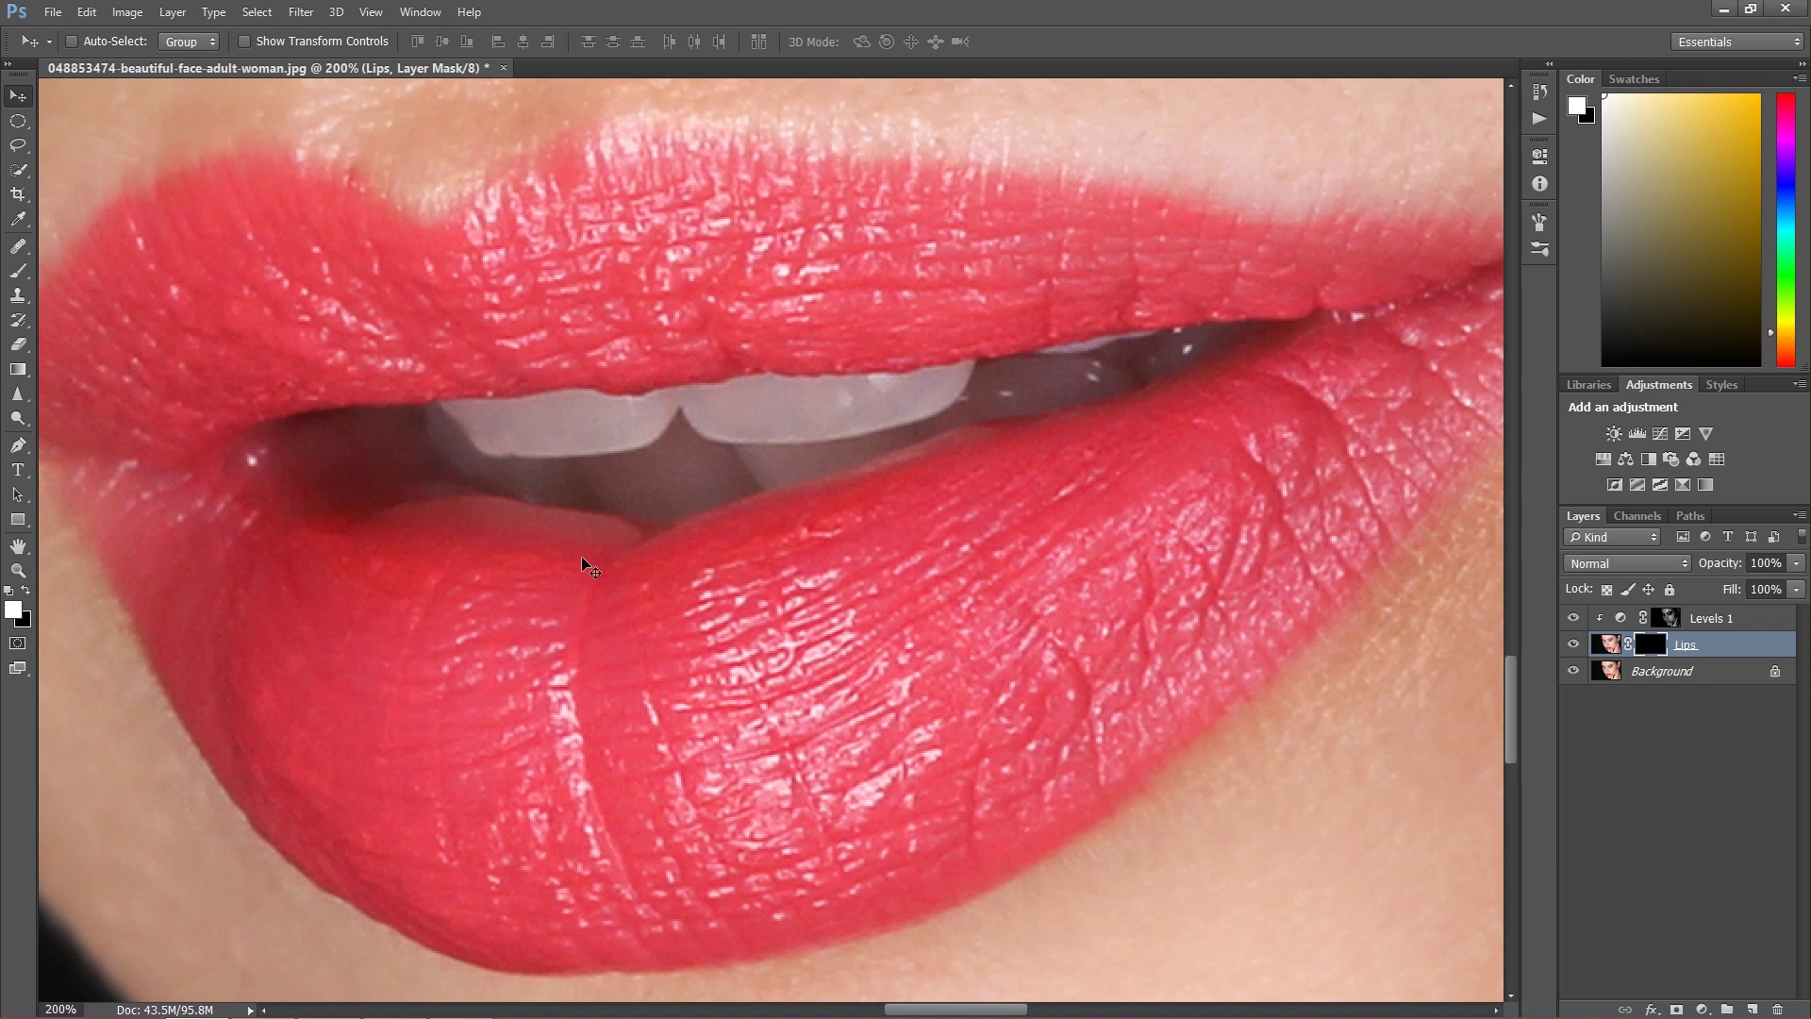
Step: Paint white over the shiny areas of the lower lip on the Lips mask with a soft round brush of about 80 px
key("b")
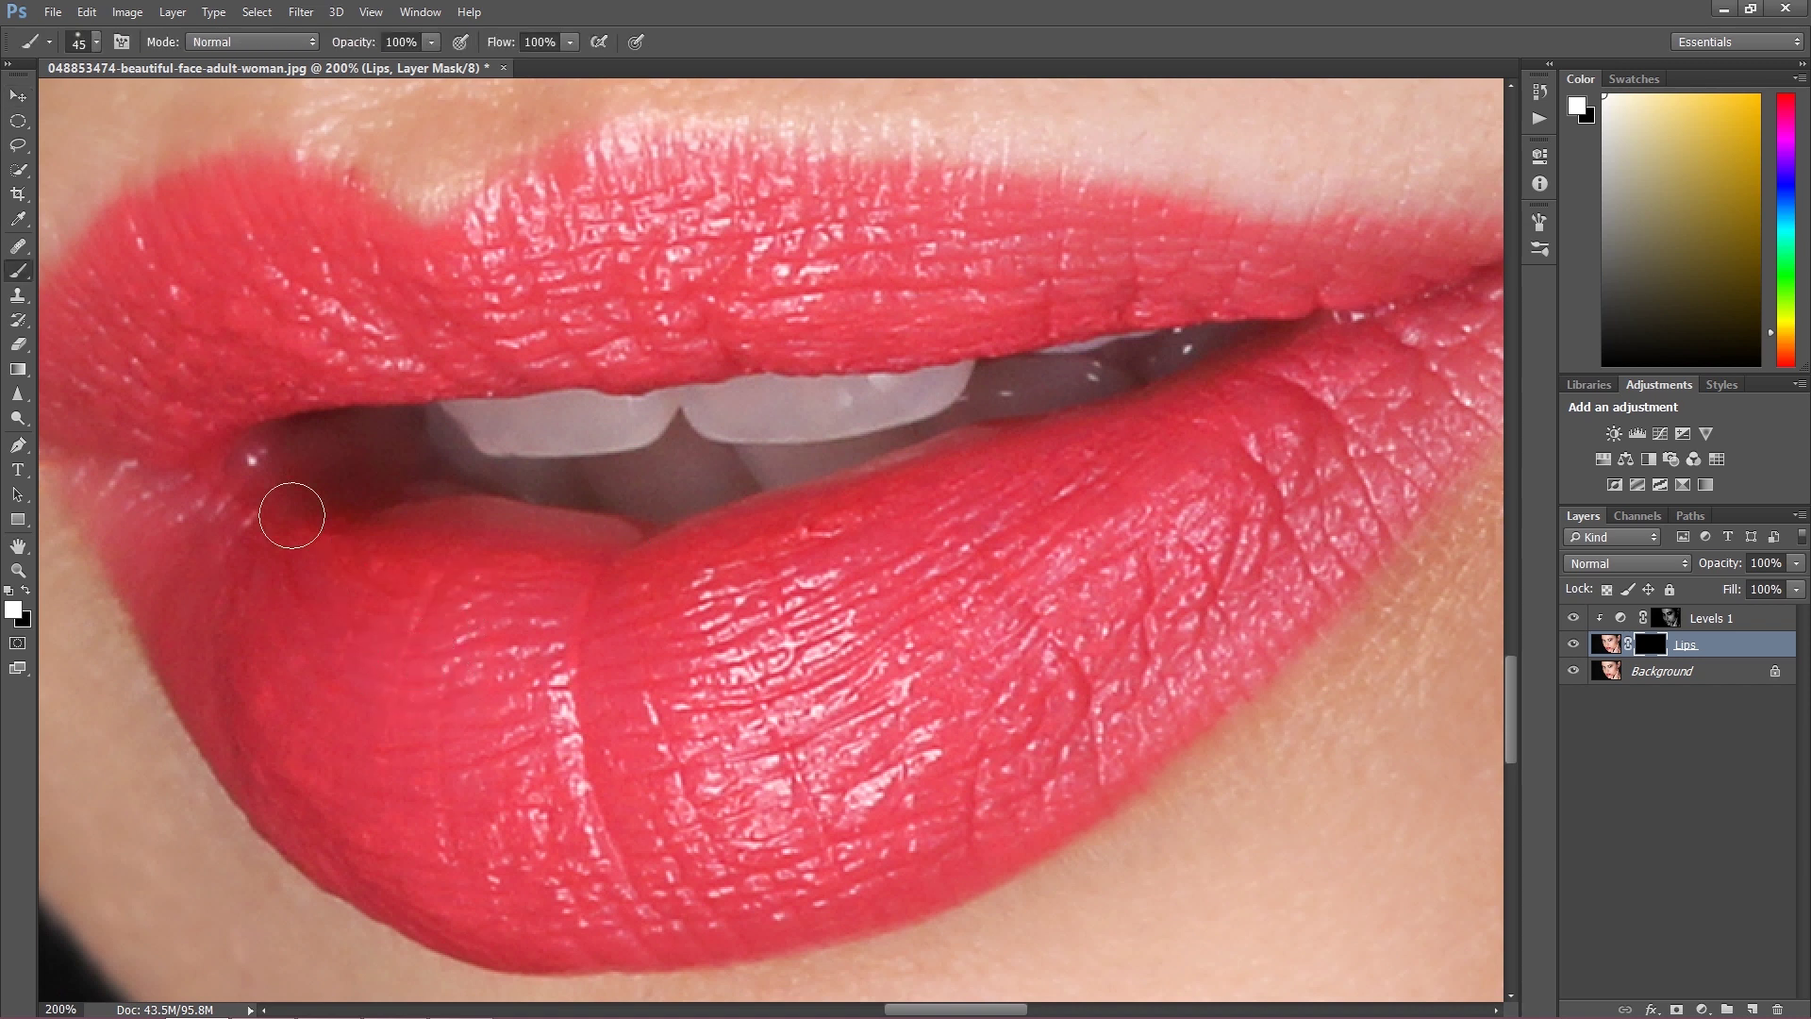
left_click(95, 43)
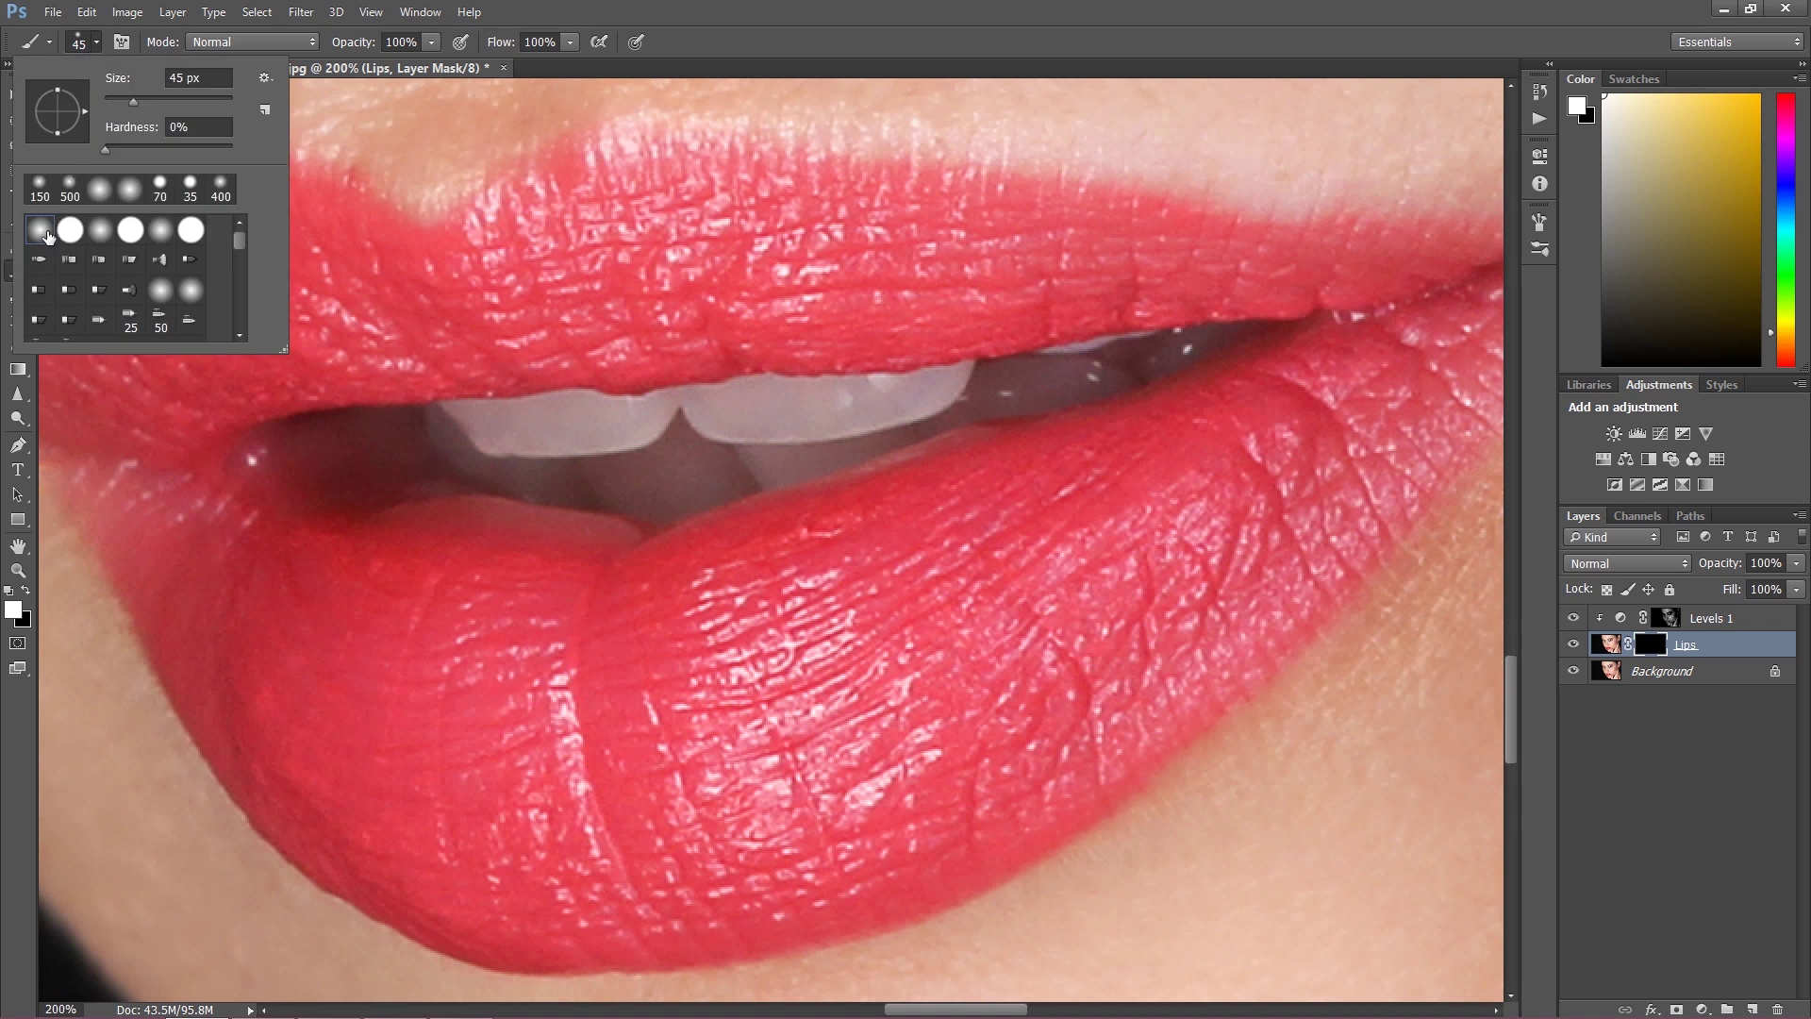
left_click(95, 29)
key("bracketright")
key("bracketright")
key("bracketright")
mouse_move(382, 644)
left_mouse_down()
mouse_move(481, 687)
mouse_move(497, 666)
mouse_move(544, 665)
mouse_move(567, 733)
mouse_move(401, 712)
mouse_move(670, 756)
mouse_move(685, 638)
mouse_move(780, 628)
mouse_move(770, 659)
mouse_move(683, 703)
mouse_move(808, 707)
mouse_move(779, 689)
mouse_move(1001, 627)
mouse_move(1218, 496)
mouse_move(1020, 687)
mouse_move(1246, 561)
mouse_move(1318, 455)
mouse_move(954, 545)
mouse_move(1007, 529)
left_mouse_up()
key("bracketright")
mouse_move(1057, 679)
left_mouse_down()
mouse_move(758, 832)
mouse_move(558, 864)
mouse_move(371, 626)
mouse_move(182, 513)
mouse_move(279, 736)
mouse_move(434, 858)
mouse_move(596, 898)
mouse_move(868, 856)
mouse_move(1022, 445)
mouse_move(820, 849)
mouse_move(996, 803)
mouse_move(1368, 439)
mouse_move(1024, 576)
left_mouse_up()
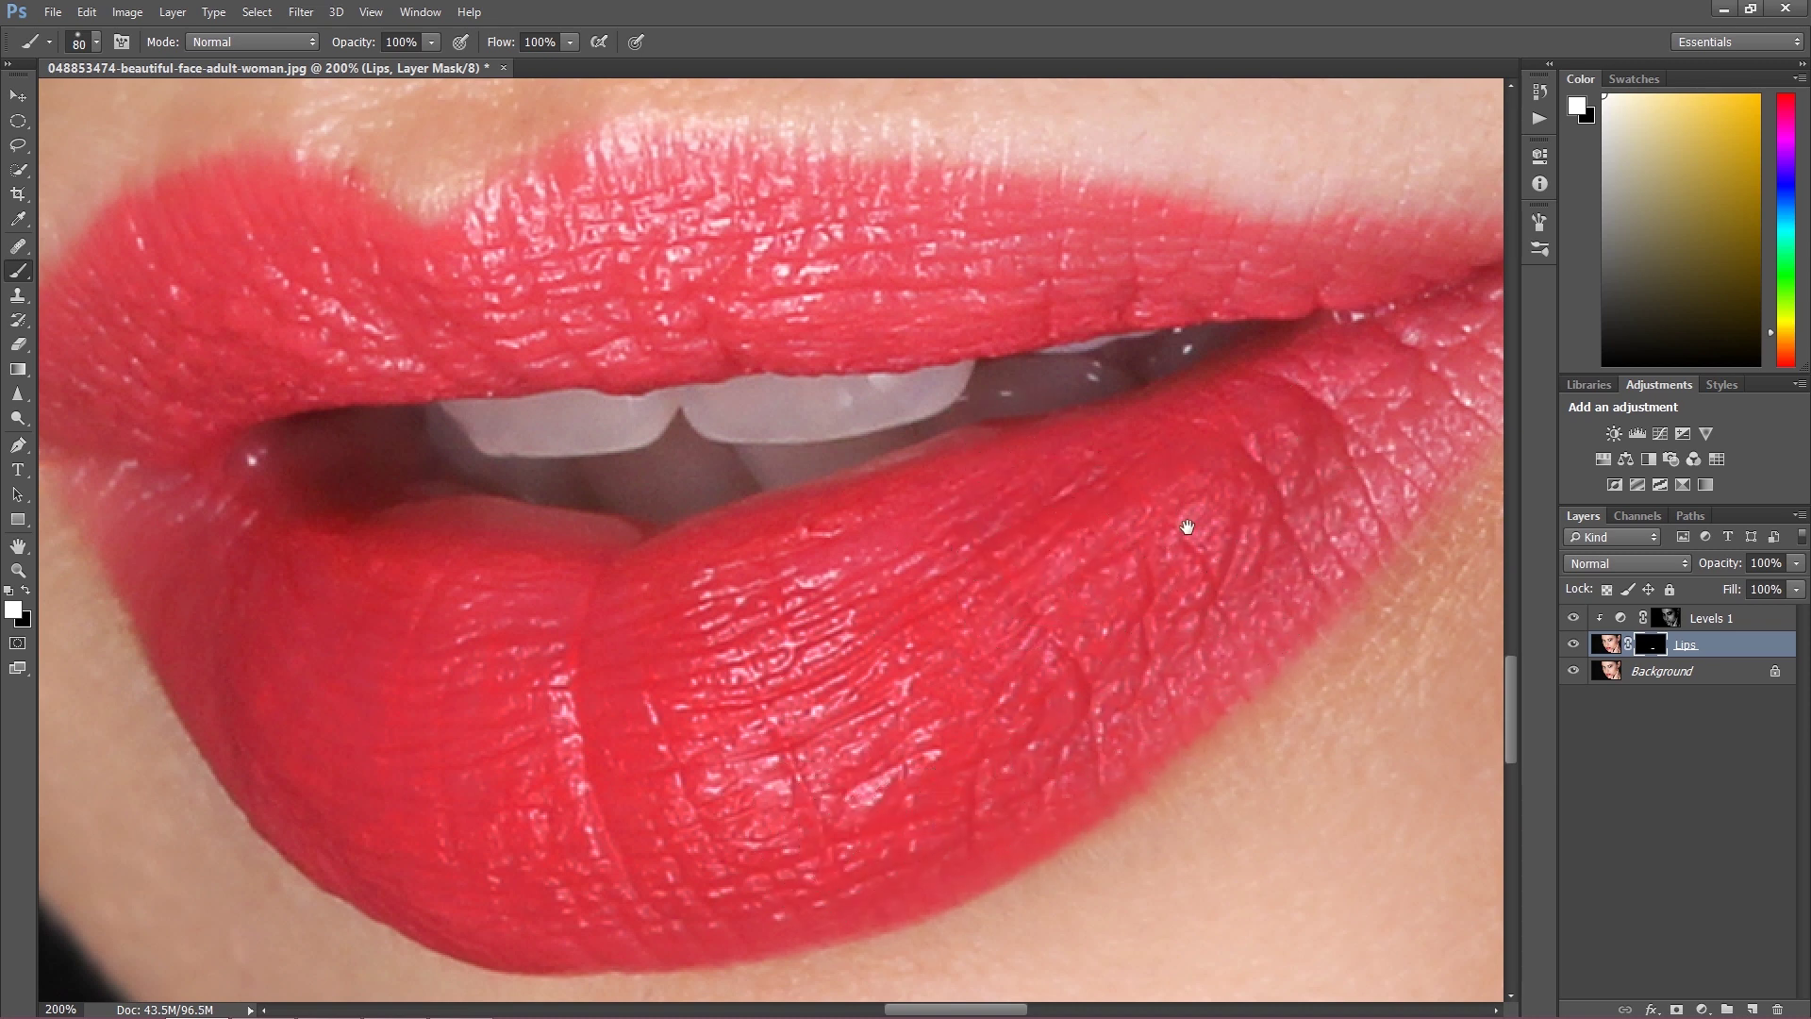
Step: Paint white on the Lips mask over the upper lip and the remaining lower-lip areas toward the mouth corner, using a 70 px brush
scroll(1193, 519, "up", 3)
scroll(1193, 519, "right", 5)
mouse_move(1136, 581)
left_mouse_down()
mouse_move(1085, 632)
mouse_move(1179, 509)
mouse_move(1255, 461)
mouse_move(1076, 663)
mouse_move(1128, 462)
mouse_move(1096, 465)
mouse_move(1226, 415)
mouse_move(943, 392)
mouse_move(424, 396)
mouse_move(701, 359)
mouse_move(424, 358)
mouse_move(302, 406)
mouse_move(854, 391)
mouse_move(518, 412)
mouse_move(1008, 351)
left_mouse_up()
key("bracketleft")
mouse_move(751, 378)
left_mouse_down()
mouse_move(831, 337)
mouse_move(696, 356)
mouse_move(425, 340)
mouse_move(359, 493)
mouse_move(525, 392)
mouse_move(600, 383)
left_mouse_up()
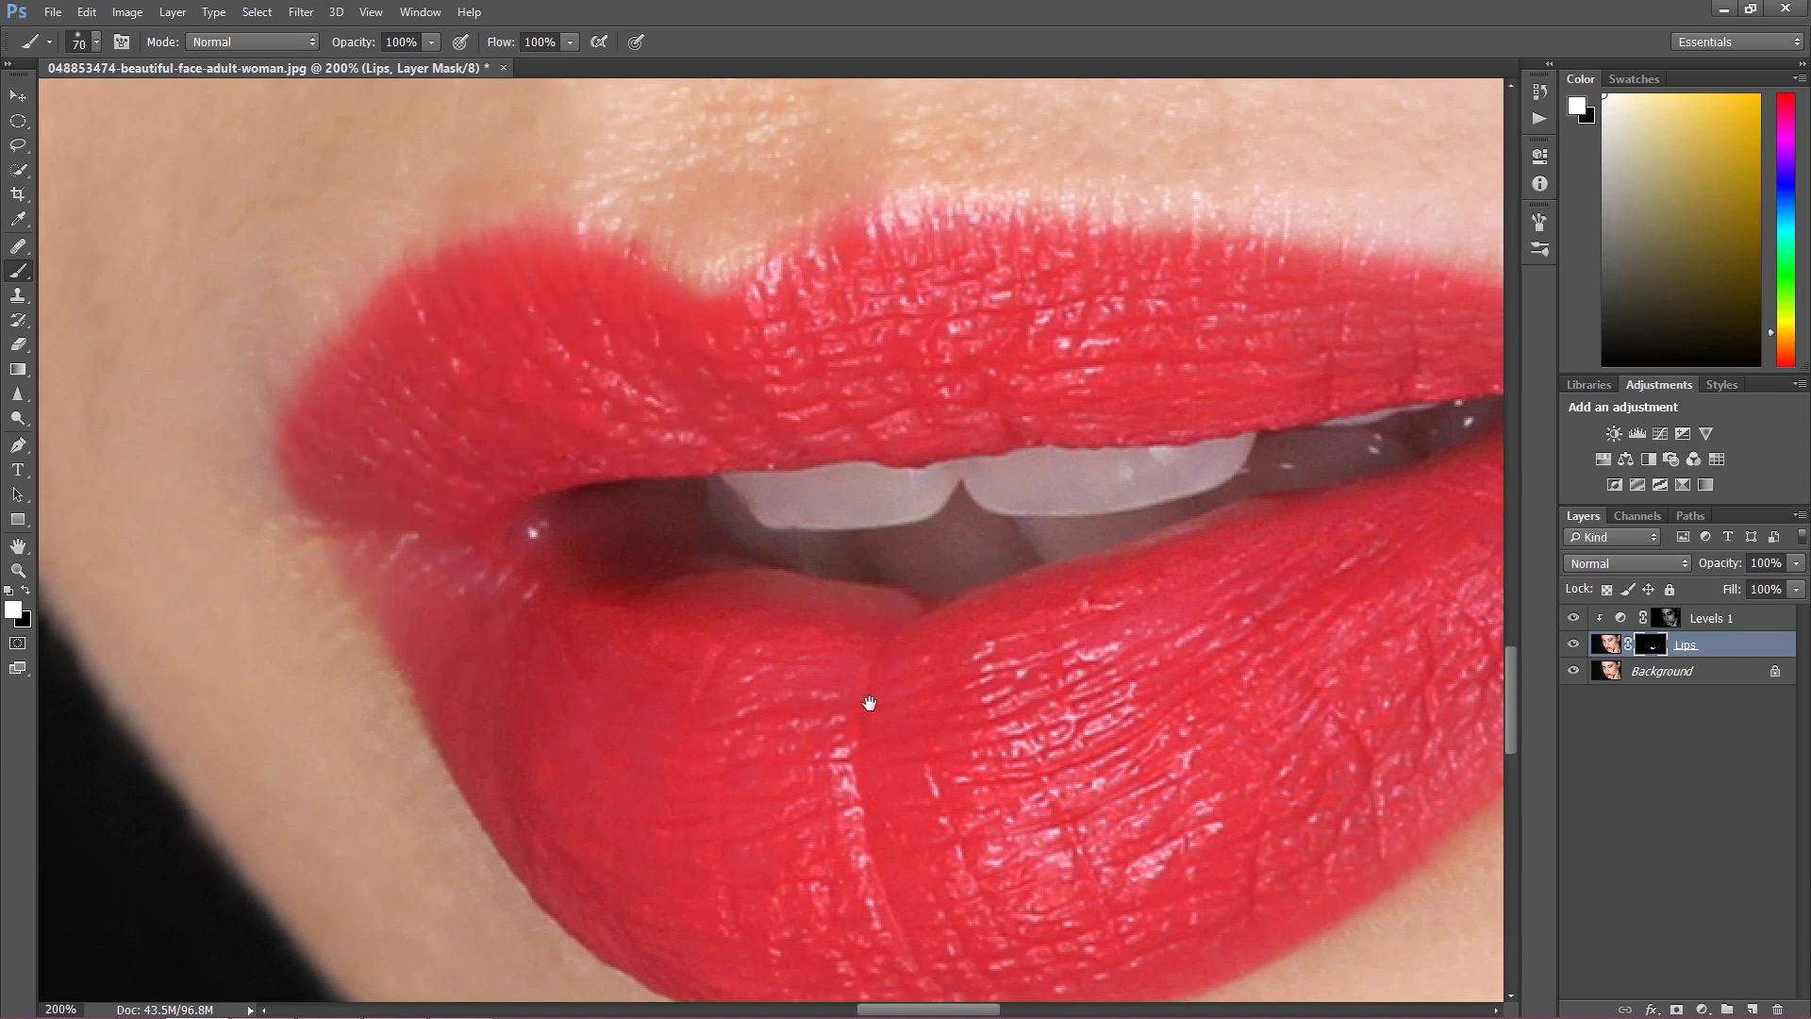
left_click_drag(881, 647, 744, 449)
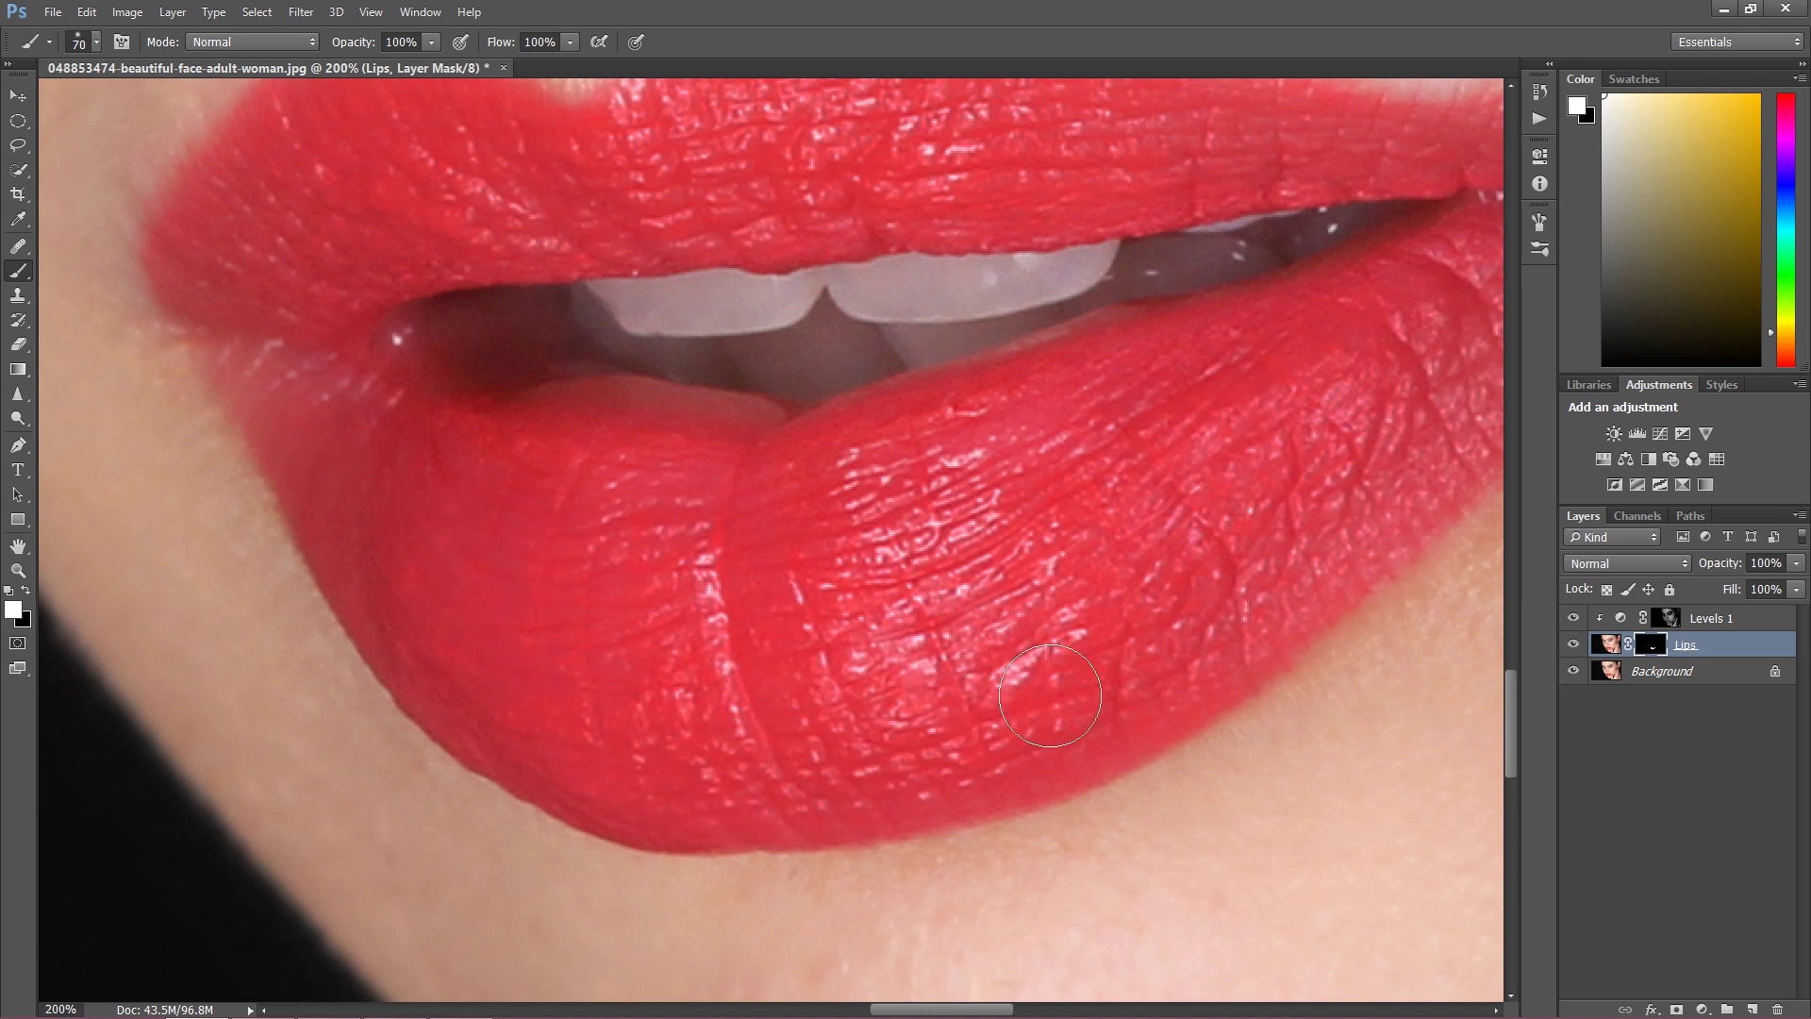
scroll(1321, 424, "right", 3)
scroll(1321, 425, "up", 1)
left_click_drag(1436, 287, 1320, 426)
scroll(990, 585, "left", 2)
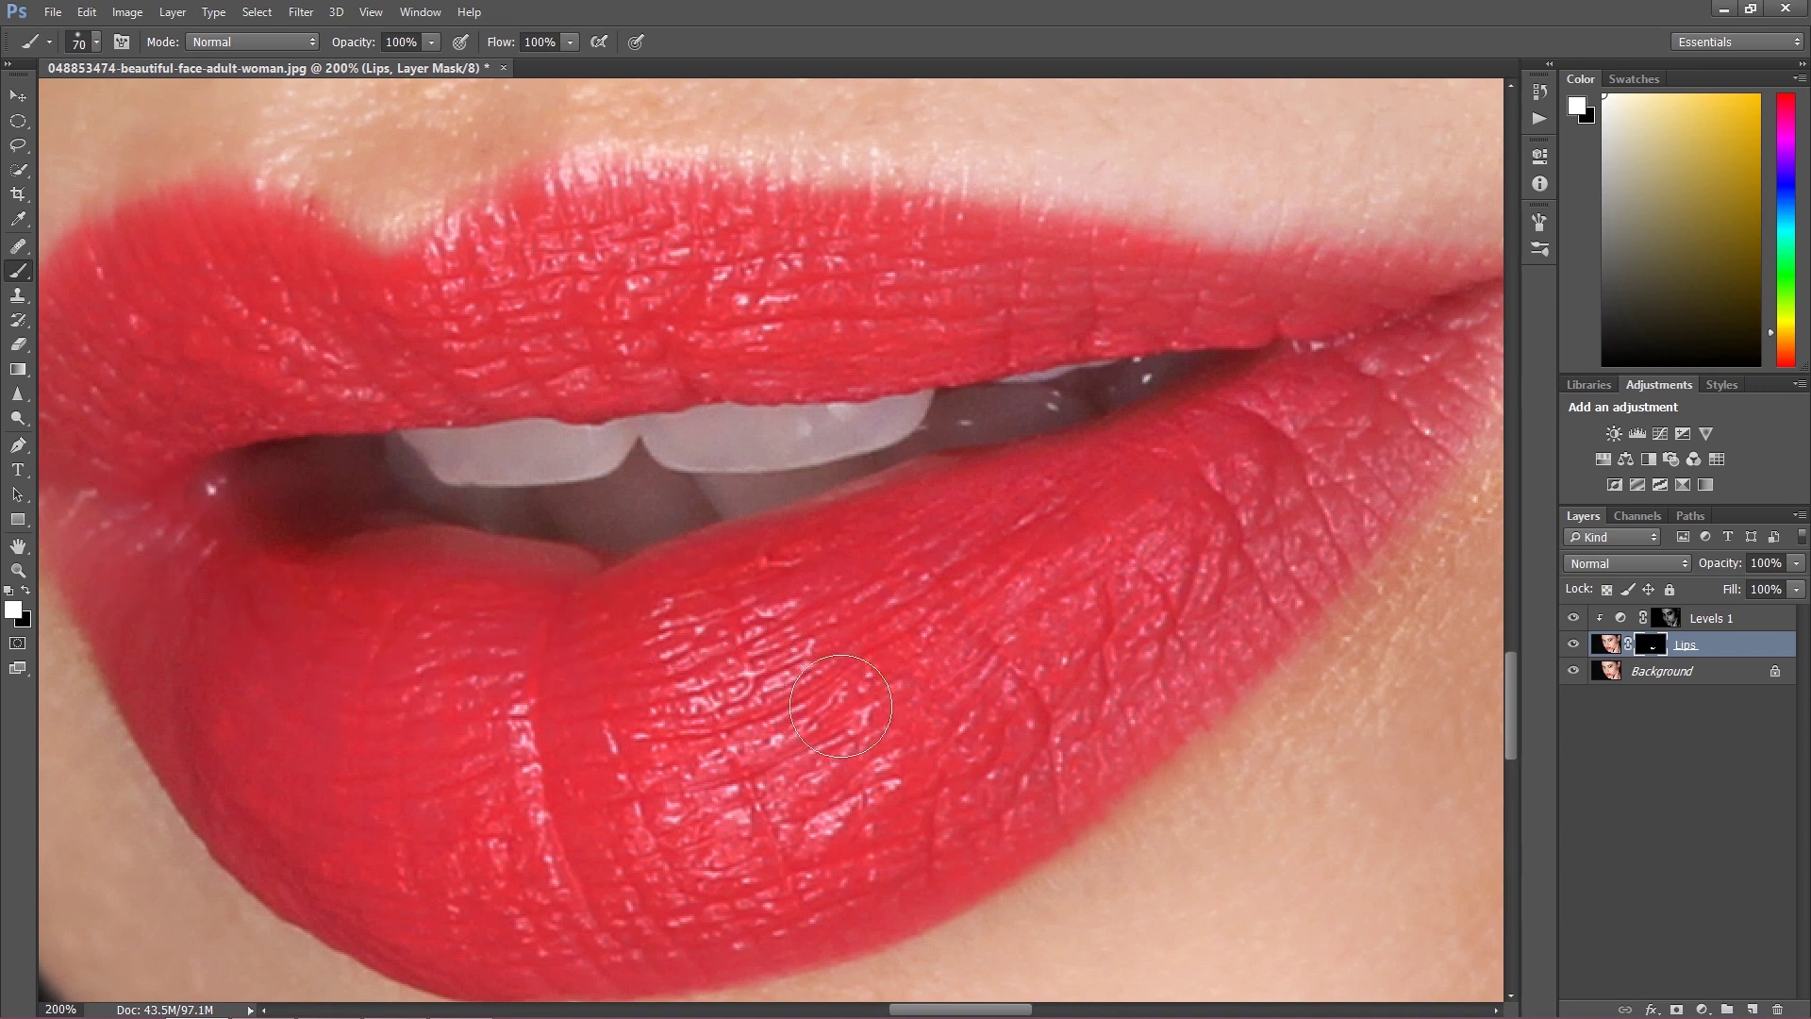
Step: Compare the whole mouth with the Levels 1 adjustment hidden and shown
scroll(919, 579, "down", 1)
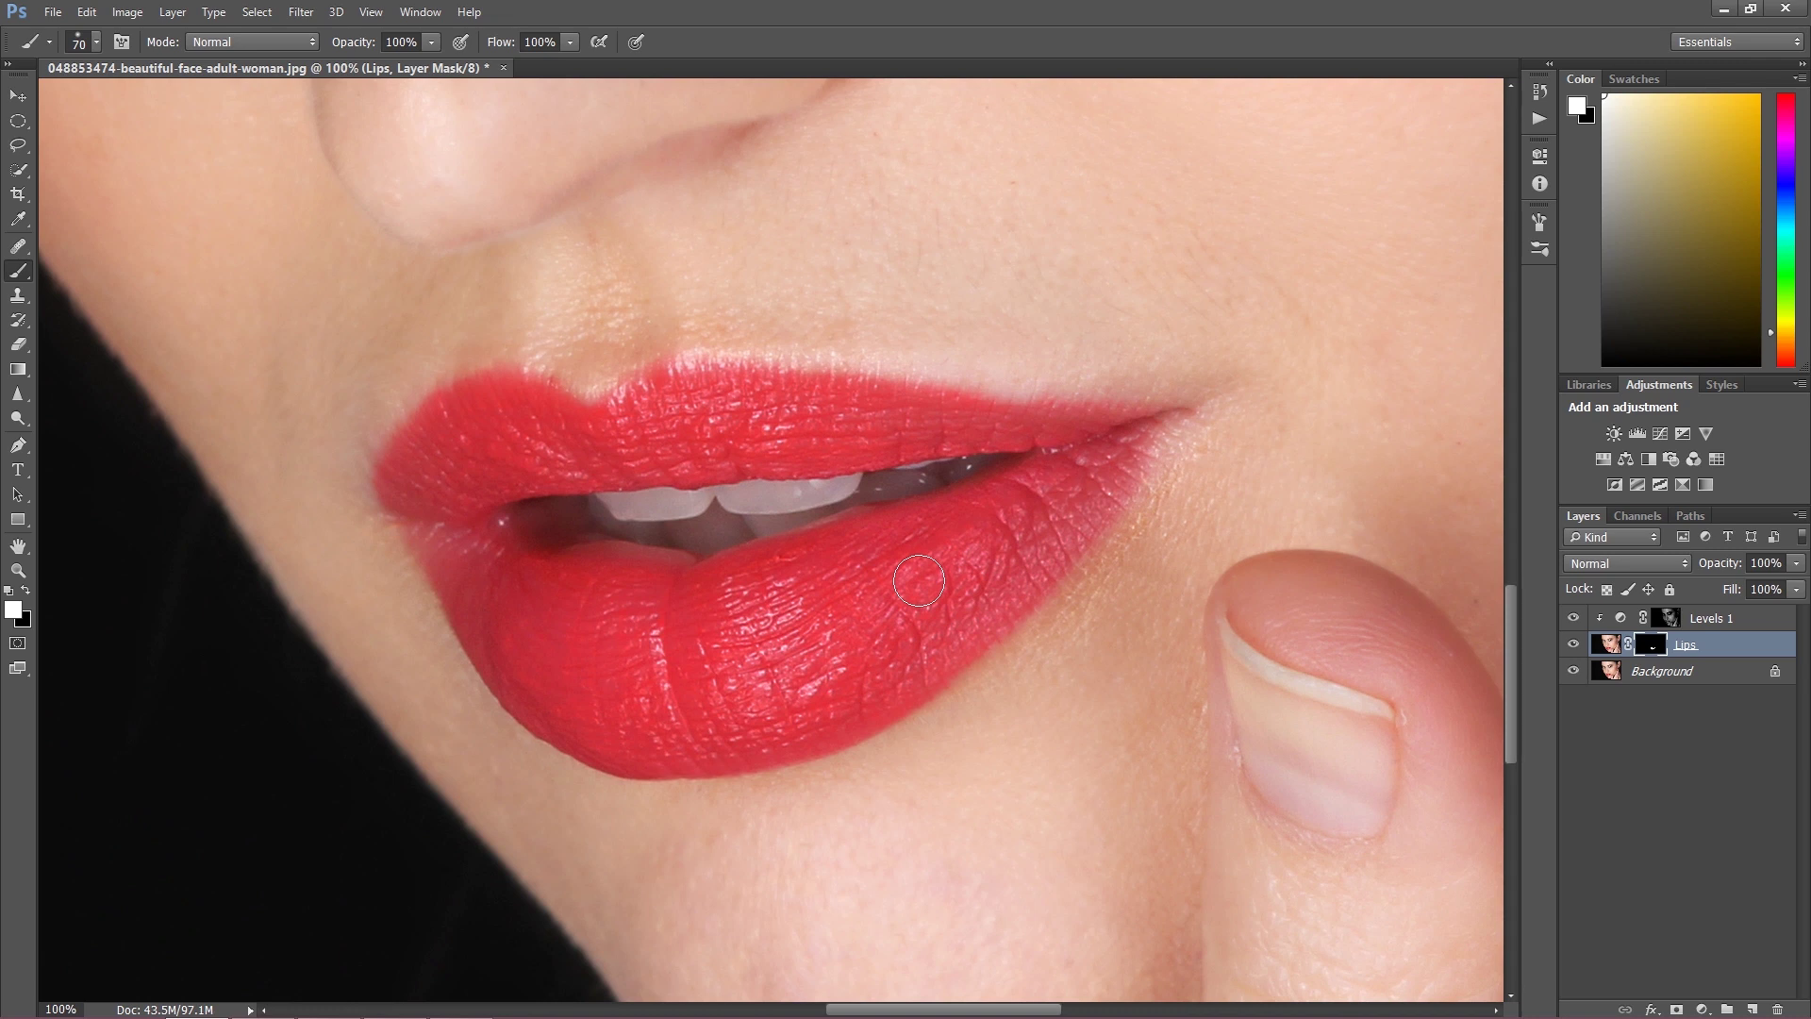
left_click(1574, 618)
left_click(1573, 618)
key("ctrl+plus")
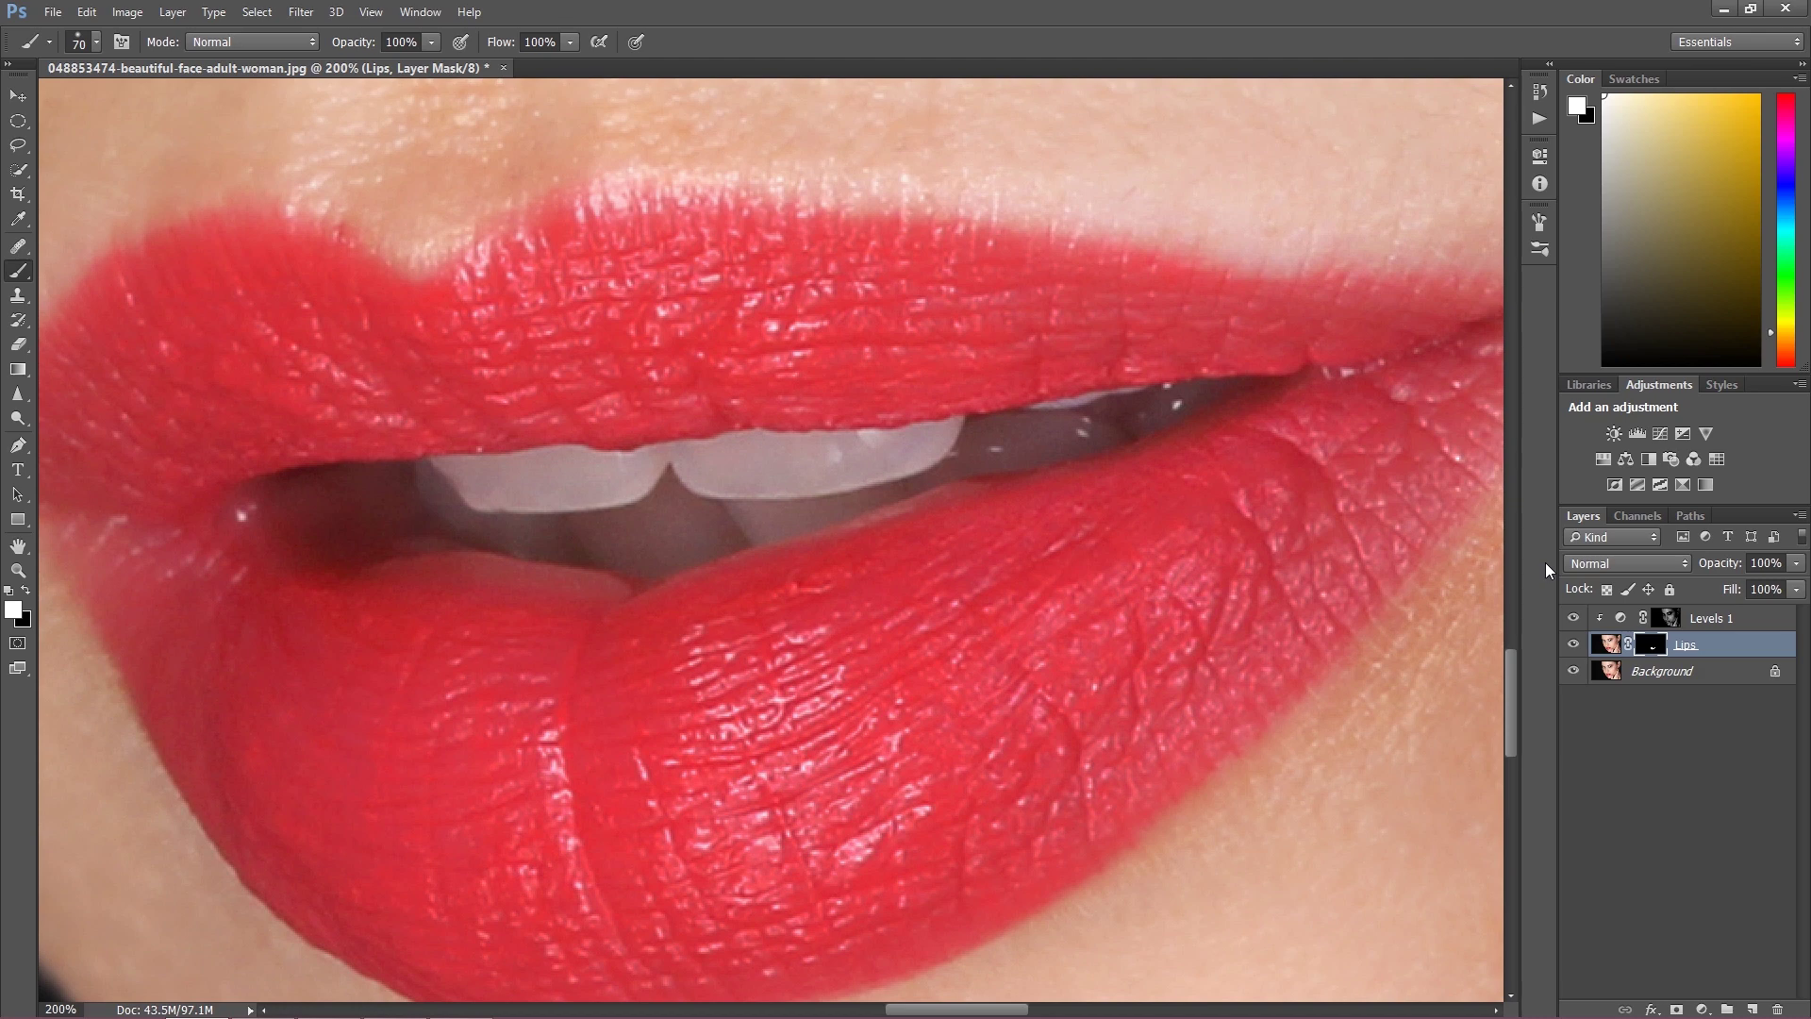
Step: Open the blending options of the Levels 1 layer, keep Blend If on Gray, and reposition the dialog to uncover the layer list
left_click(1710, 621)
left_click(1717, 621)
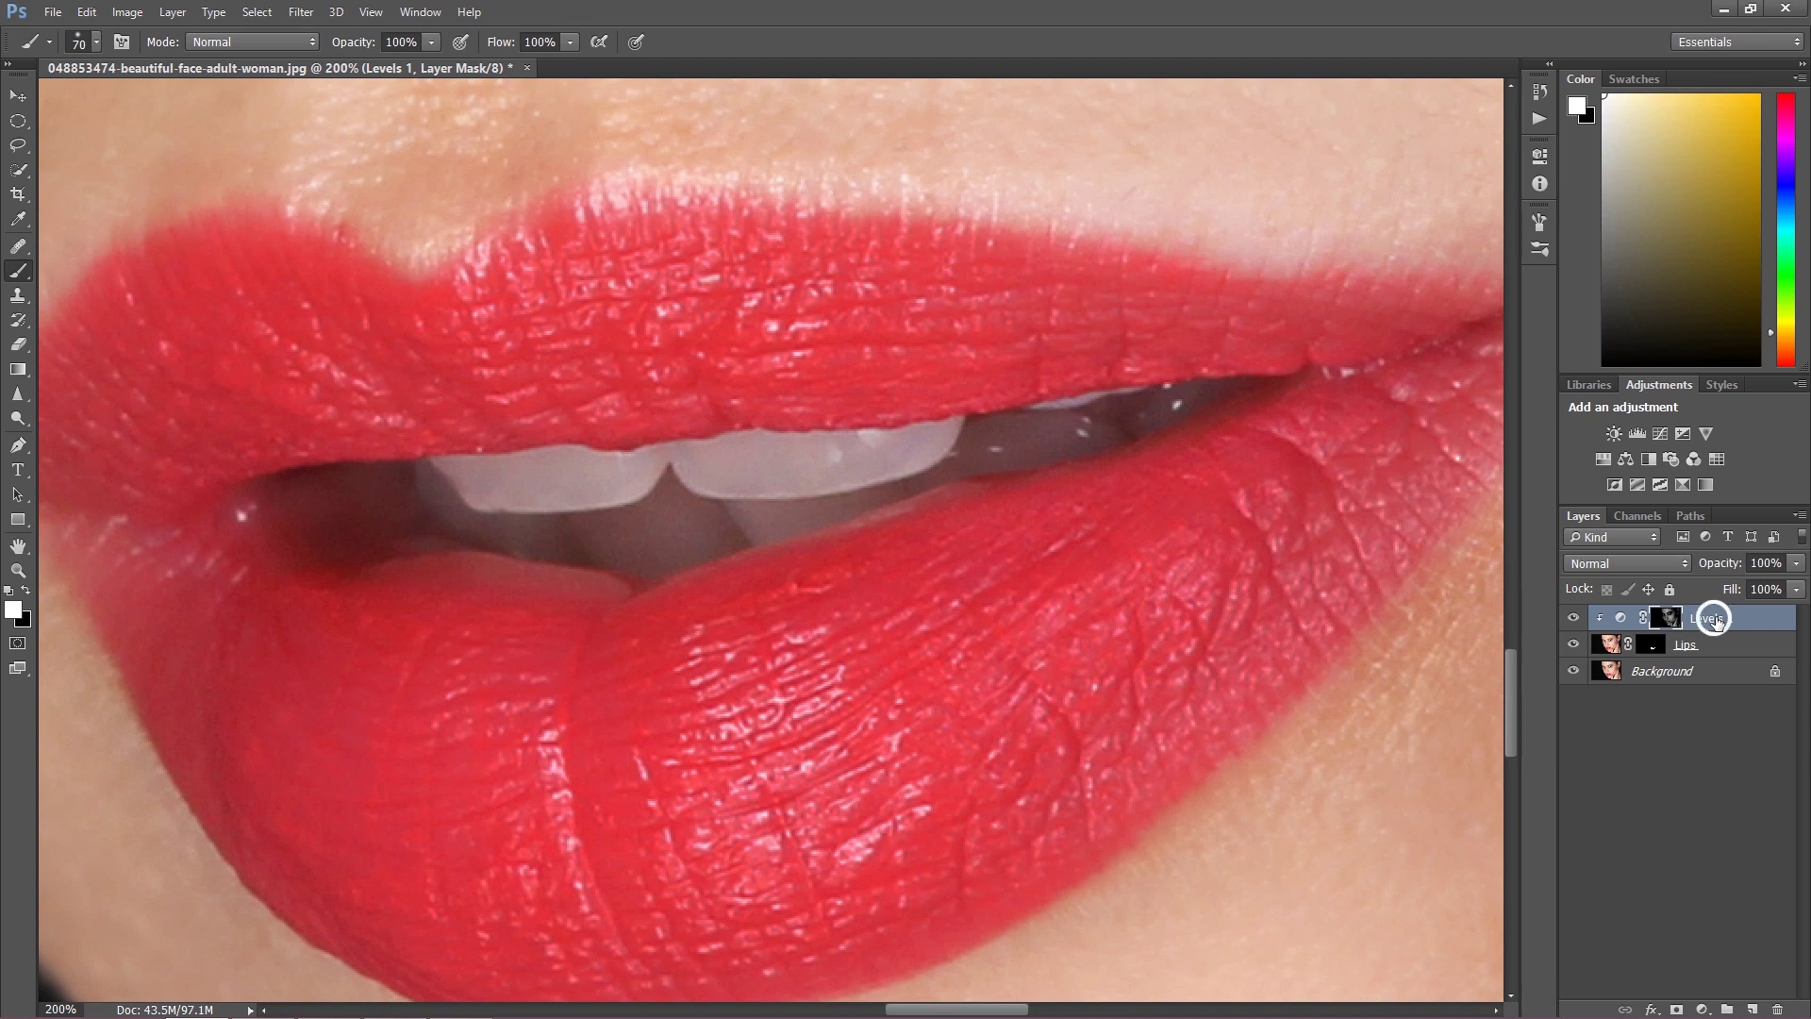
right_click(1713, 623)
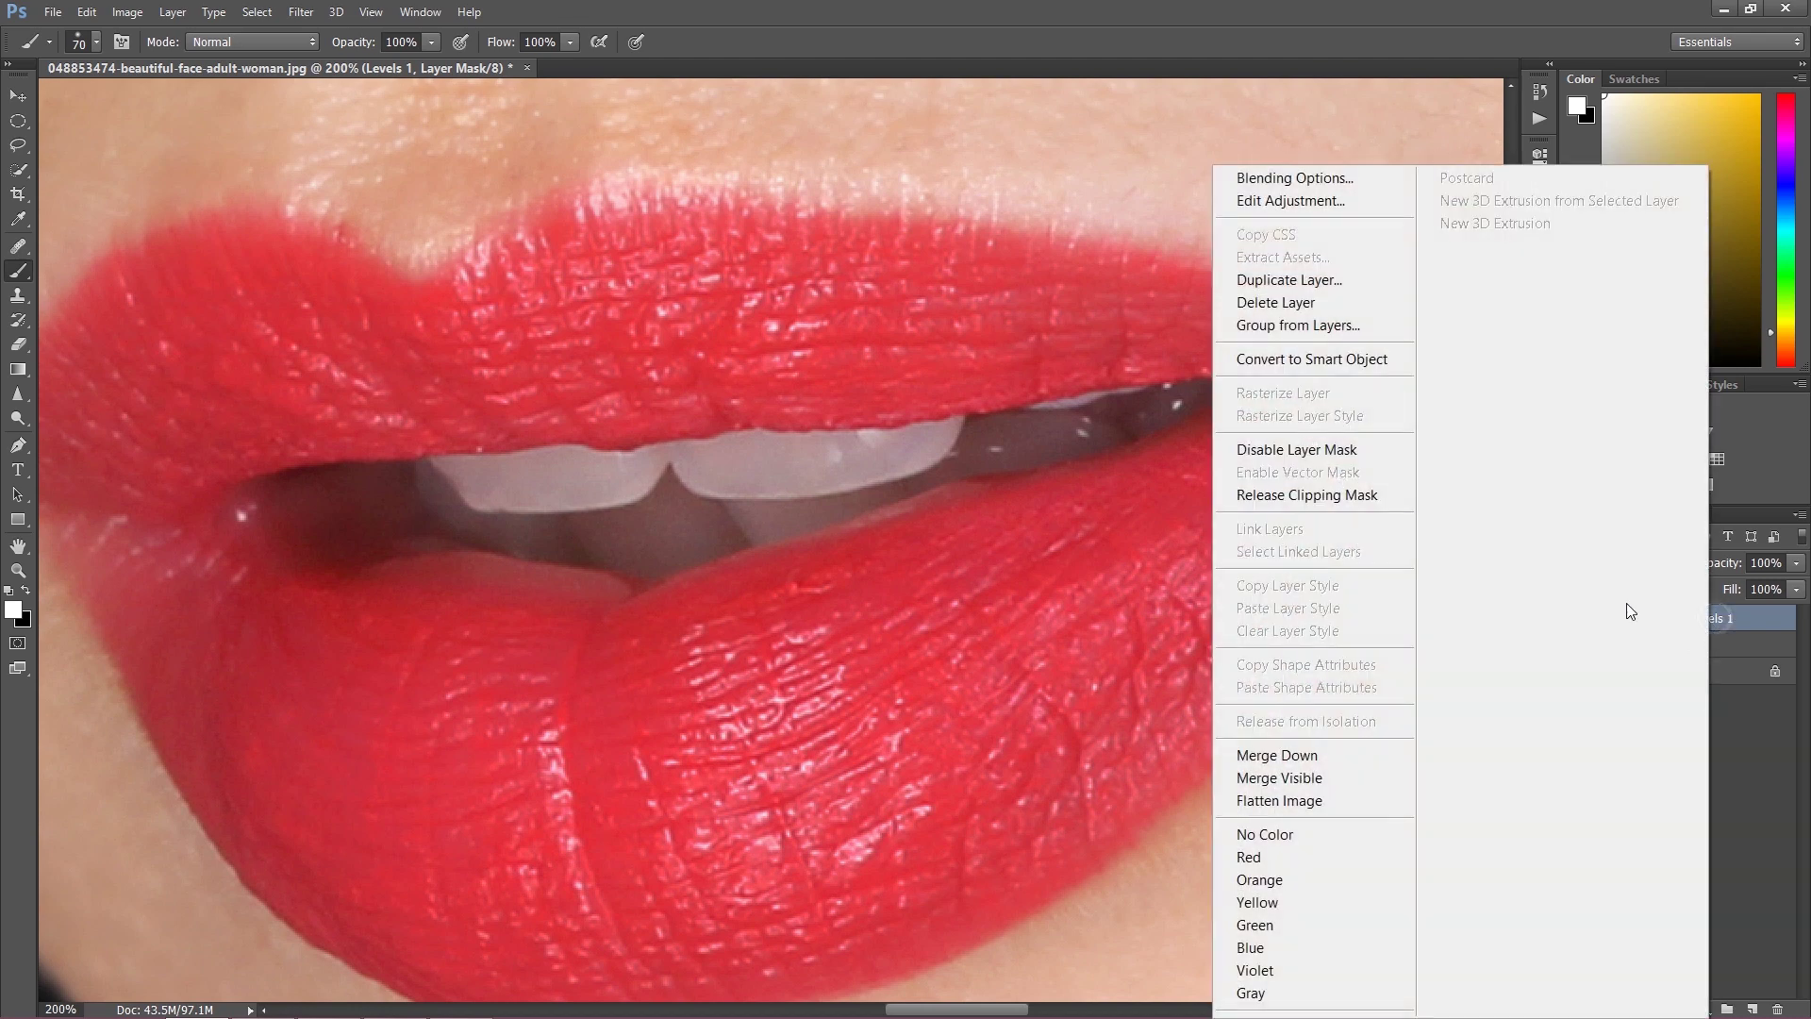
left_click(1341, 178)
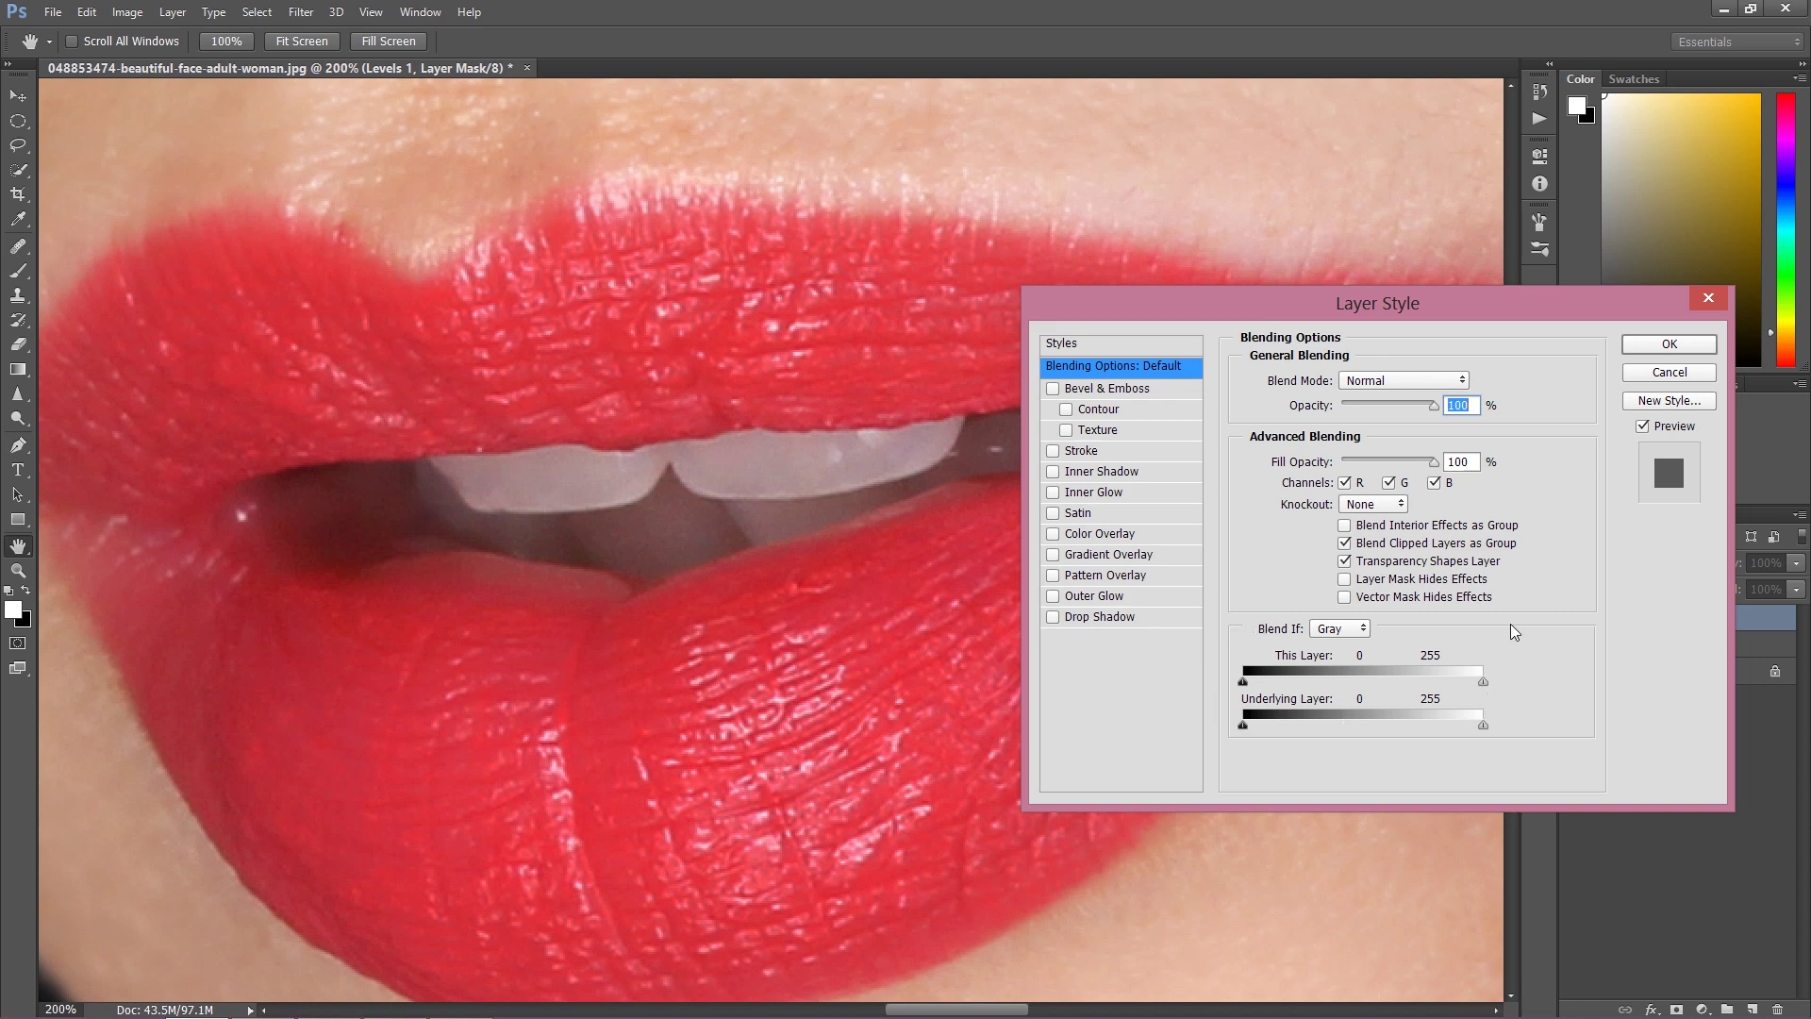
left_click(1346, 636)
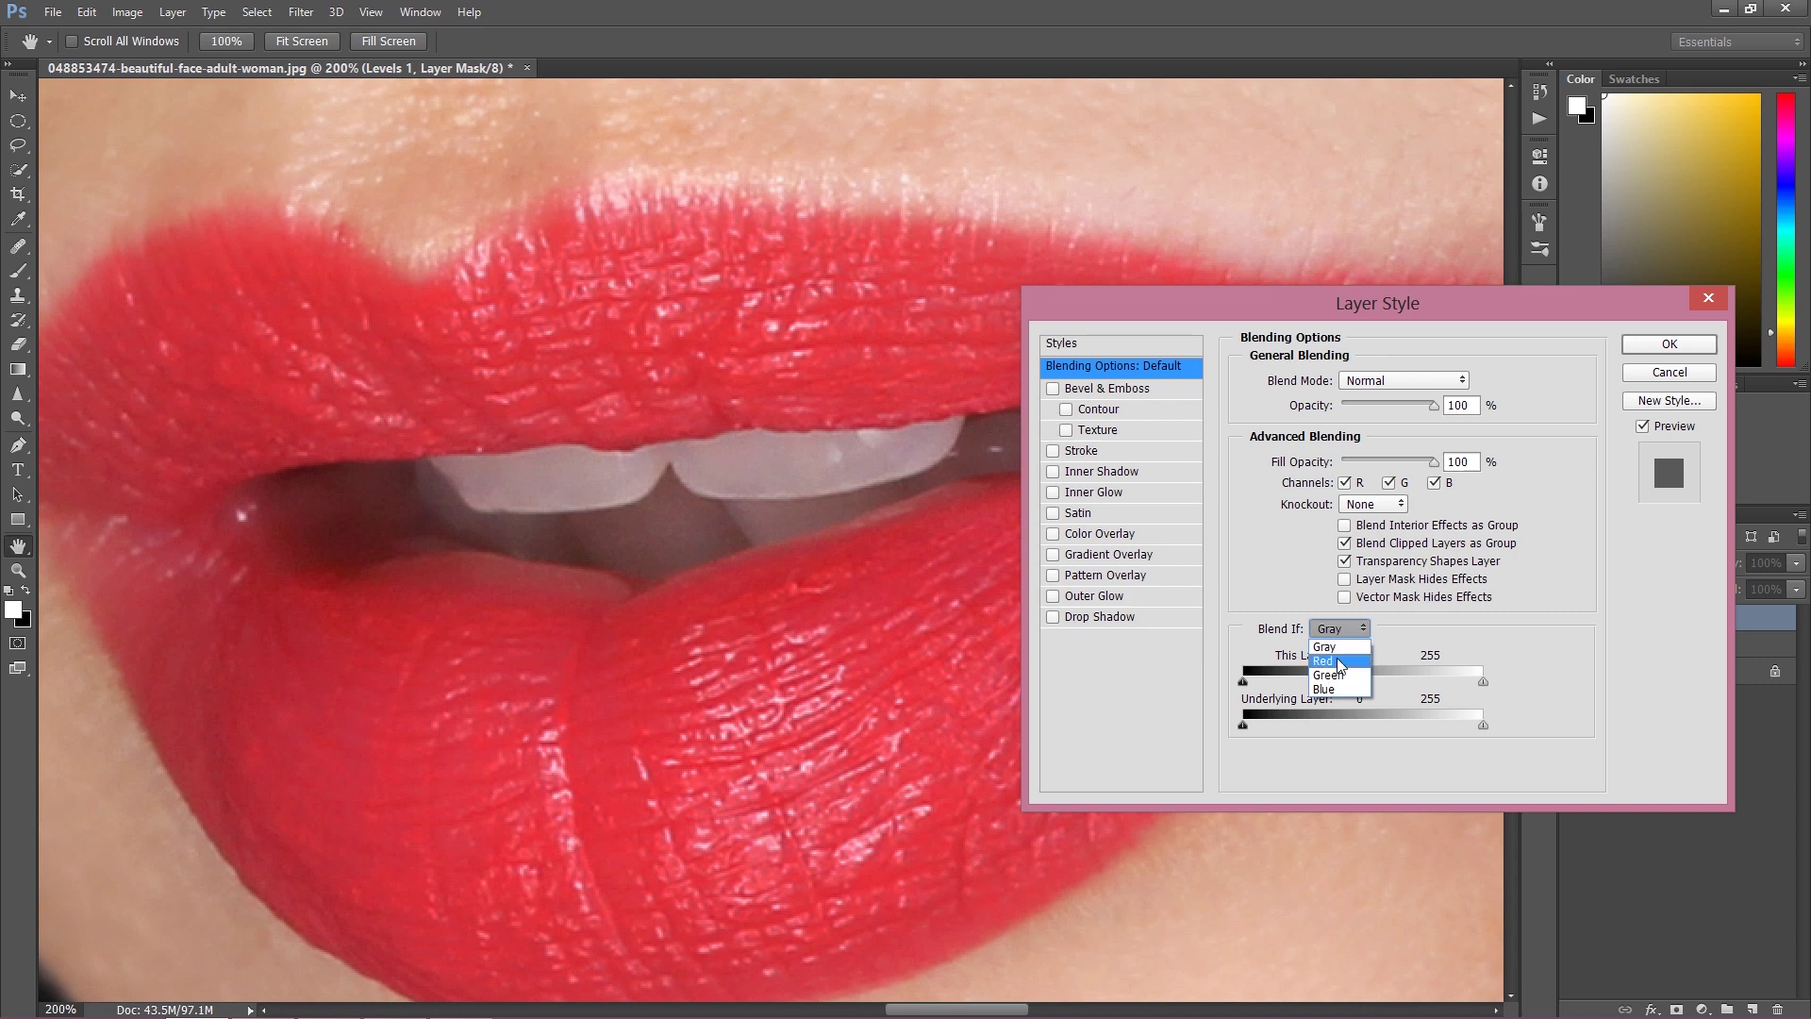
left_click(1345, 649)
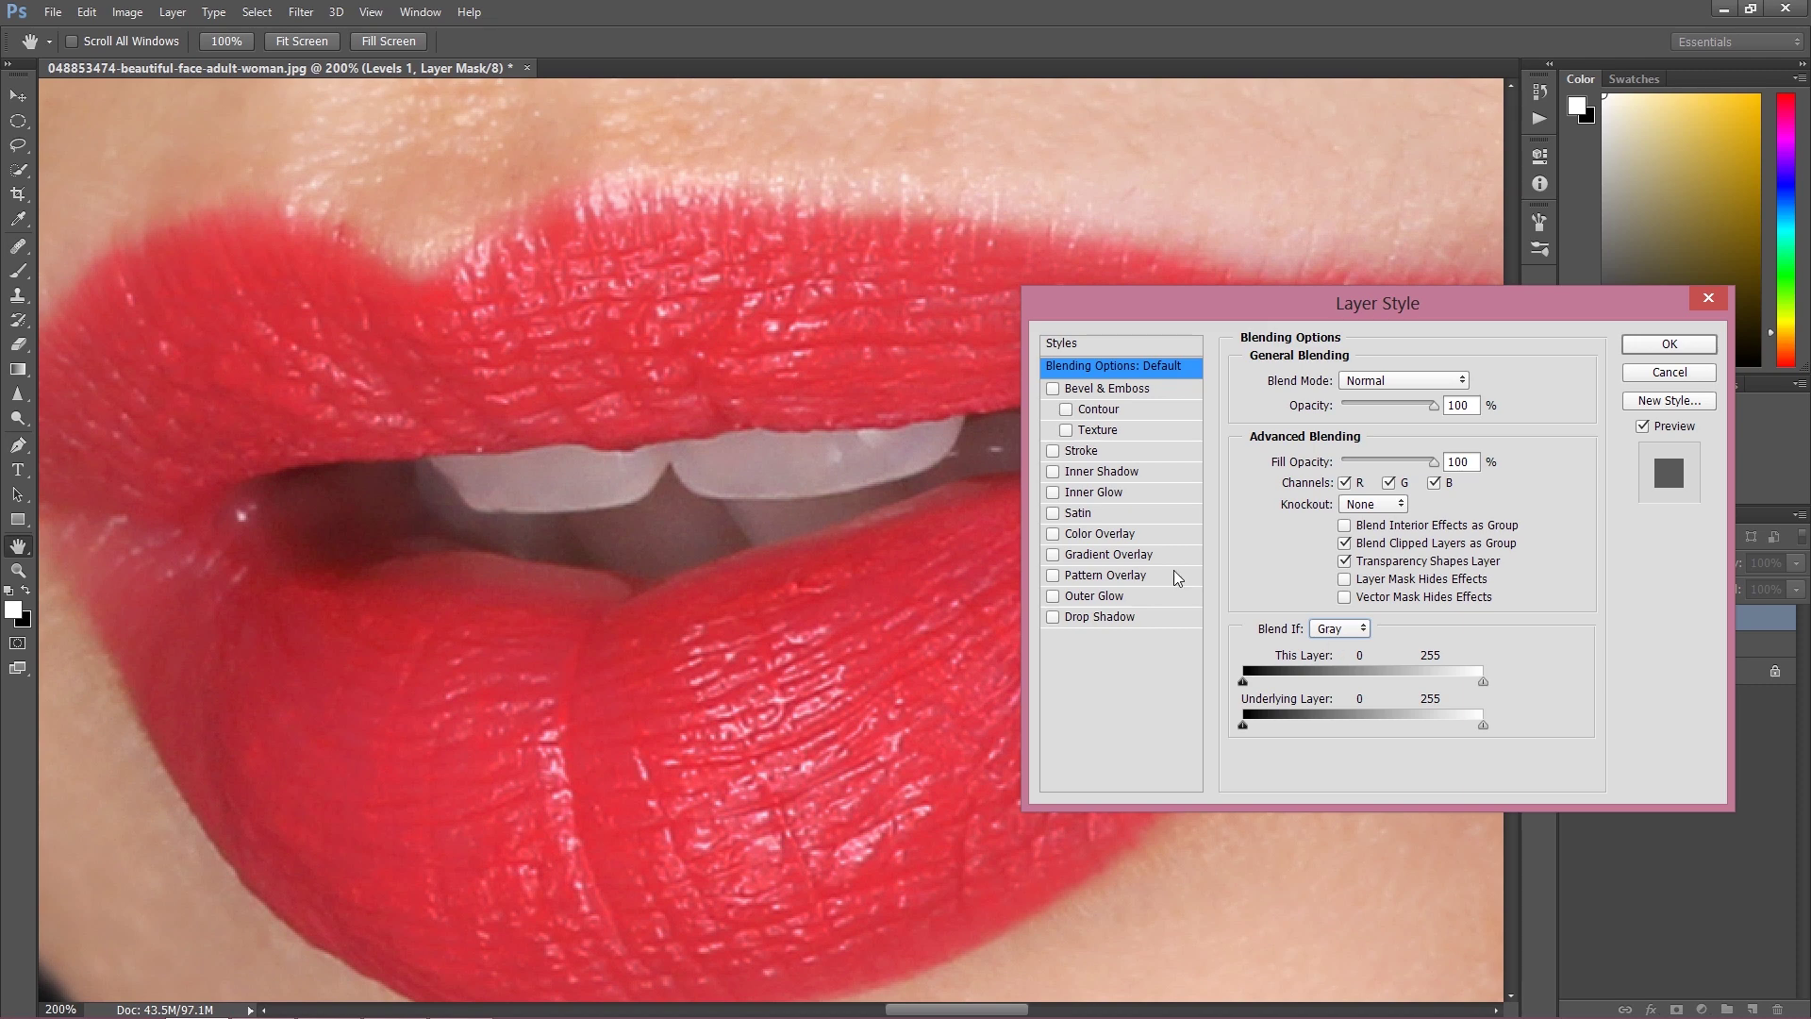
left_click(1339, 630)
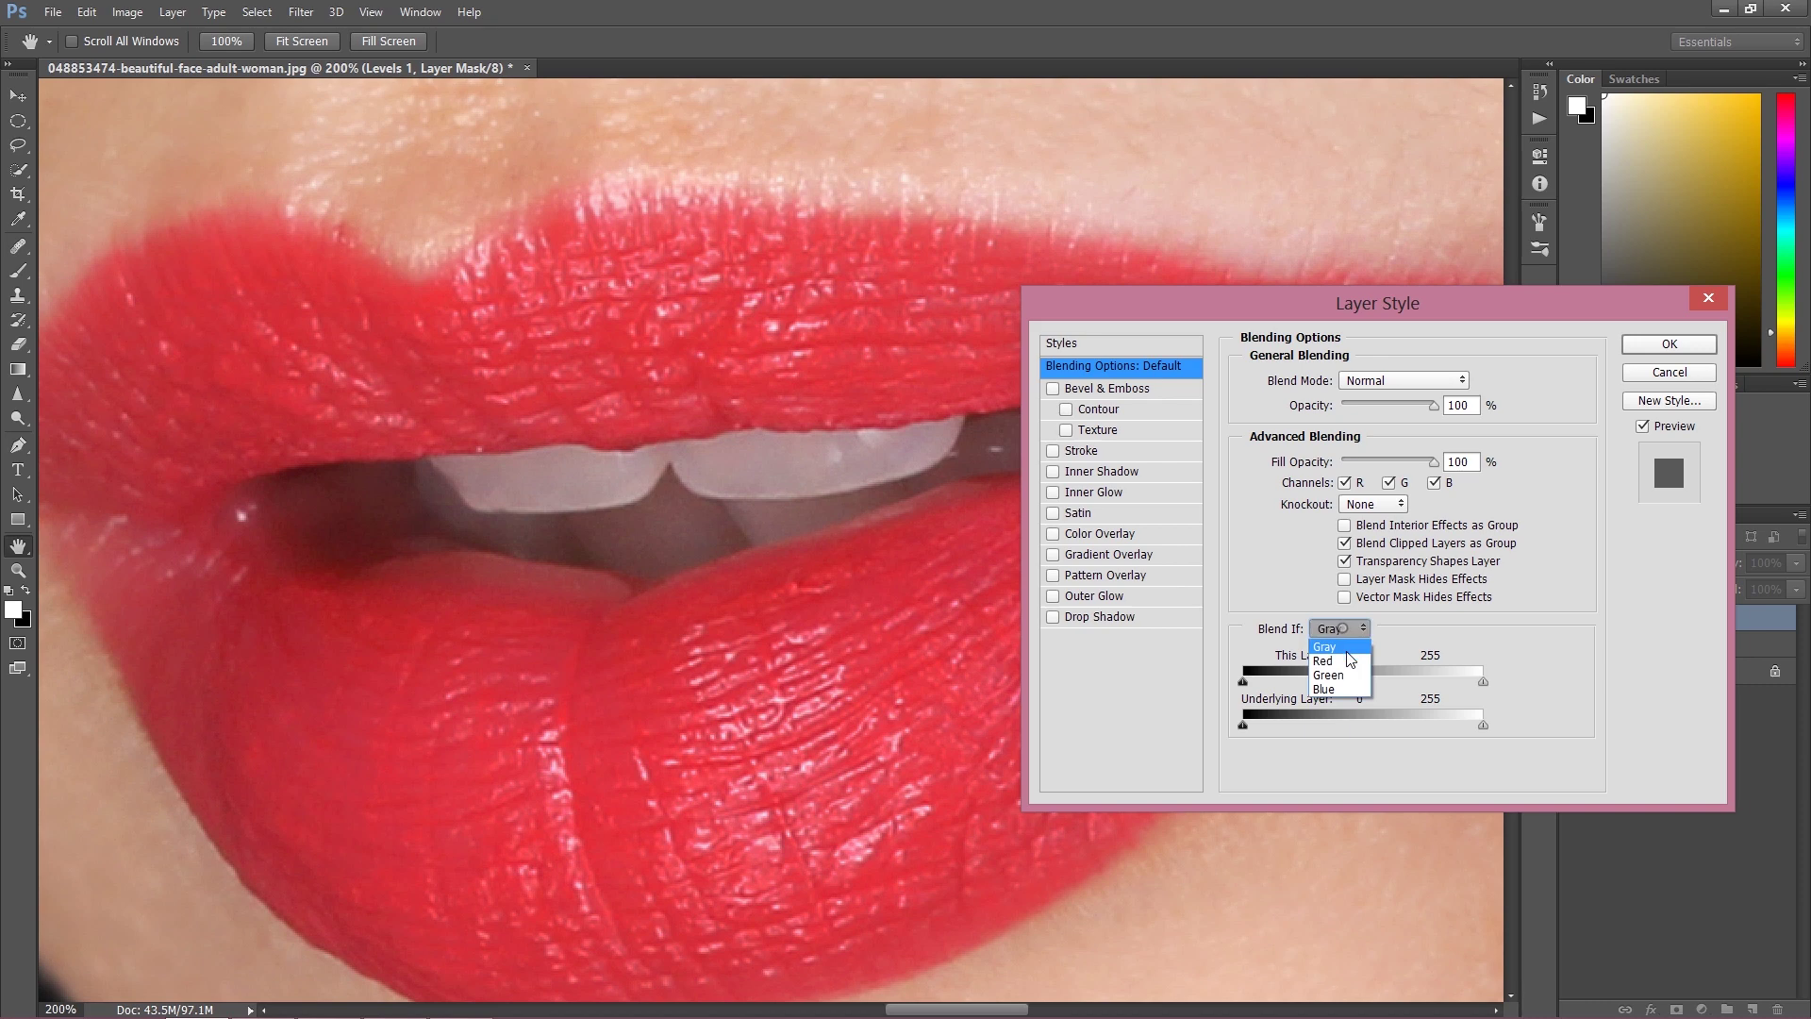
left_click(1350, 627)
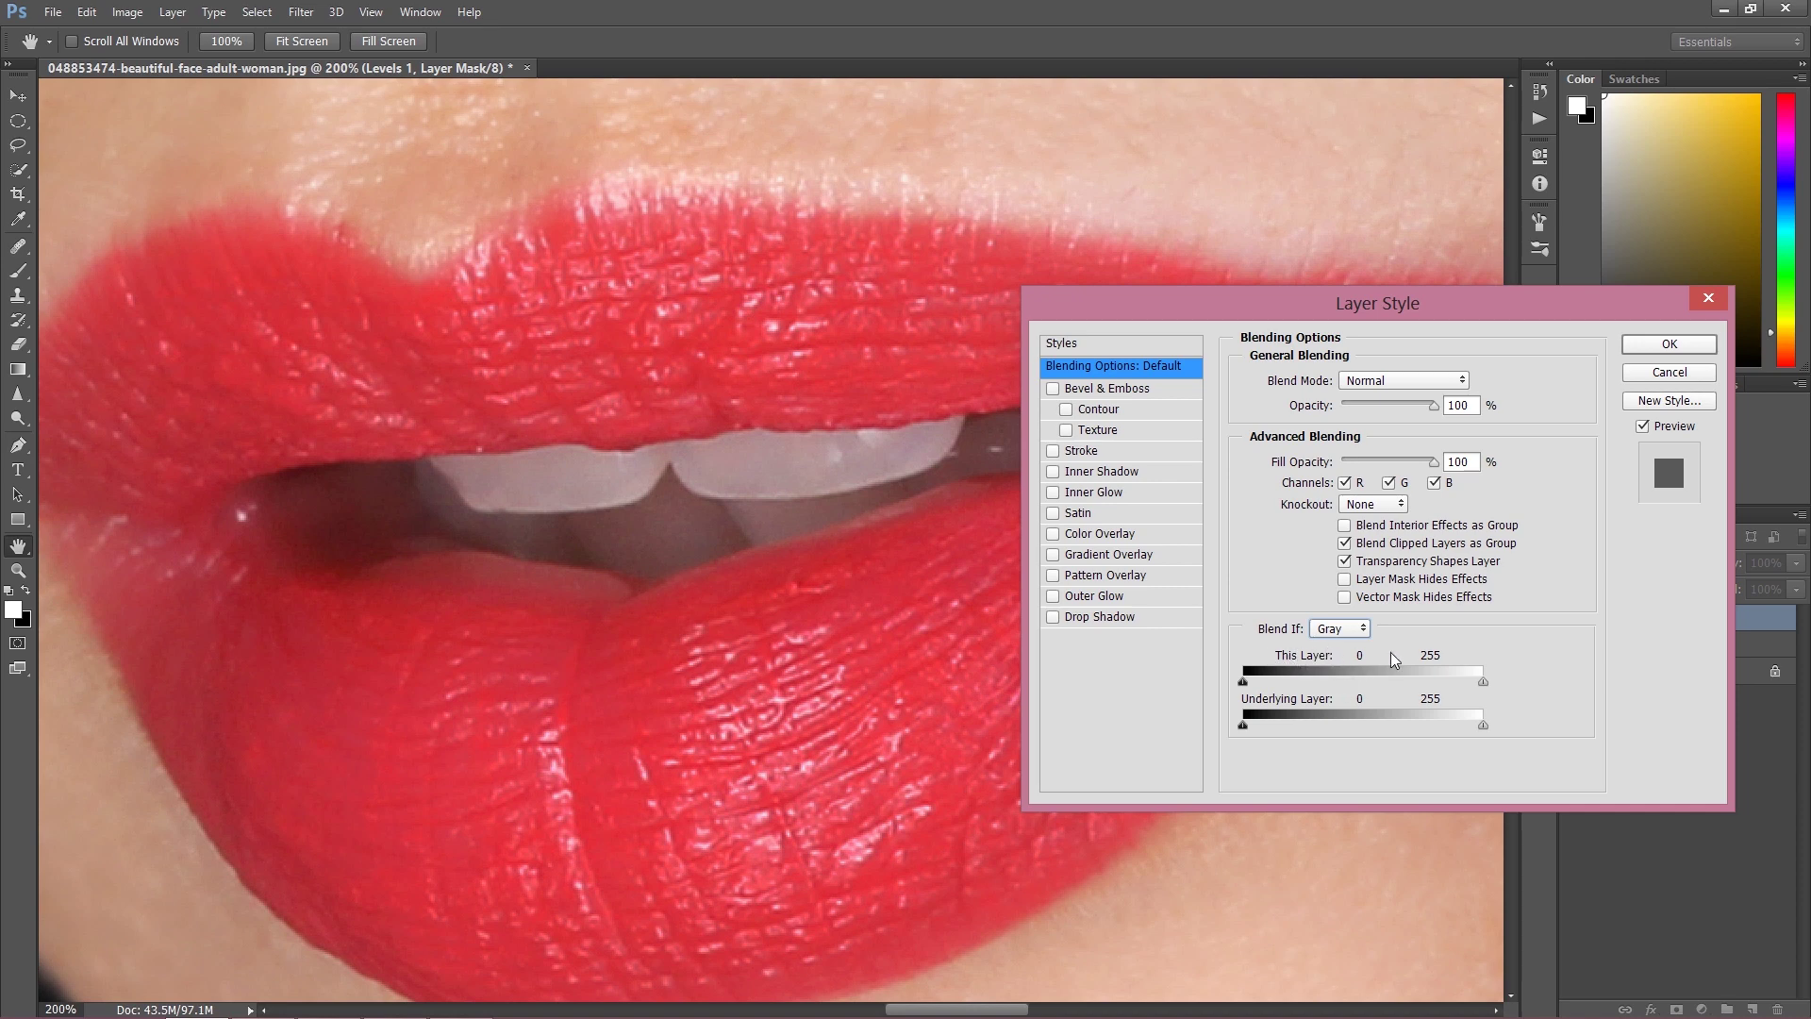
left_click_drag(1497, 300, 1323, 271)
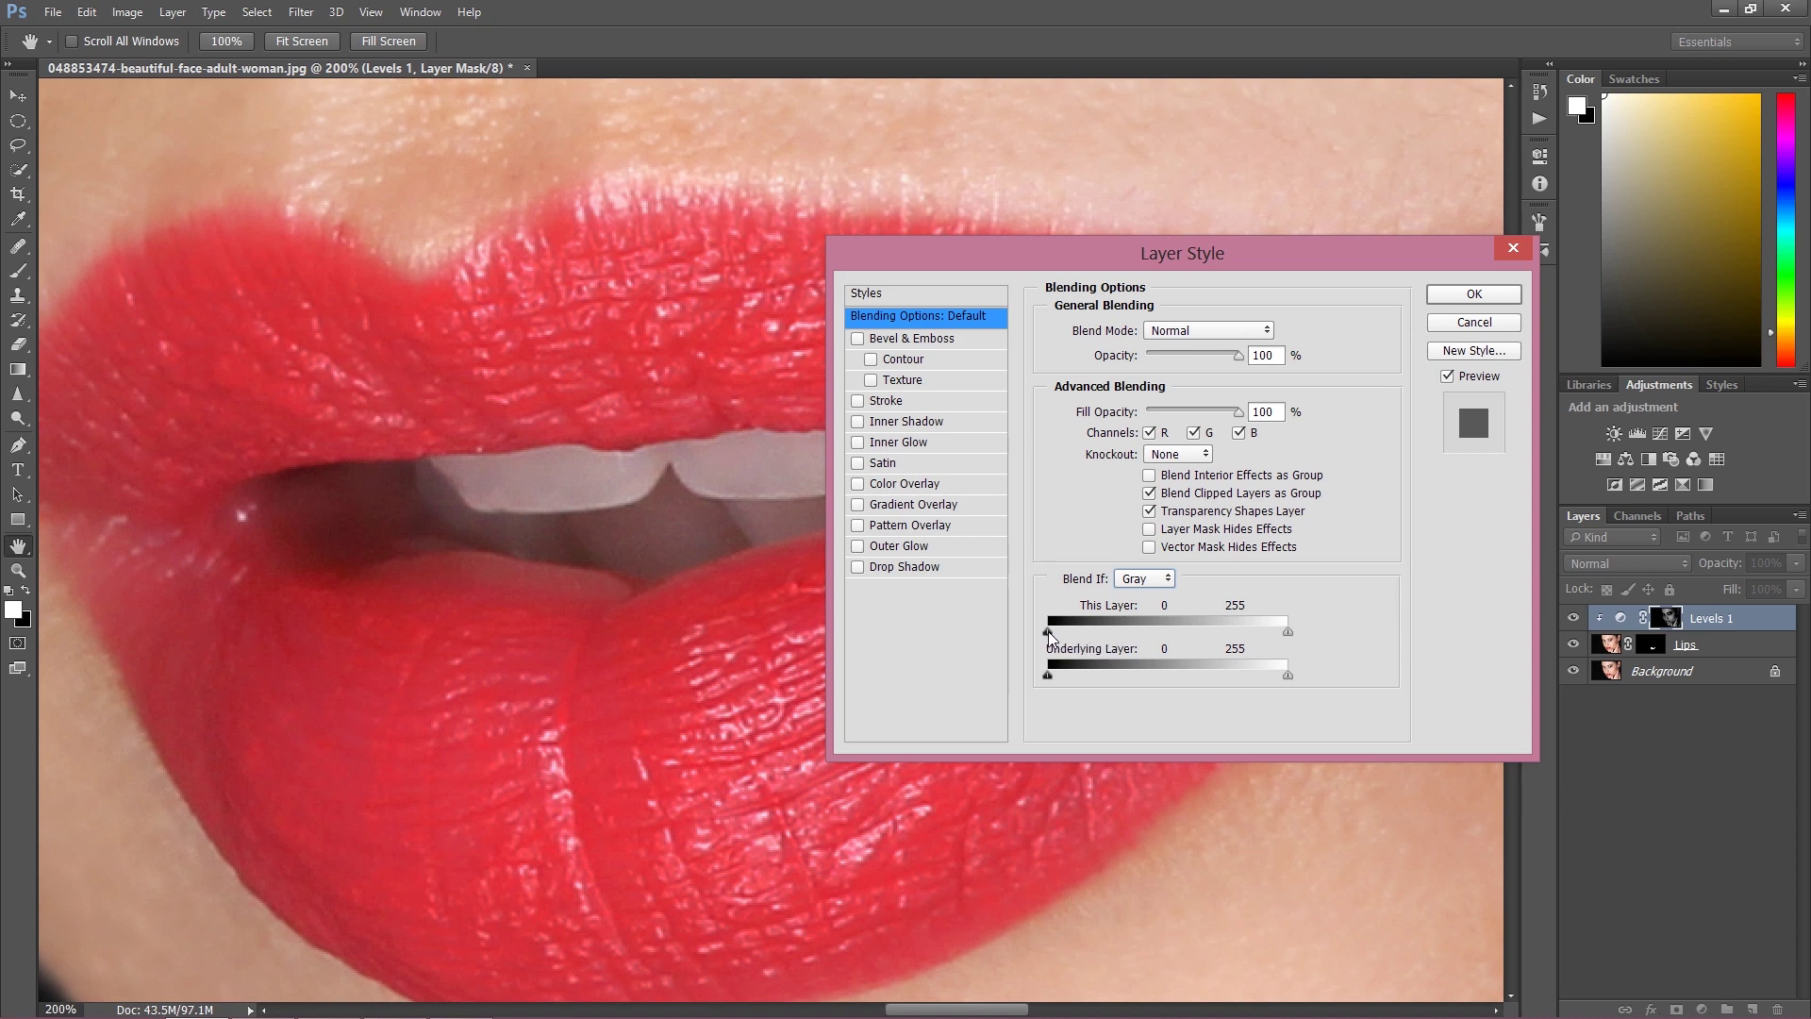
Step: Try the This Layer Blend If range with the black point up to 75 and the white point down to 0, restoring both
left_click_drag(1049, 626, 1116, 625)
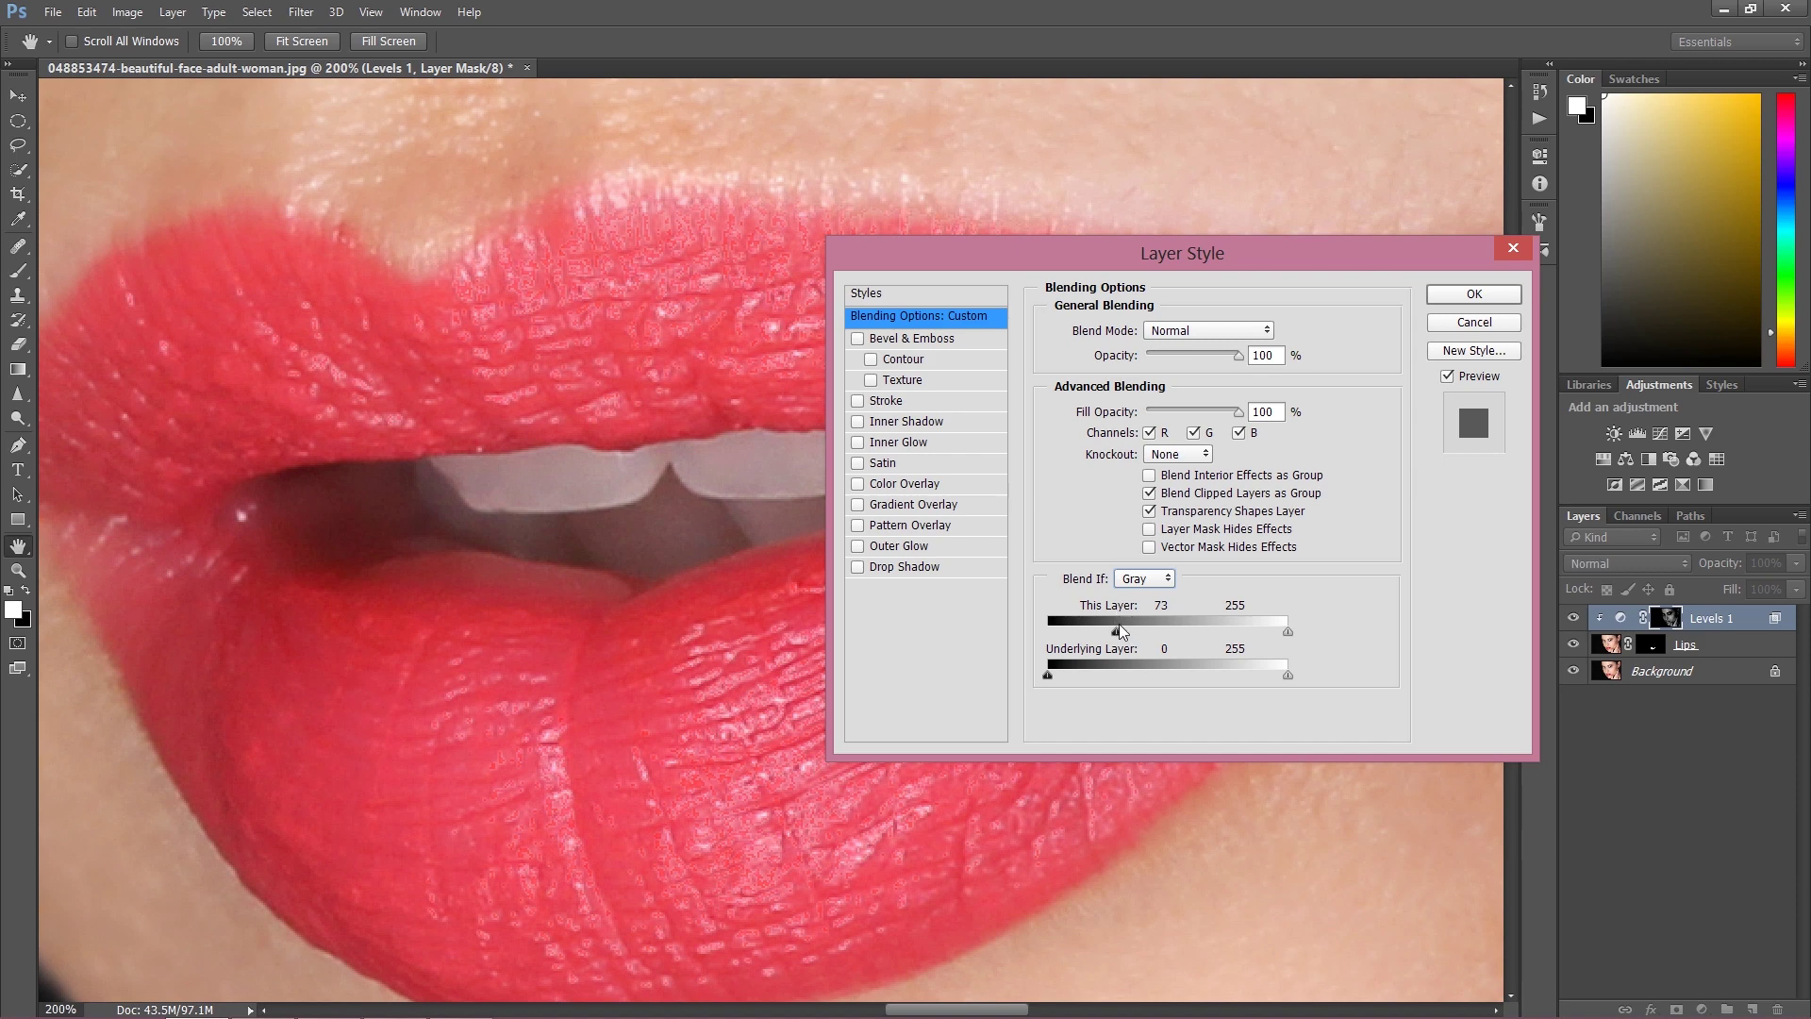
mouse_move(1119, 631)
left_mouse_down()
mouse_move(1075, 636)
mouse_move(1113, 631)
left_mouse_up()
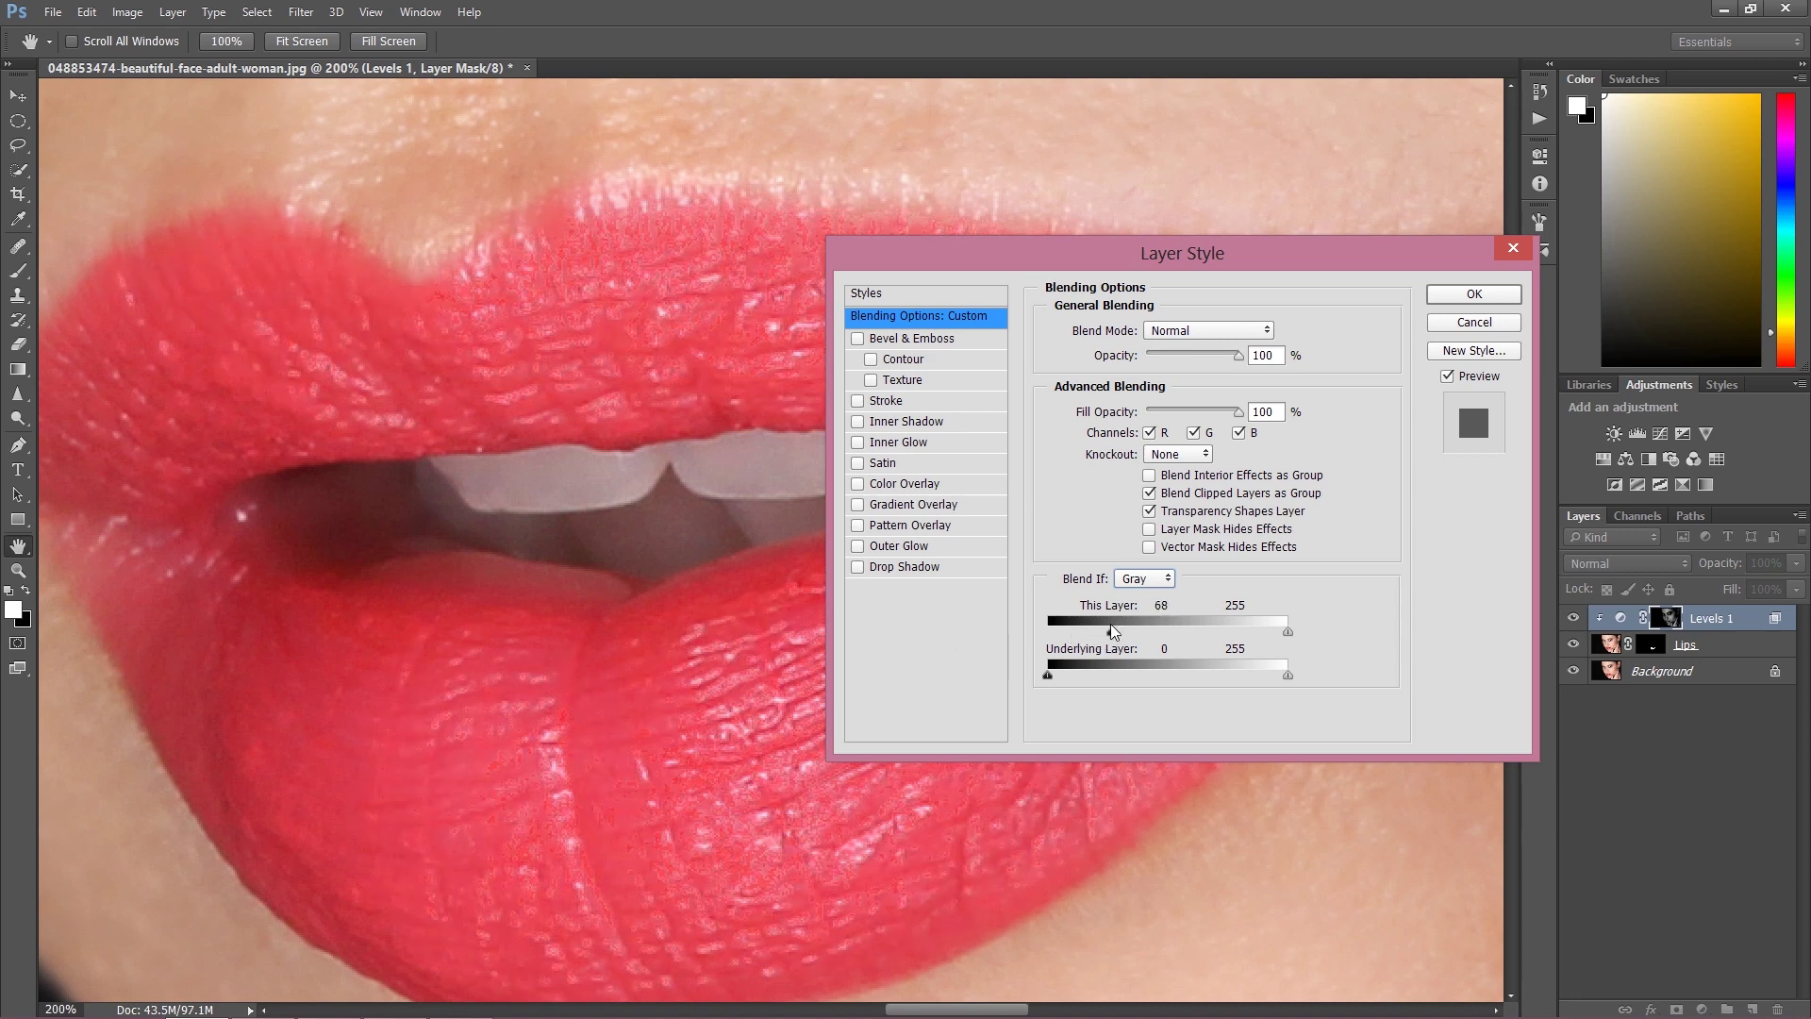
left_click_drag(1119, 636, 1115, 622)
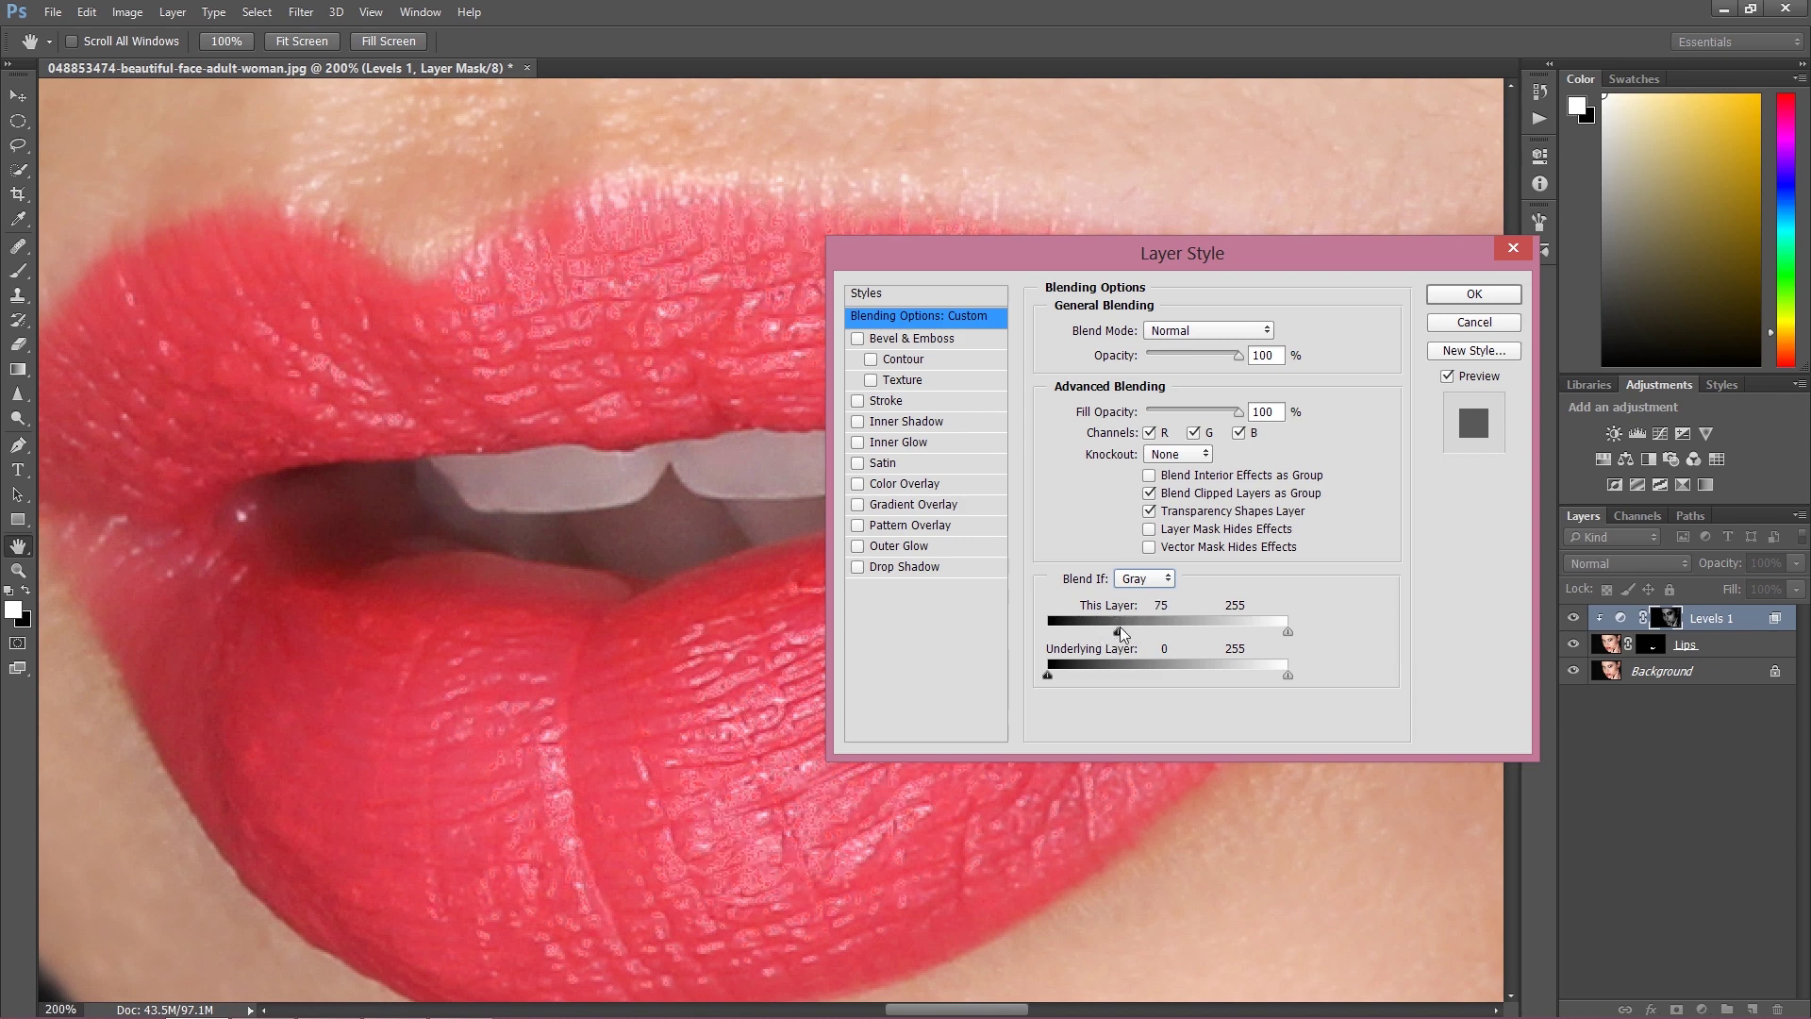
left_click_drag(1121, 629, 1046, 632)
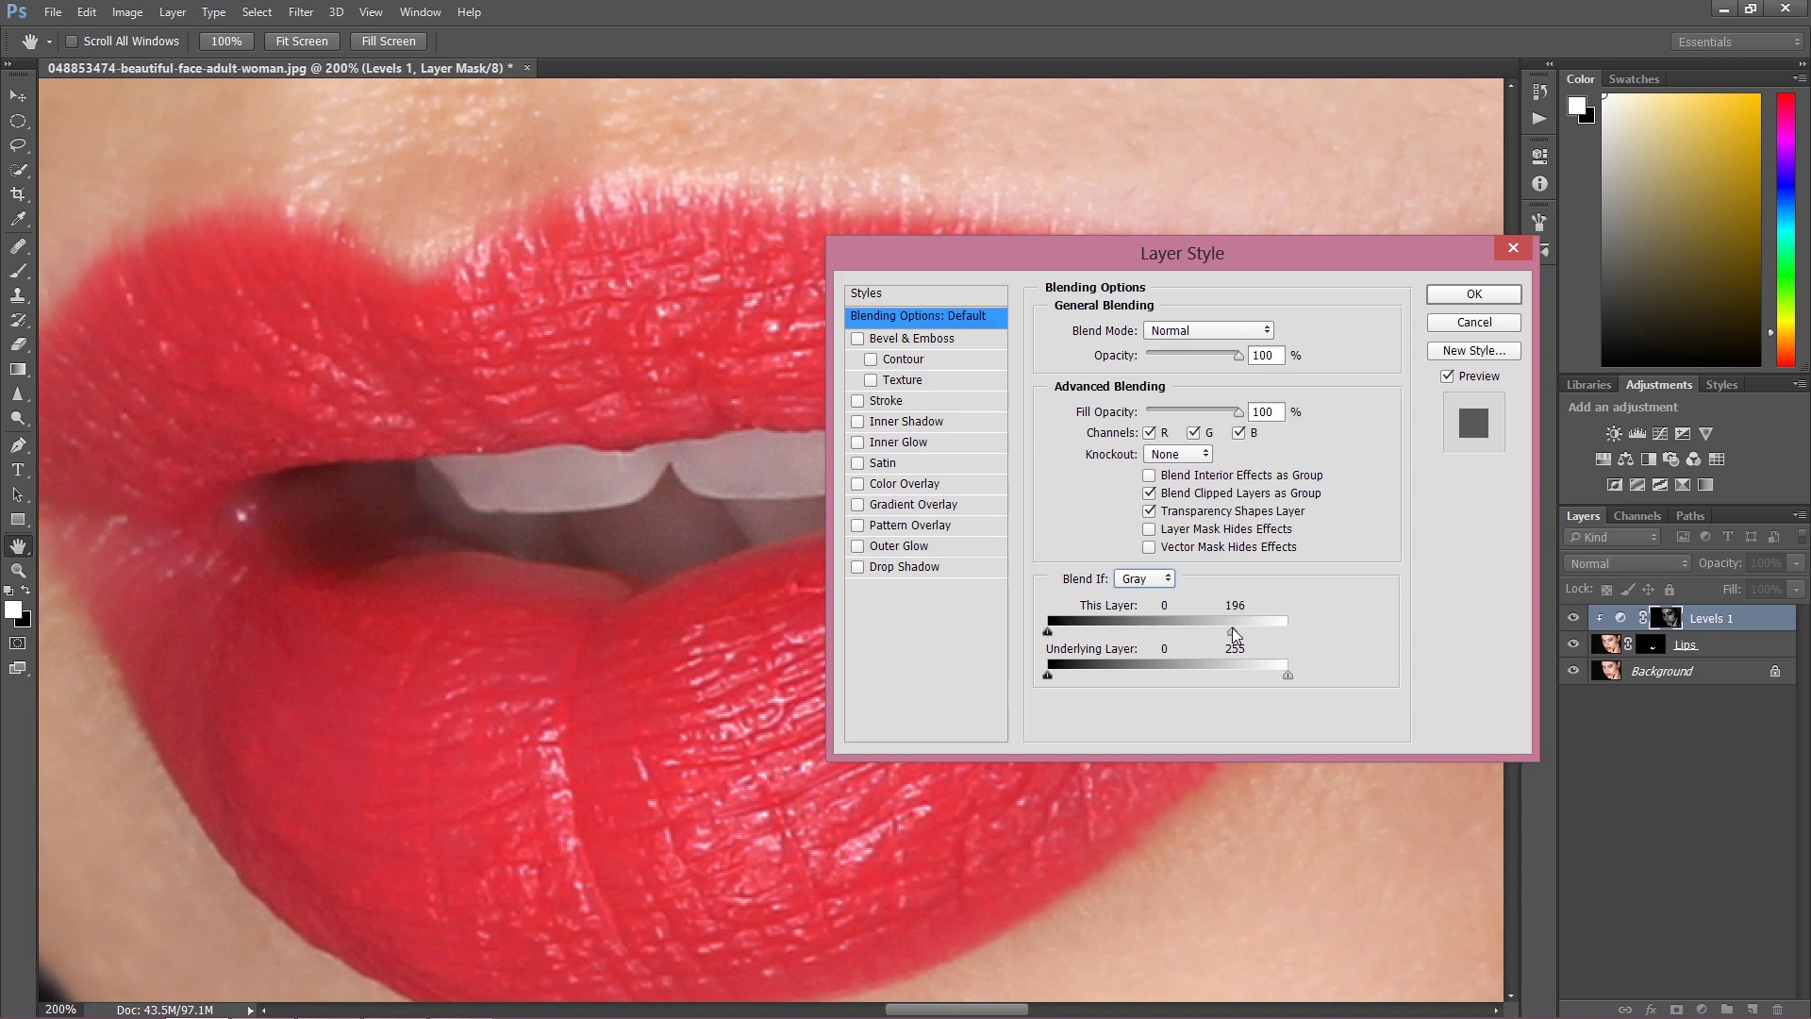
left_click_drag(1222, 624, 1047, 626)
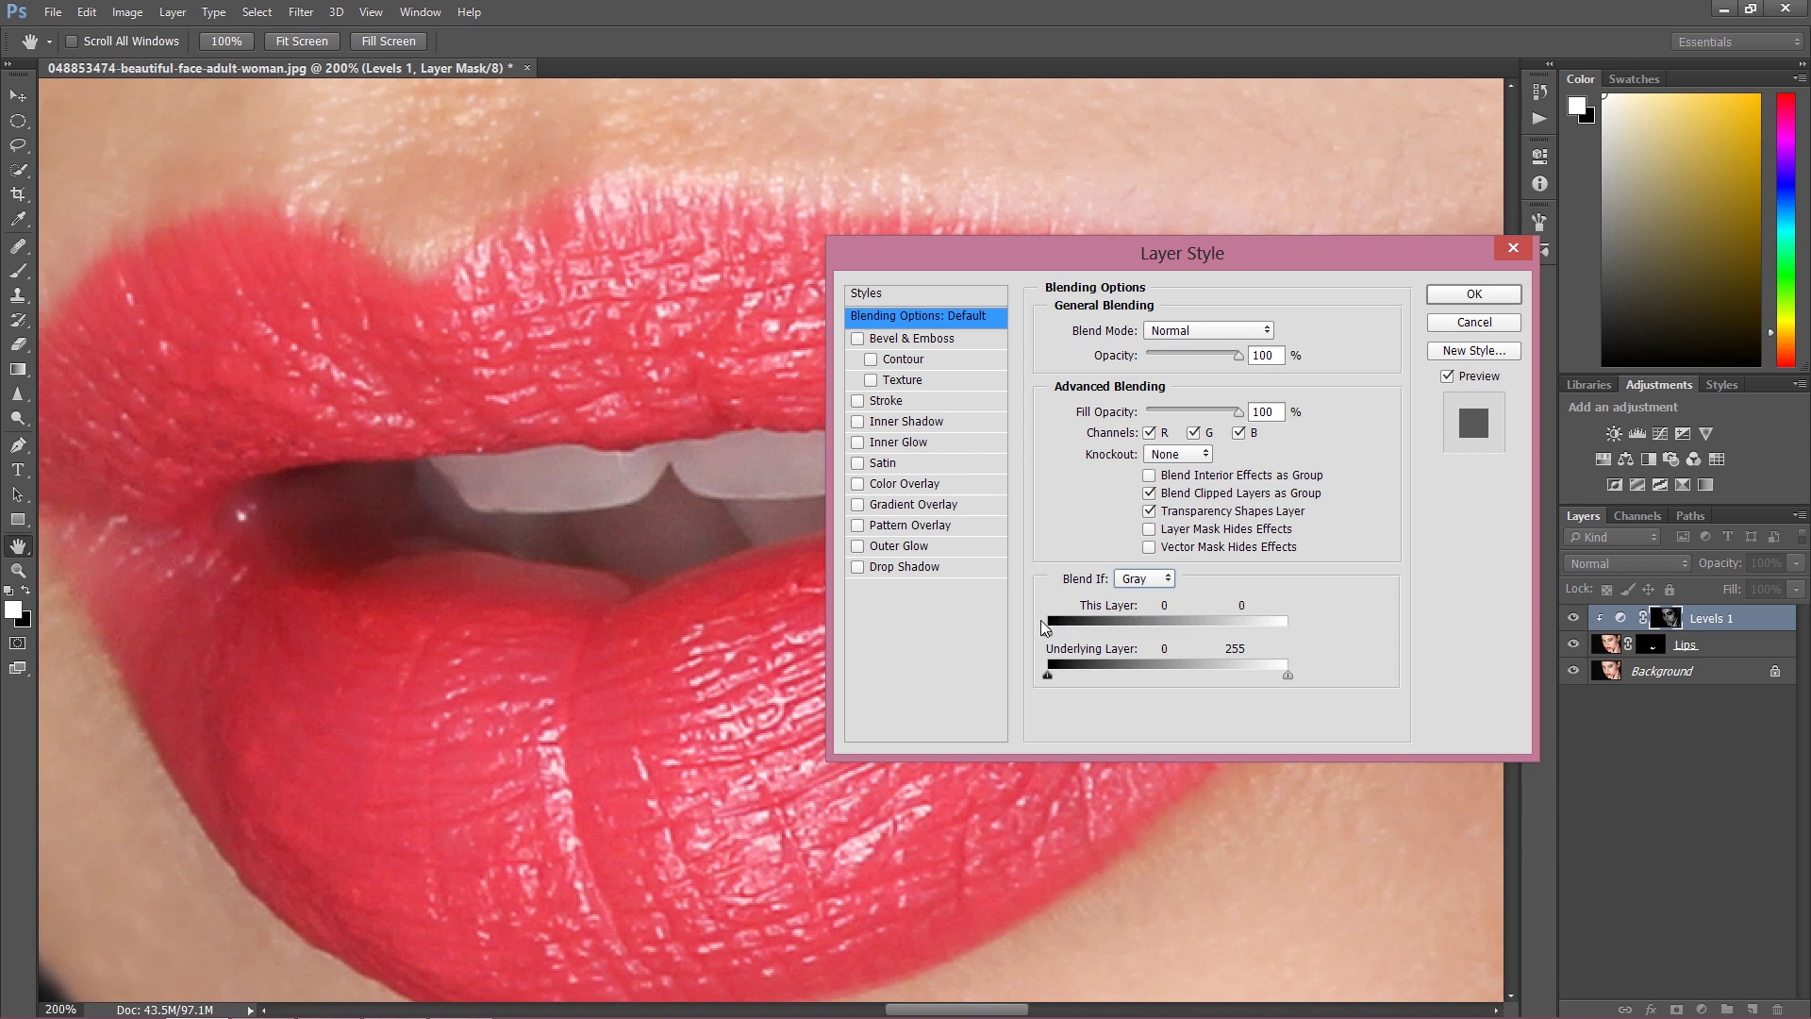
left_click_drag(1039, 620, 1305, 615)
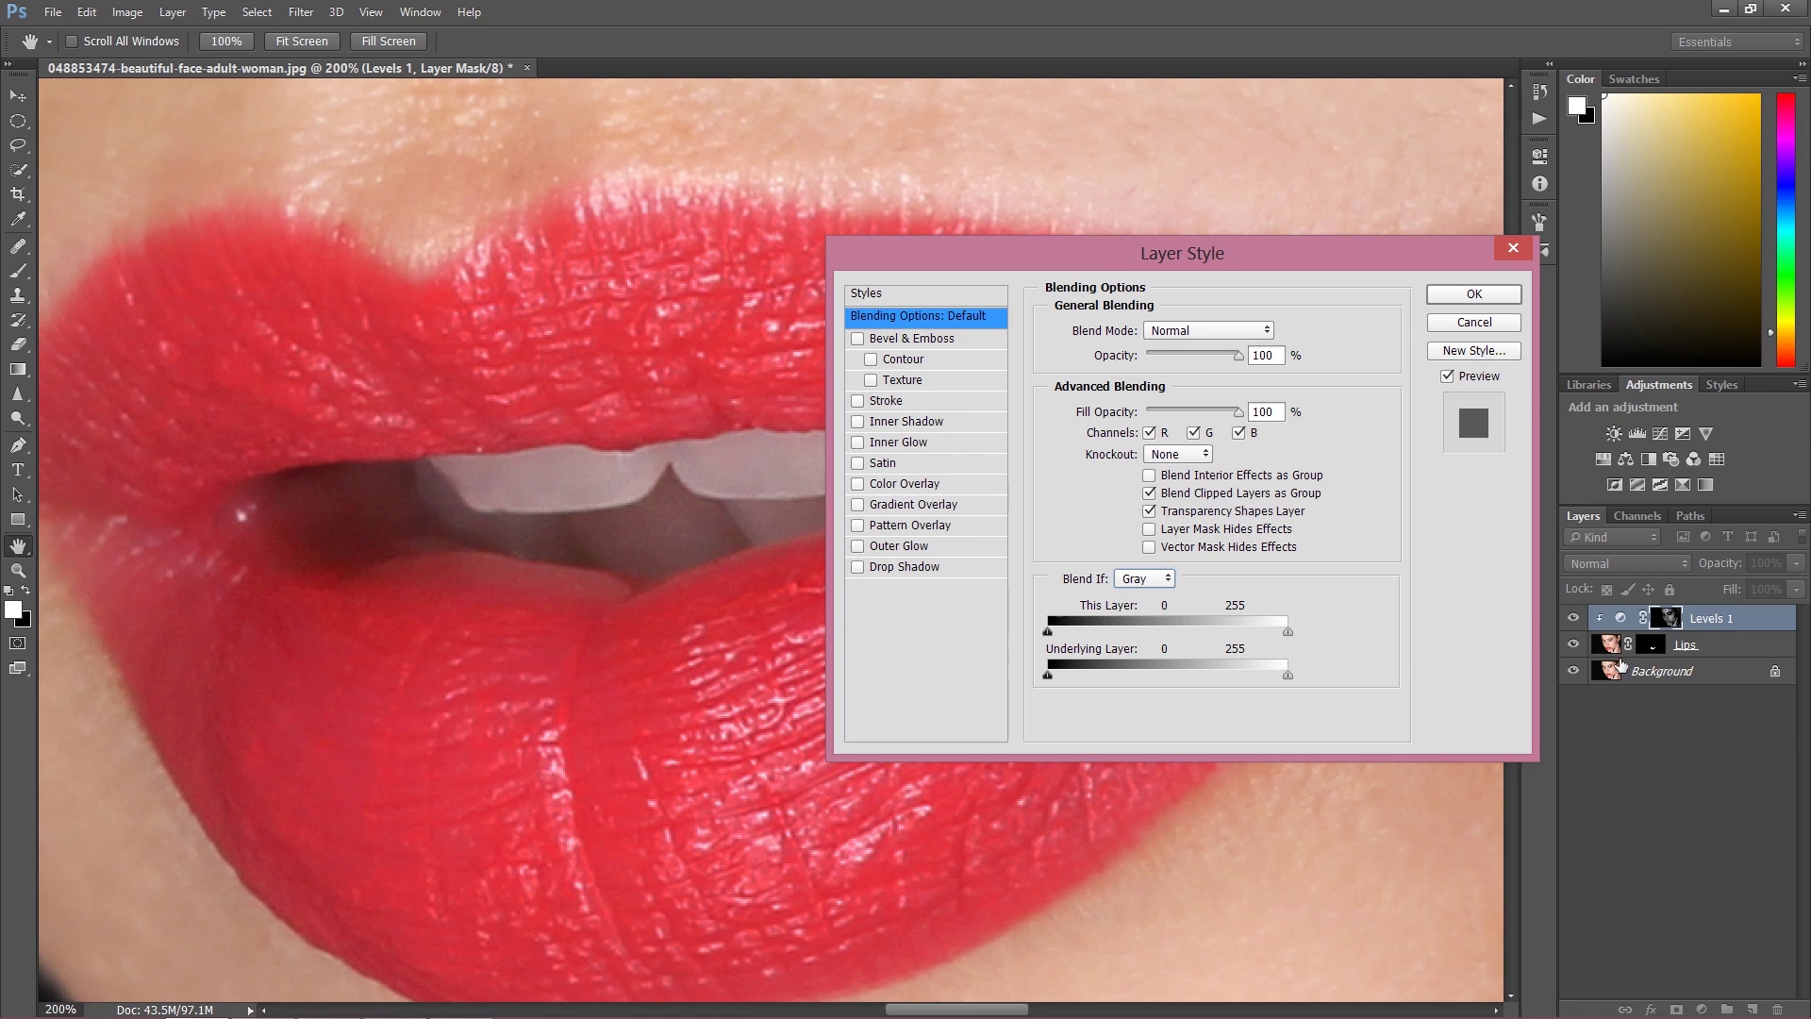
Step: Try the Underlying Layer Blend If range with the black point at 145 and the white point at 225, restoring both
left_click_drag(1047, 674, 1164, 683)
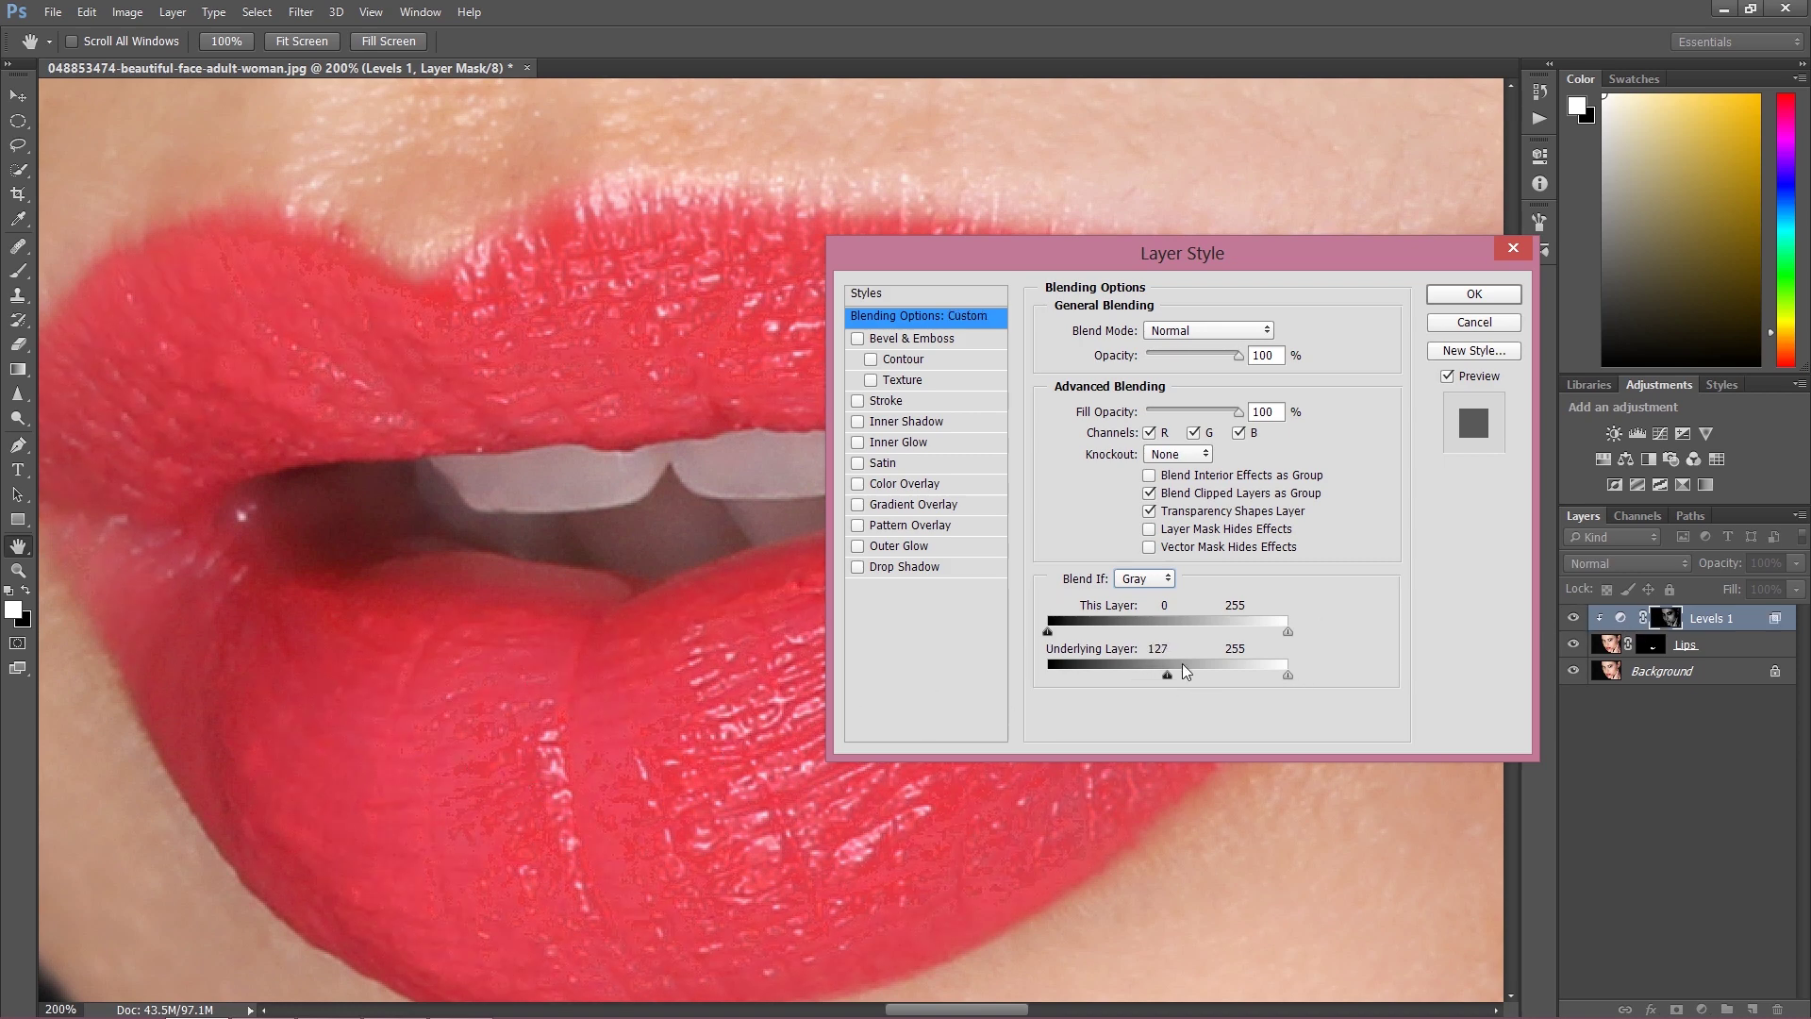
left_click_drag(1170, 681, 1187, 680)
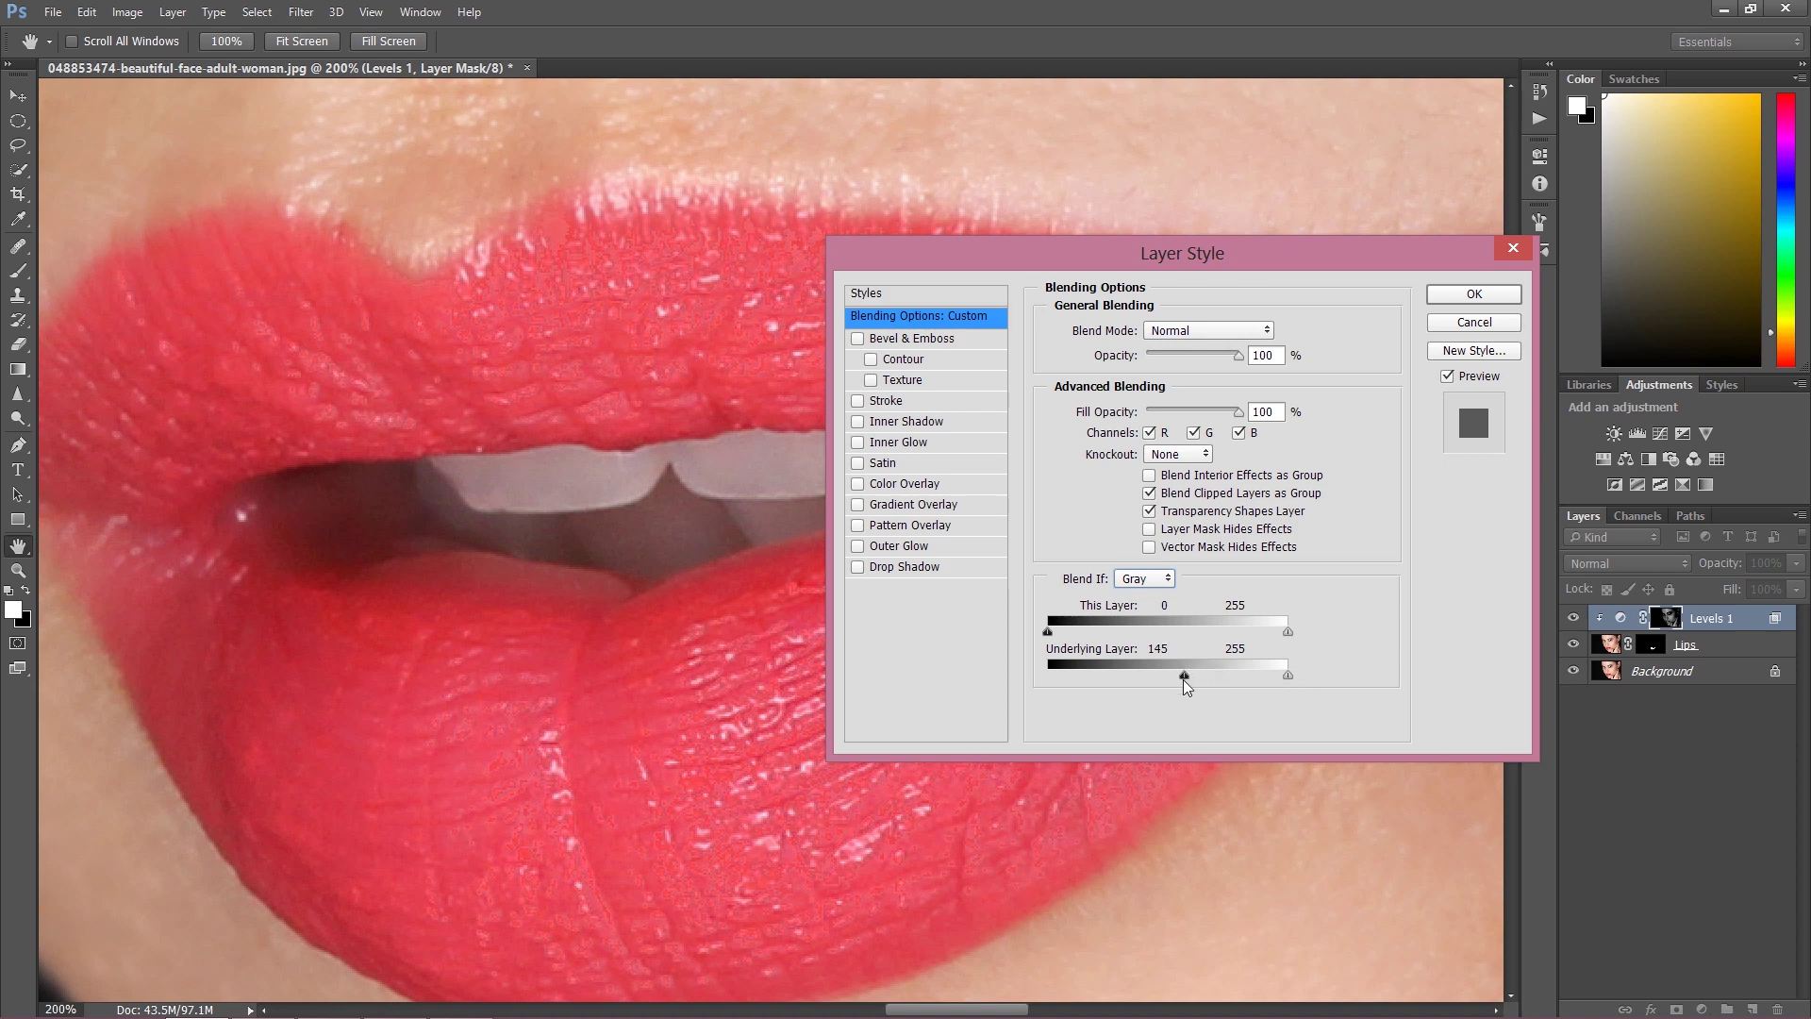
left_click_drag(1183, 679, 1039, 677)
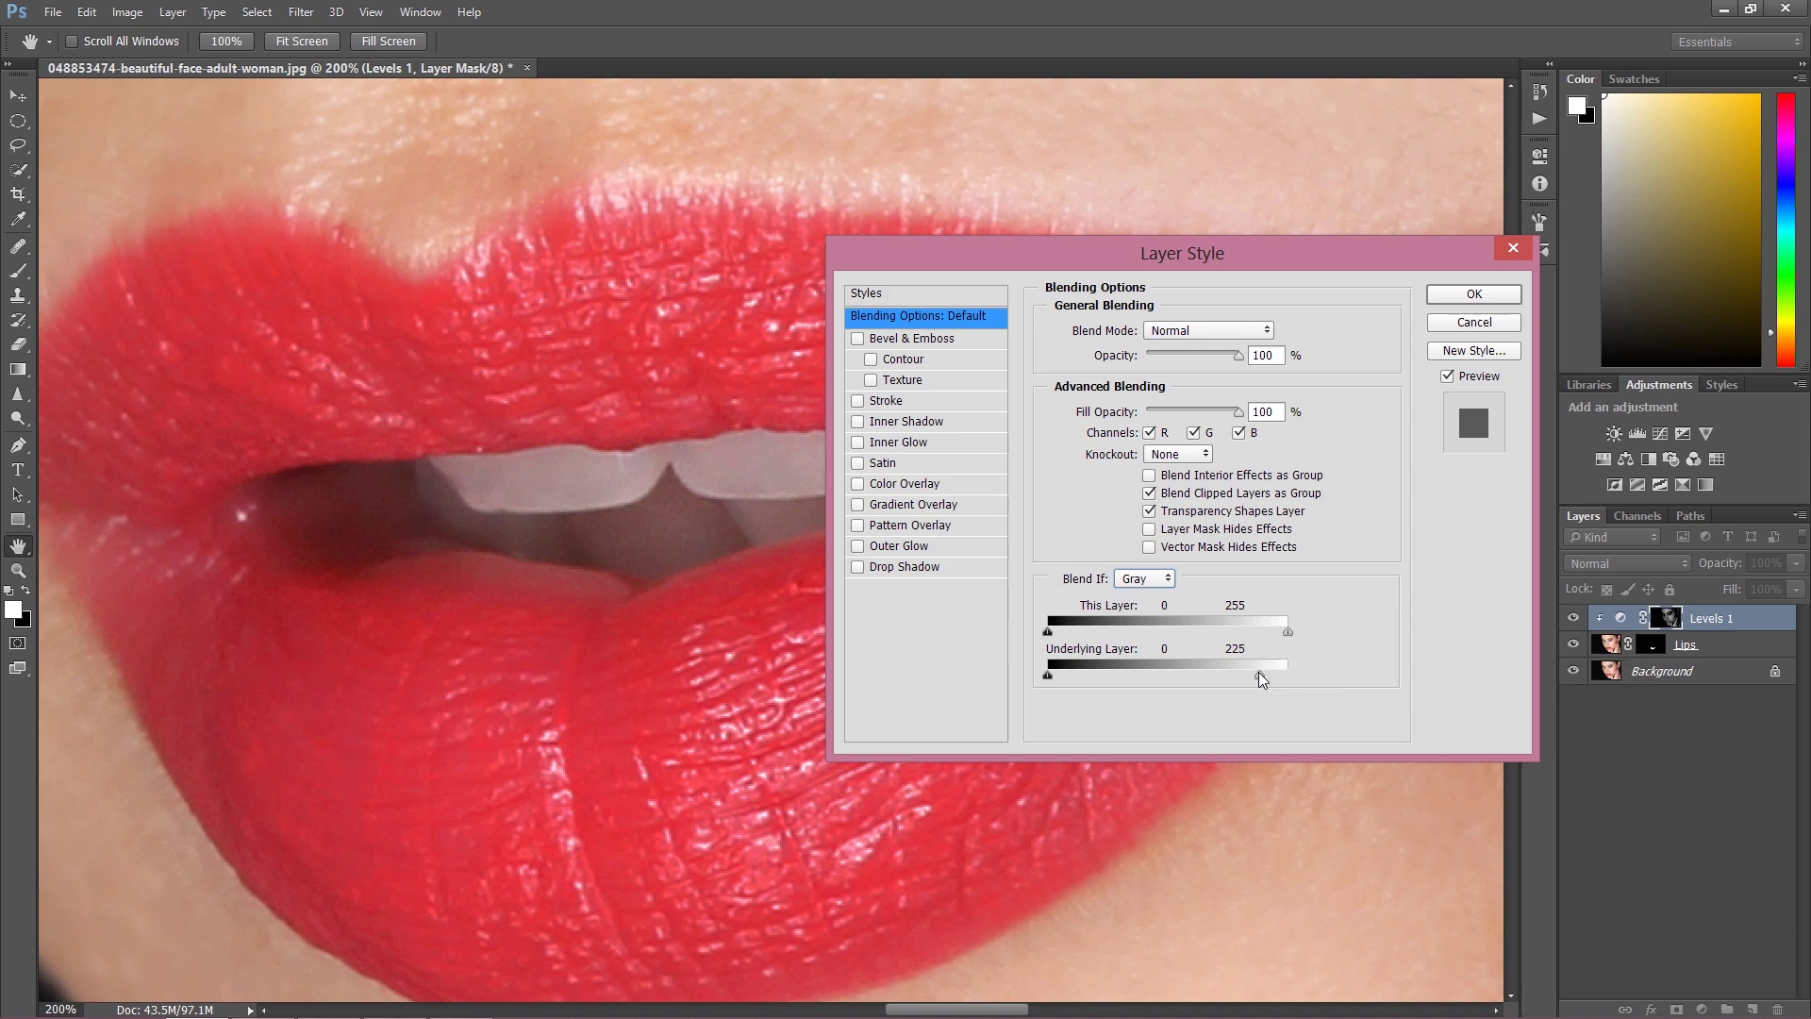
left_click_drag(1248, 673, 1389, 682)
Step: Set the Underlying Layer black point to a split of 153 / 186 and apply the blending options to Levels 1
left_click_drag(1047, 675, 1181, 672)
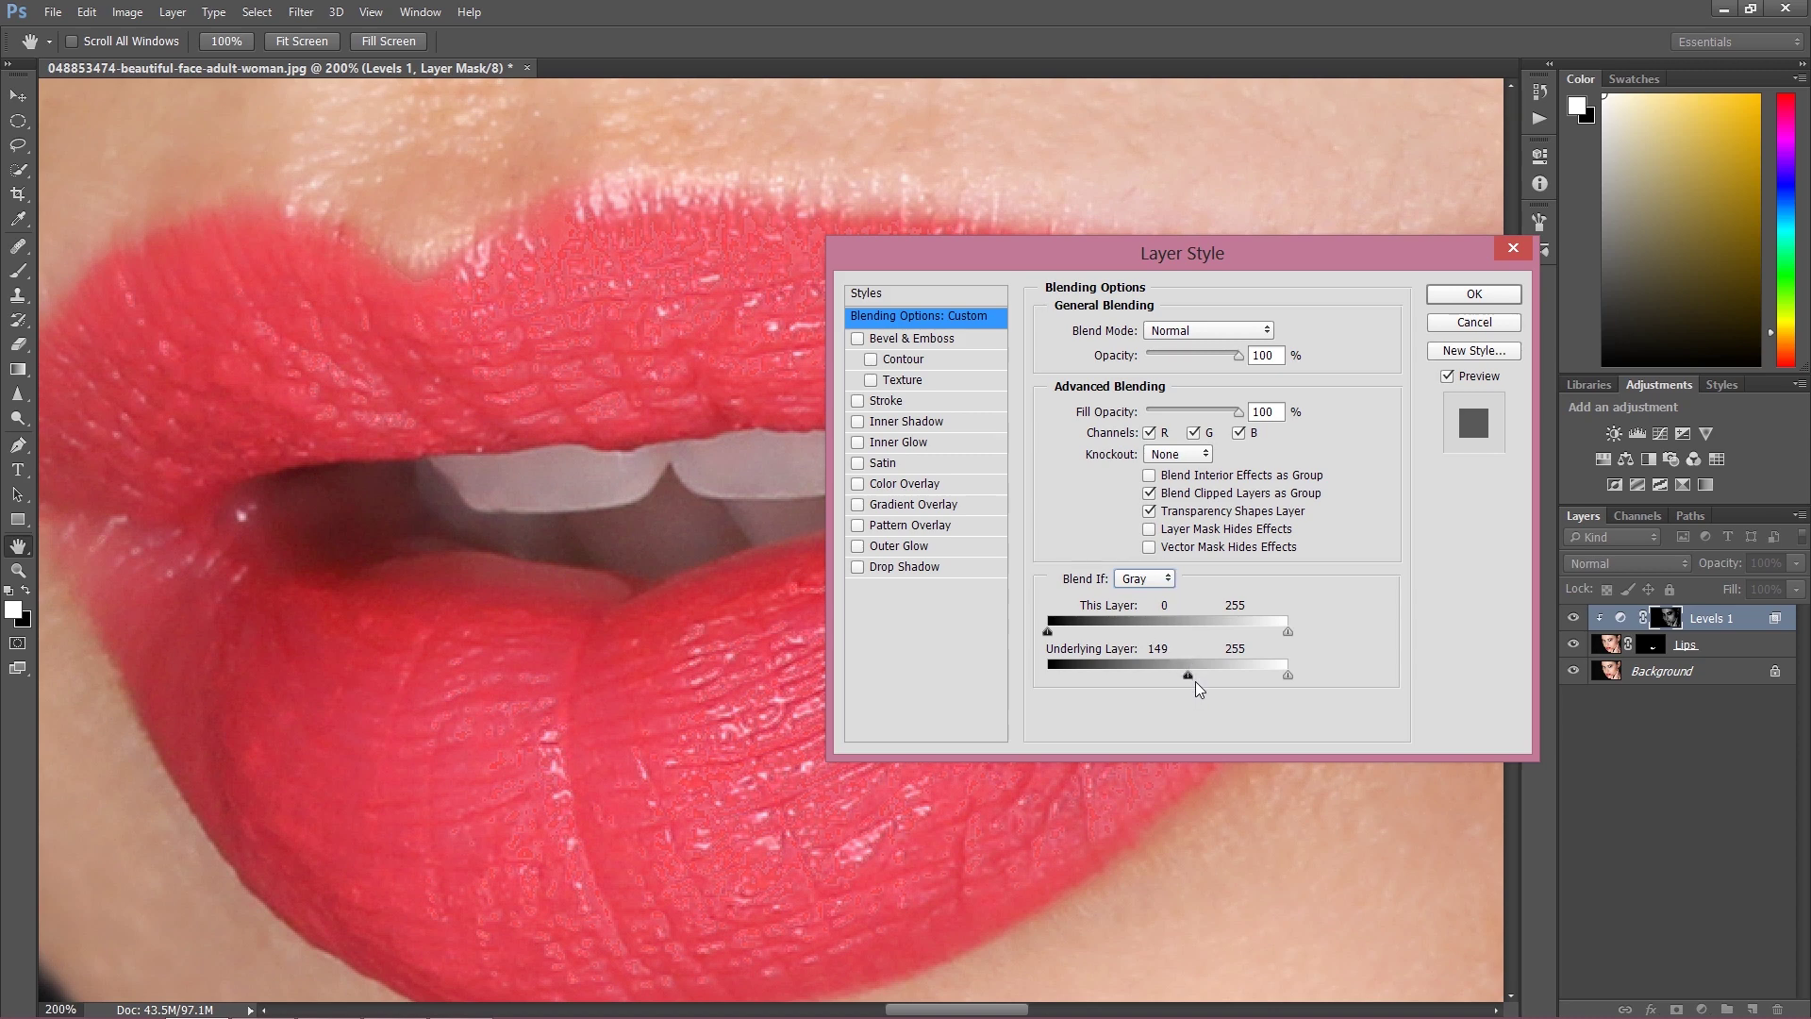
left_click_drag(1196, 675, 1217, 678)
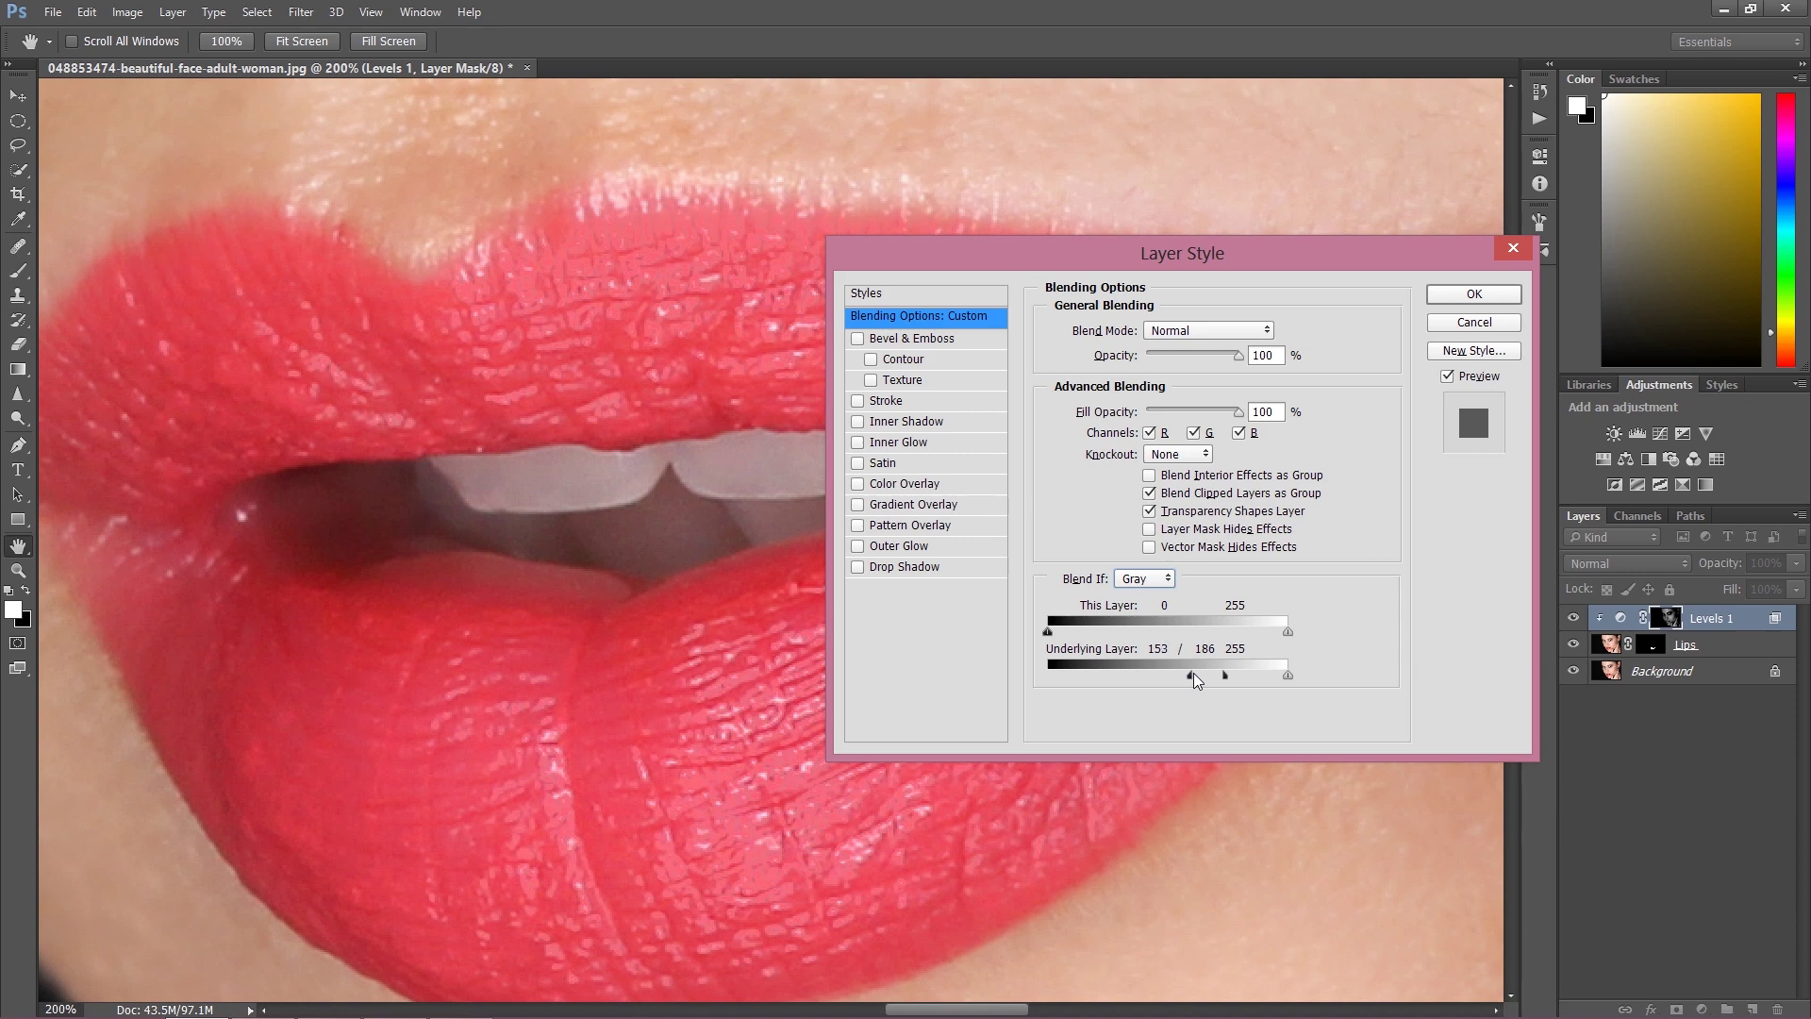
left_click(1469, 298)
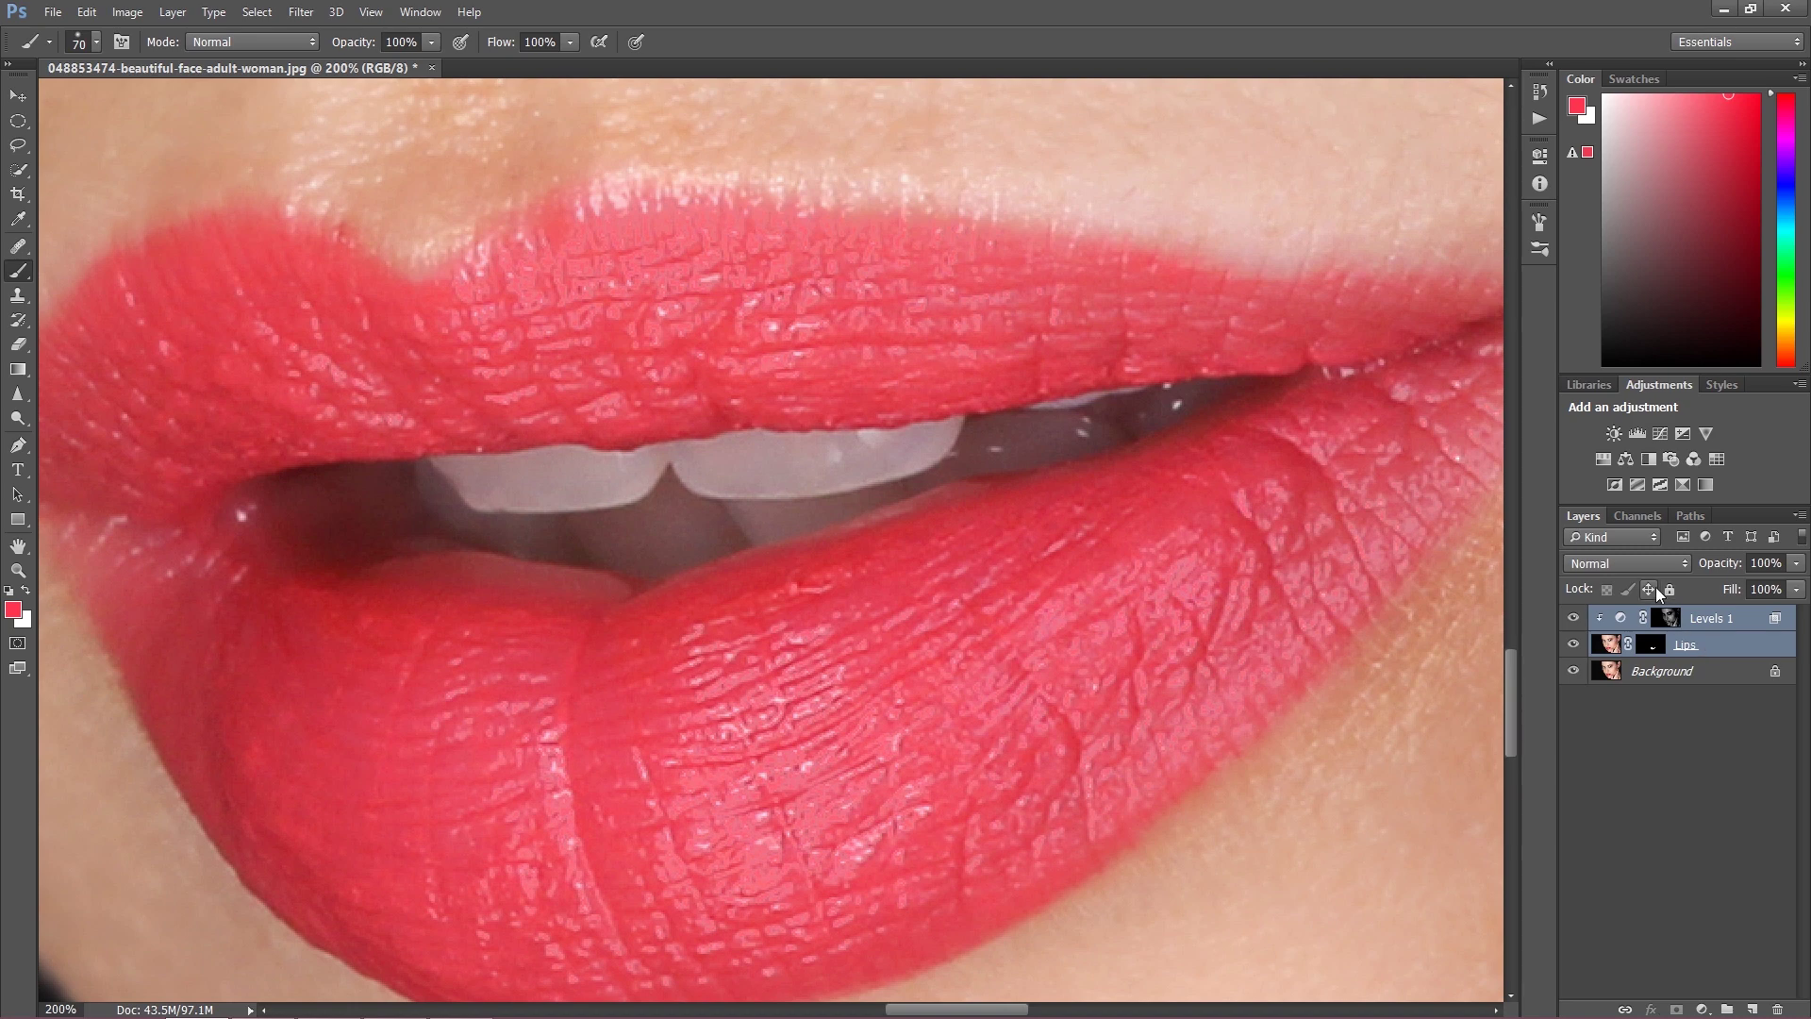
Step: Group the Levels 1 and Lips layers and rename the group Lips
key("ctrl+g")
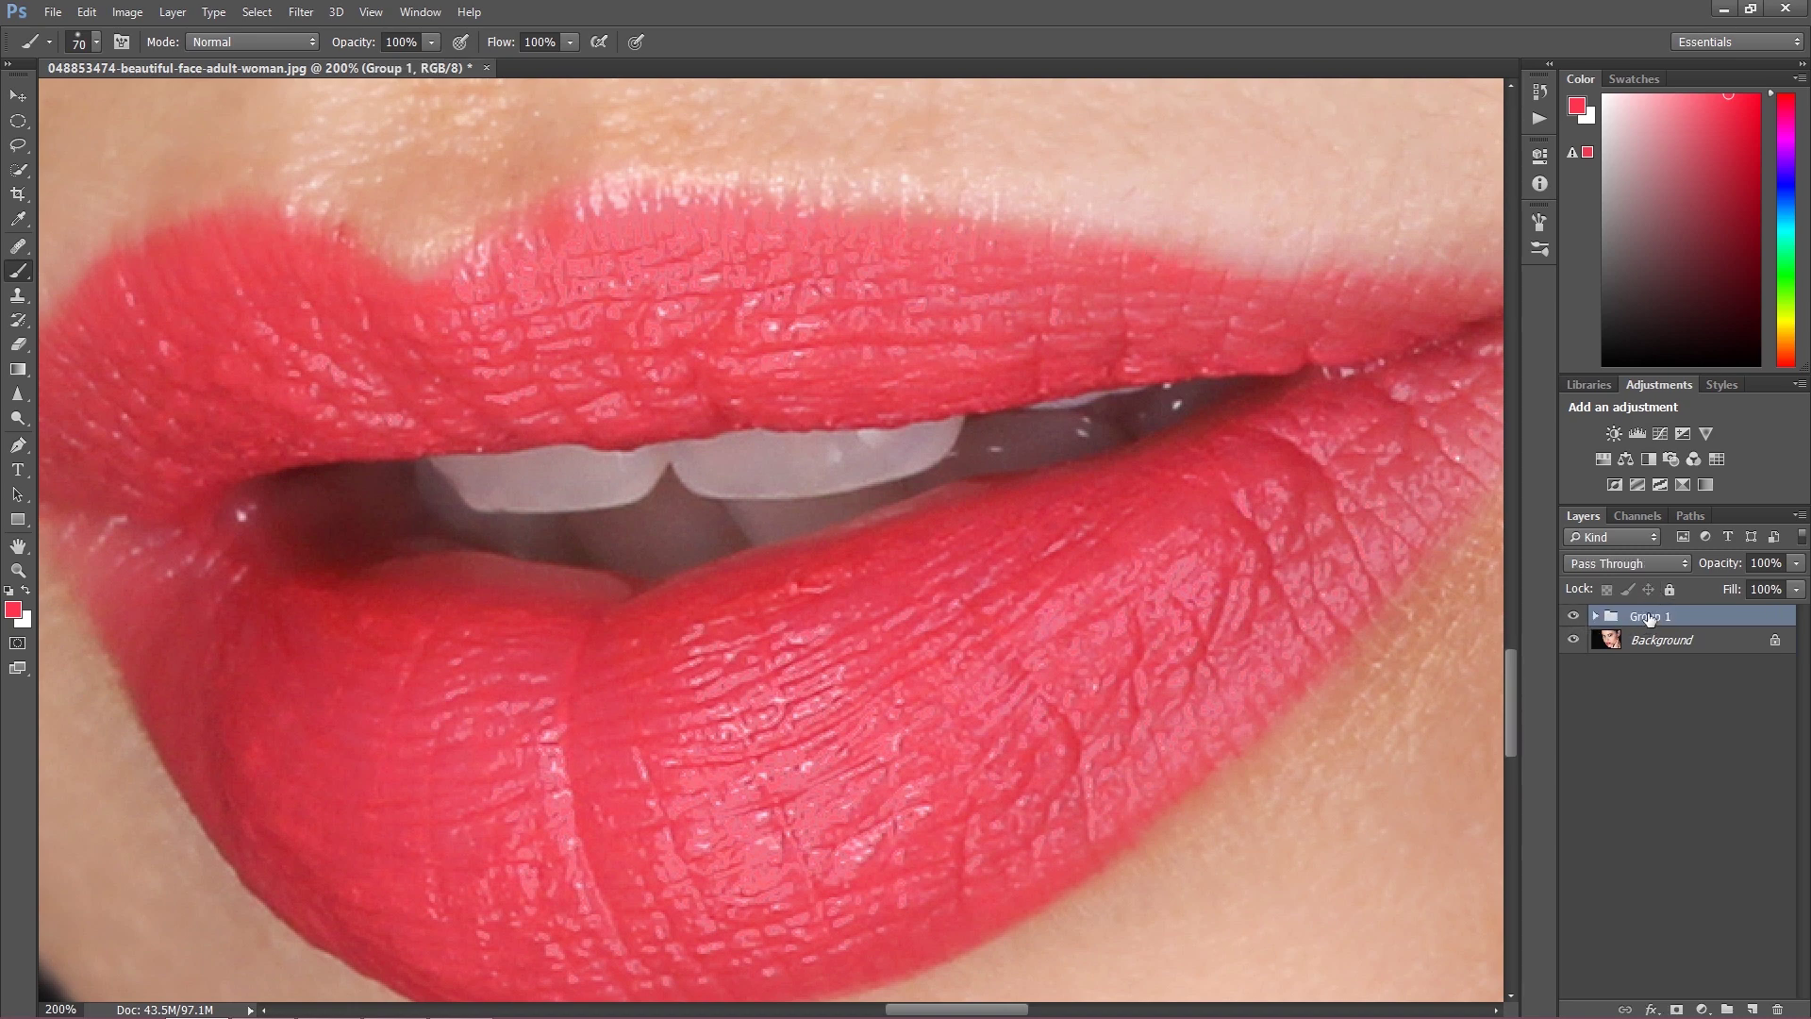
double_click(1654, 624)
left_click(1684, 616)
key("BackSpace")
key("BackSpace")
key("BackSpace")
key("BackSpace")
type("Lips")
key("Return")
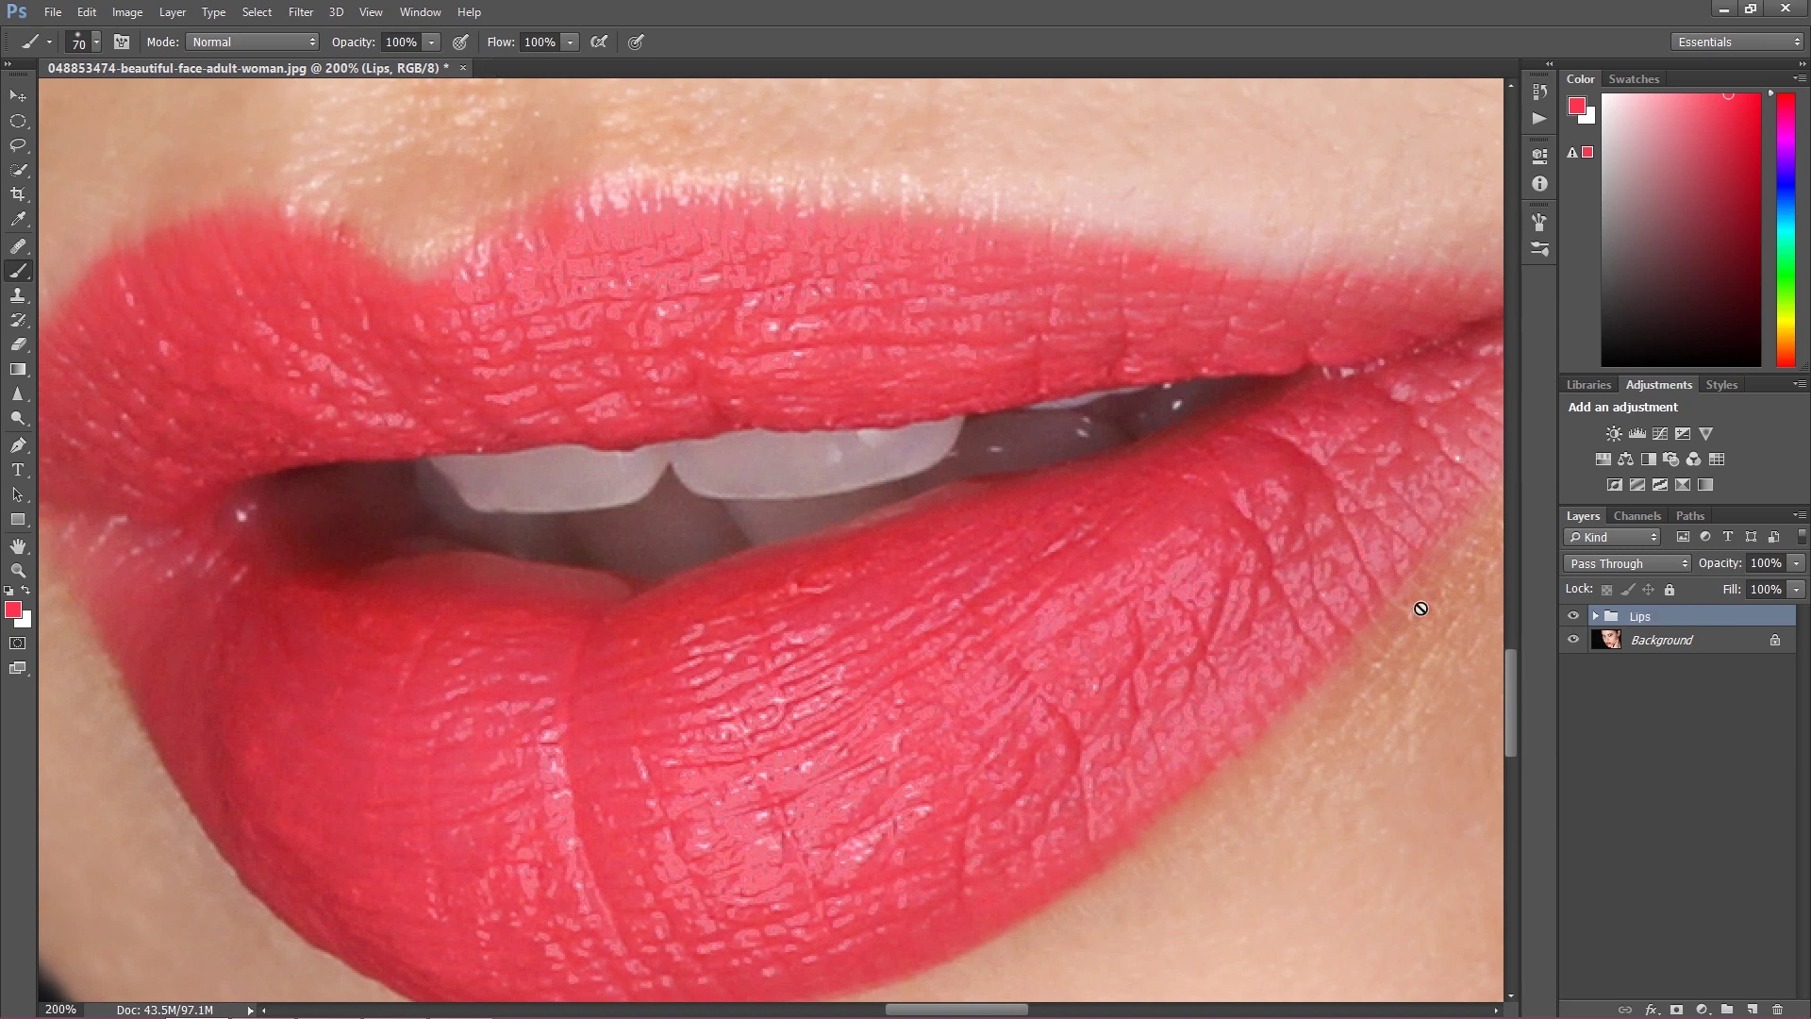
Step: Compare the lip highlights with the Lips group hidden and shown
left_click(1582, 616)
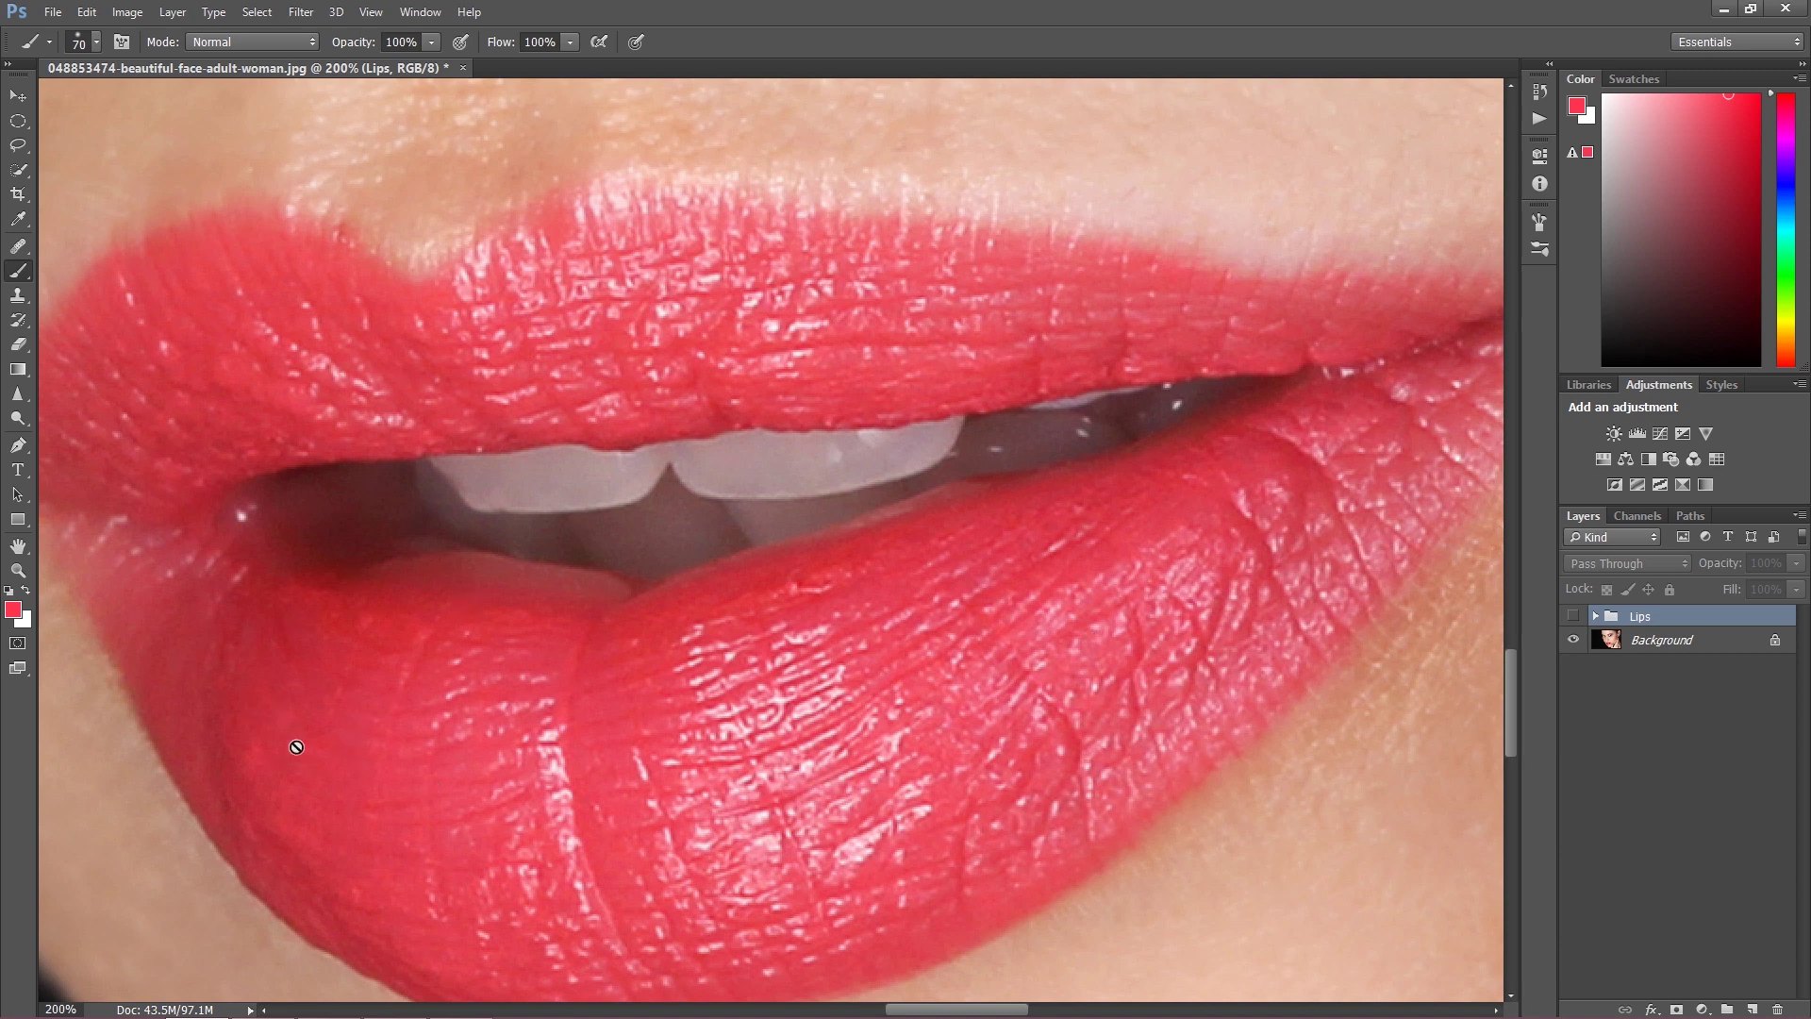
left_click(1574, 616)
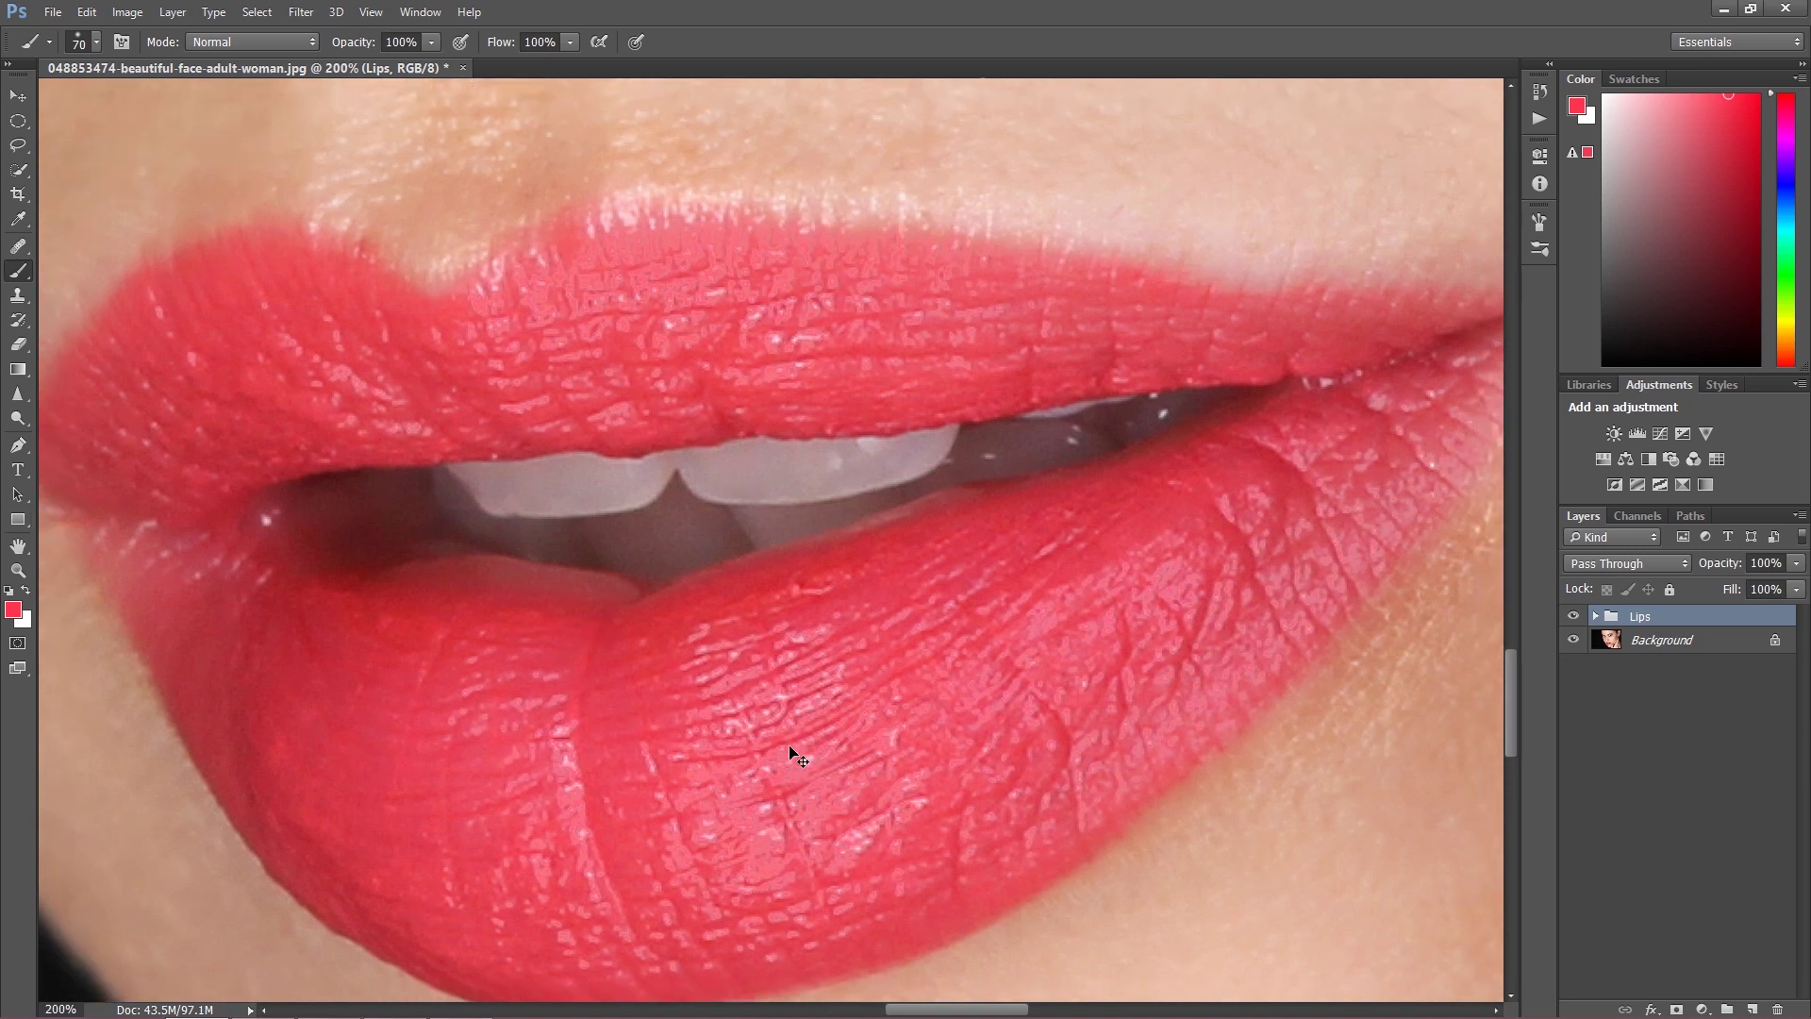
Step: Stamp all visible layers into a new merged layer above the Lips group
key("ctrl+minus")
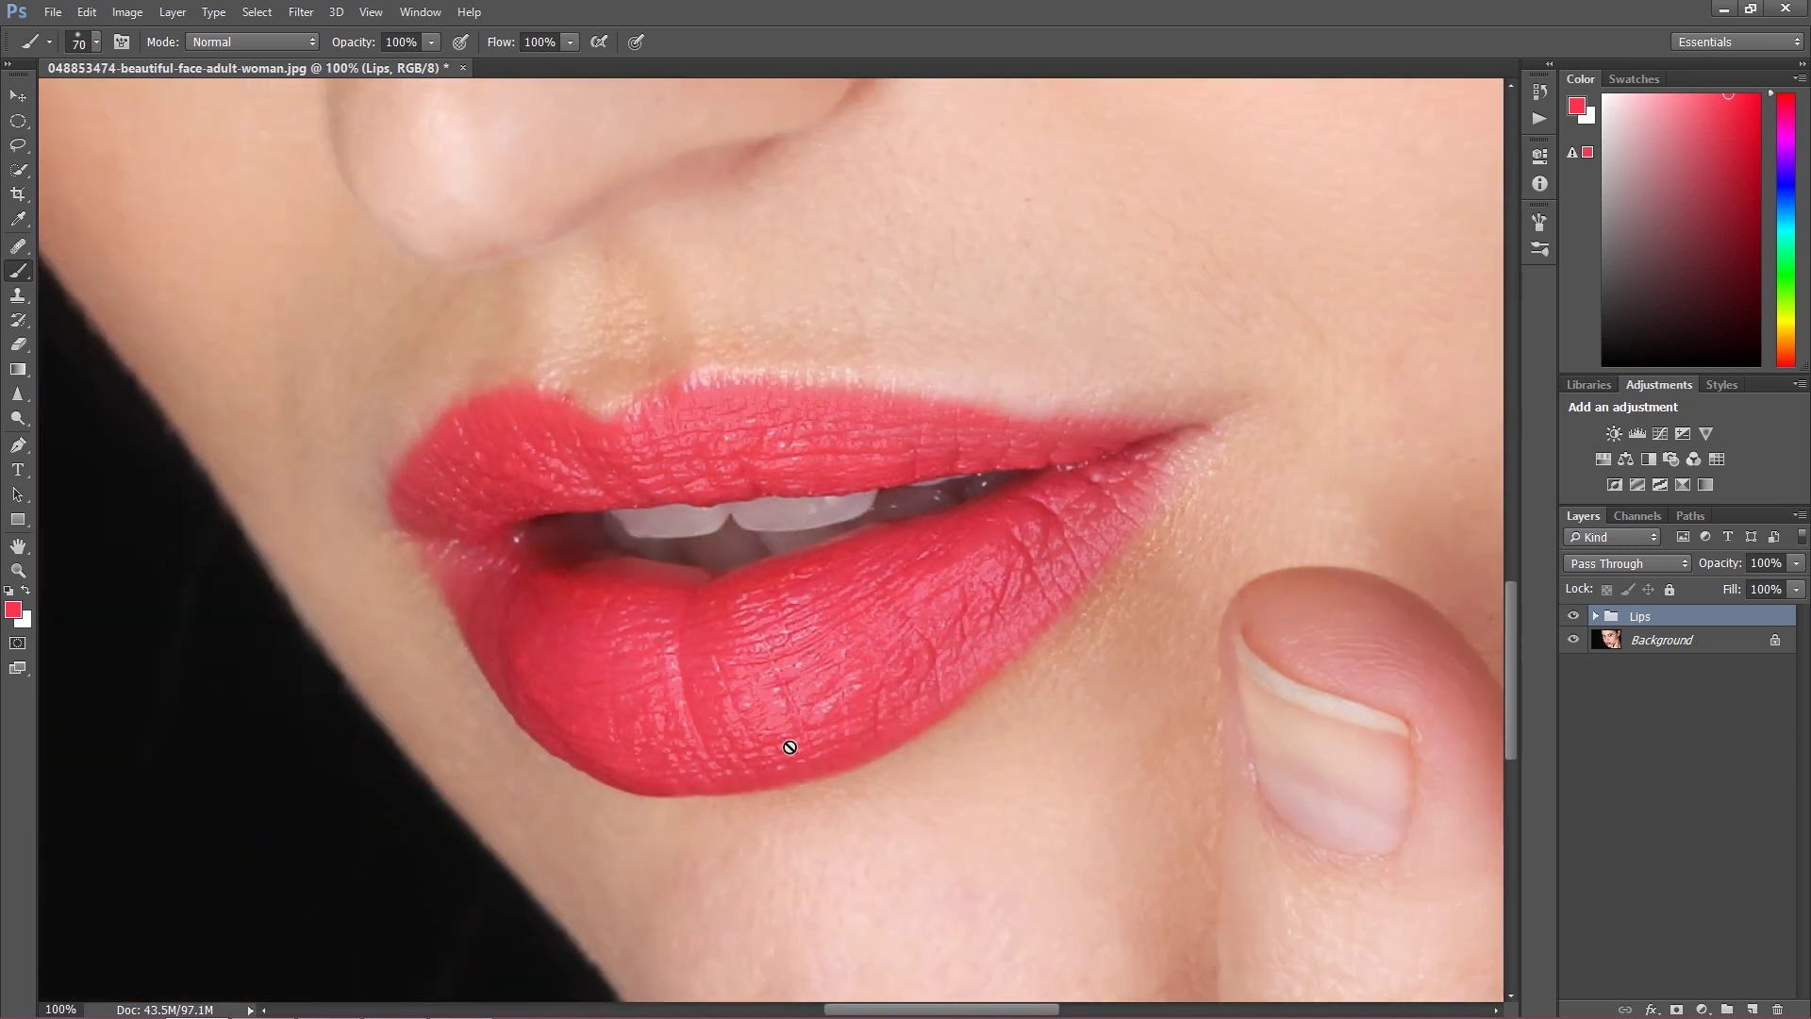
key("ctrl+plus")
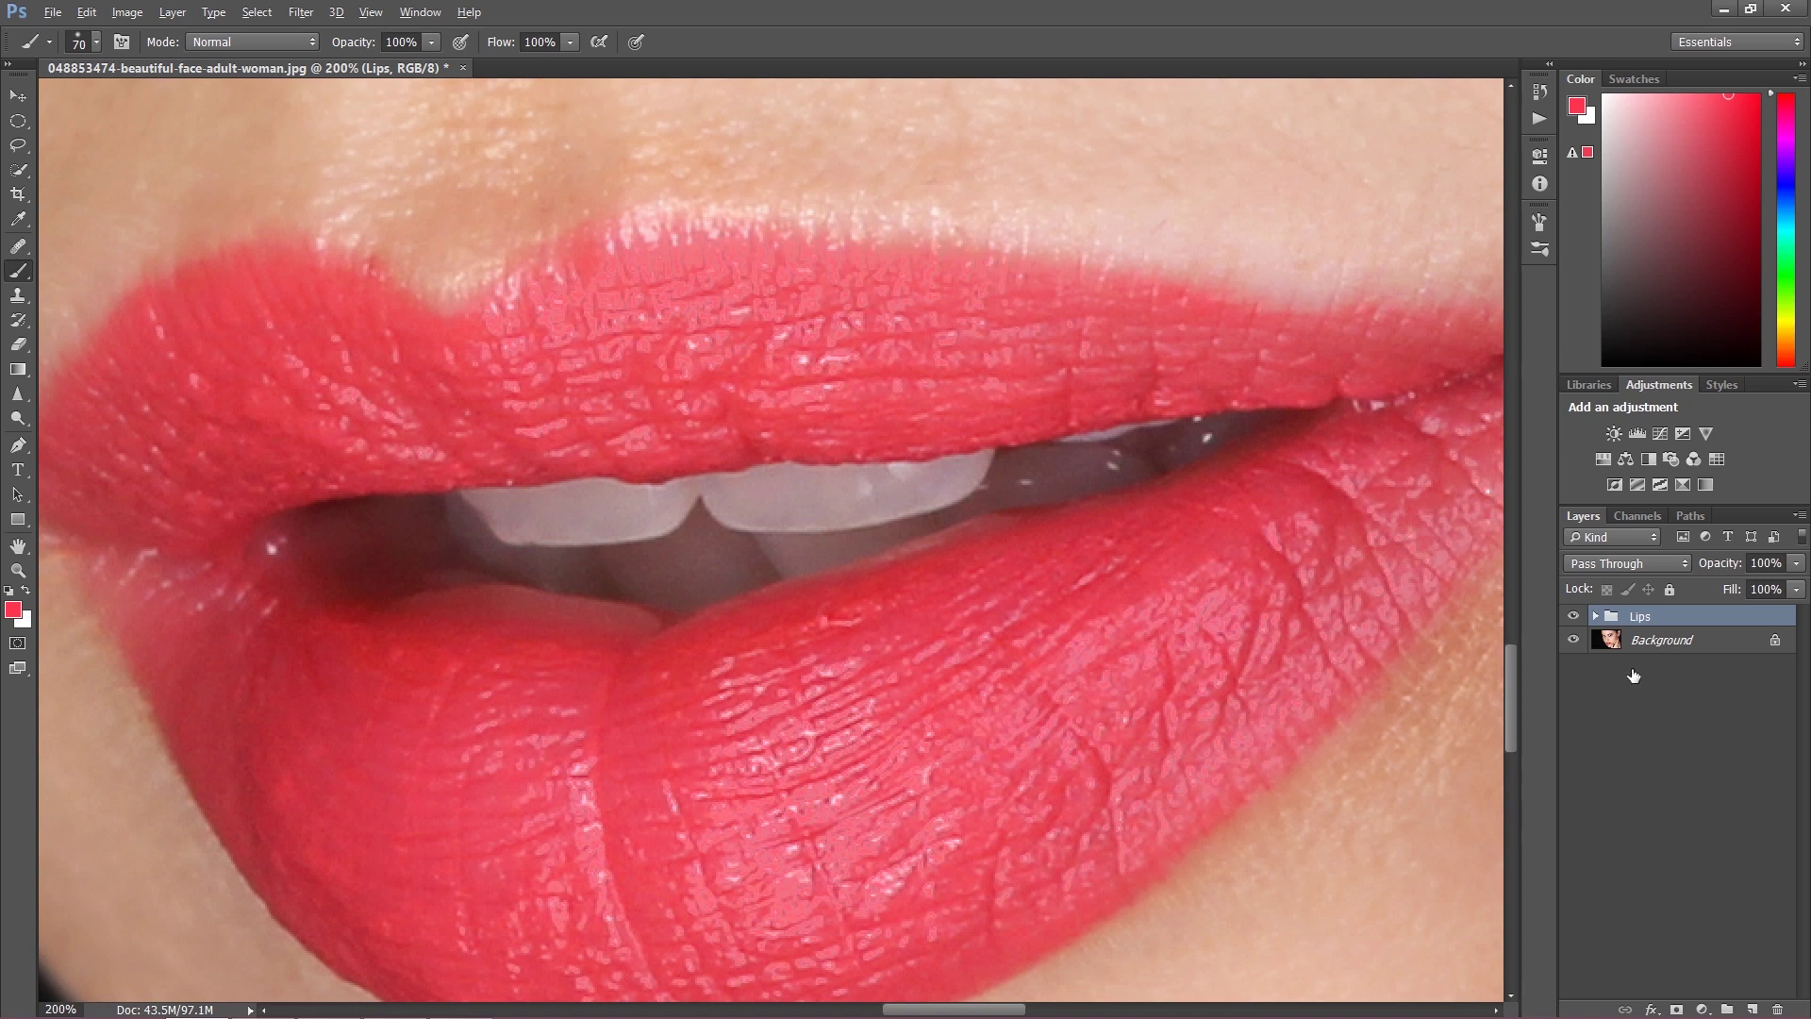
key("ctrl+shift+alt+e")
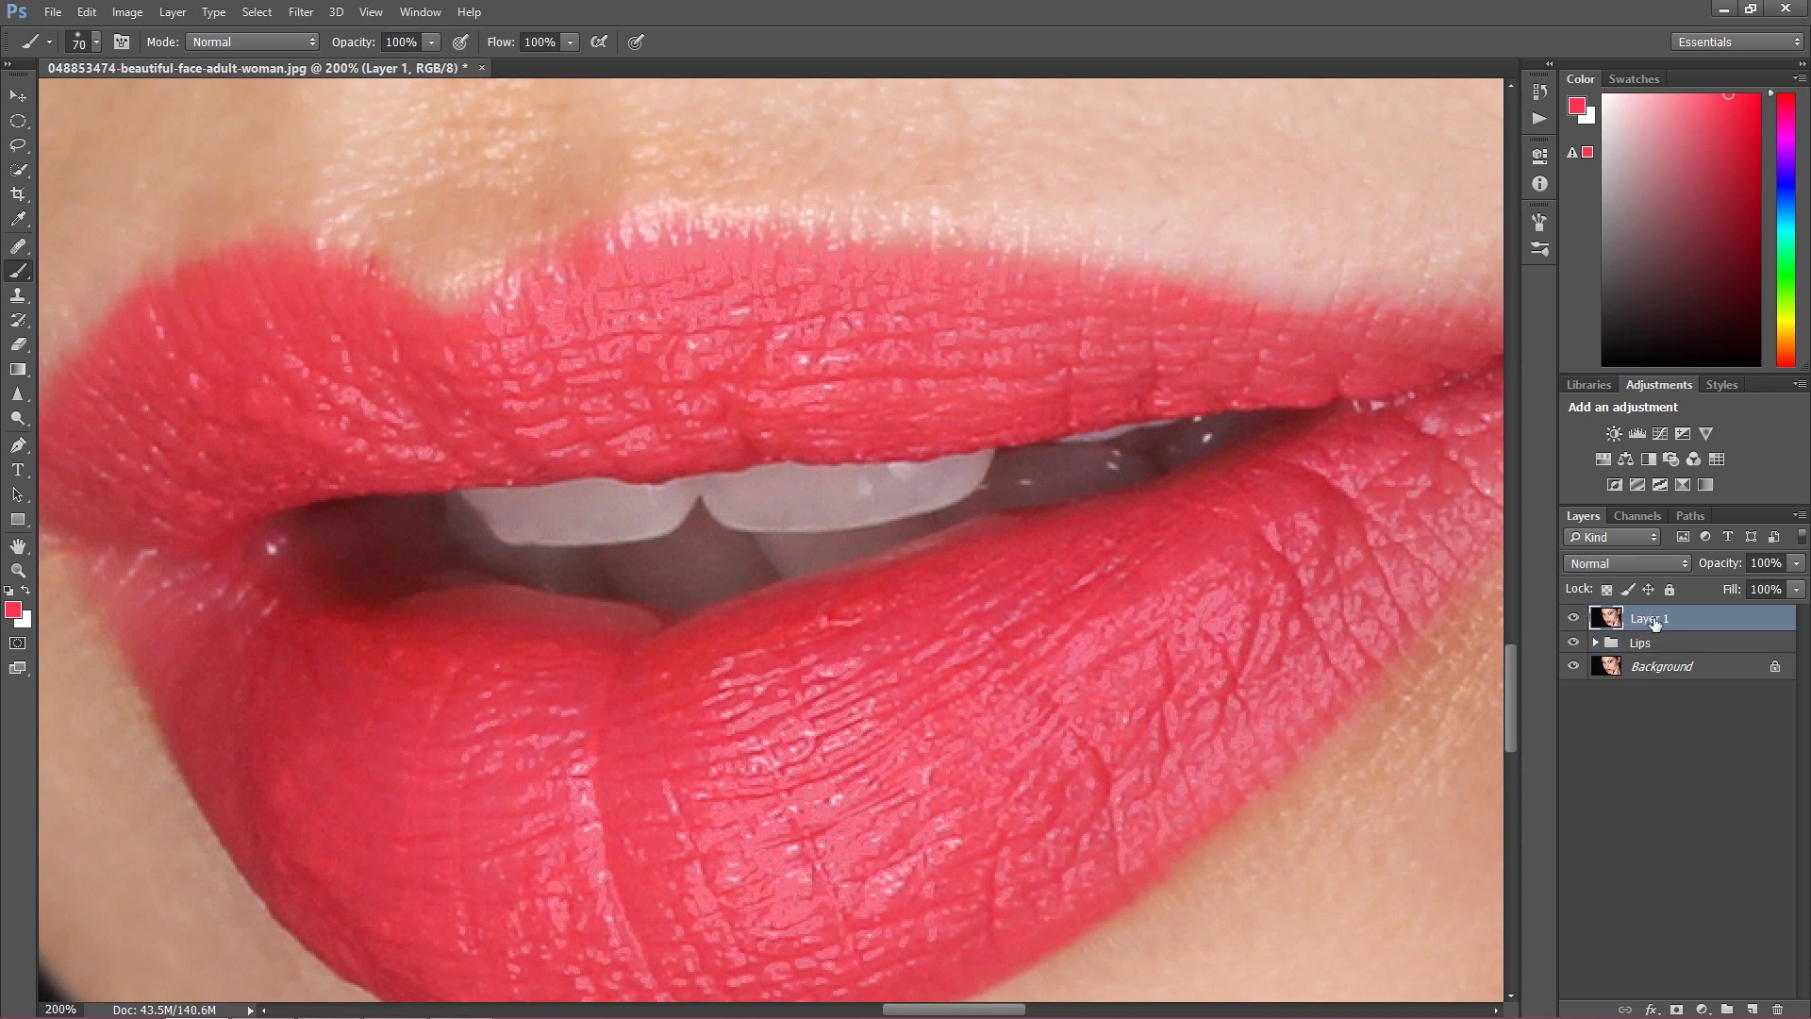
Step: Draw a freehand Lasso selection loosely around the lips on the merged layer, including a margin of surrounding skin
key("ctrl+minus")
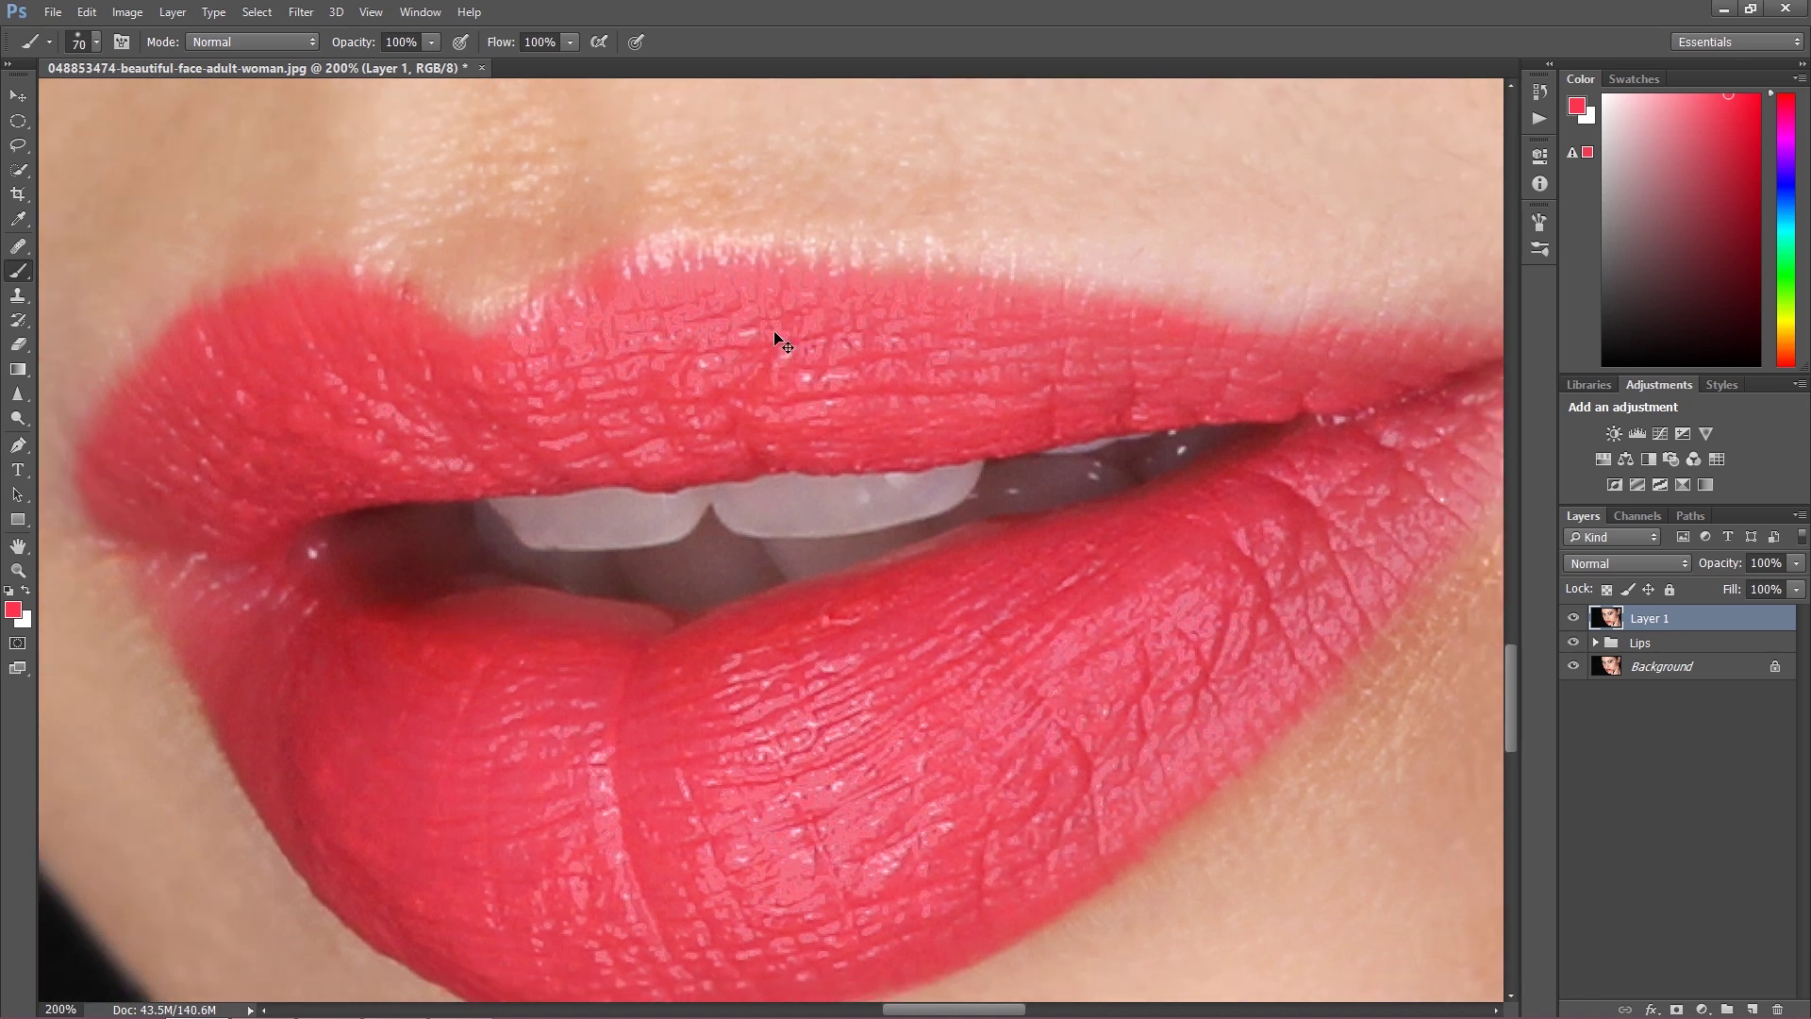
left_click(17, 144)
mouse_move(500, 373)
left_mouse_down()
mouse_move(389, 448)
mouse_move(384, 524)
left_mouse_up()
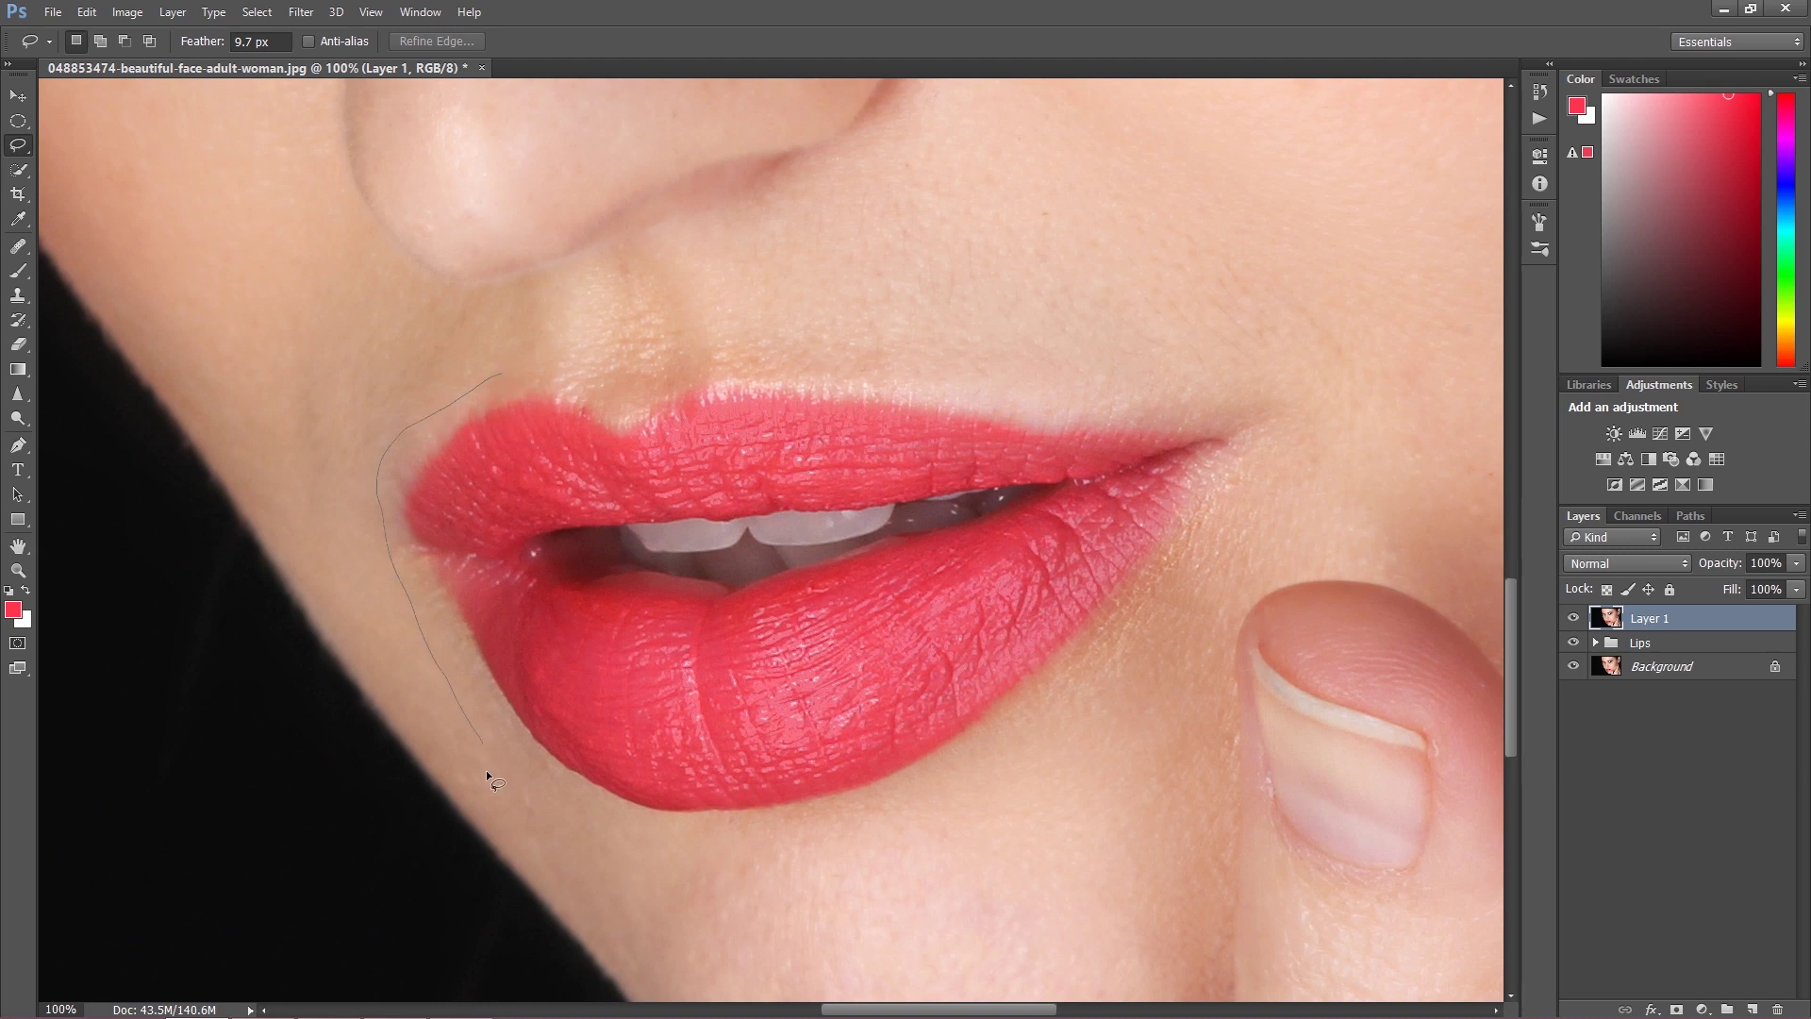
mouse_move(989, 771)
left_mouse_down()
mouse_move(1111, 673)
mouse_move(1219, 523)
left_mouse_up()
left_click_drag(1041, 355, 713, 322)
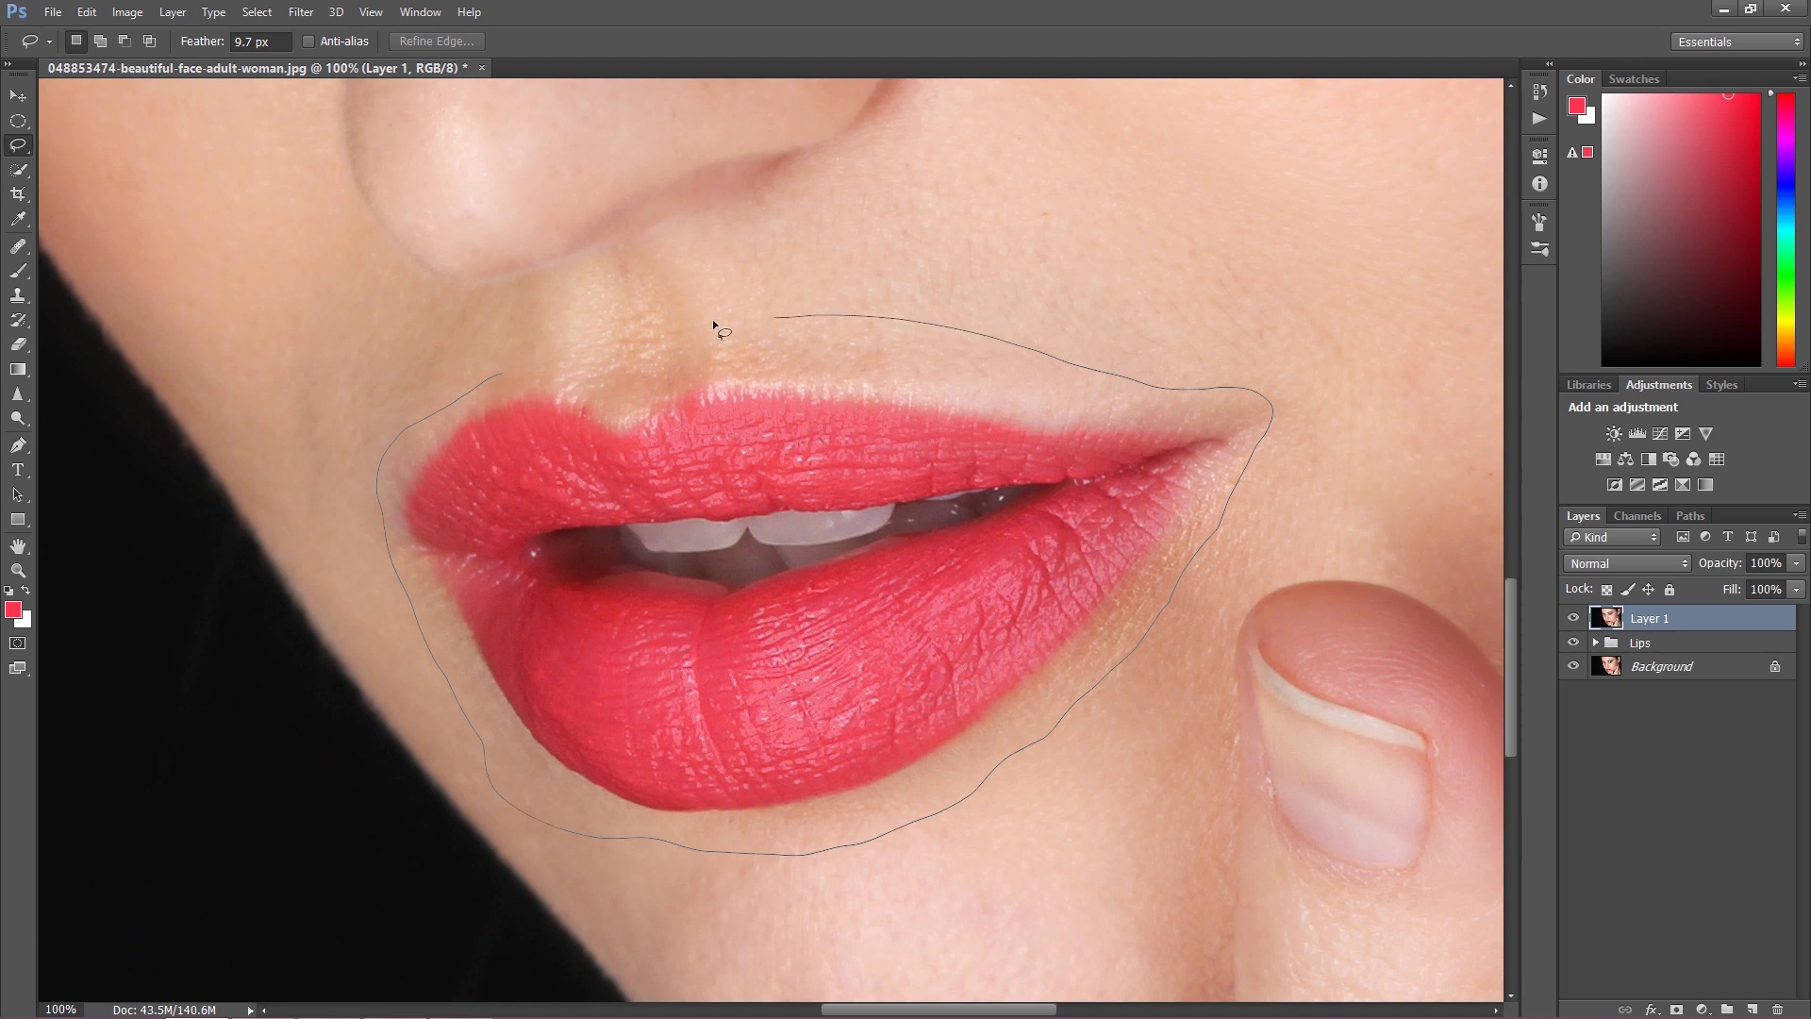
left_click_drag(511, 345, 513, 346)
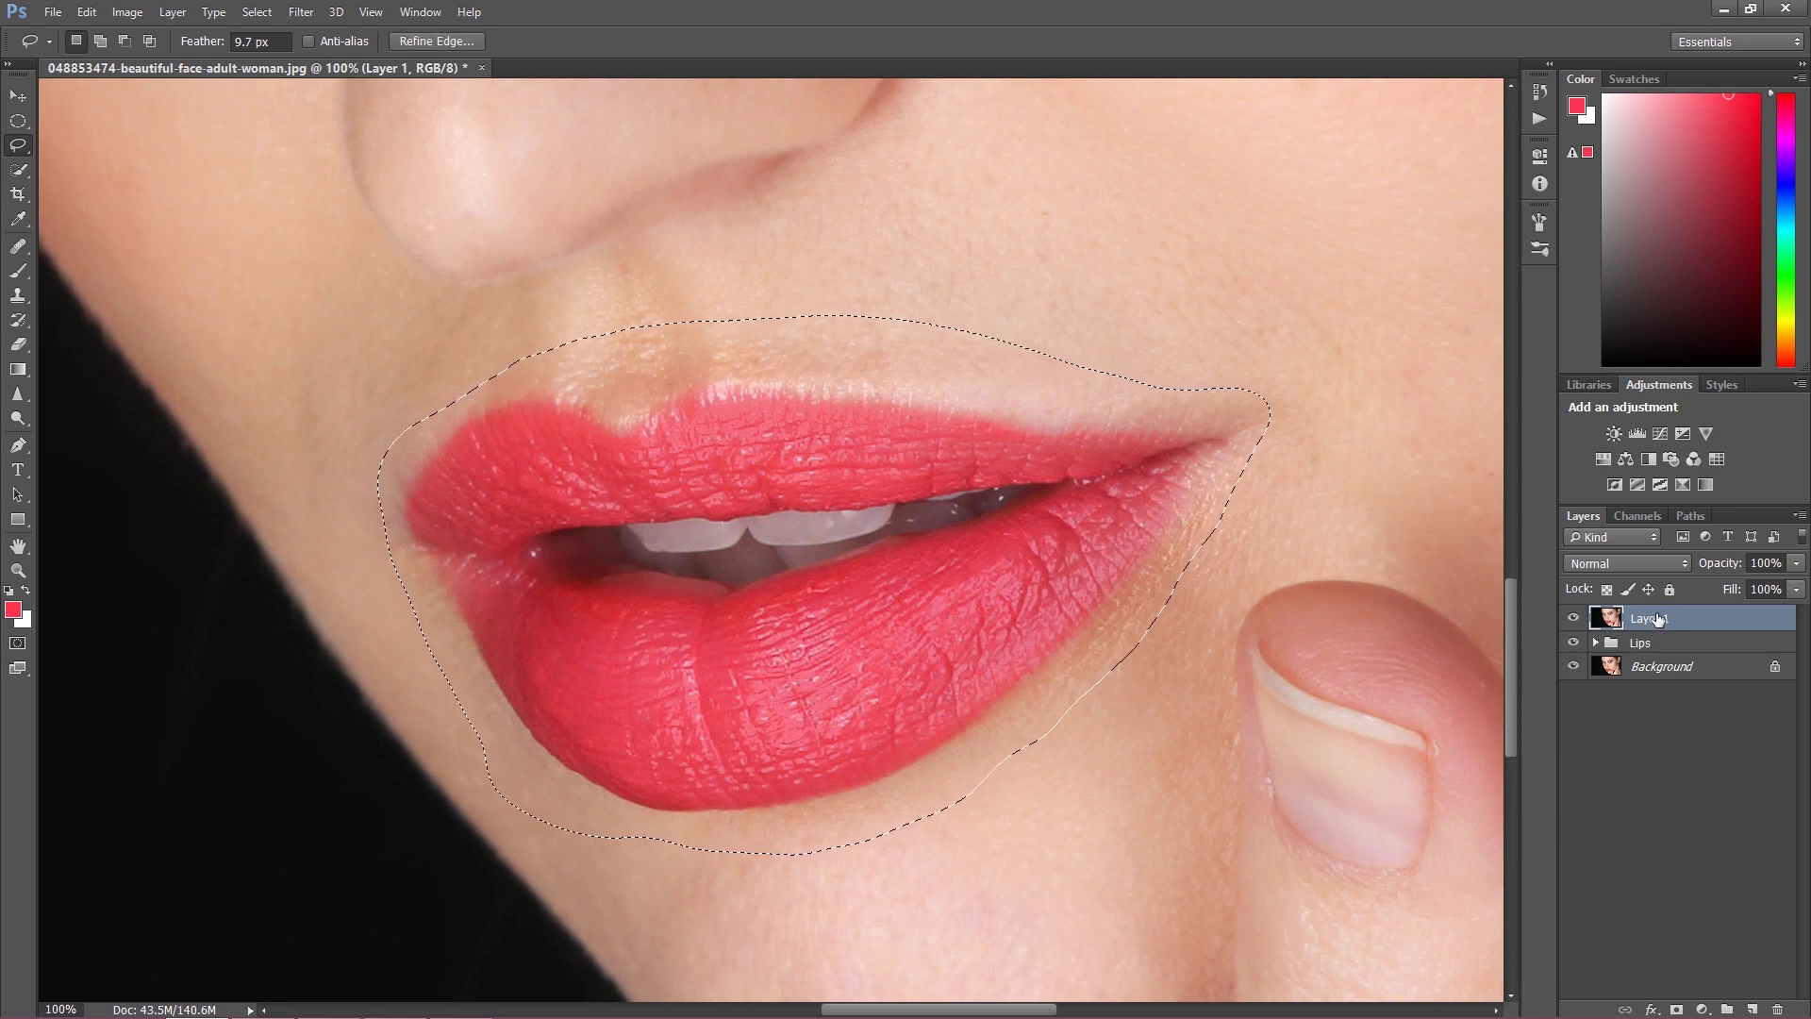
Step: Cut the selected lips area onto a new layer and delete the leftover Layer 1
right_click(1090, 510)
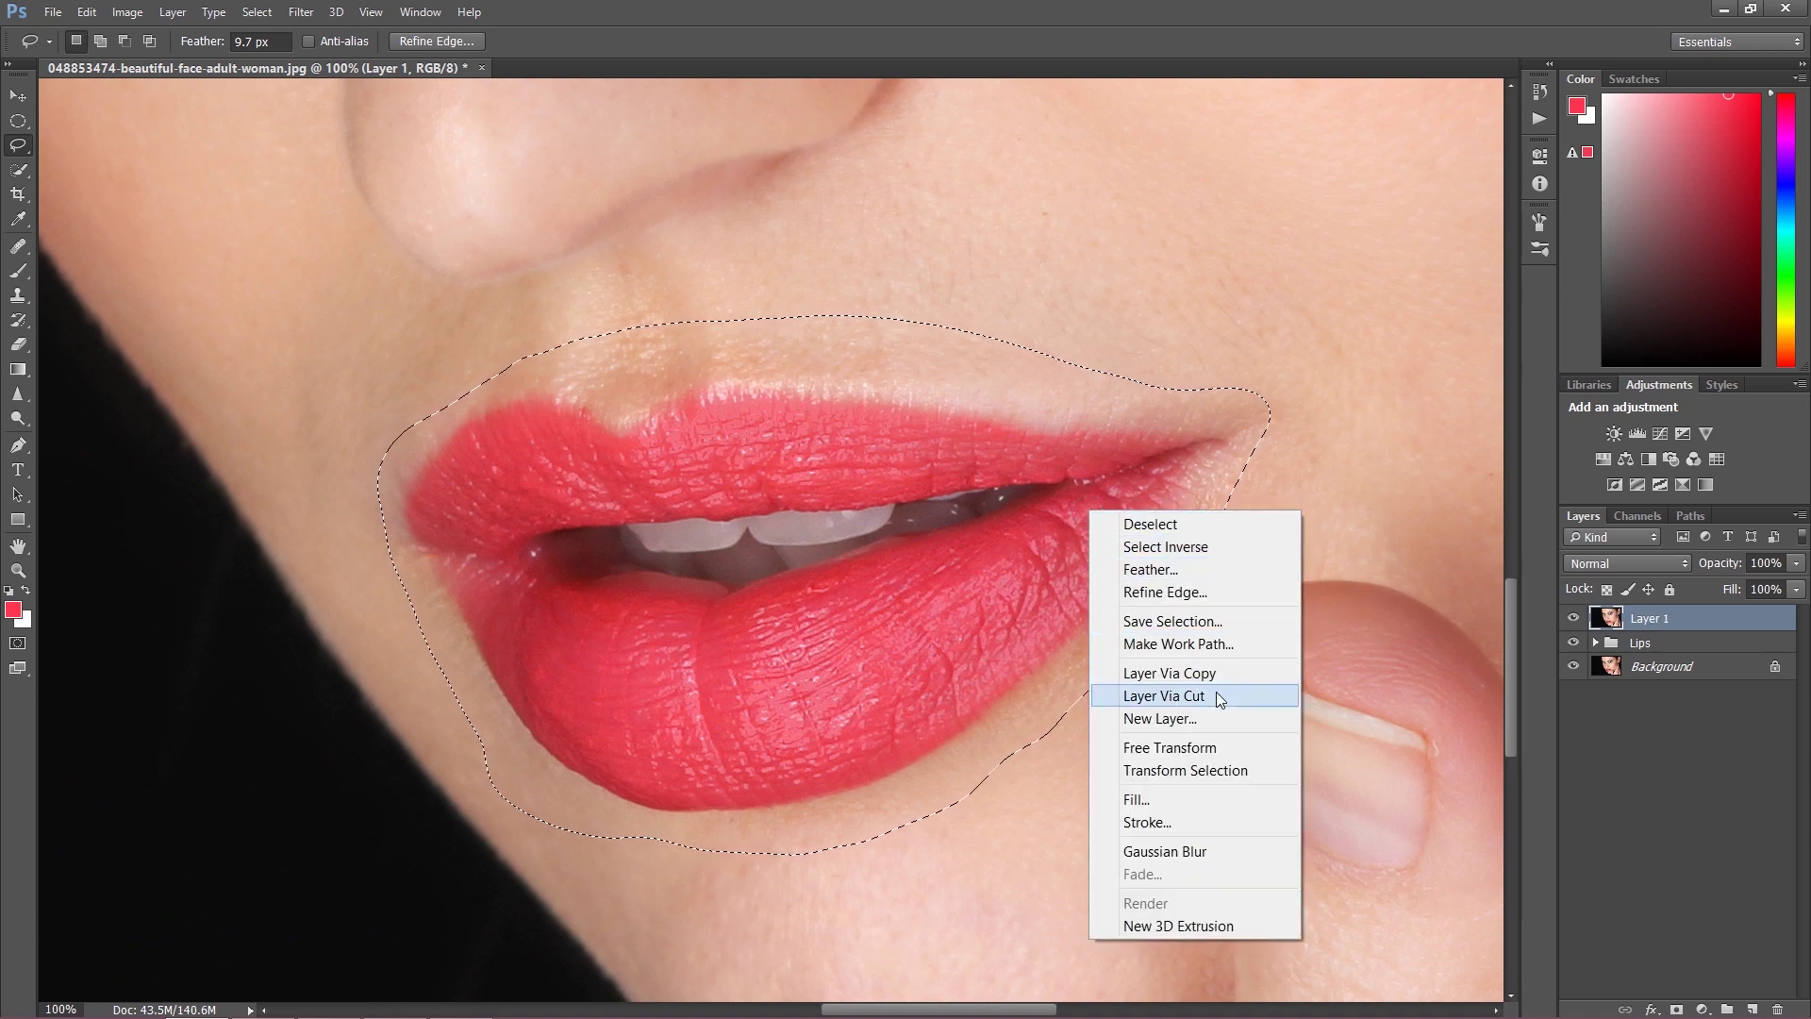
left_click(1164, 696)
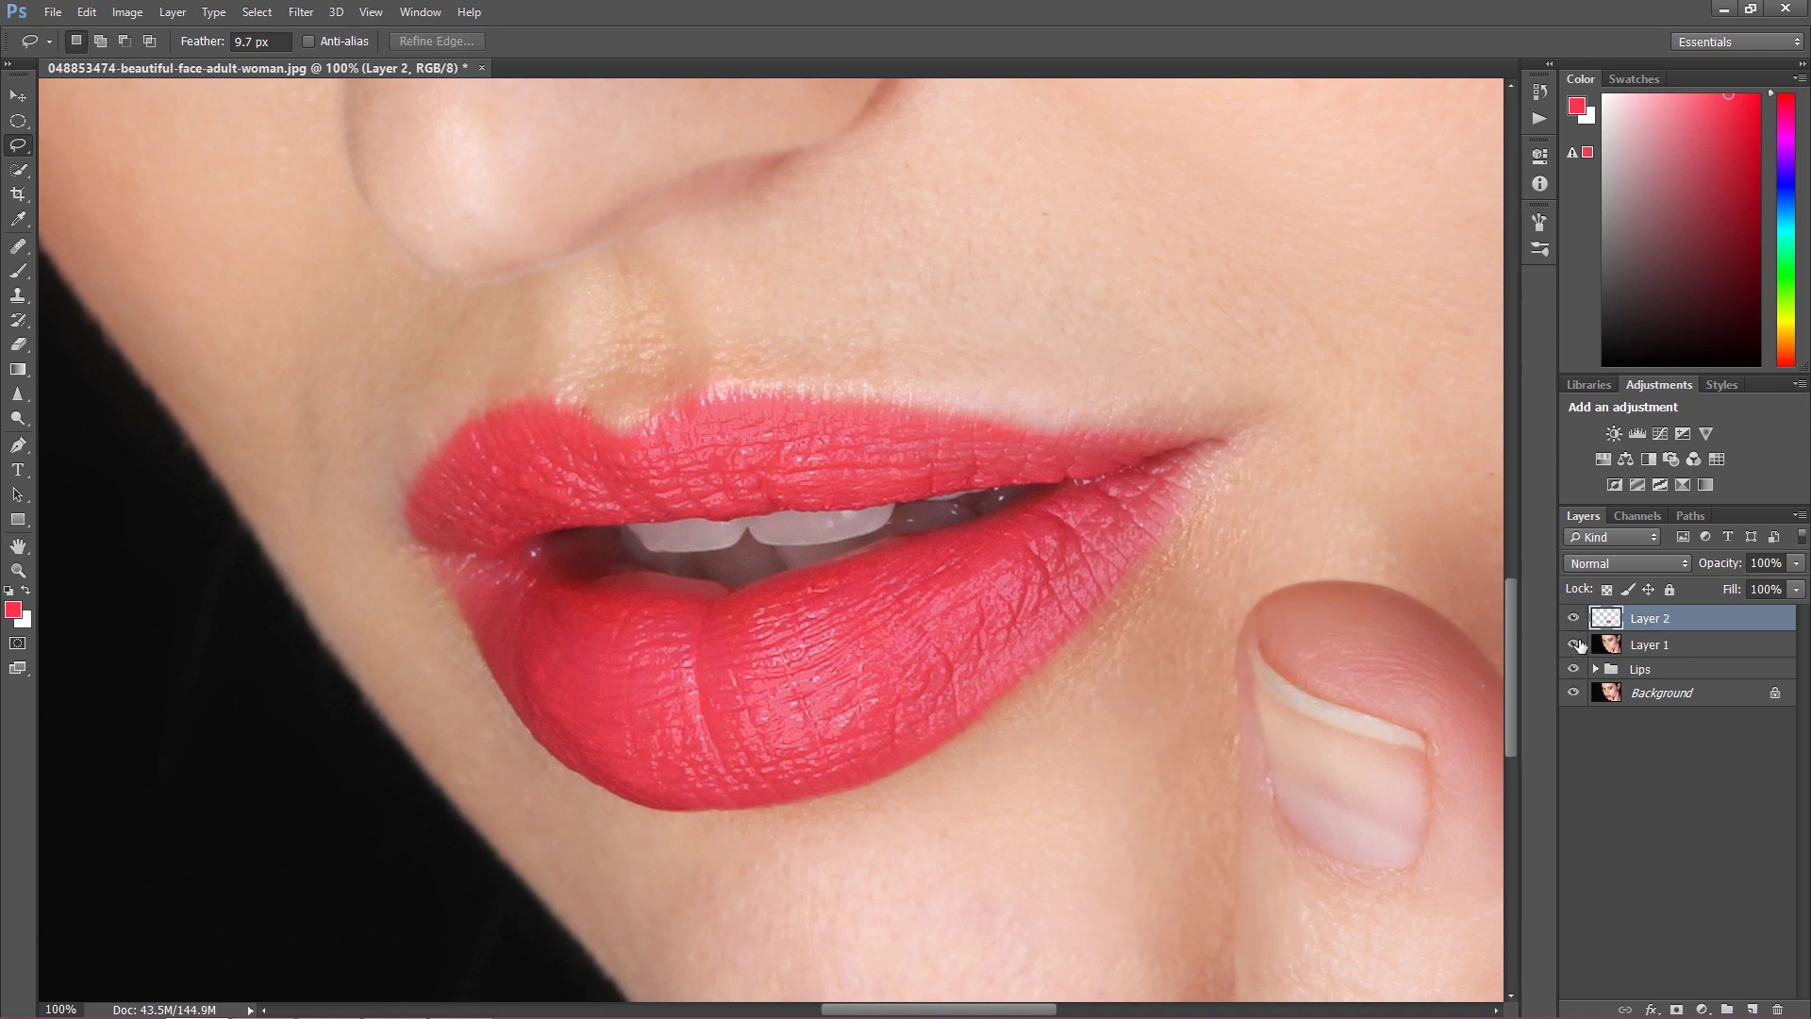
left_click_drag(1615, 645, 1603, 624)
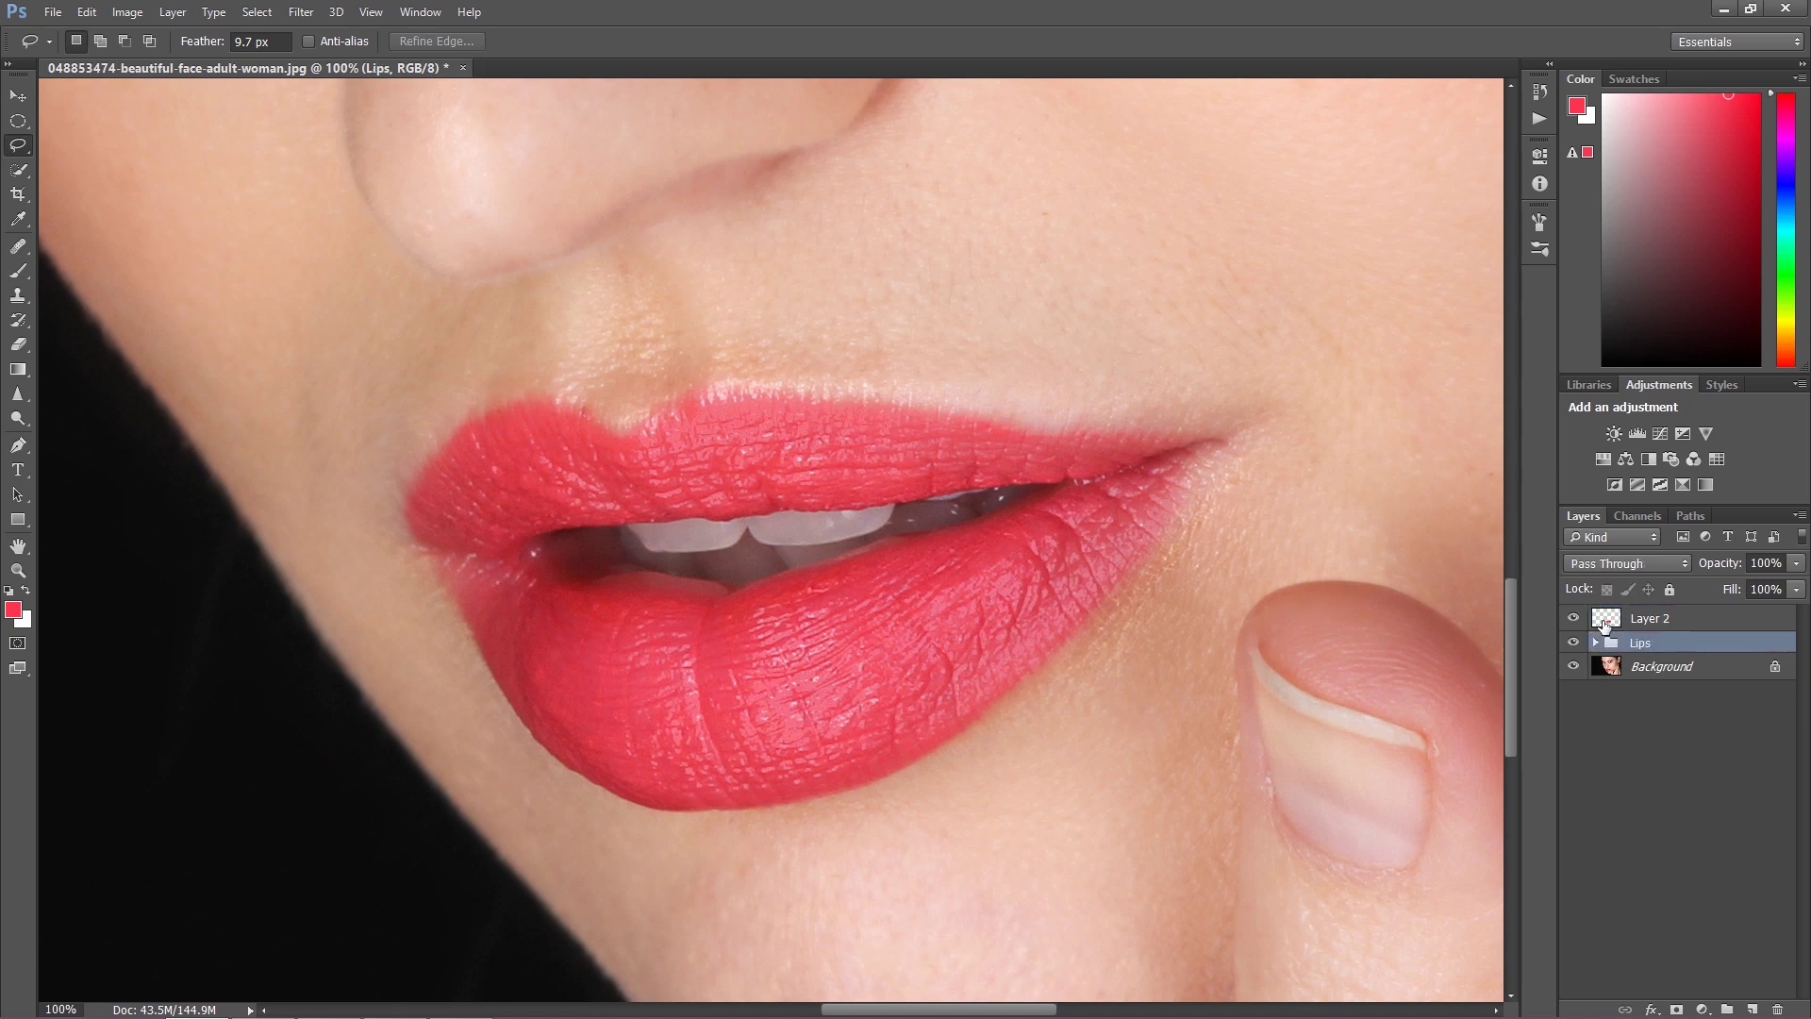
Step: Rename the cut-out lips layer as low frequency
double_click(1669, 620)
left_click_drag(1684, 618, 1572, 564)
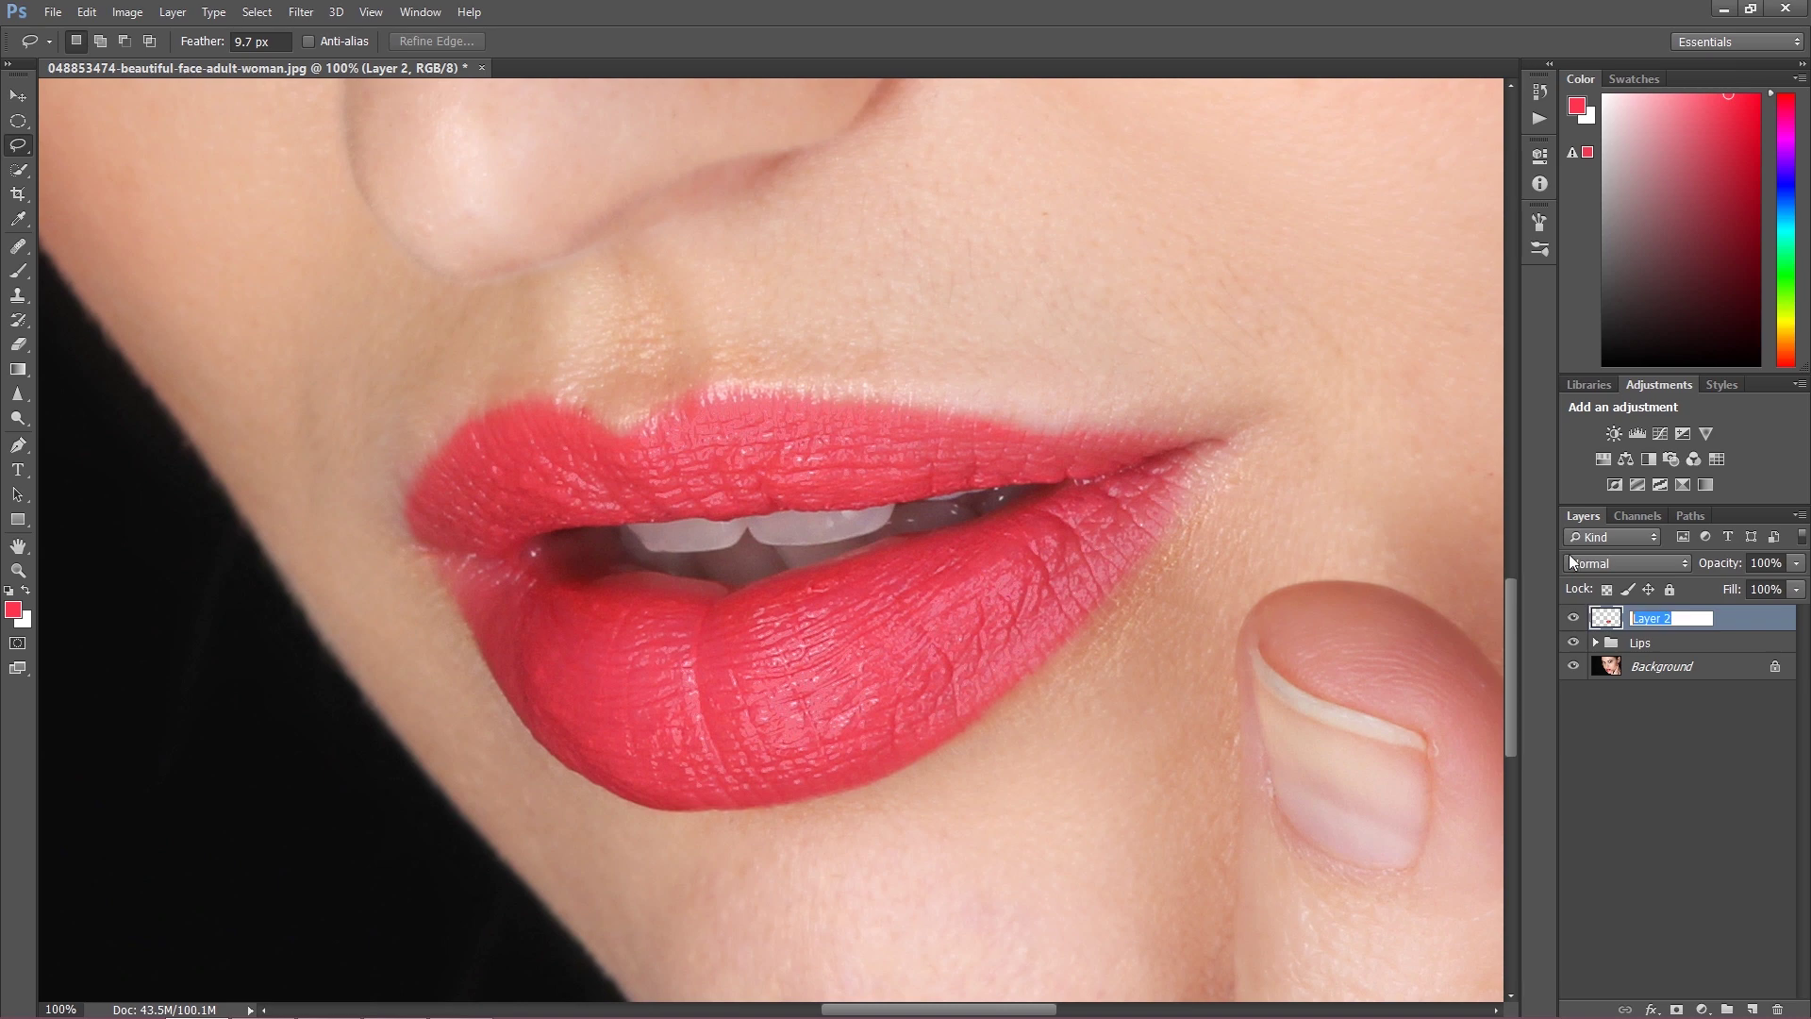
type("low frequency")
key("Return")
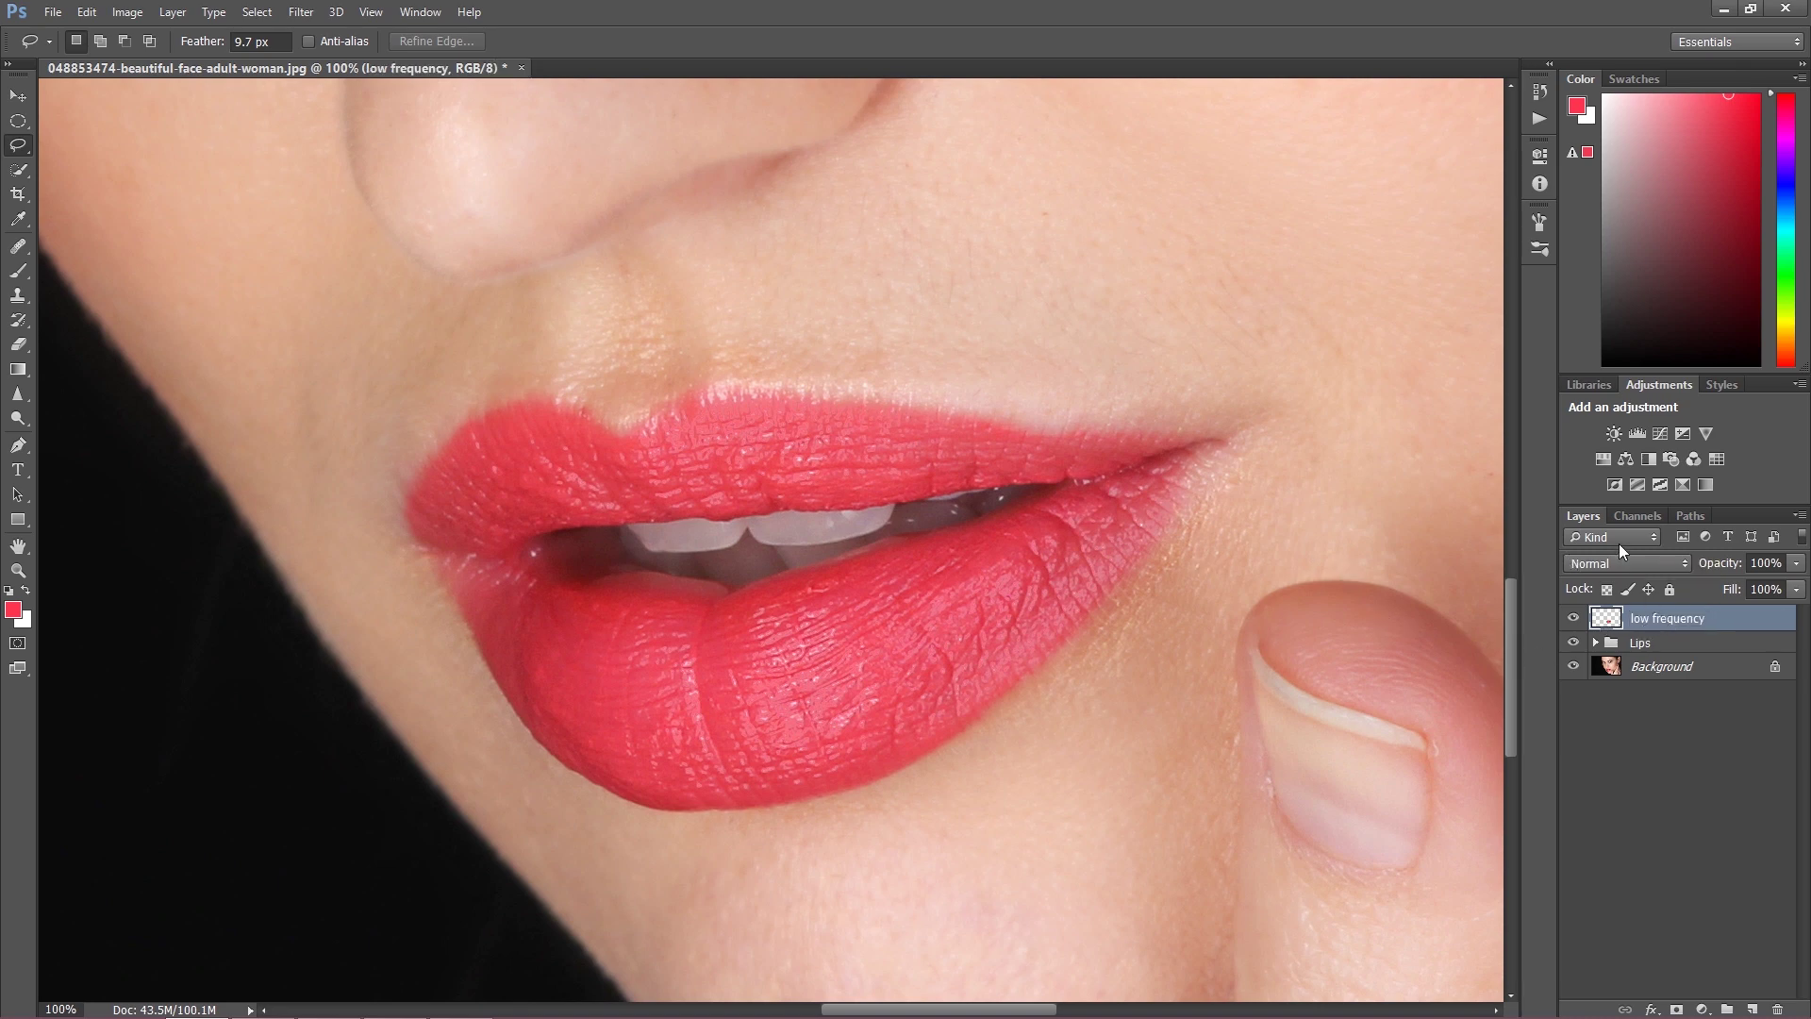
Step: Duplicate the low frequency layer and rename the copy as high frequency
key("ctrl+j")
double_click(1679, 620)
key("BackSpace")
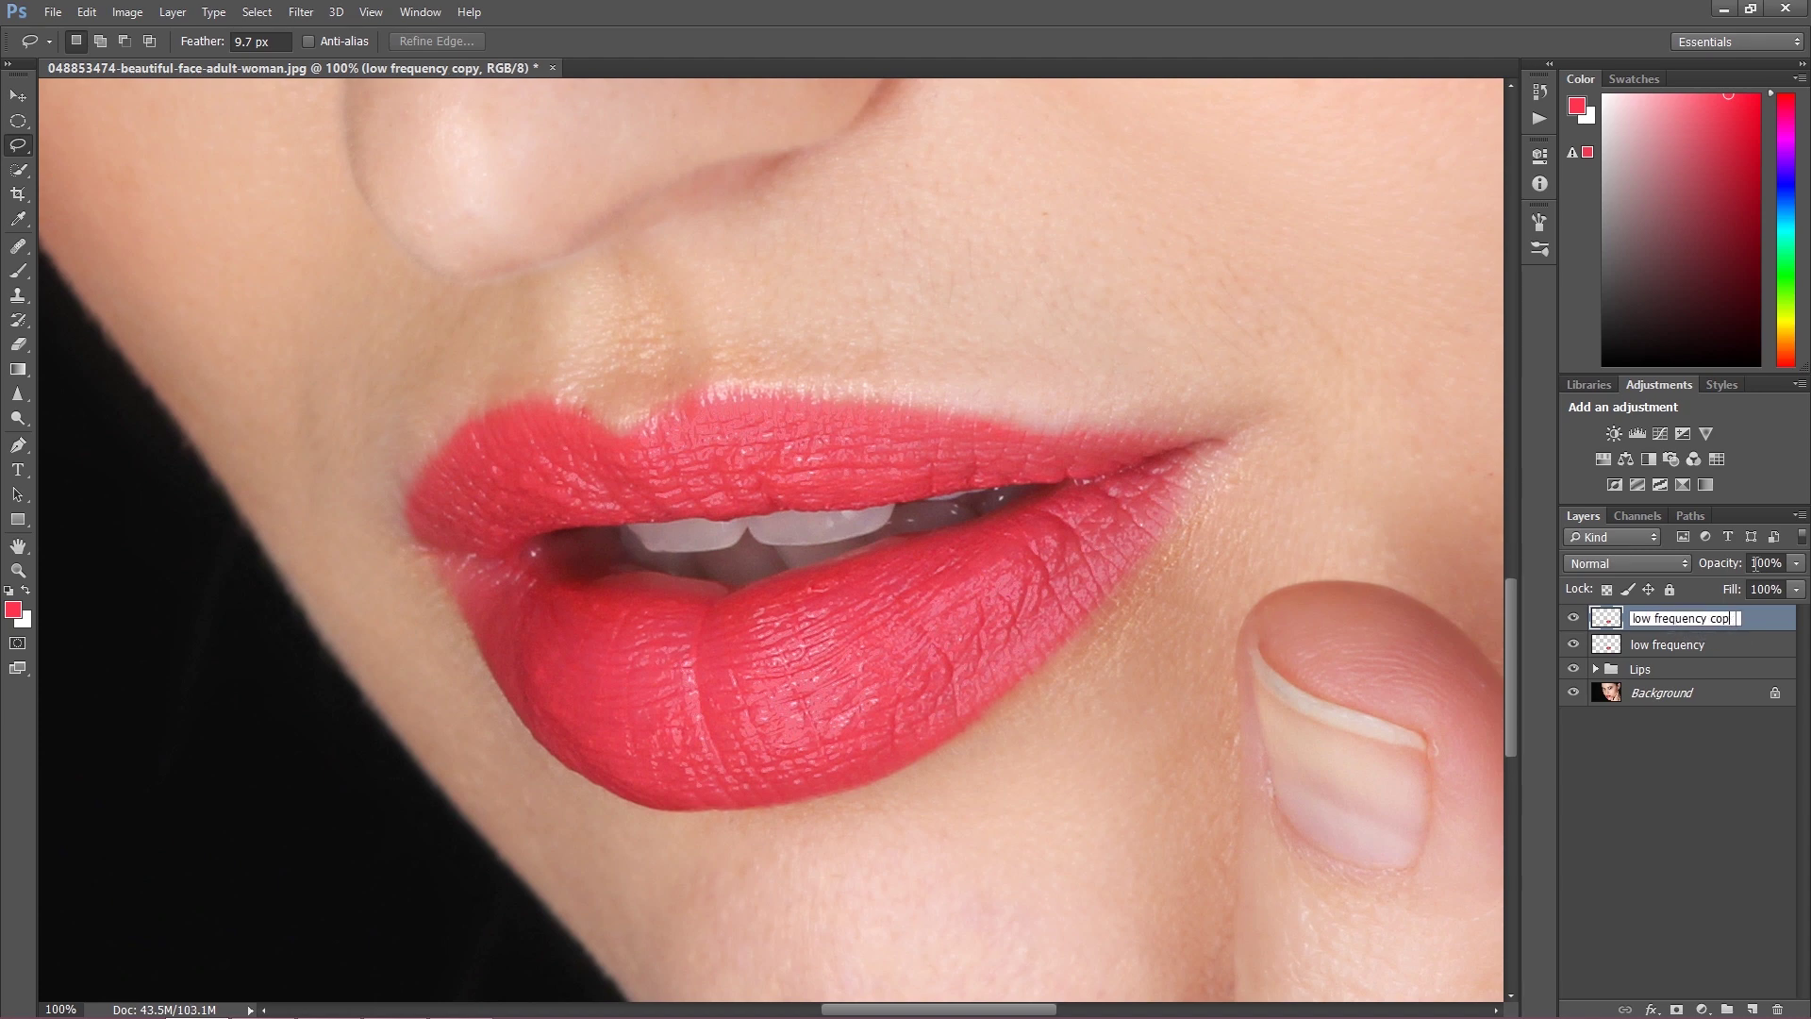
key("BackSpace")
key("BackSpace")
key("BackSpace")
key("BackSpace")
key("BackSpace")
key("BackSpace")
key("BackSpace")
key("BackSpace")
key("BackSpace")
key("BackSpace")
key("BackSpace")
key("BackSpace")
key("BackSpace")
key("BackSpace")
key("BackSpace")
key("BackSpace")
key("BackSpace")
type("high frequency")
key("Return")
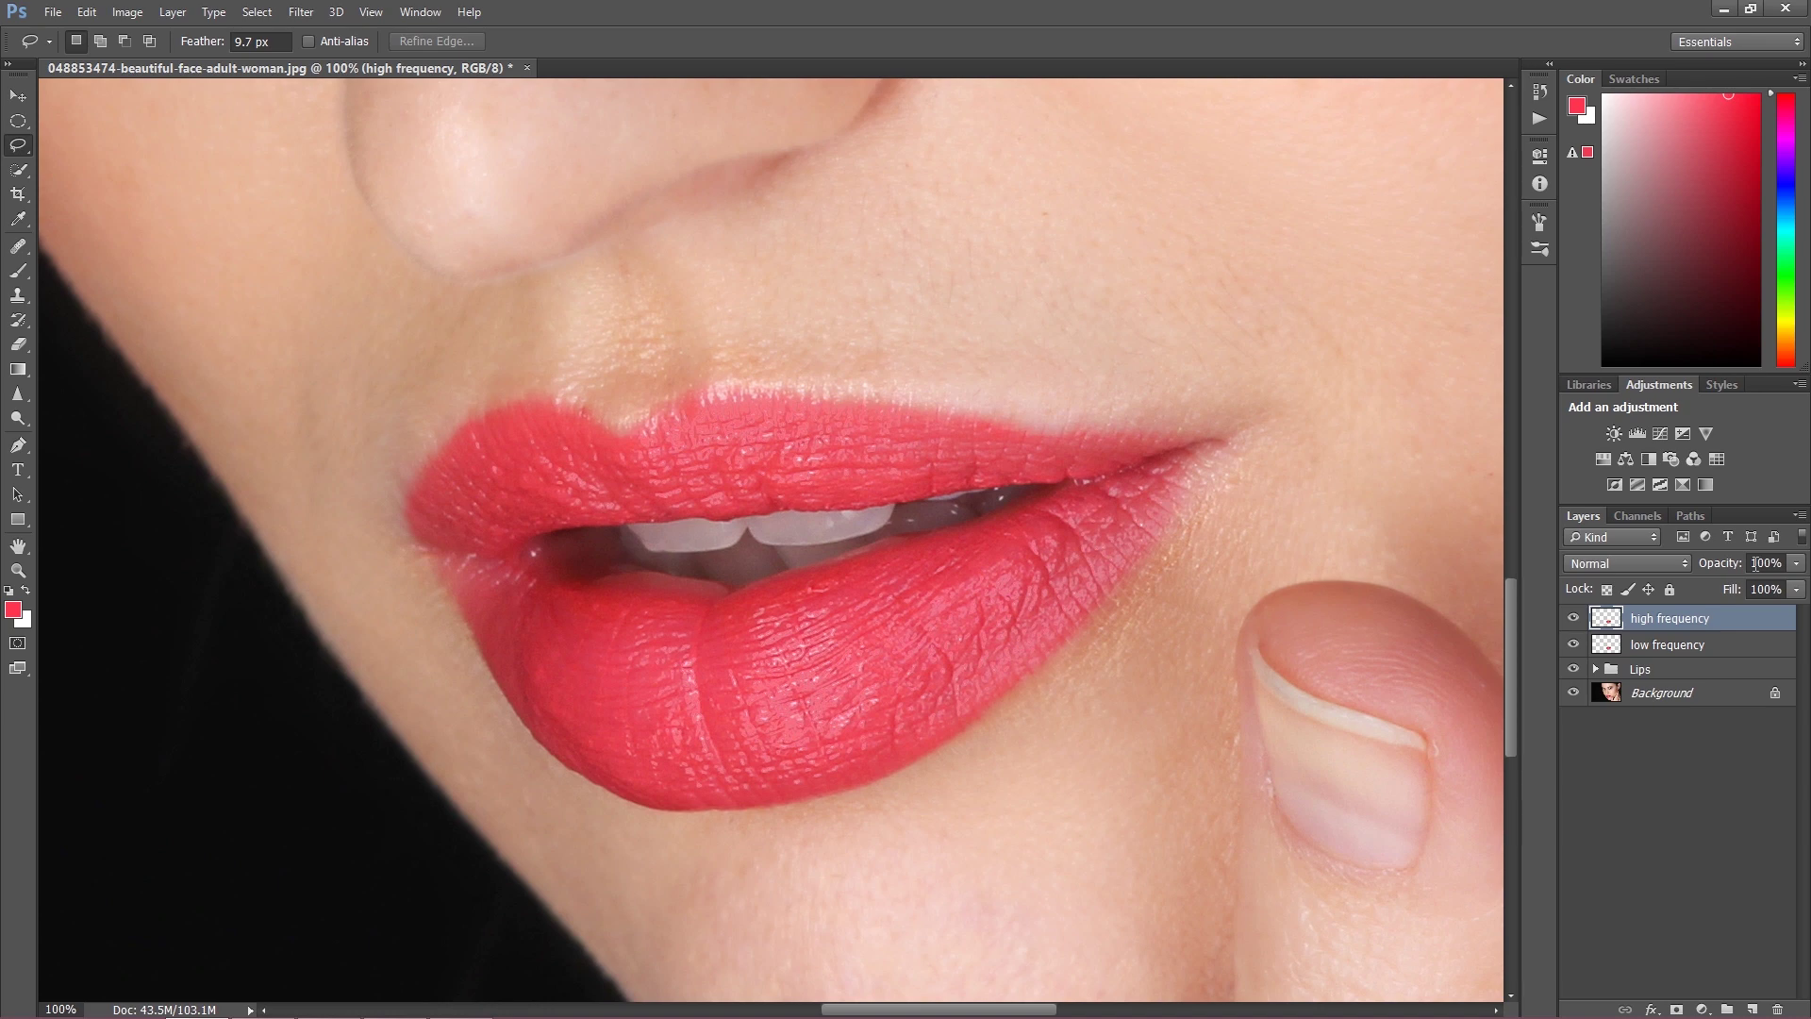
Step: Hide the high frequency layer and apply a Gaussian Blur with the preset radius to the low frequency layer
left_click(1572, 618)
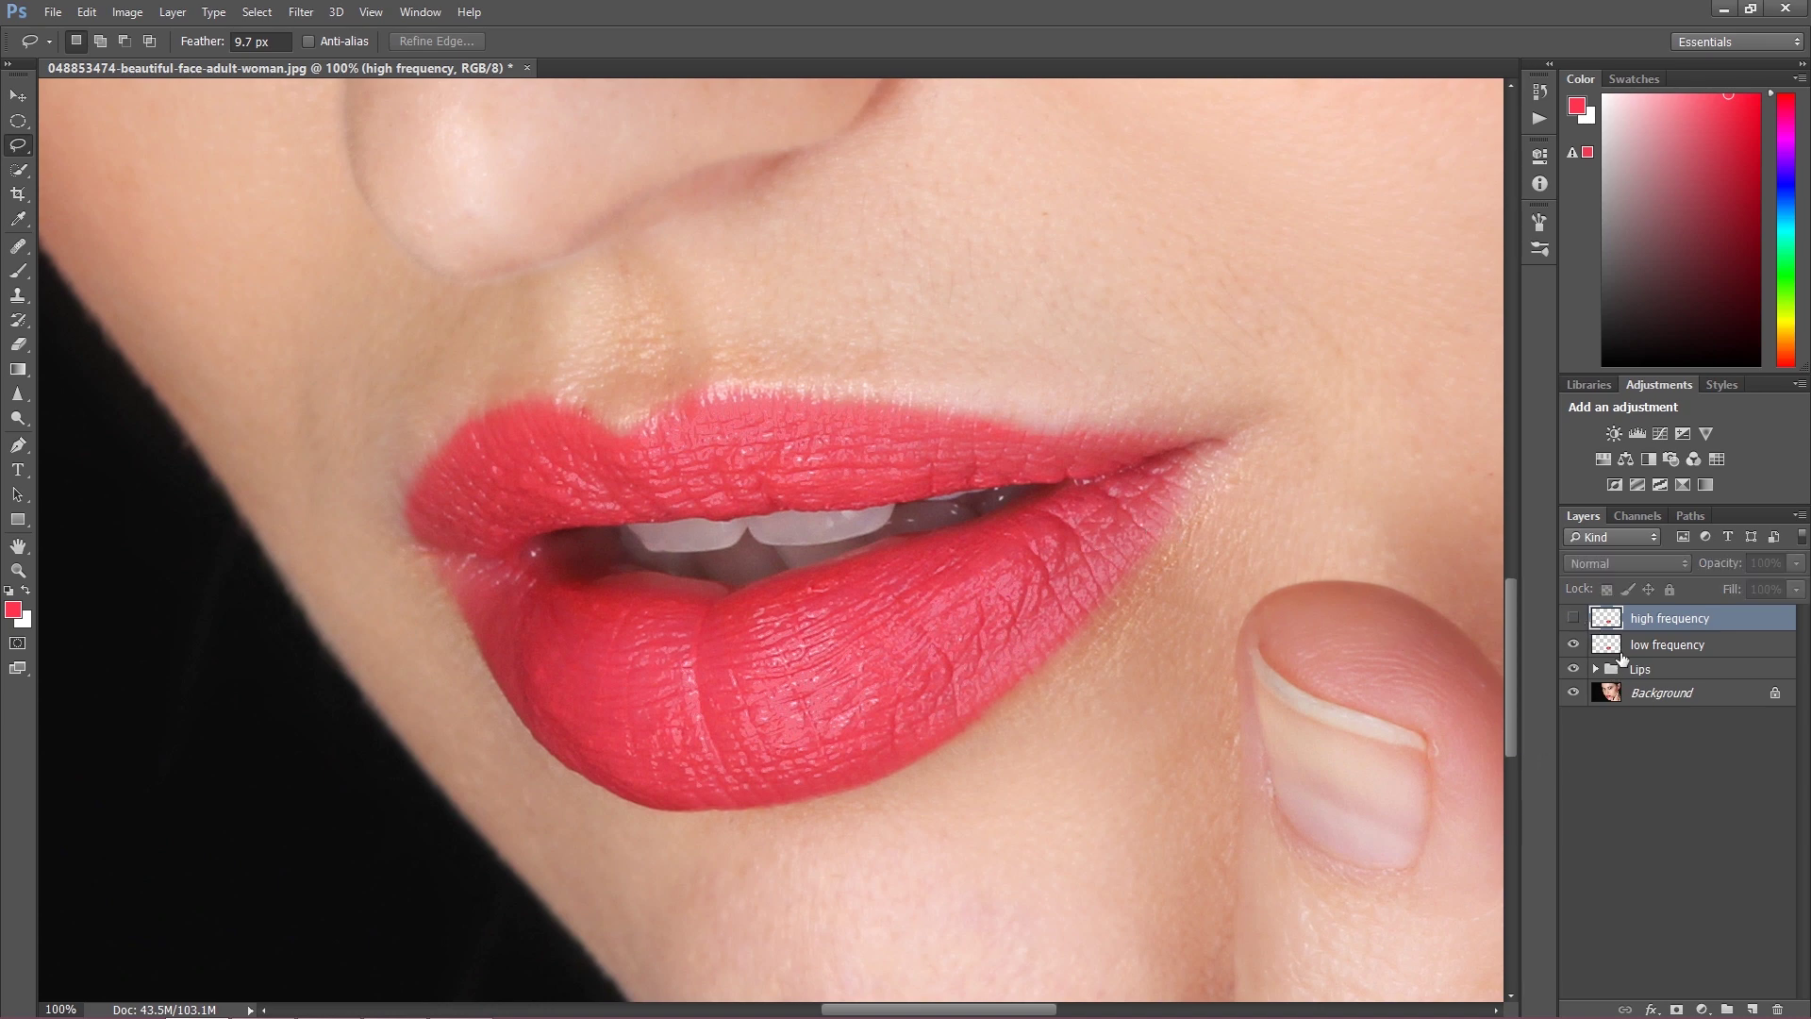
left_click(1616, 650)
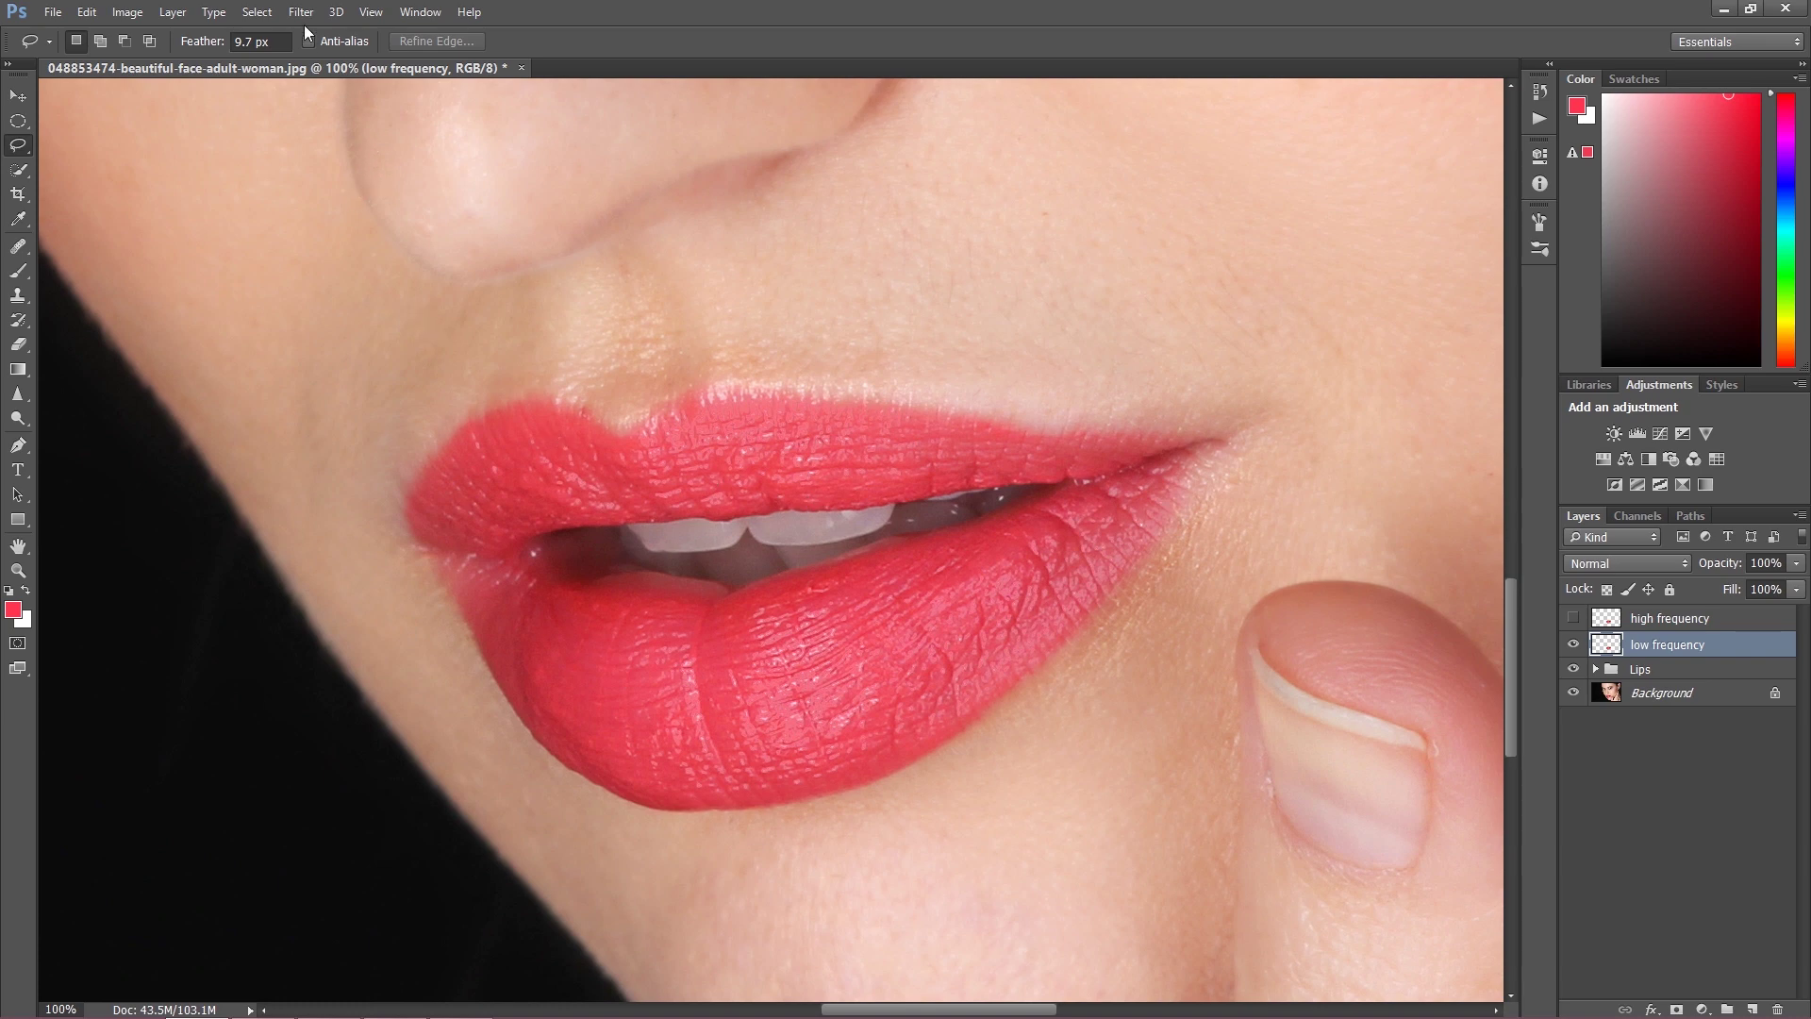
left_click(301, 12)
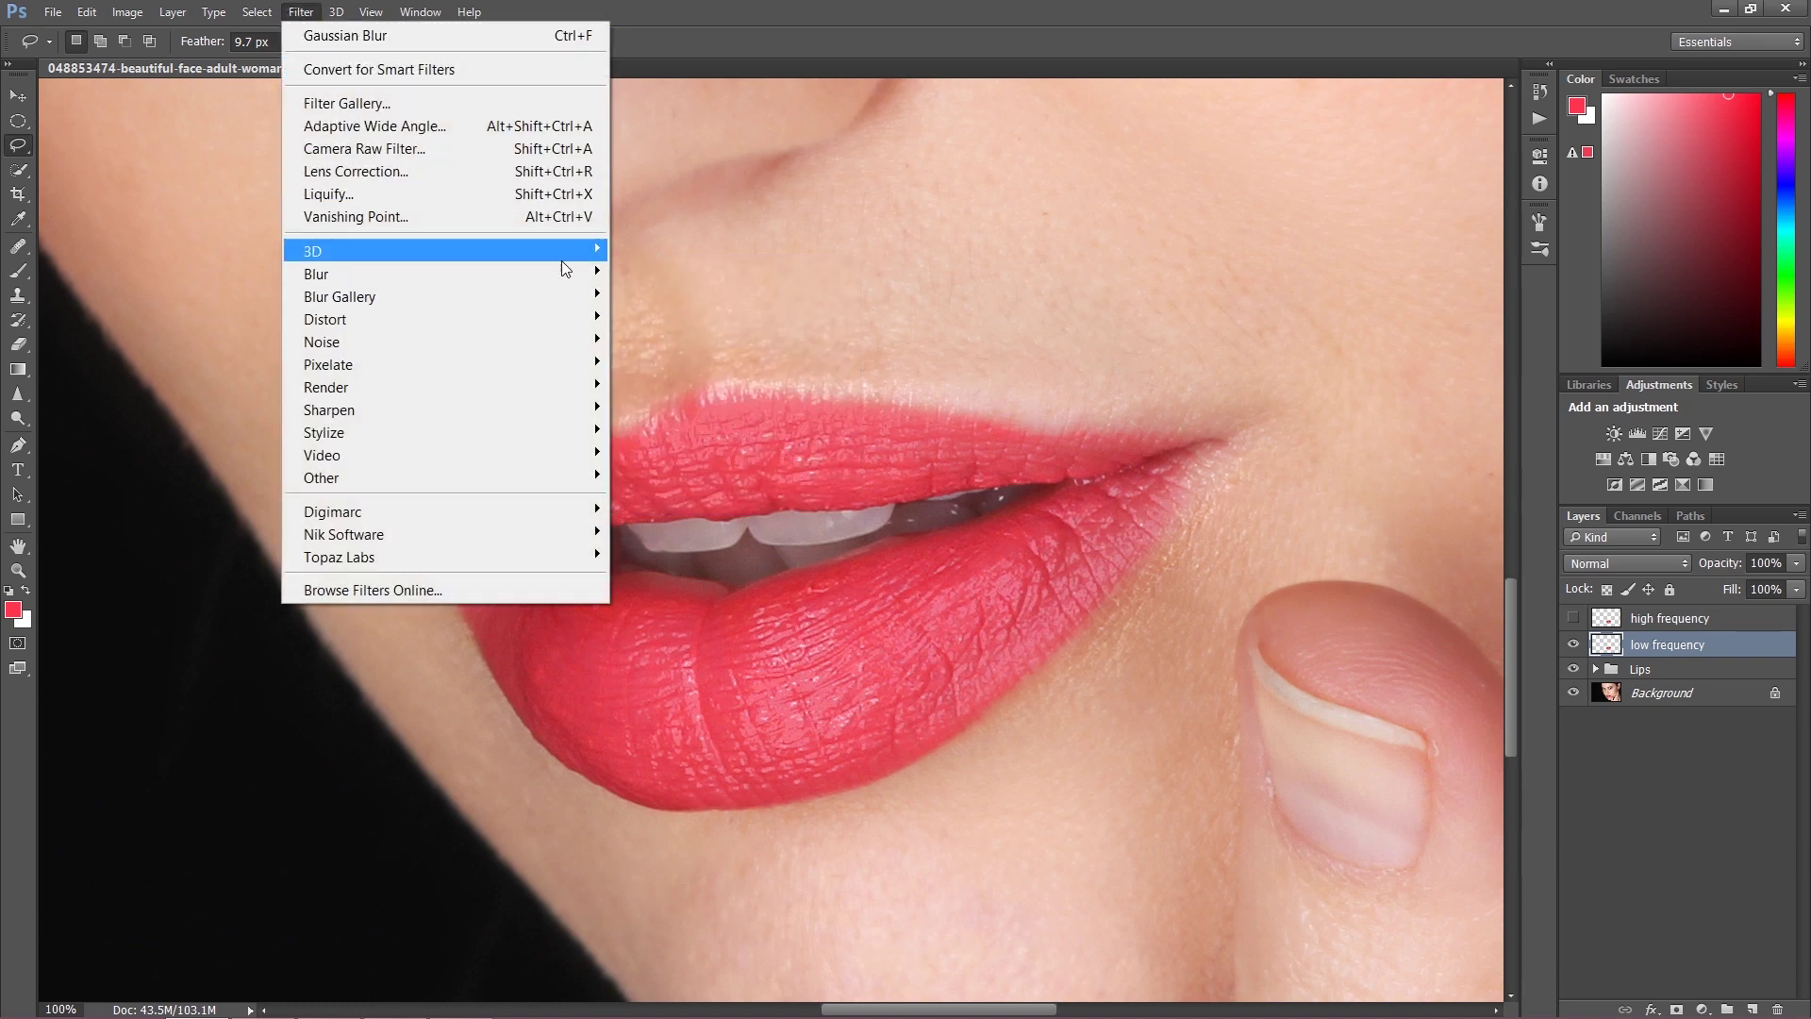
mouse_move(566, 274)
left_click(672, 358)
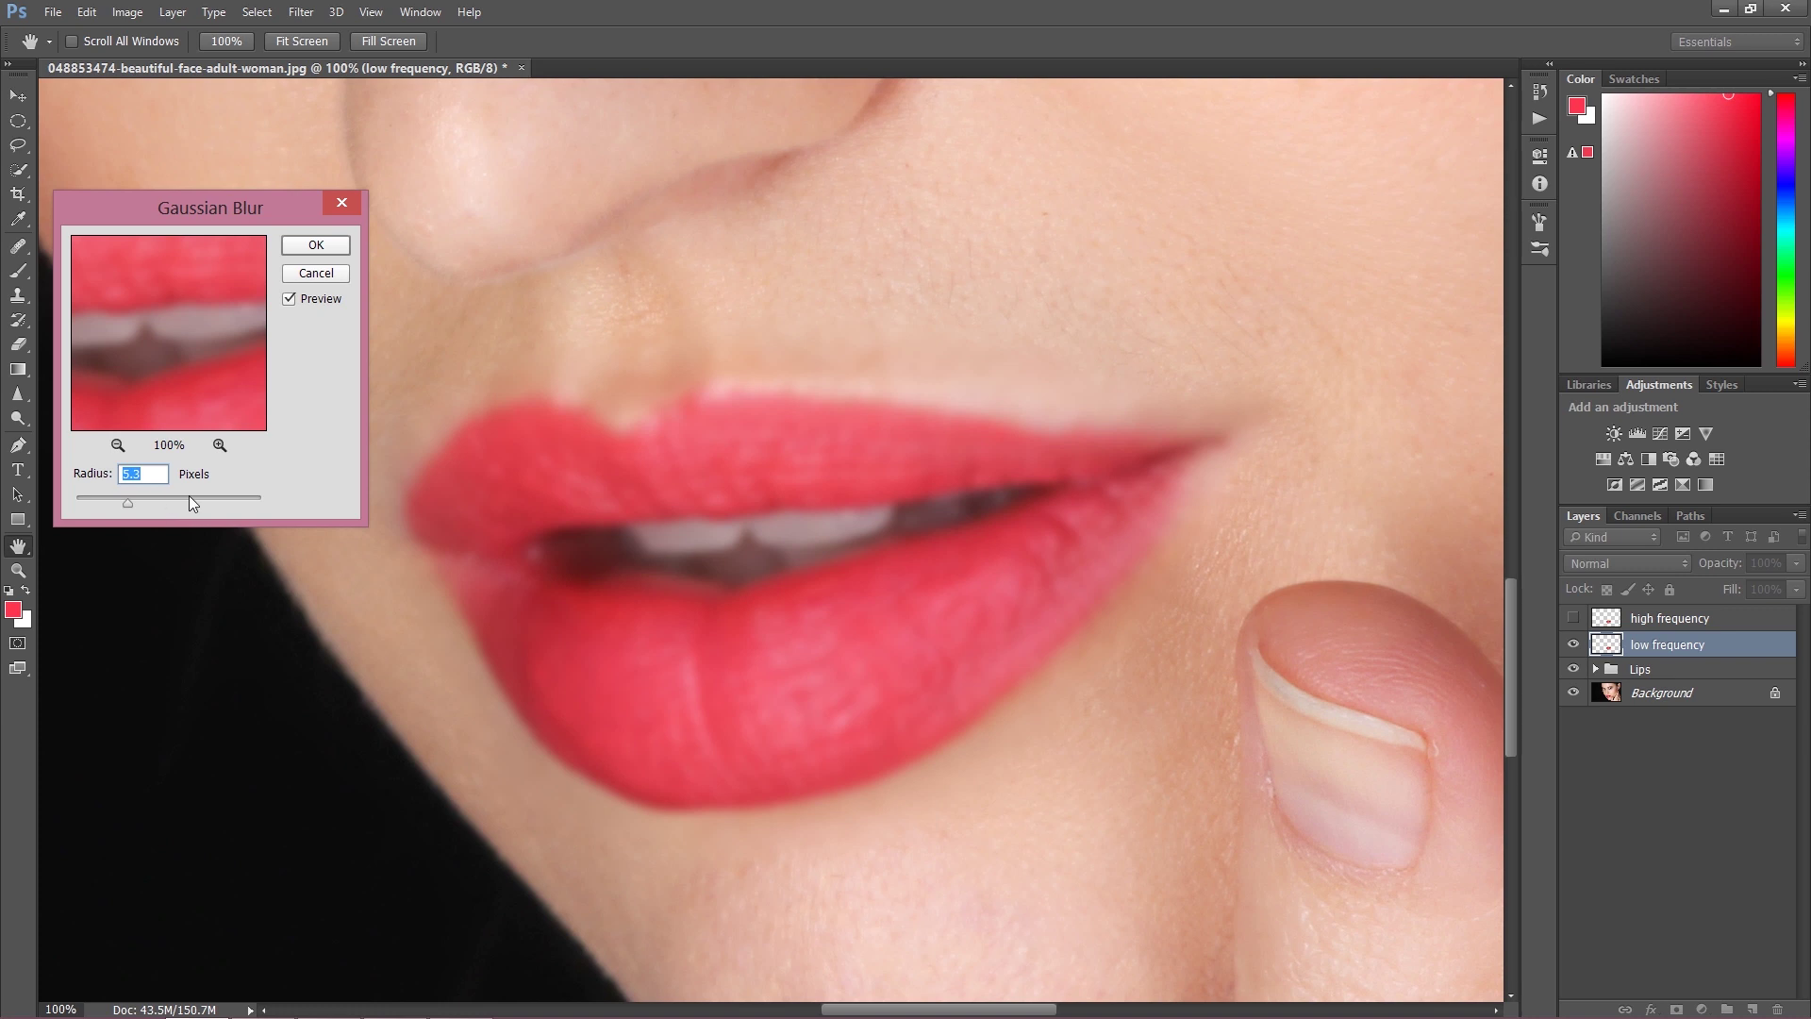
left_click(316, 245)
key("l")
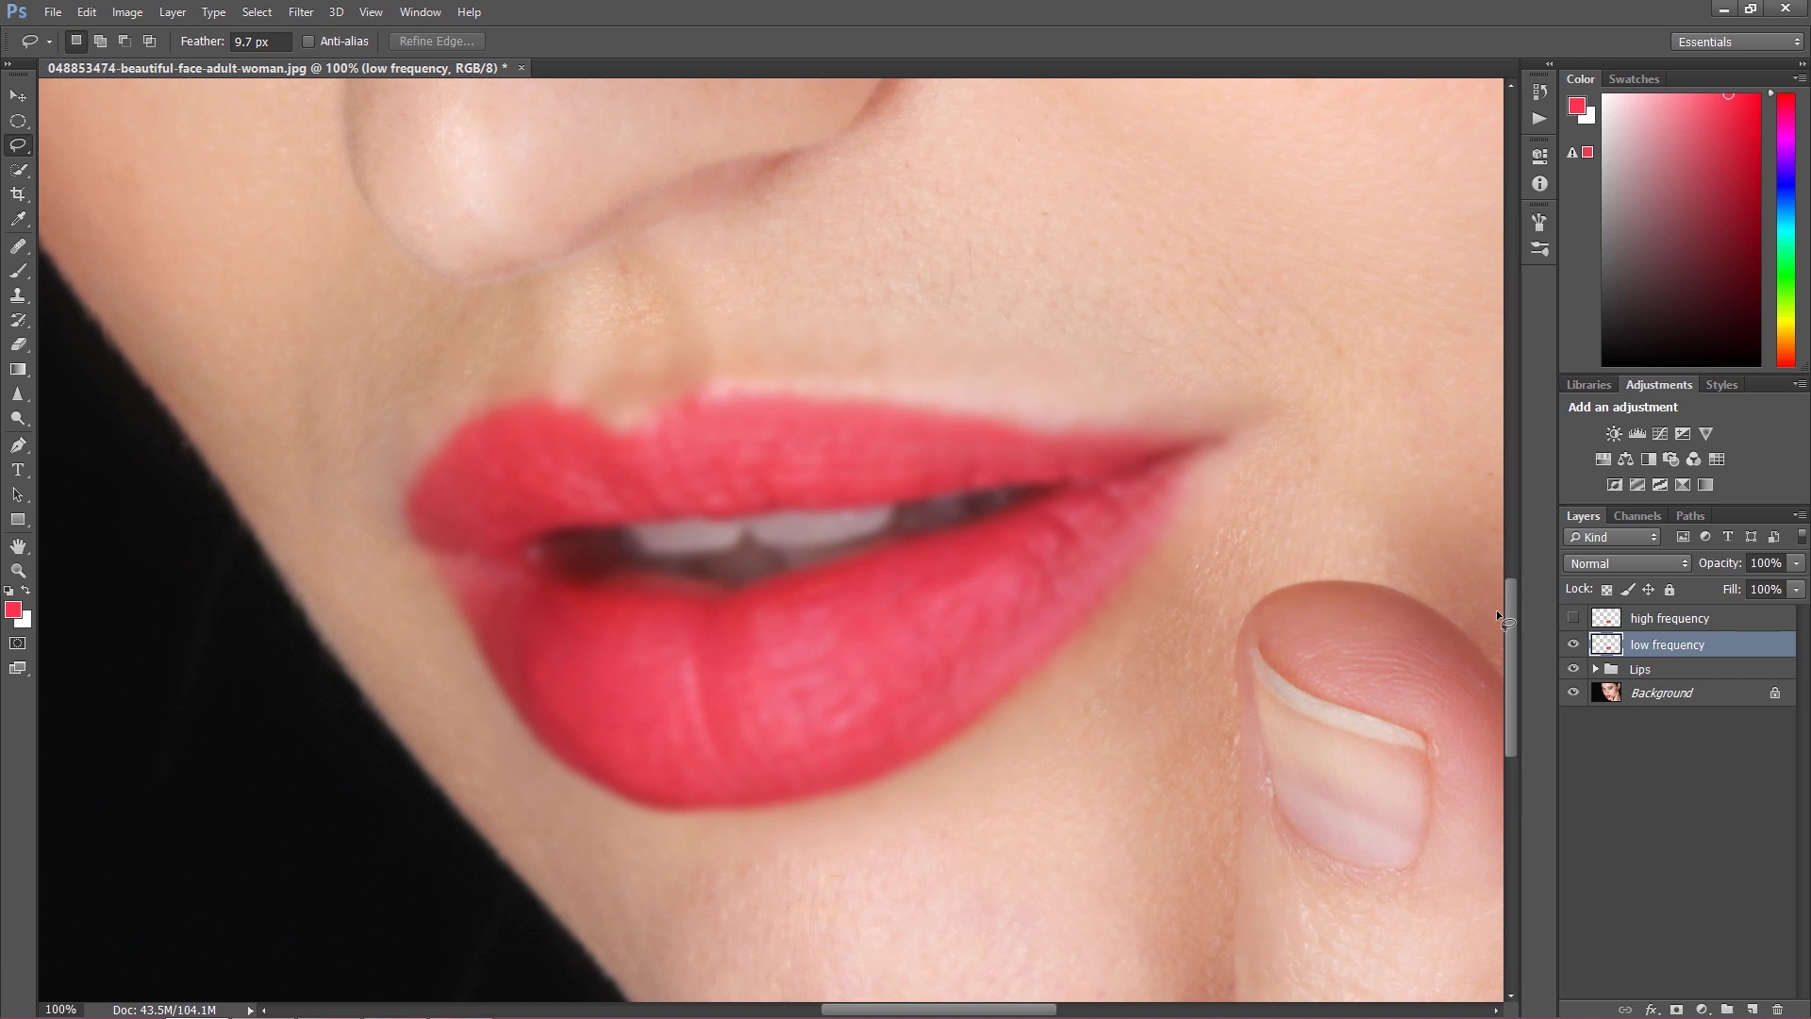
Step: Show the high frequency layer and run Apply Image on it with low frequency as source layer, Subtract blending, scale 2 and offset 128
left_click(1573, 617)
left_click(1647, 623)
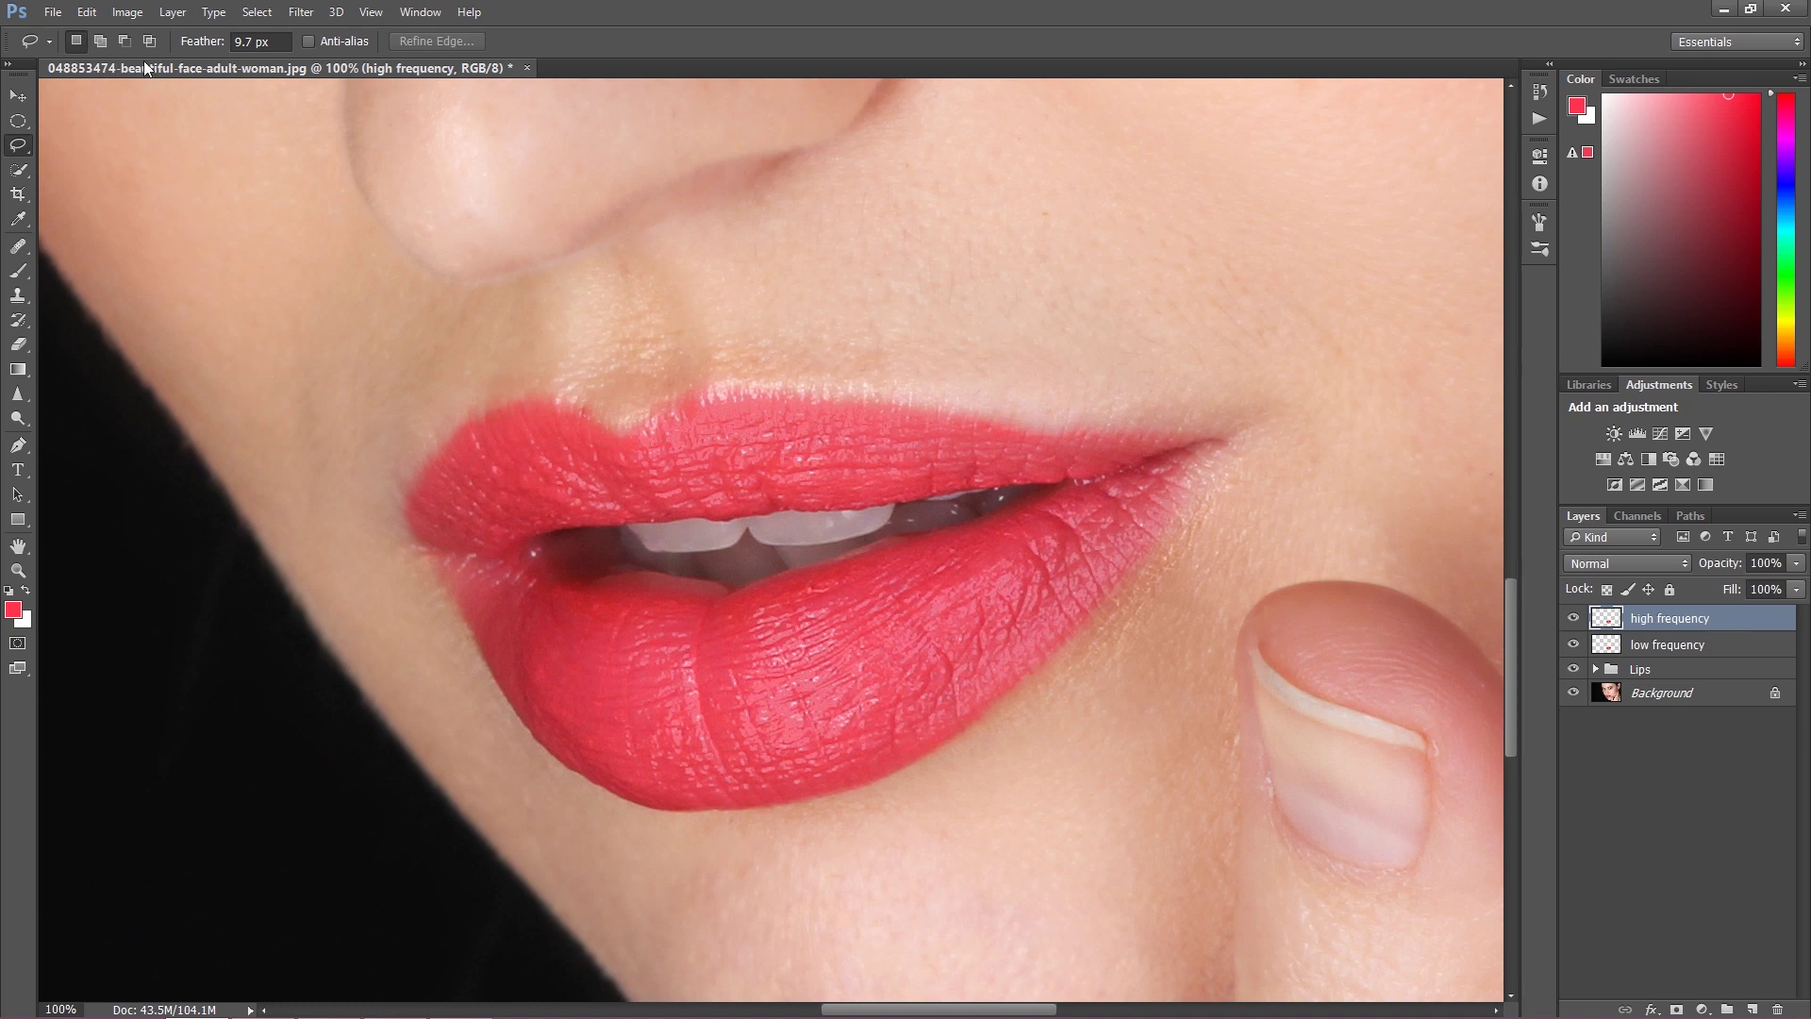
left_click(126, 14)
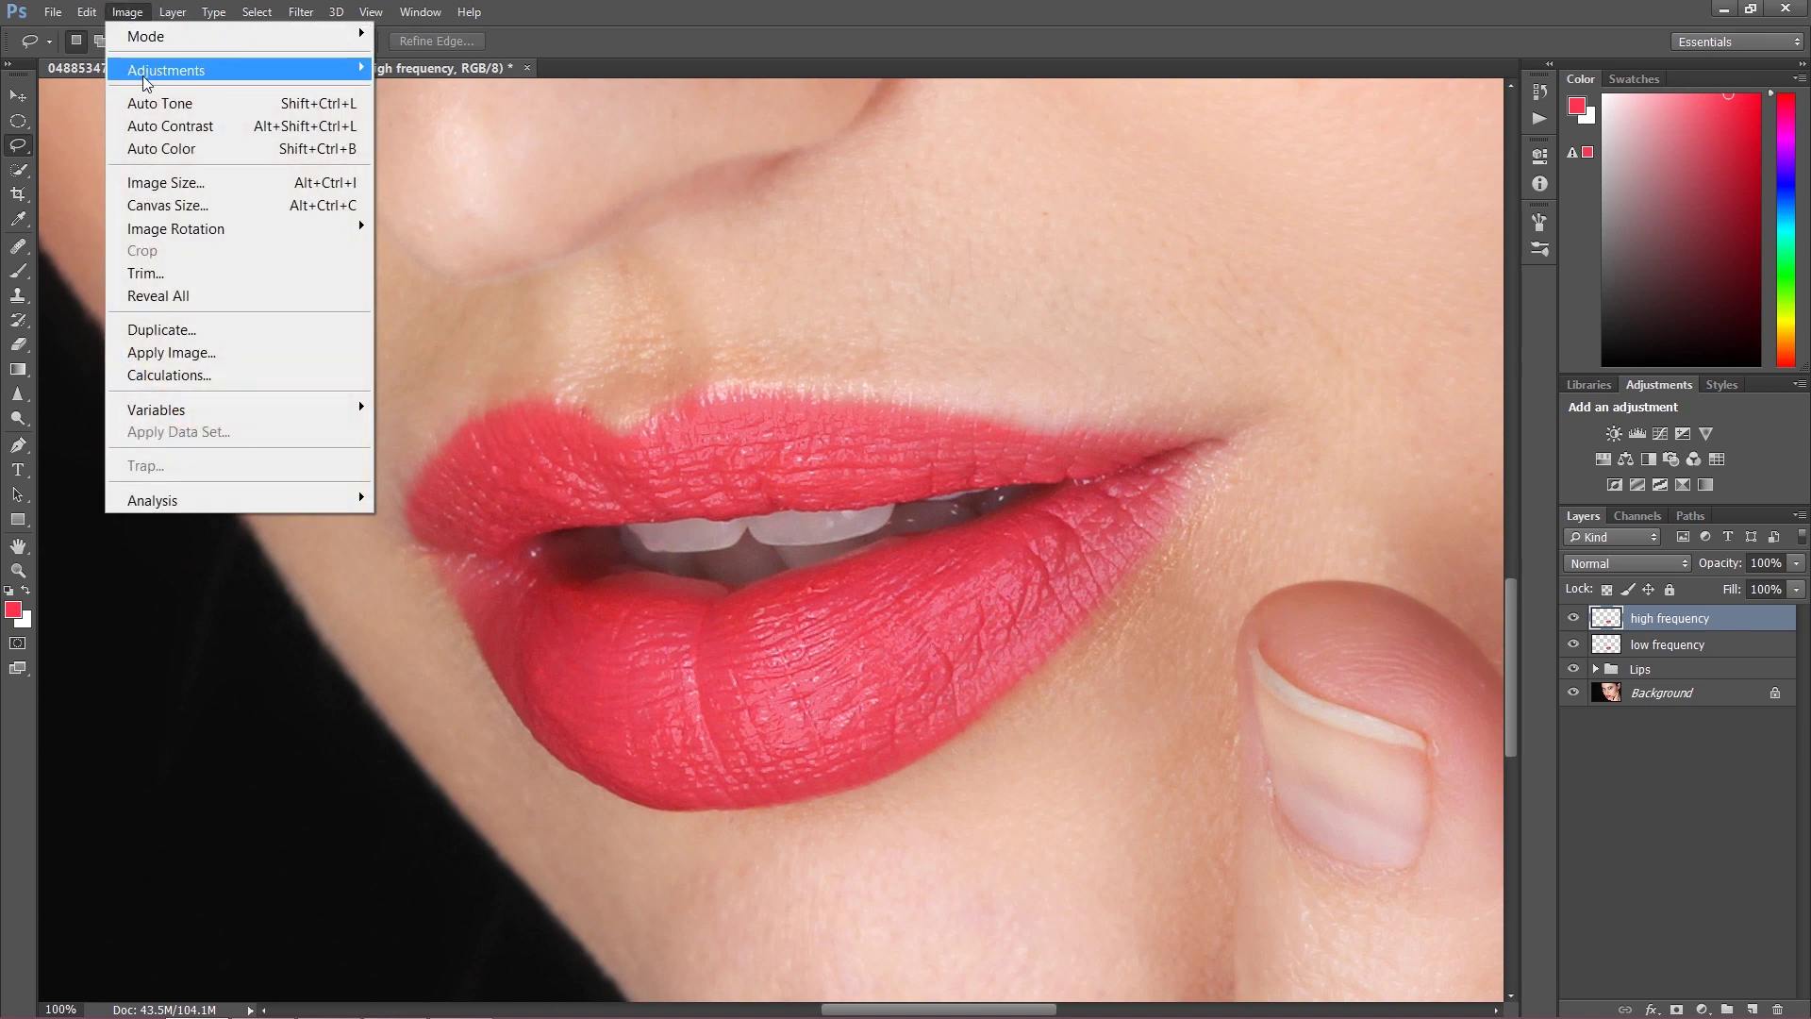
left_click(184, 352)
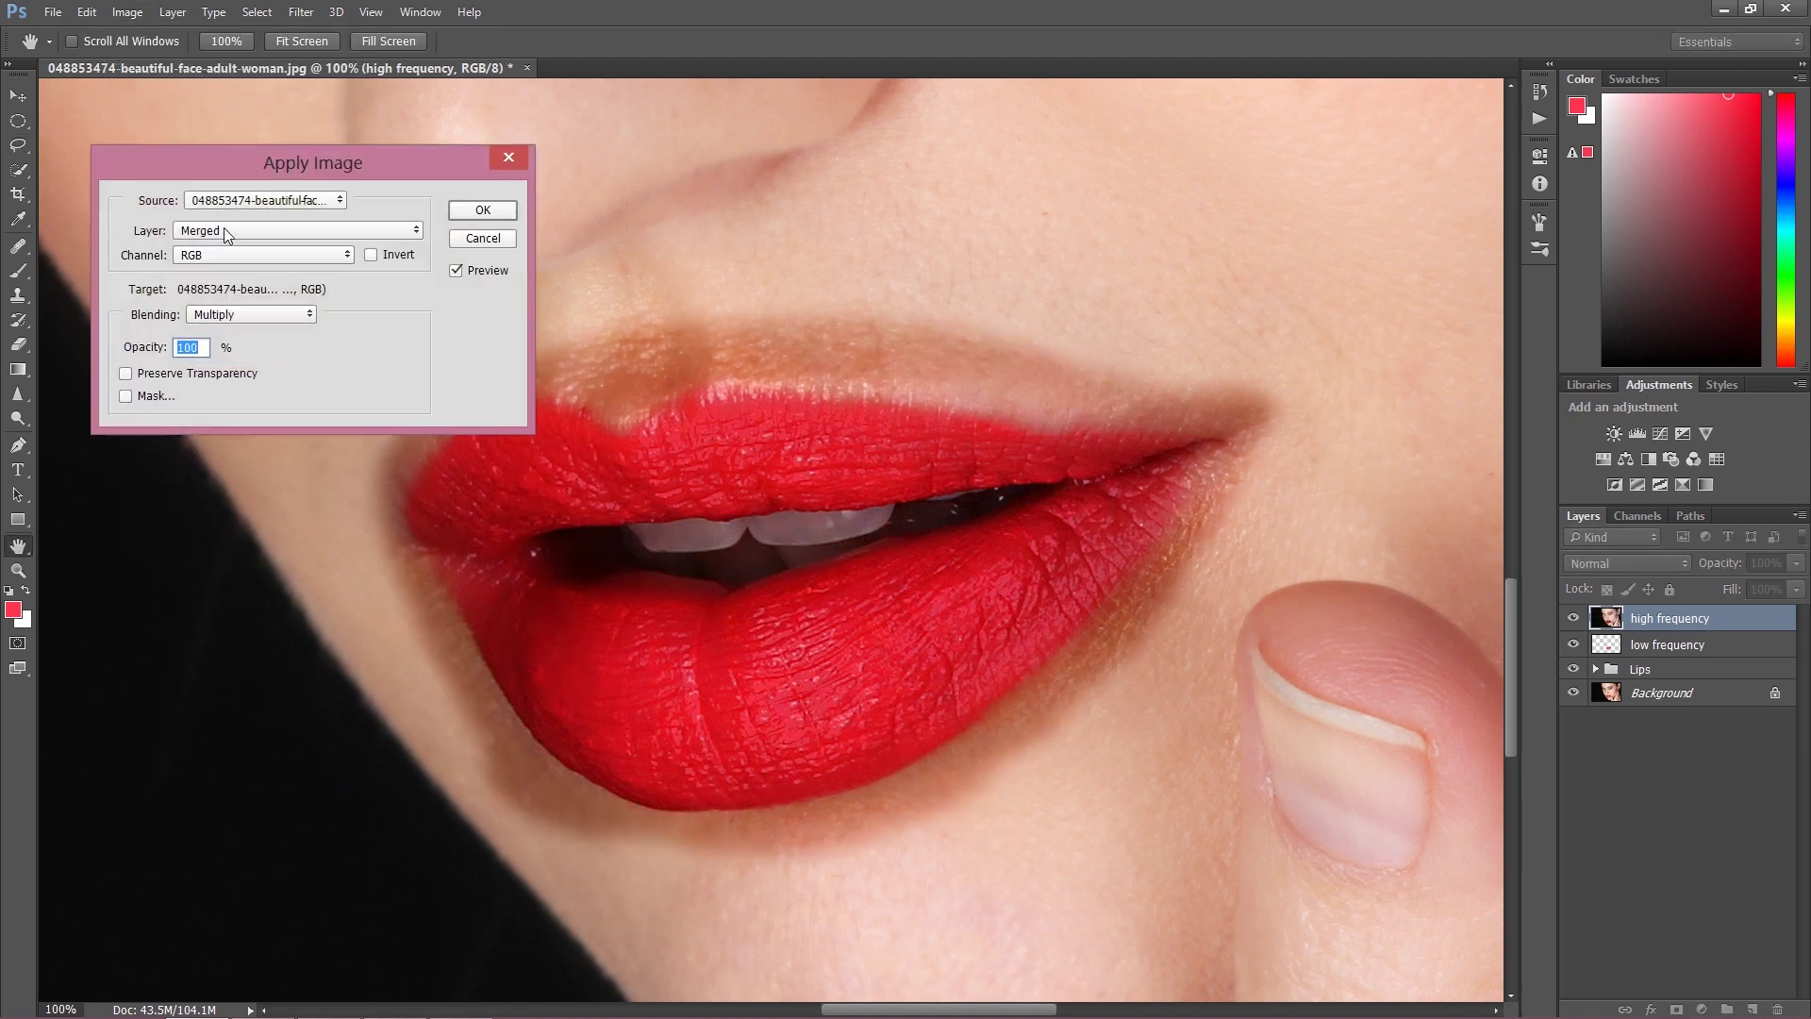
left_click(221, 232)
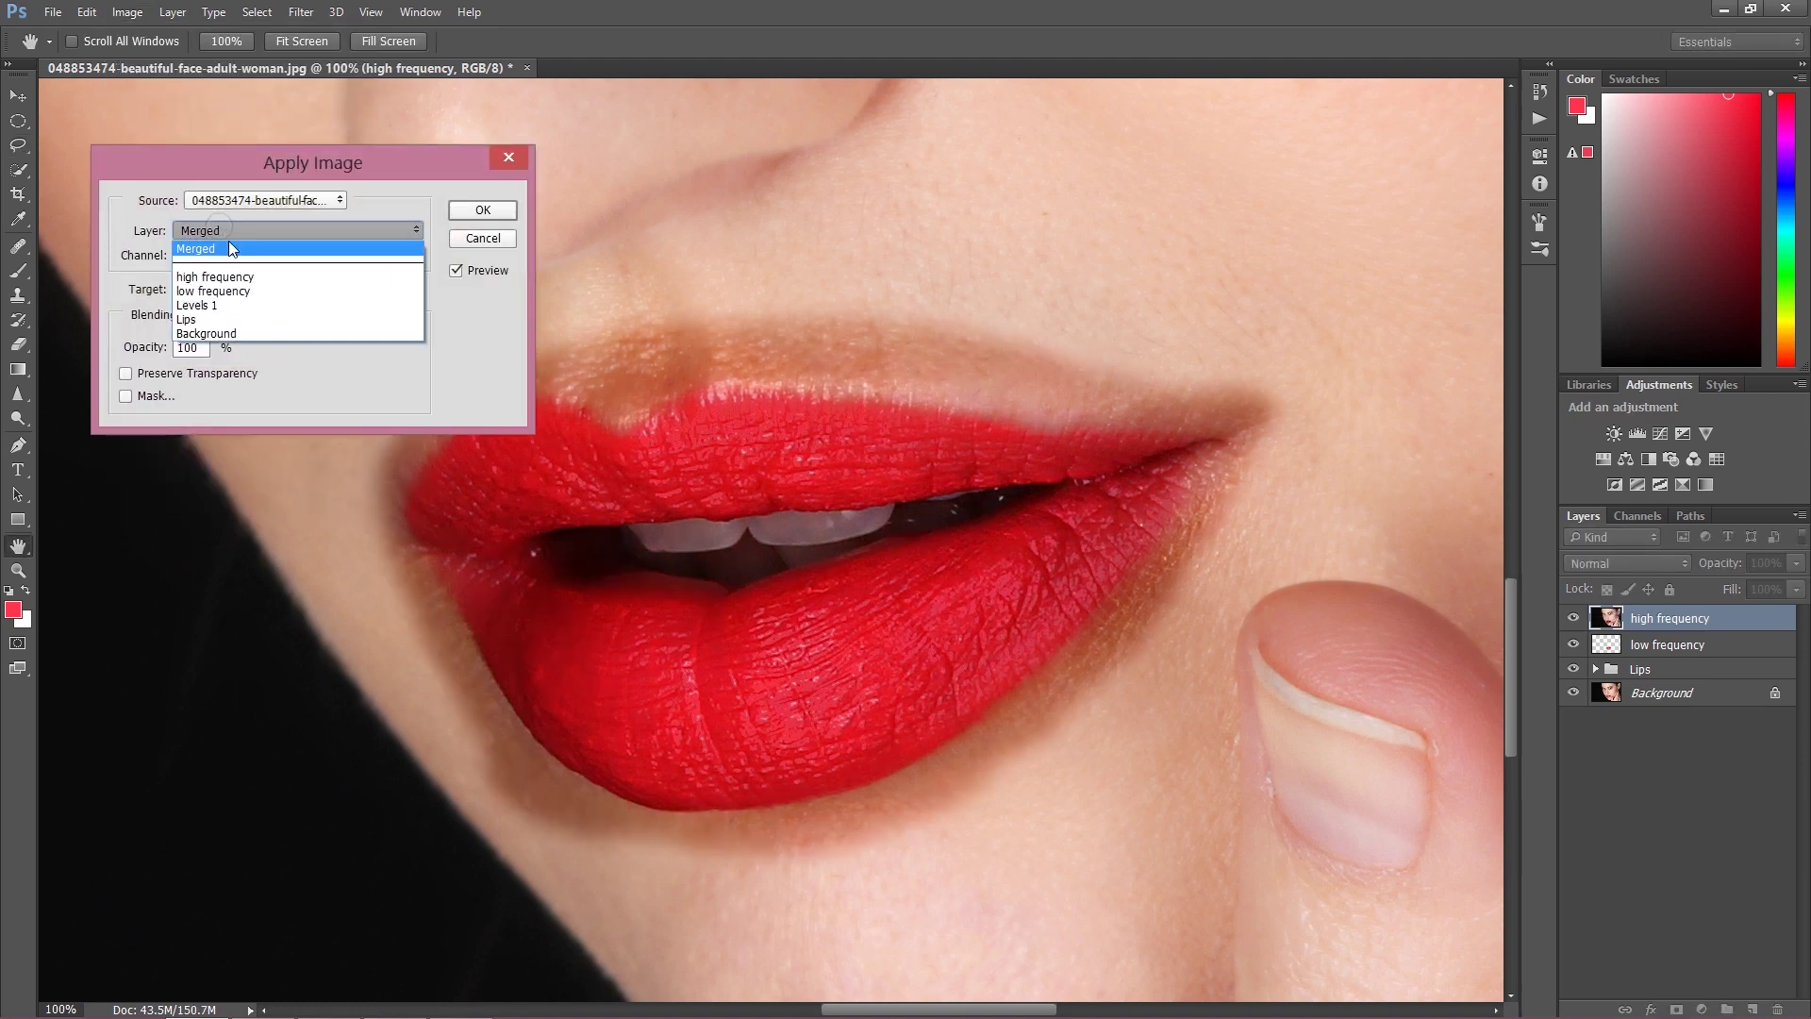
left_click(236, 295)
left_click(234, 310)
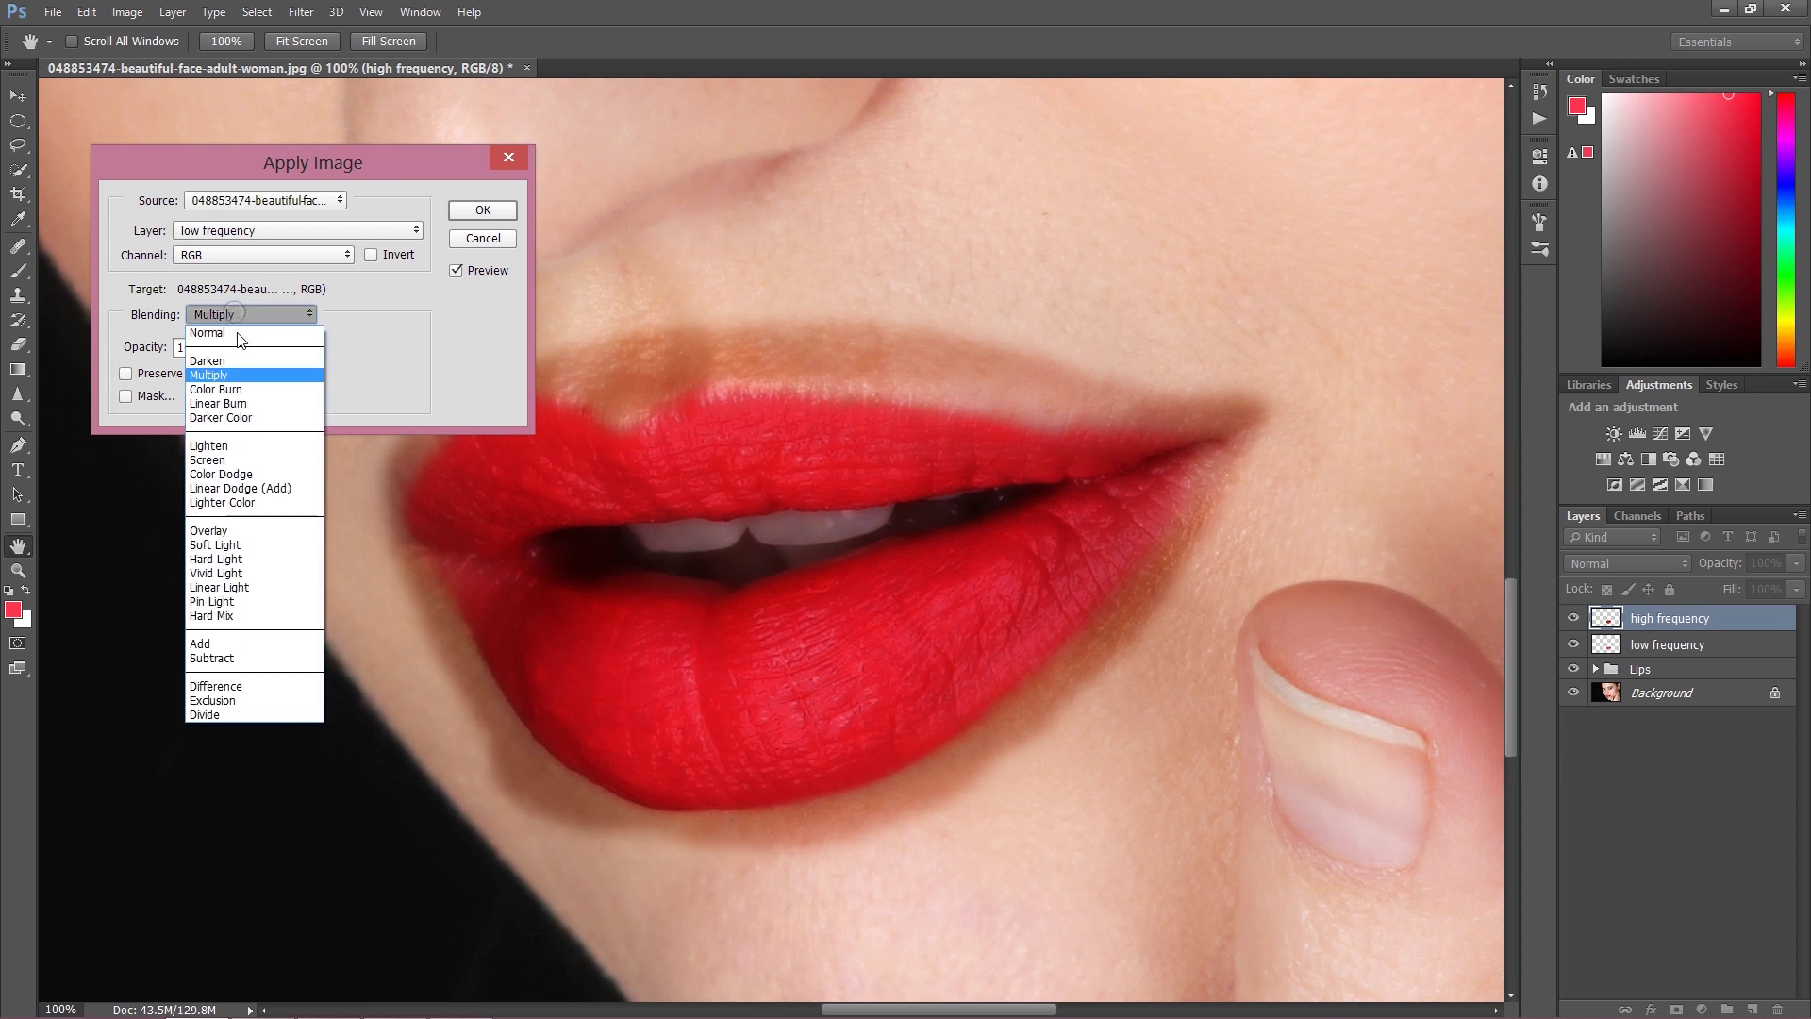
left_click(224, 658)
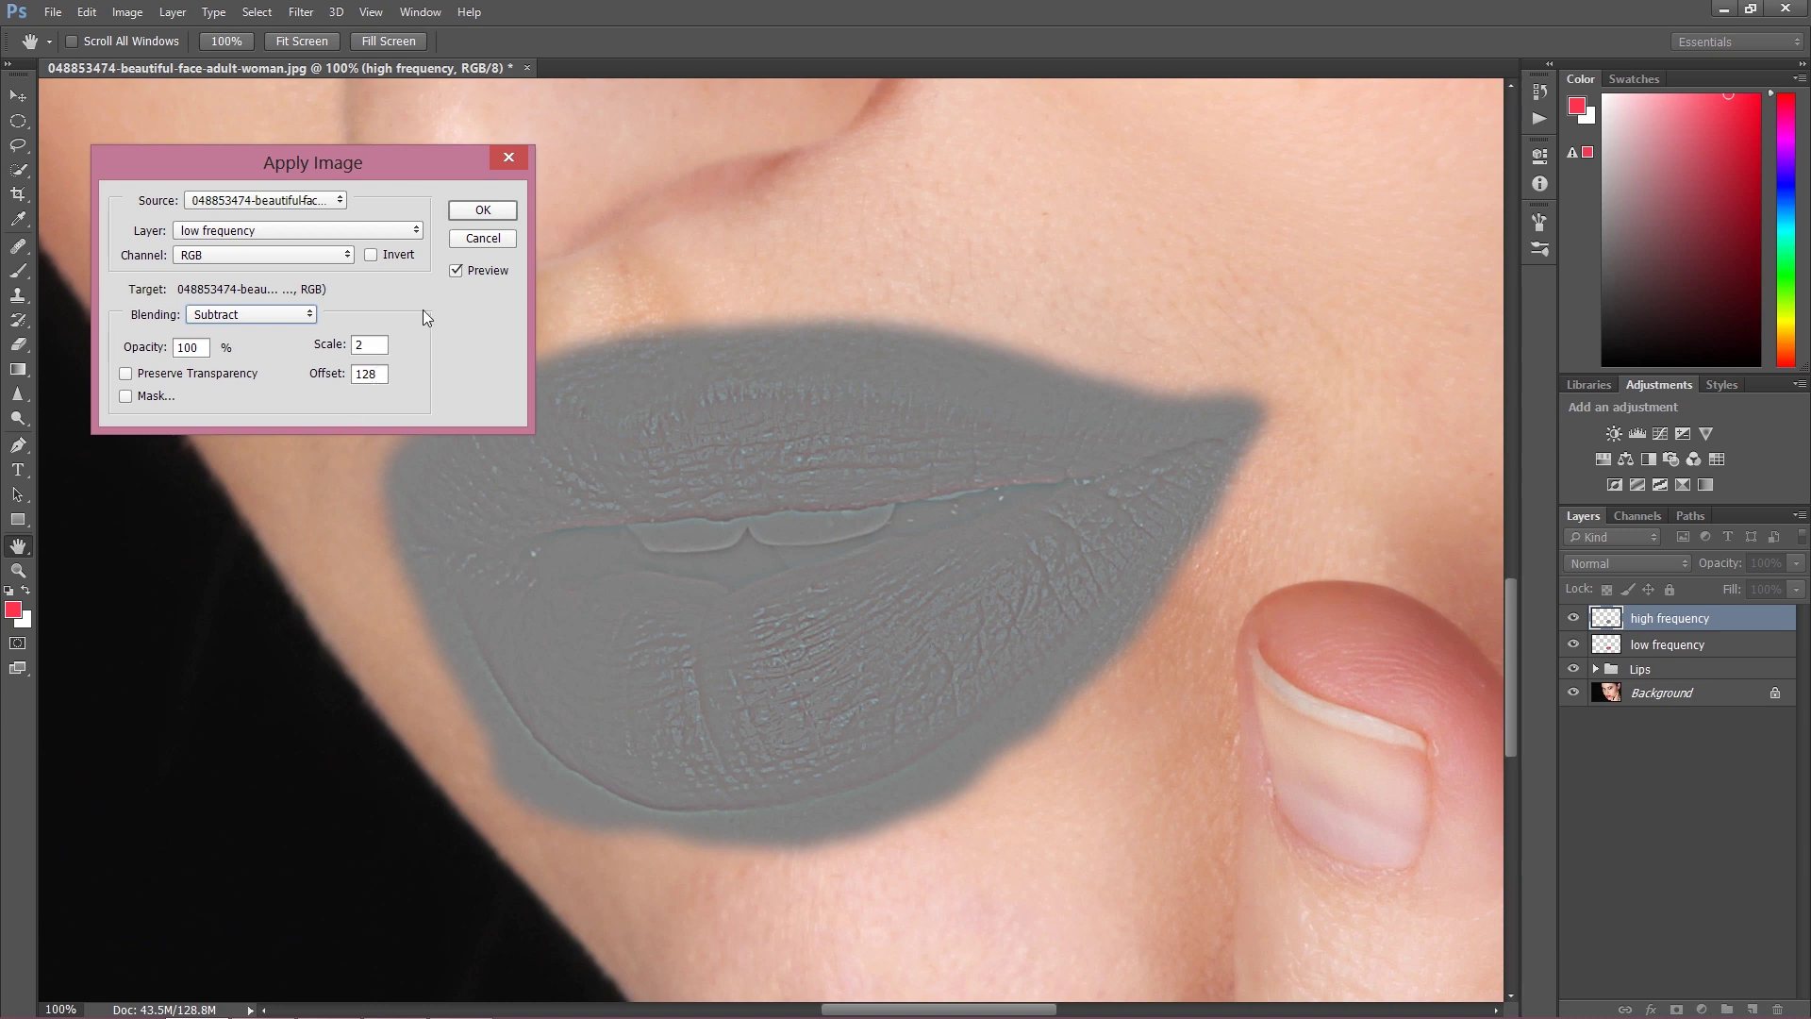
left_click(482, 211)
key("l")
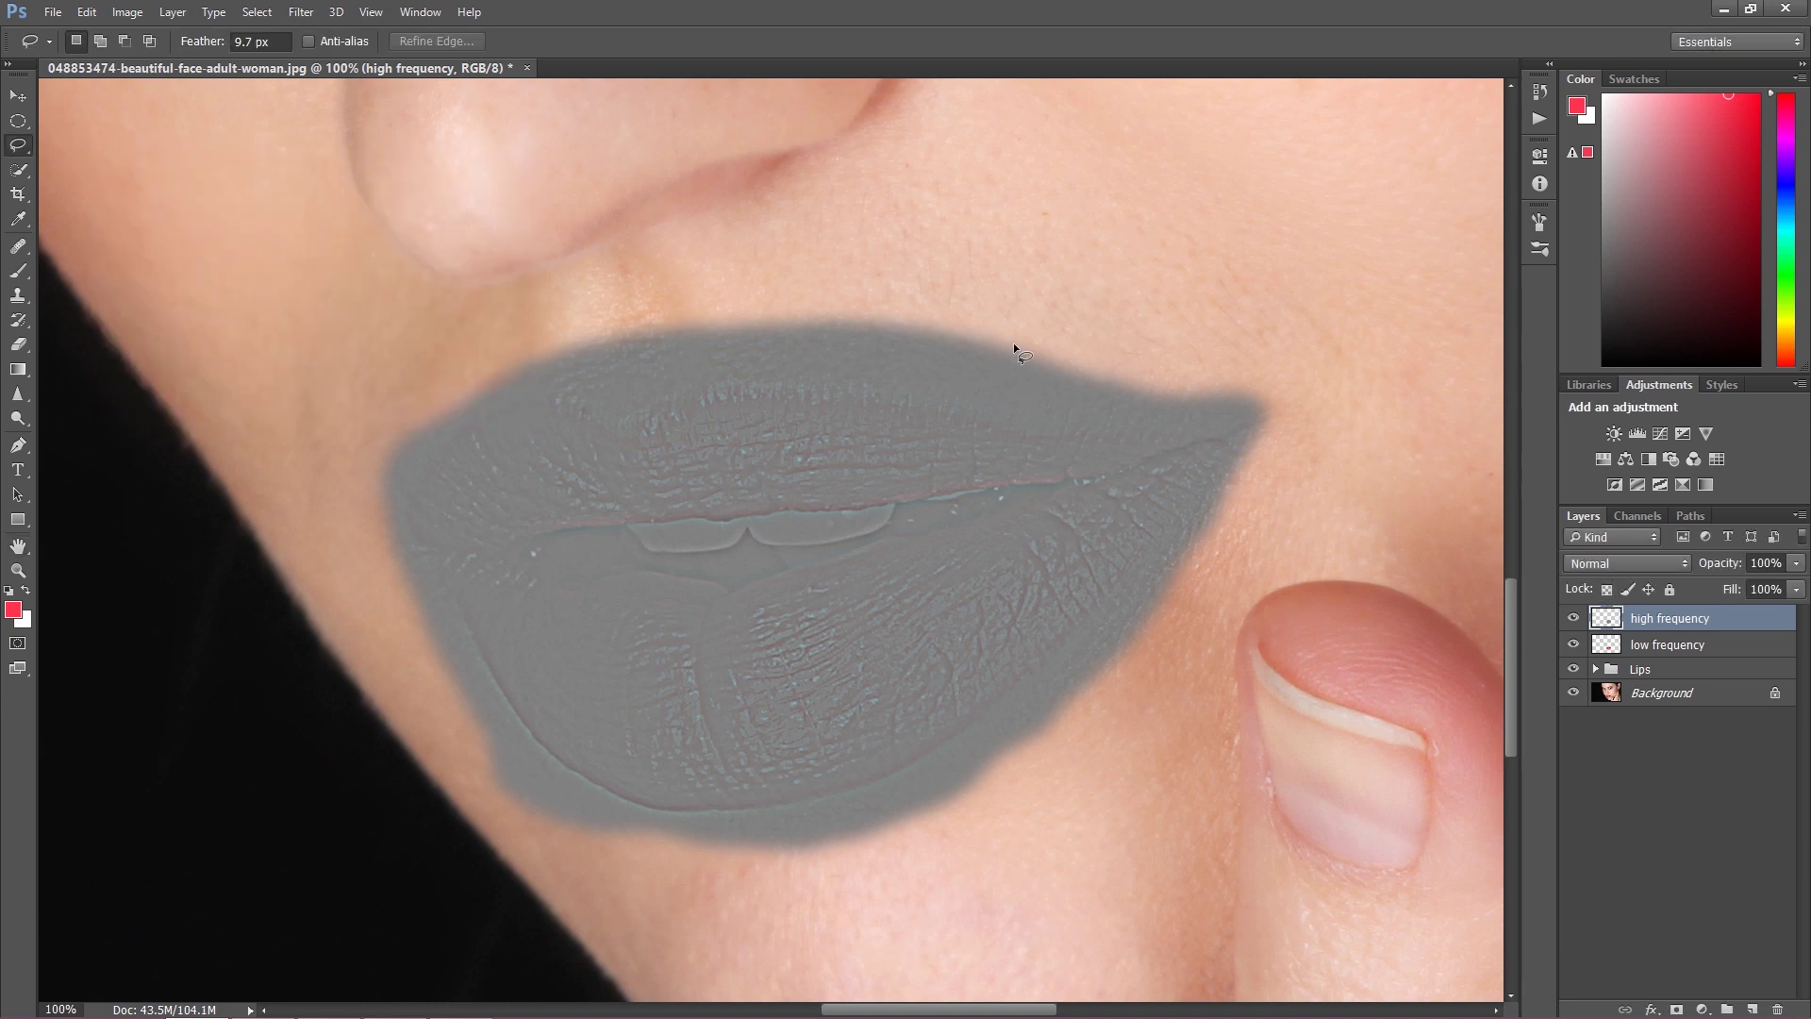
Step: Set the high frequency layer's blend mode to Linear Light and group it with the low frequency layer
left_click(1615, 564)
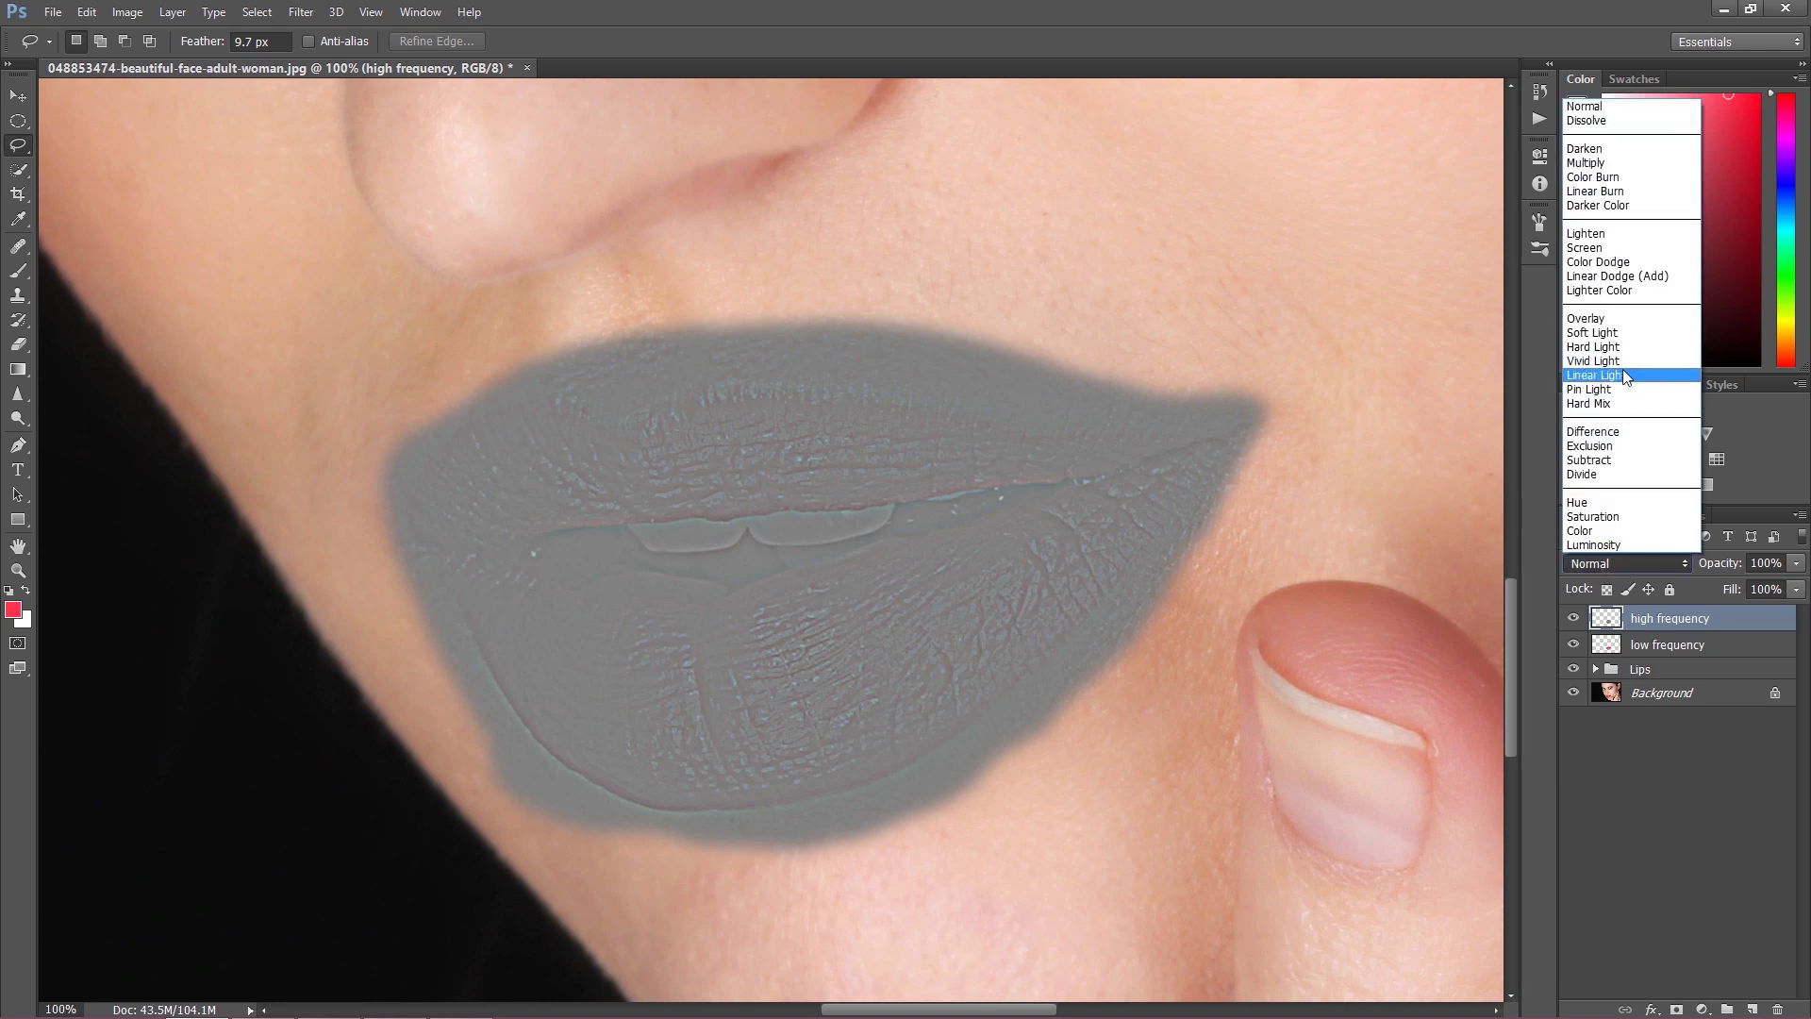
left_click(1623, 375)
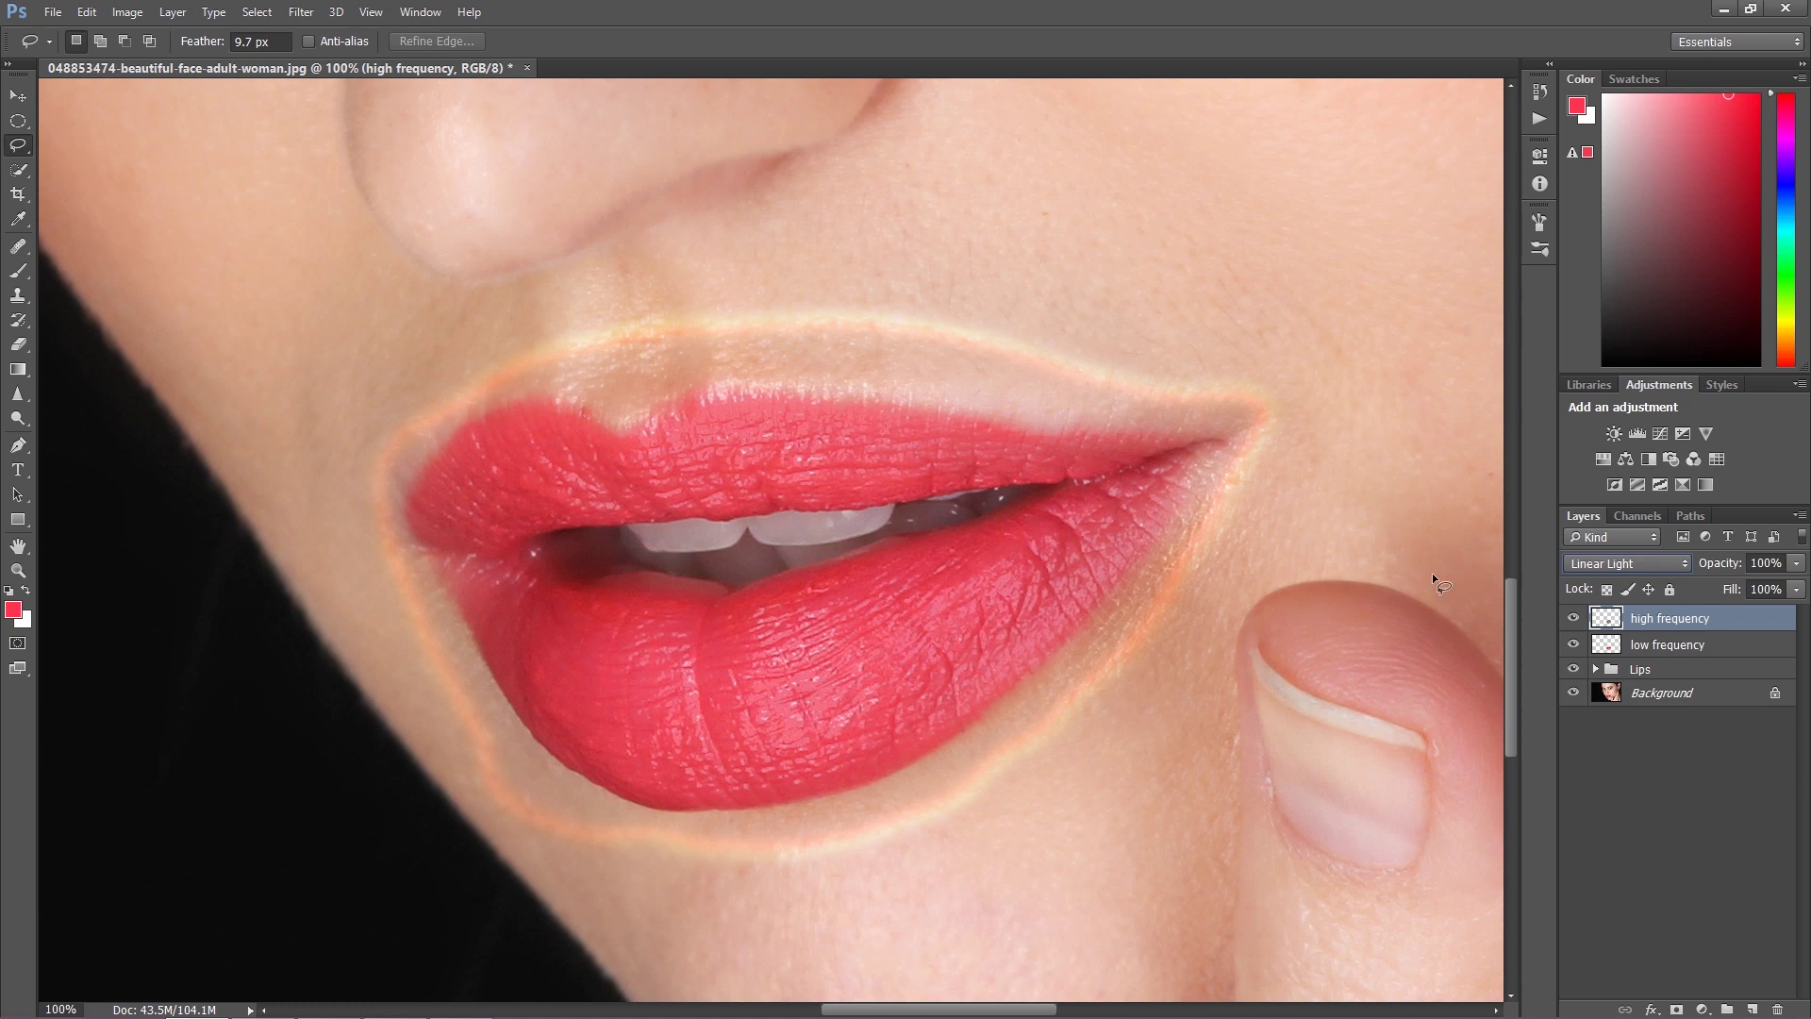
left_click(1646, 645, "shift")
key("ctrl+g")
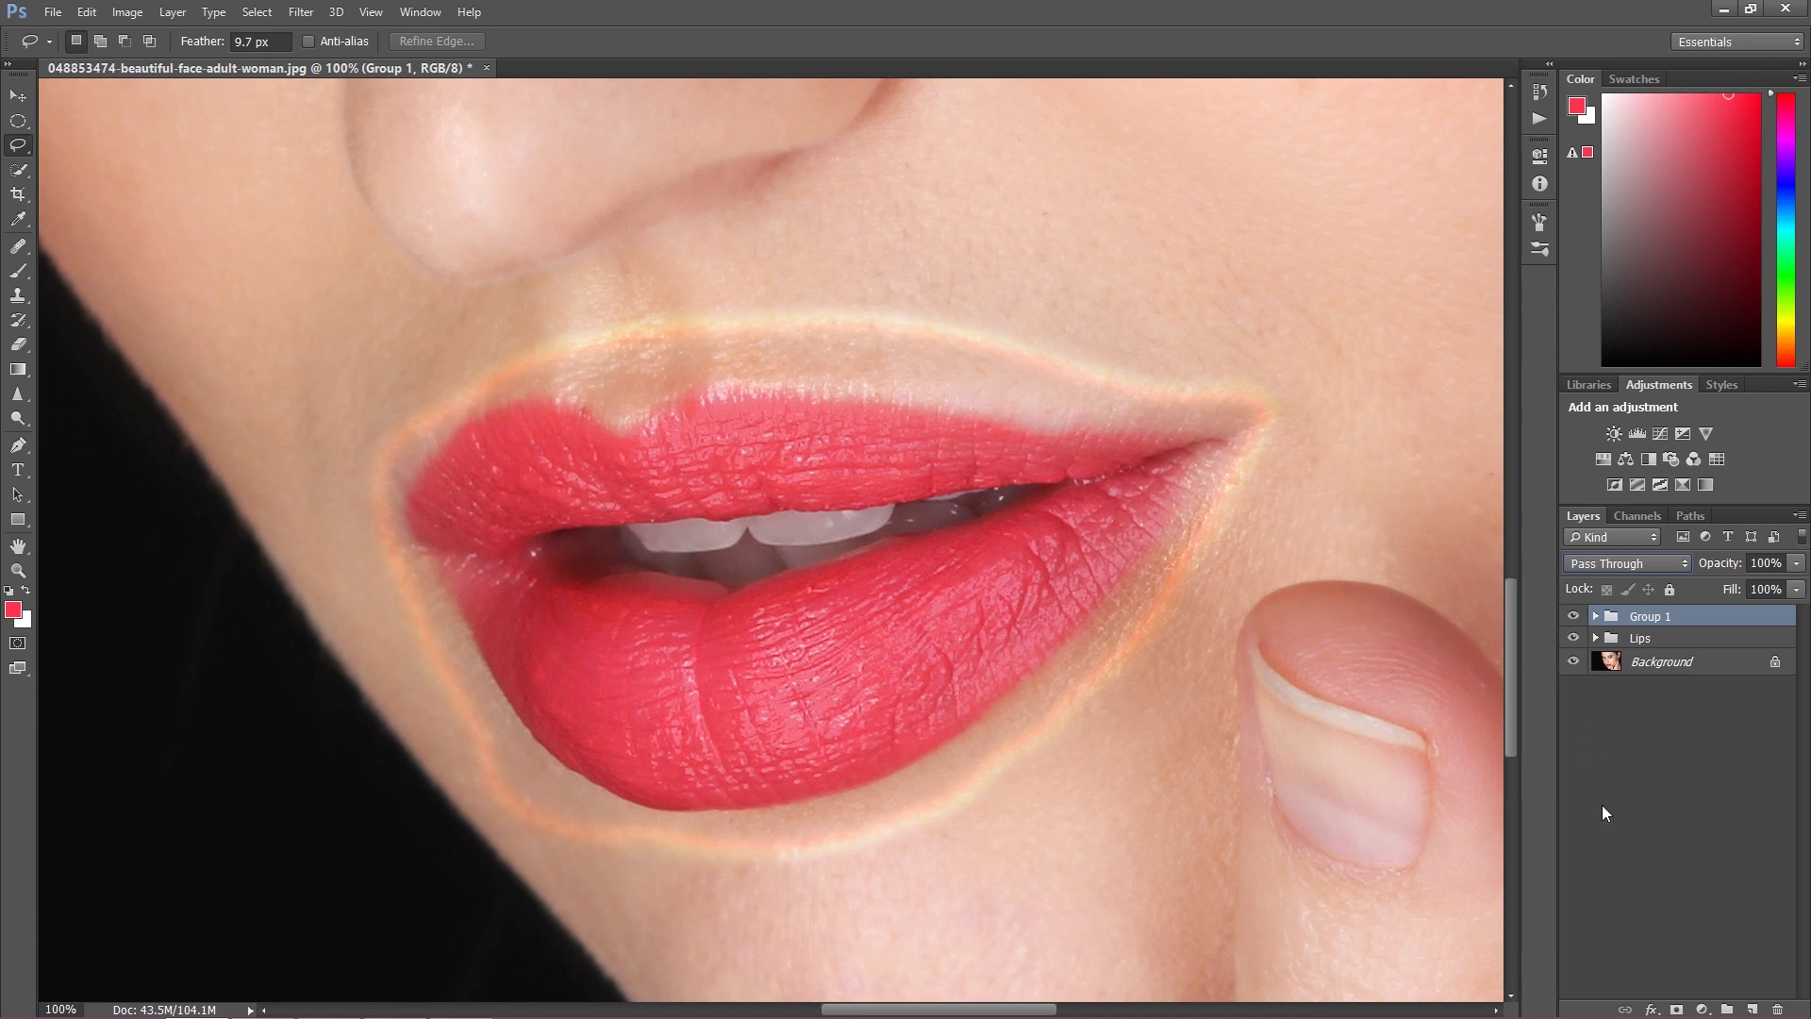
Step: Add a layer mask to Group 1 and paint it black (000000) along the glowing outline around the lips
left_click(1676, 1010)
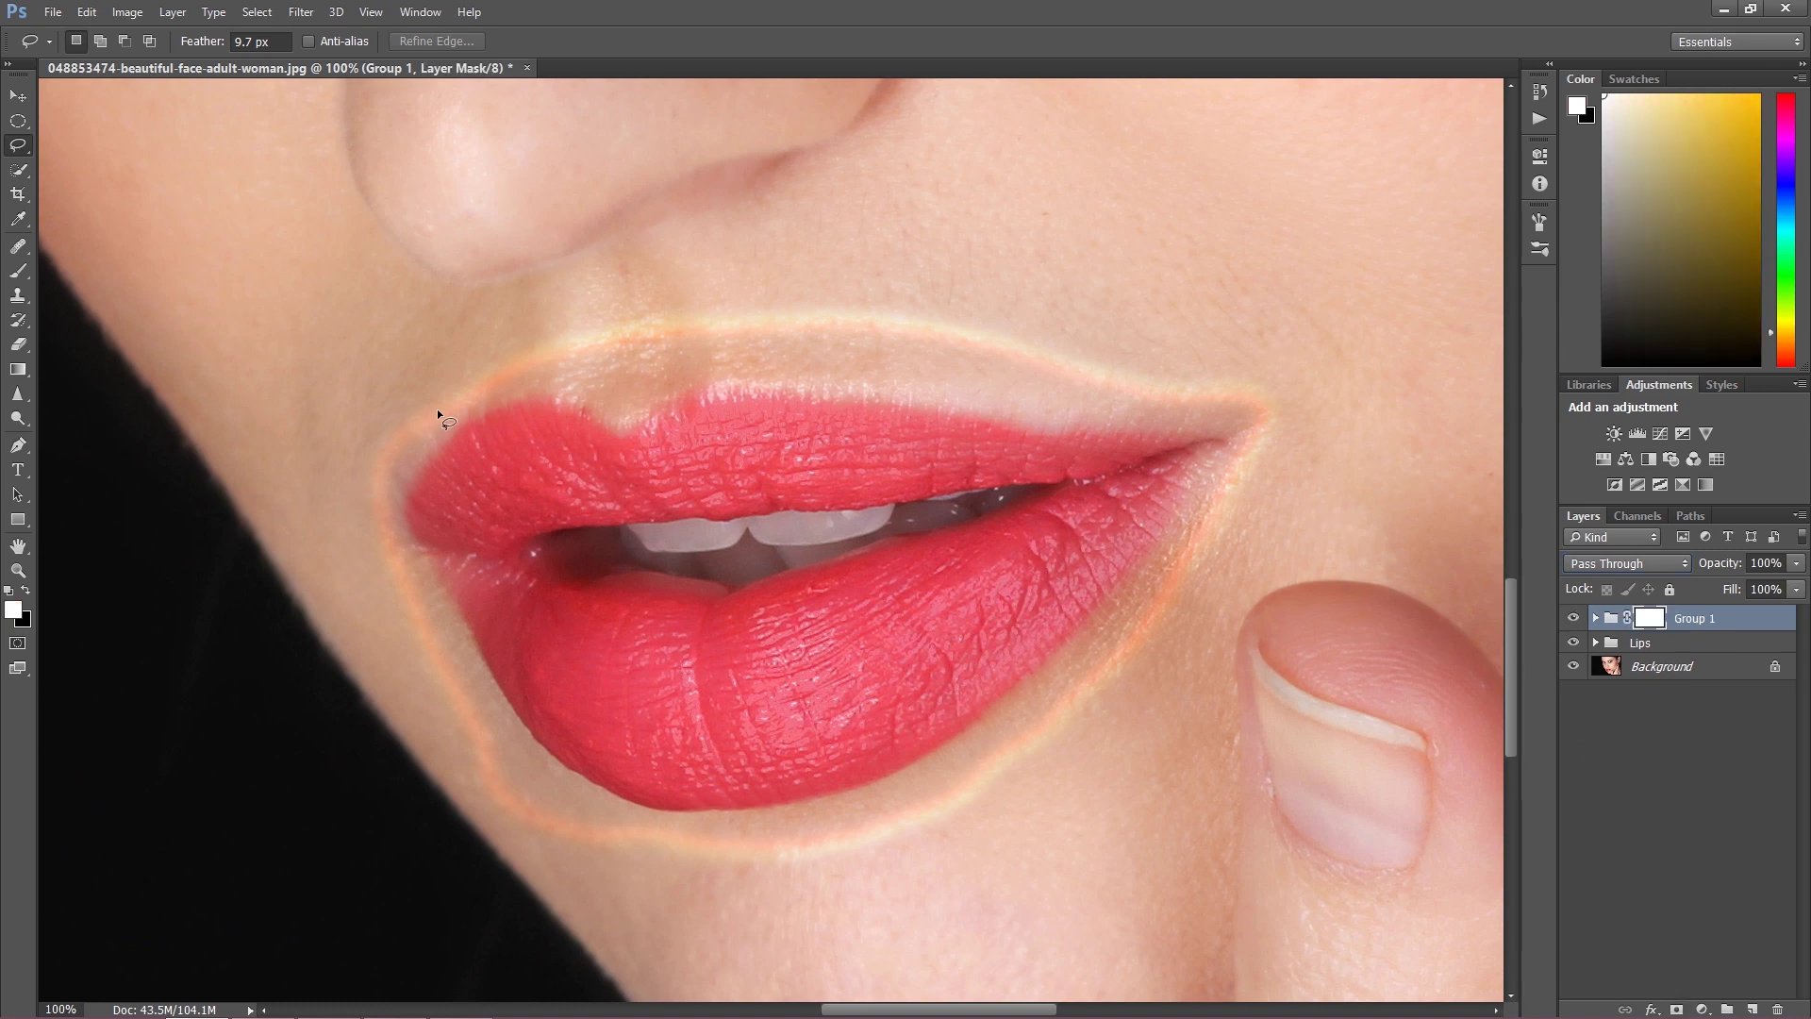
key("b")
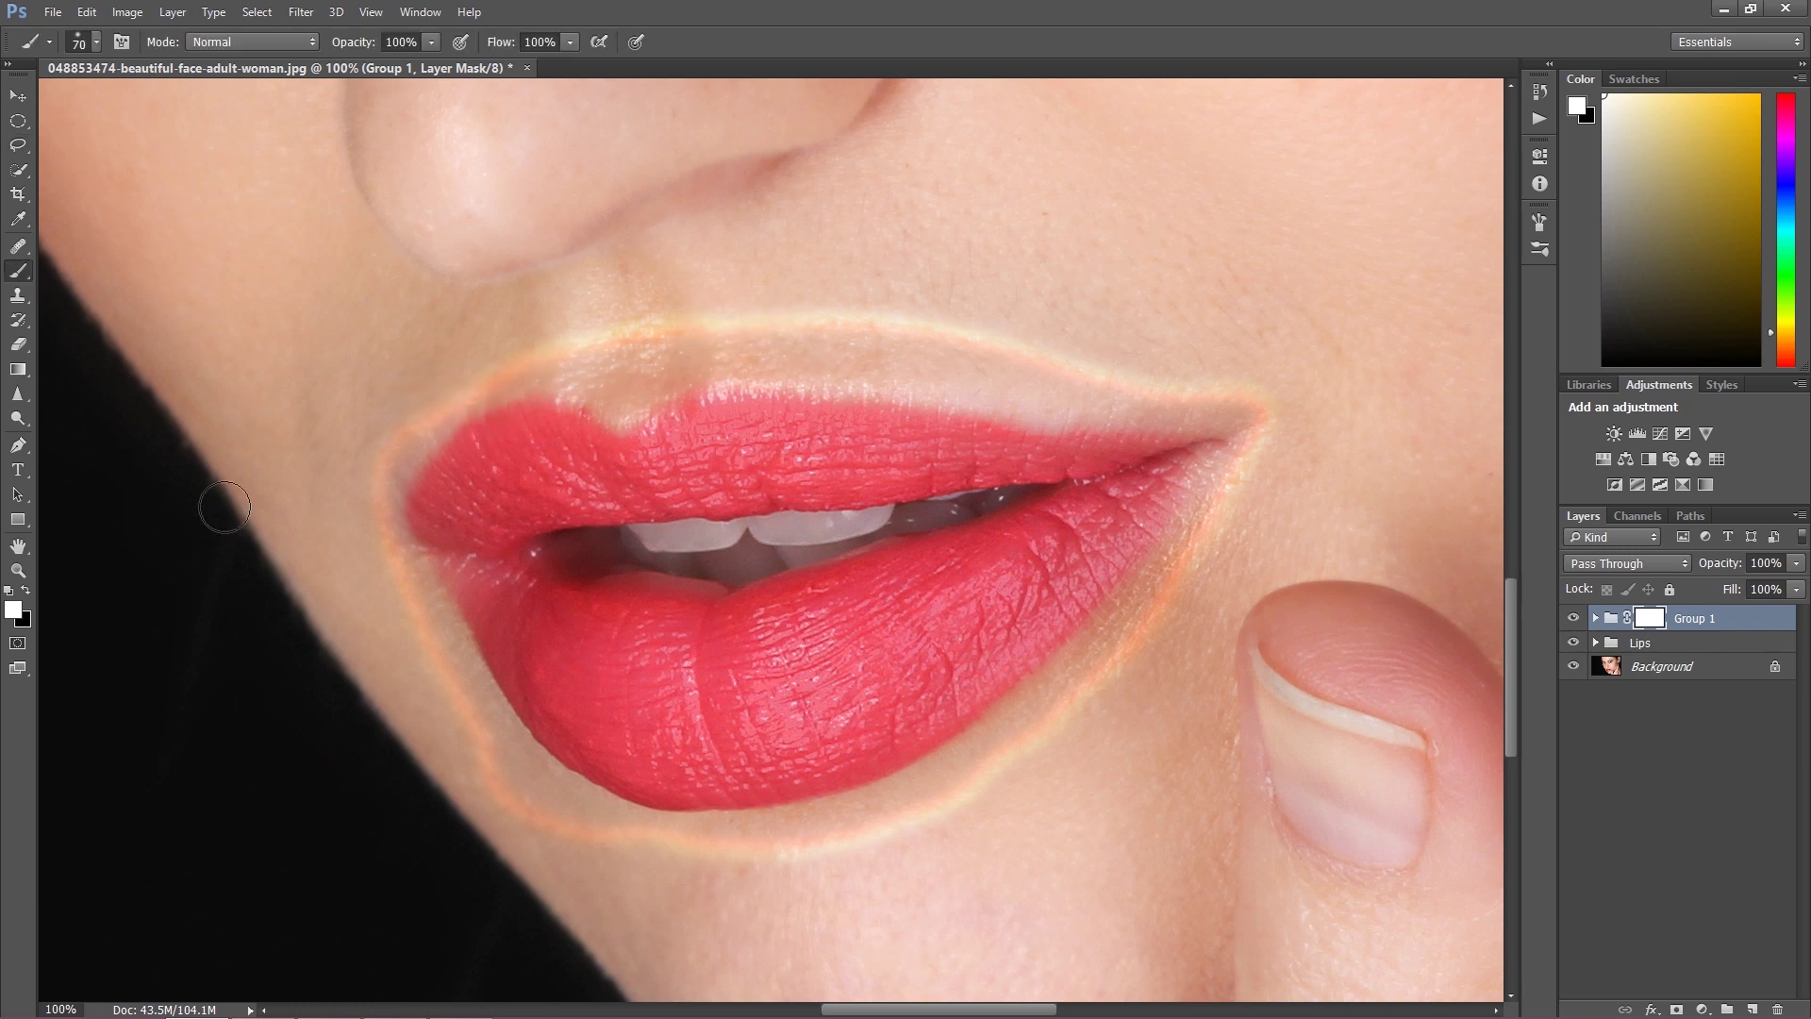
left_click(16, 611)
type("000000")
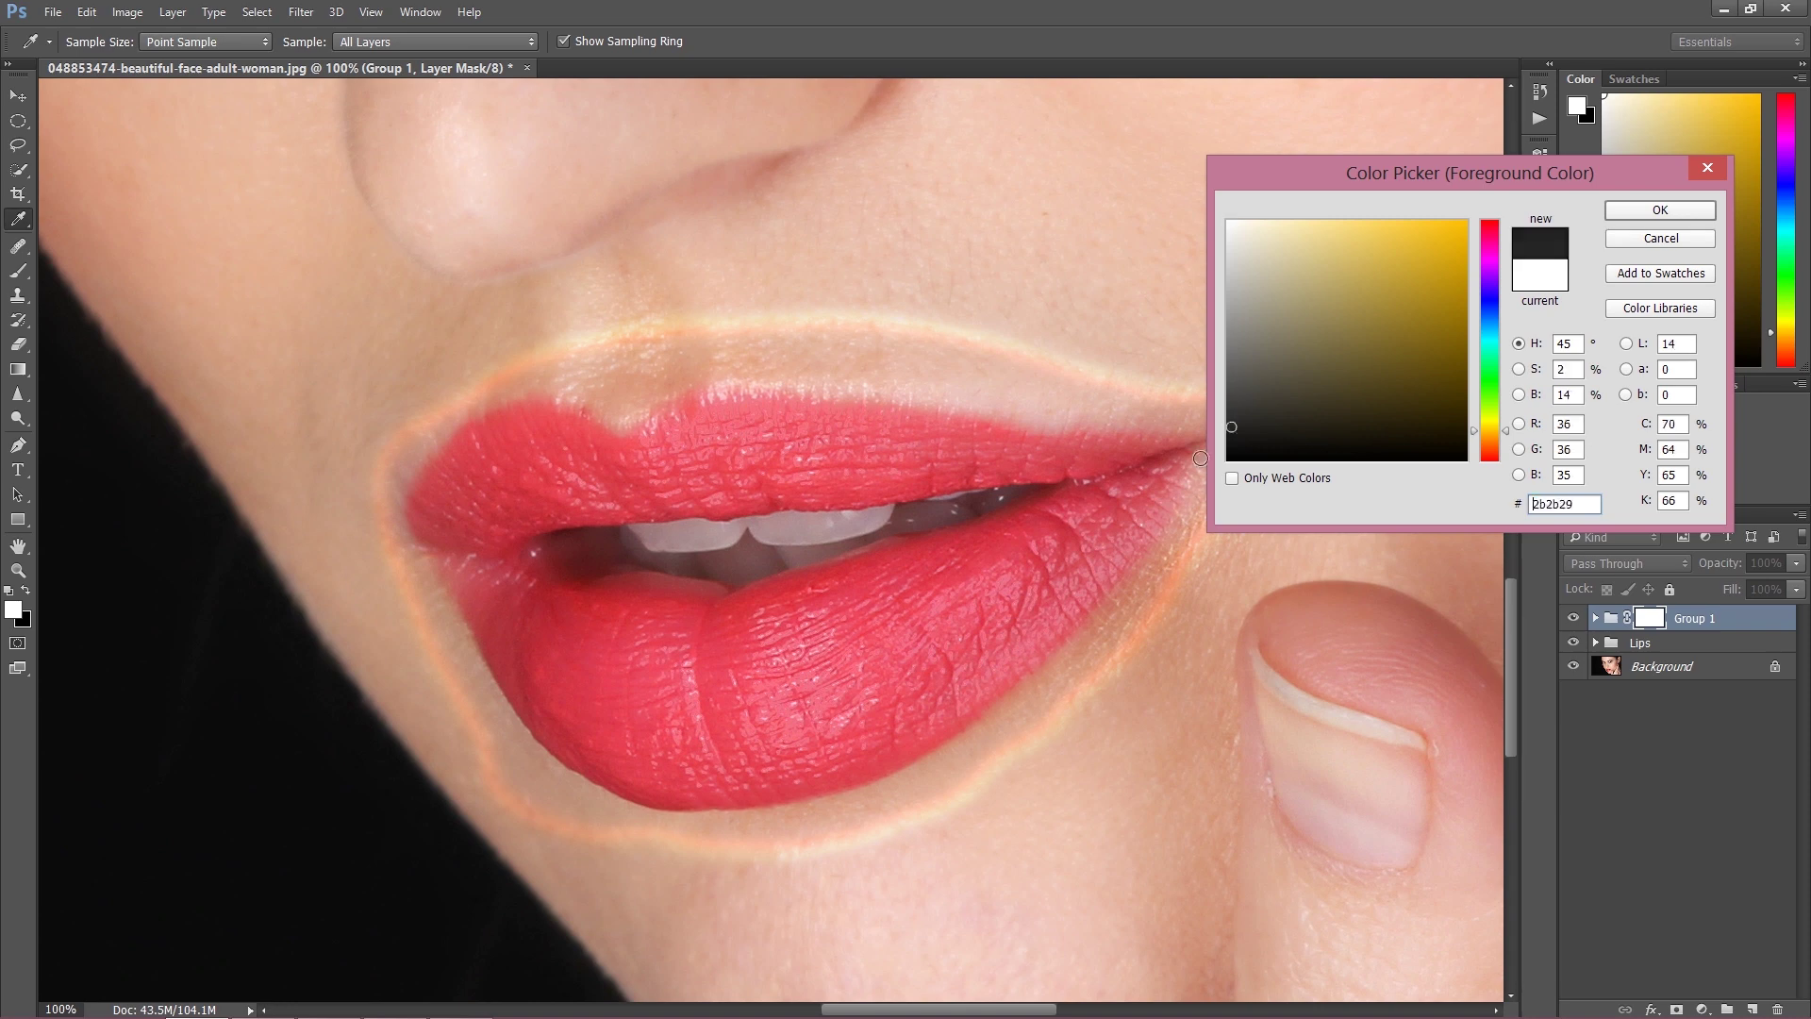
left_click(1660, 210)
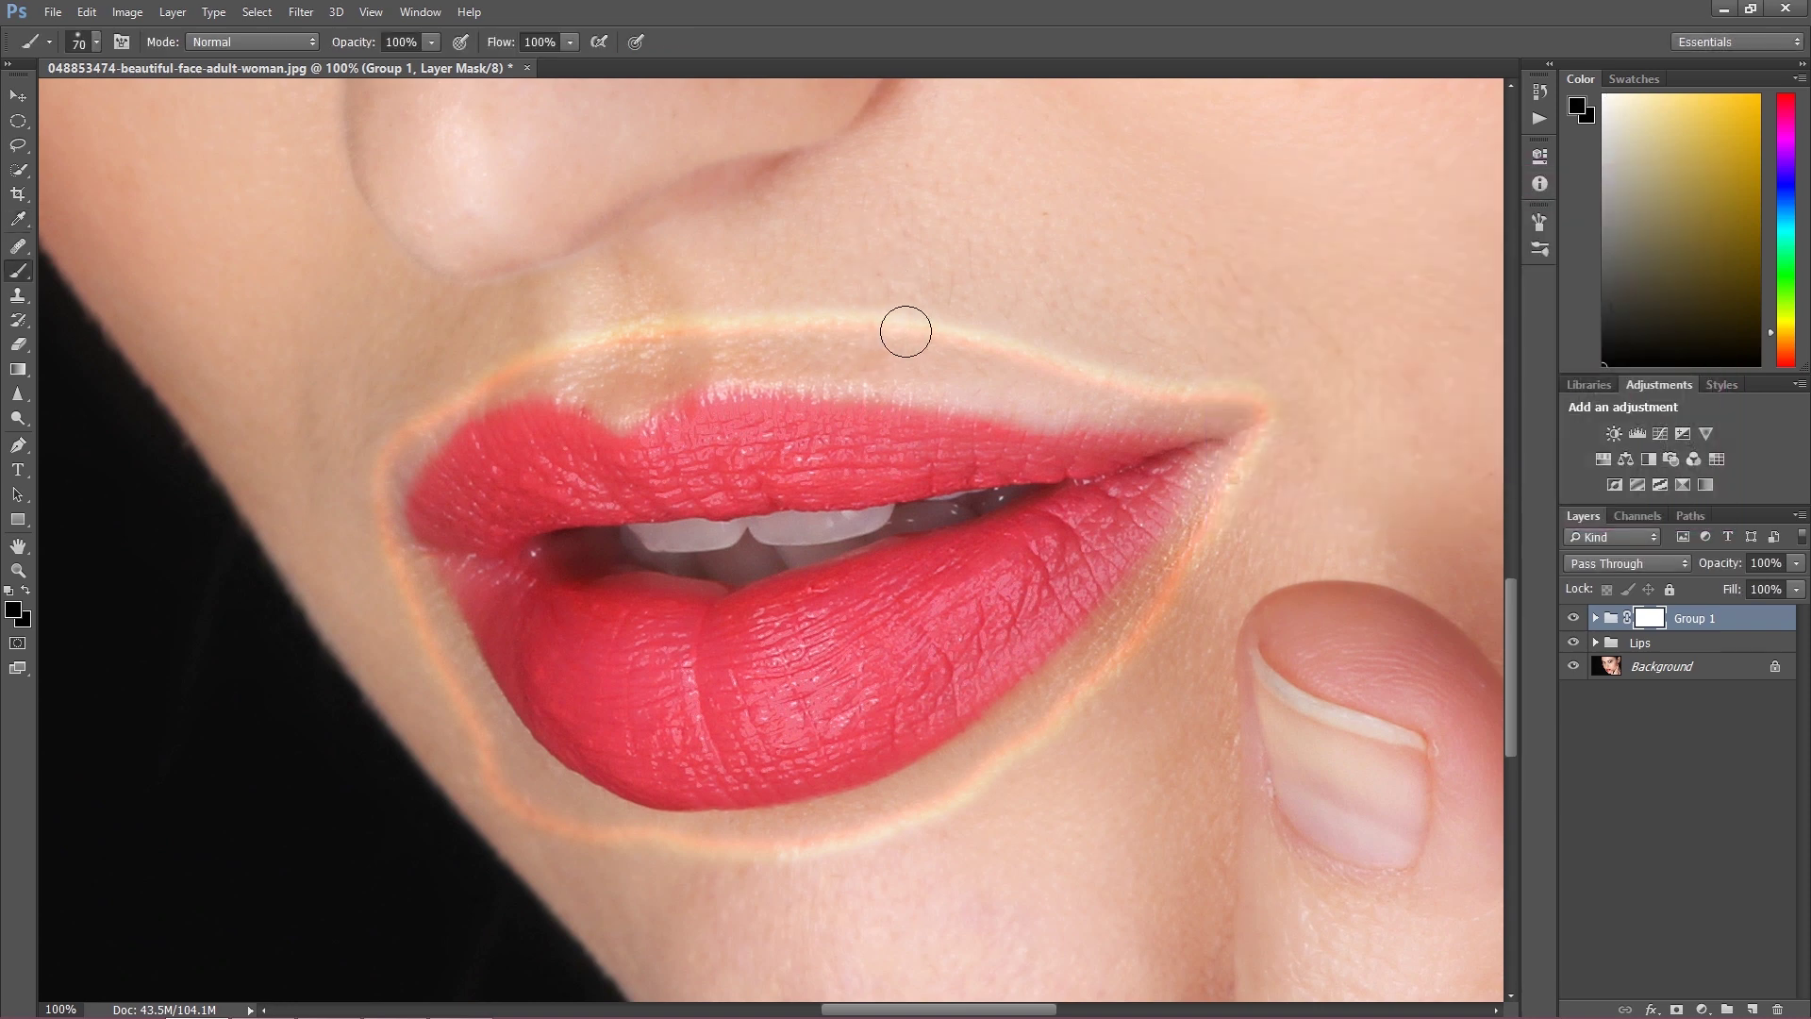
mouse_move(721, 317)
left_mouse_down()
mouse_move(481, 368)
mouse_move(412, 420)
mouse_move(382, 495)
mouse_move(400, 598)
mouse_move(456, 723)
mouse_move(522, 805)
mouse_move(518, 786)
left_mouse_up()
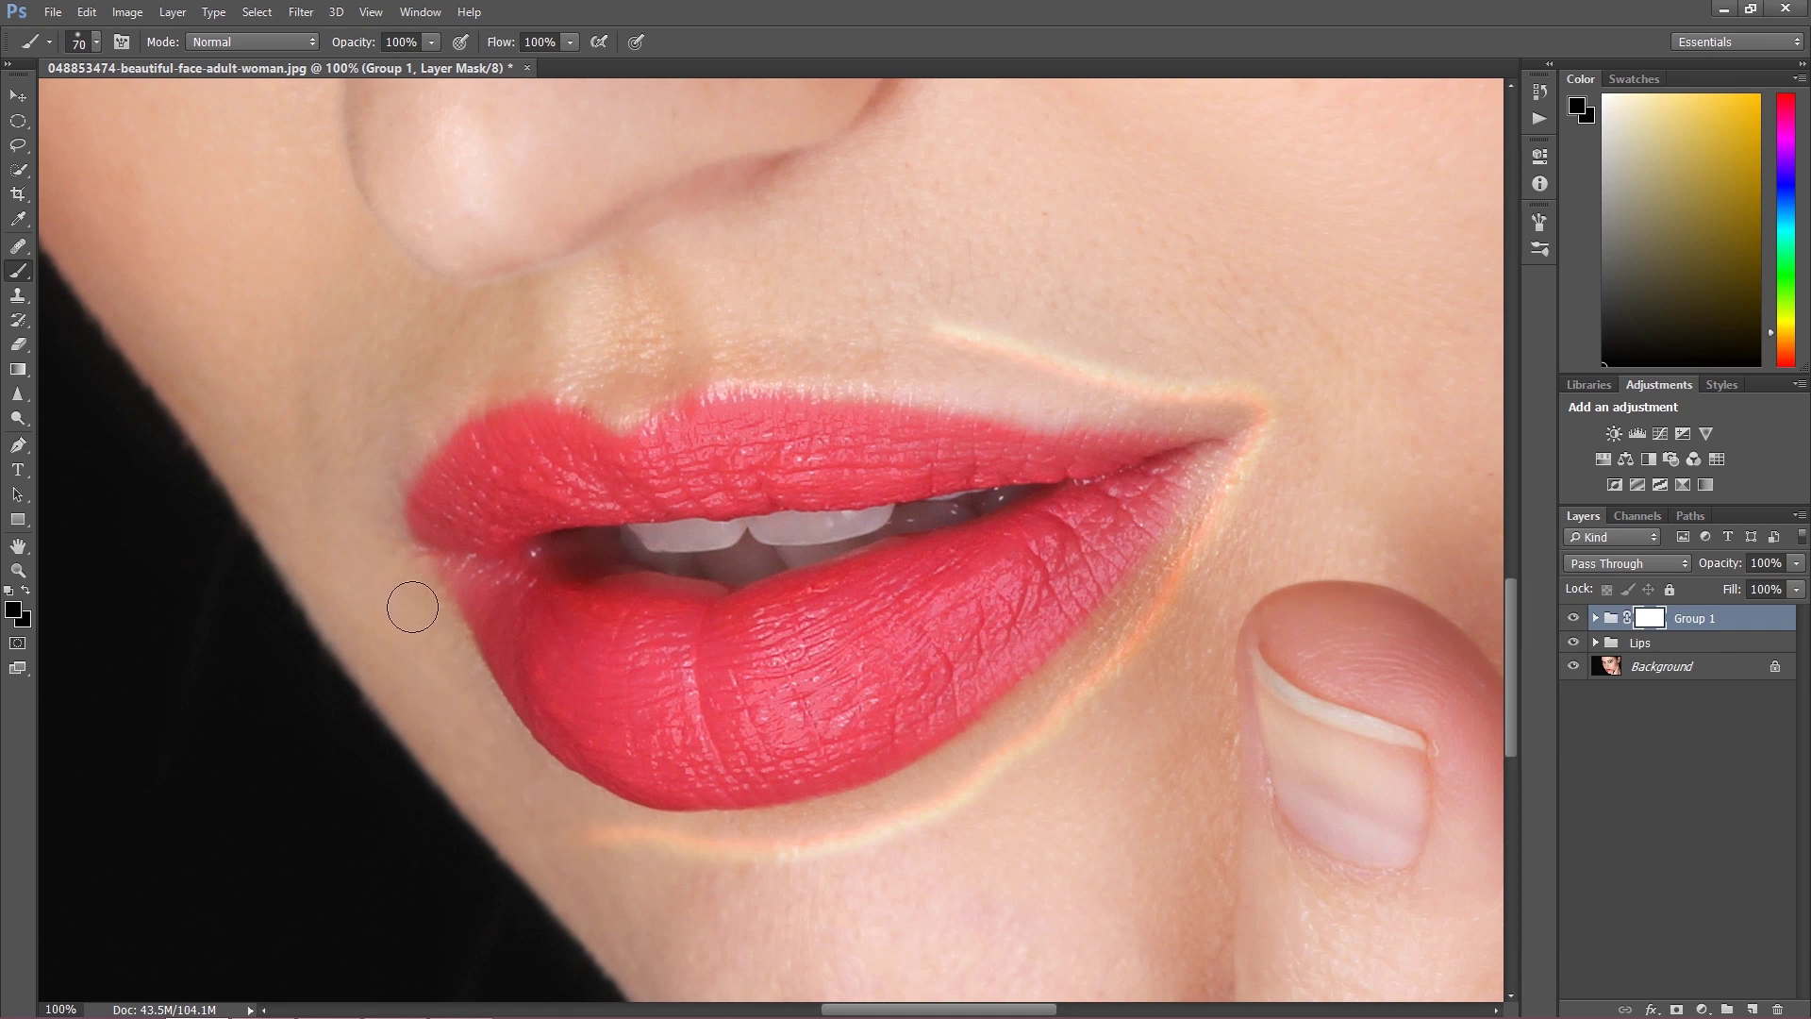
mouse_move(526, 790)
left_mouse_down()
mouse_move(605, 828)
mouse_move(768, 851)
mouse_move(999, 761)
mouse_move(1160, 612)
mouse_move(975, 788)
mouse_move(825, 856)
mouse_move(1061, 692)
mouse_move(1218, 502)
mouse_move(1267, 396)
mouse_move(961, 305)
mouse_move(1093, 364)
mouse_move(939, 326)
mouse_move(1160, 399)
left_mouse_up()
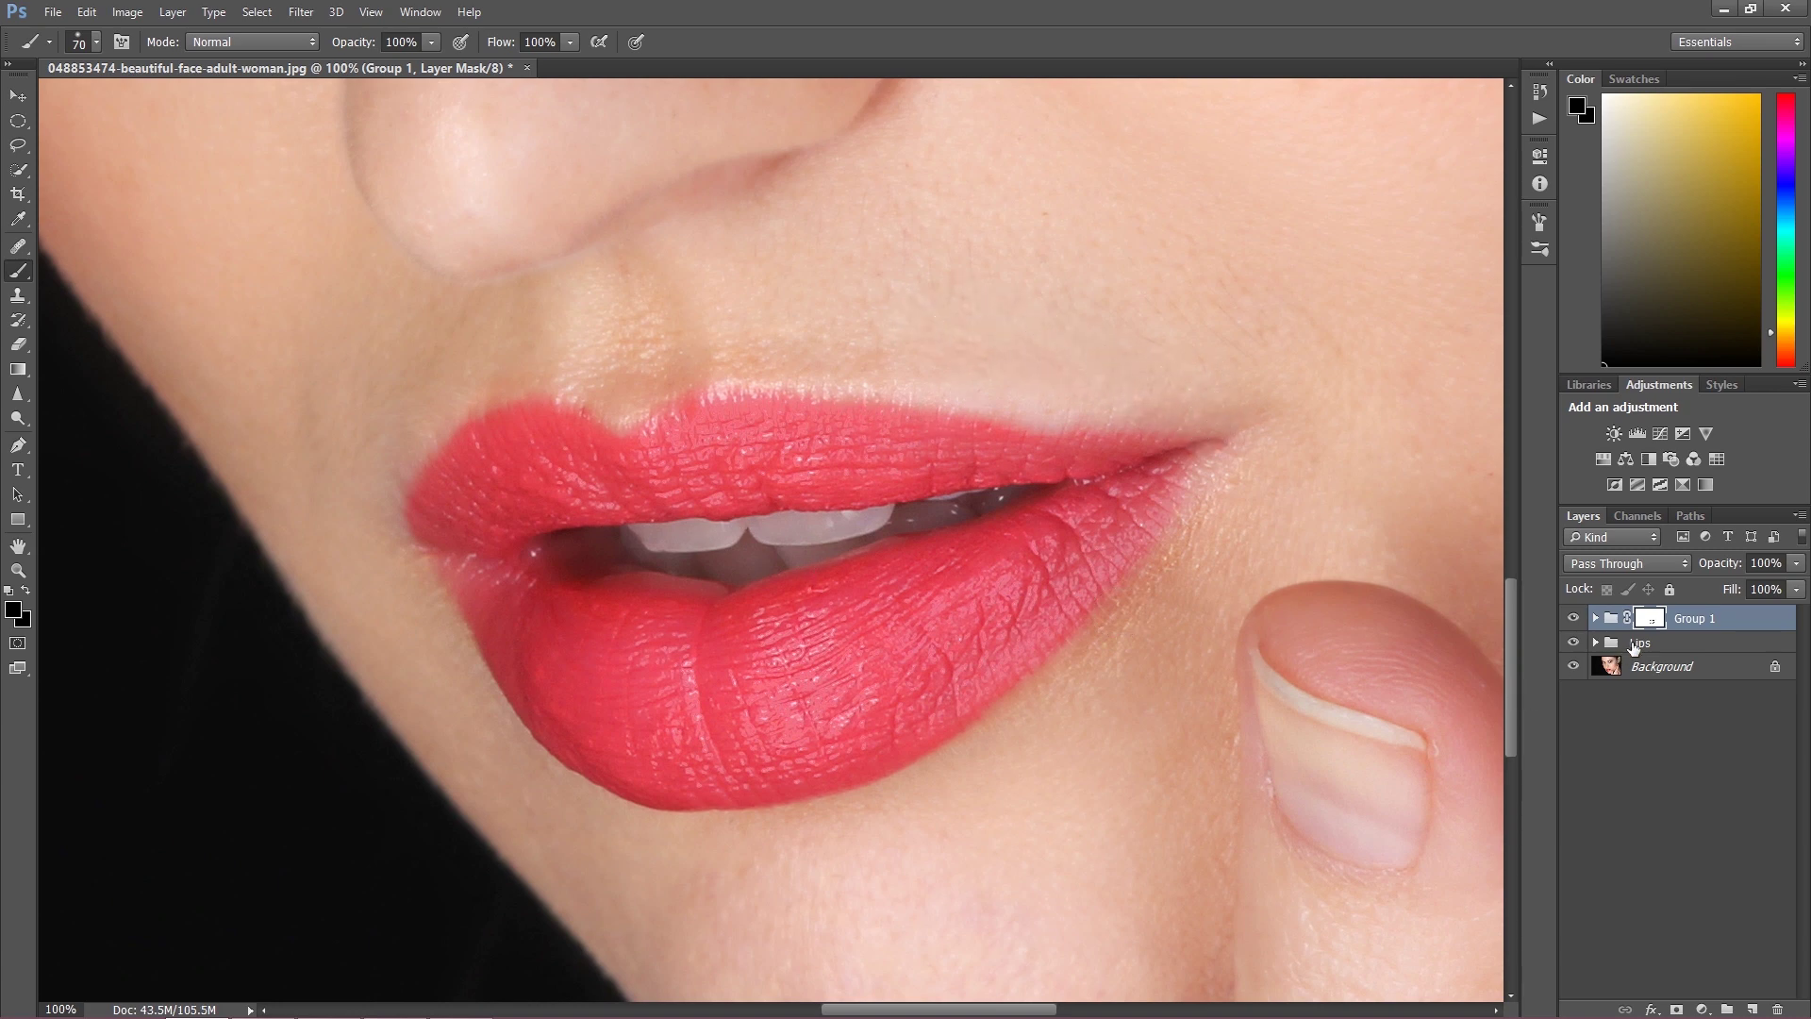
Step: Select the high frequency layer inside Group 1 and set the Clone Stamp tool's flow to 30%
left_click(1592, 614)
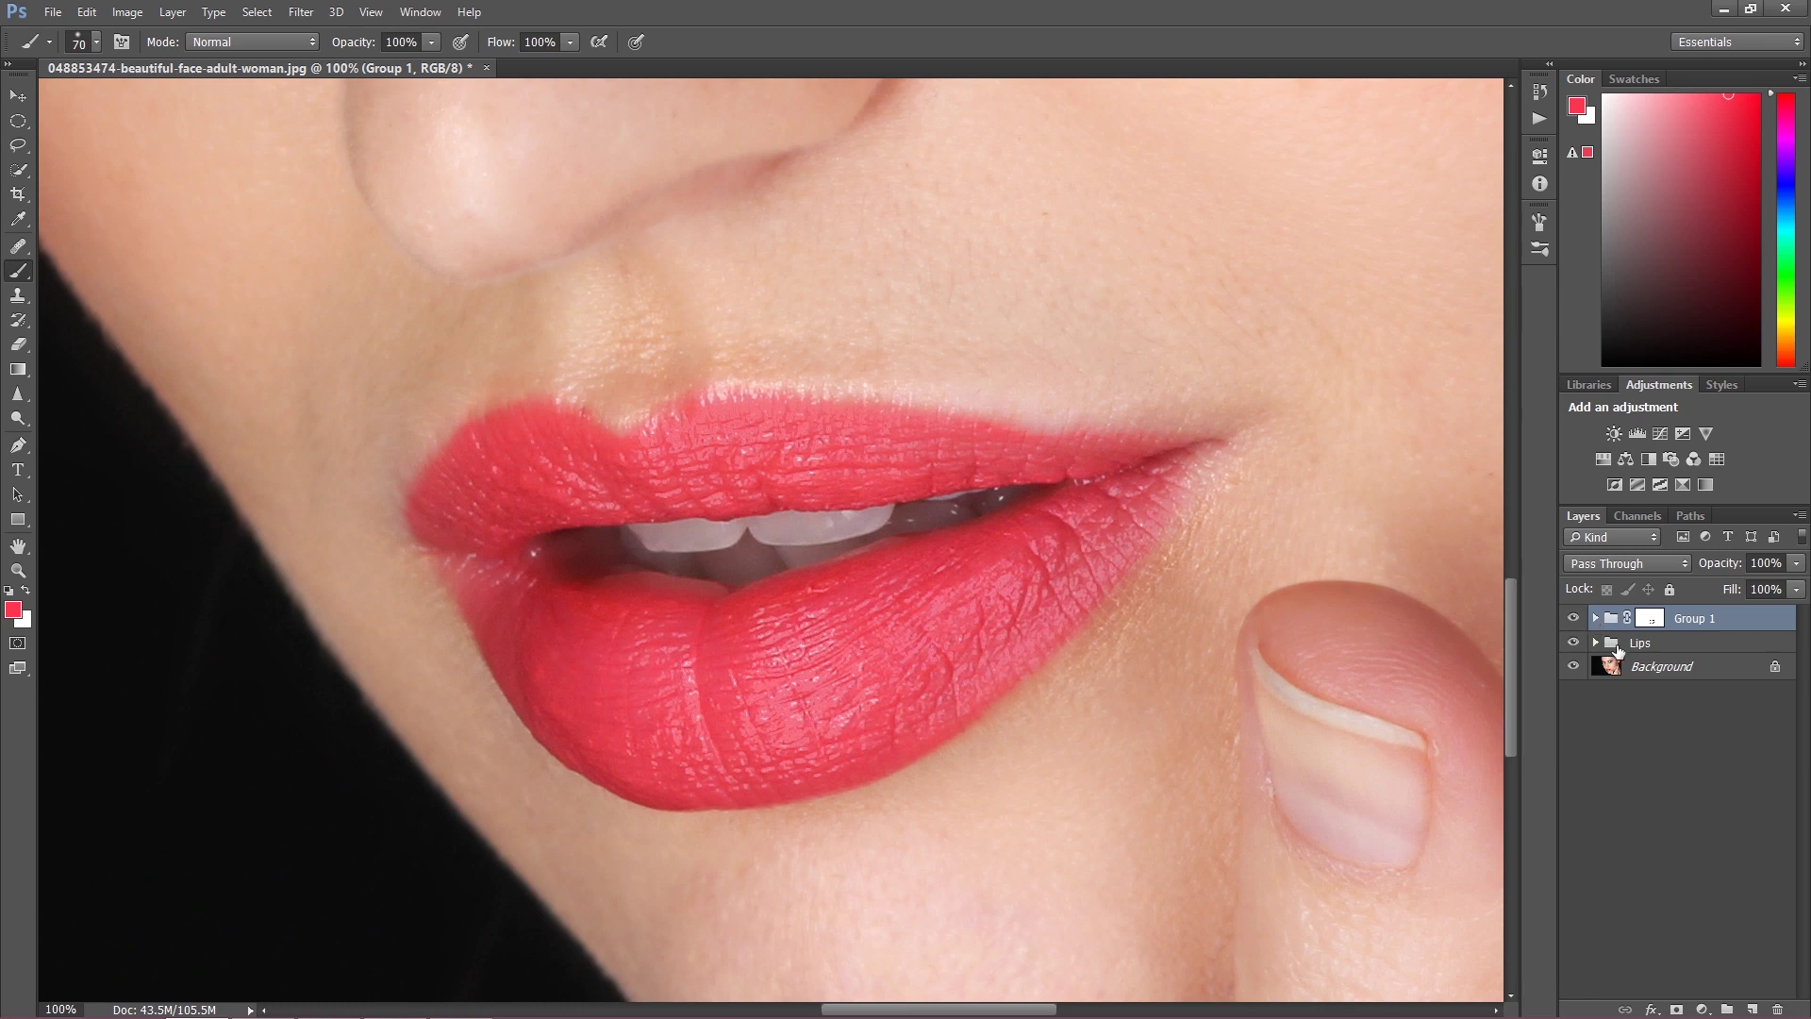
left_click(1596, 618)
left_click(1684, 645)
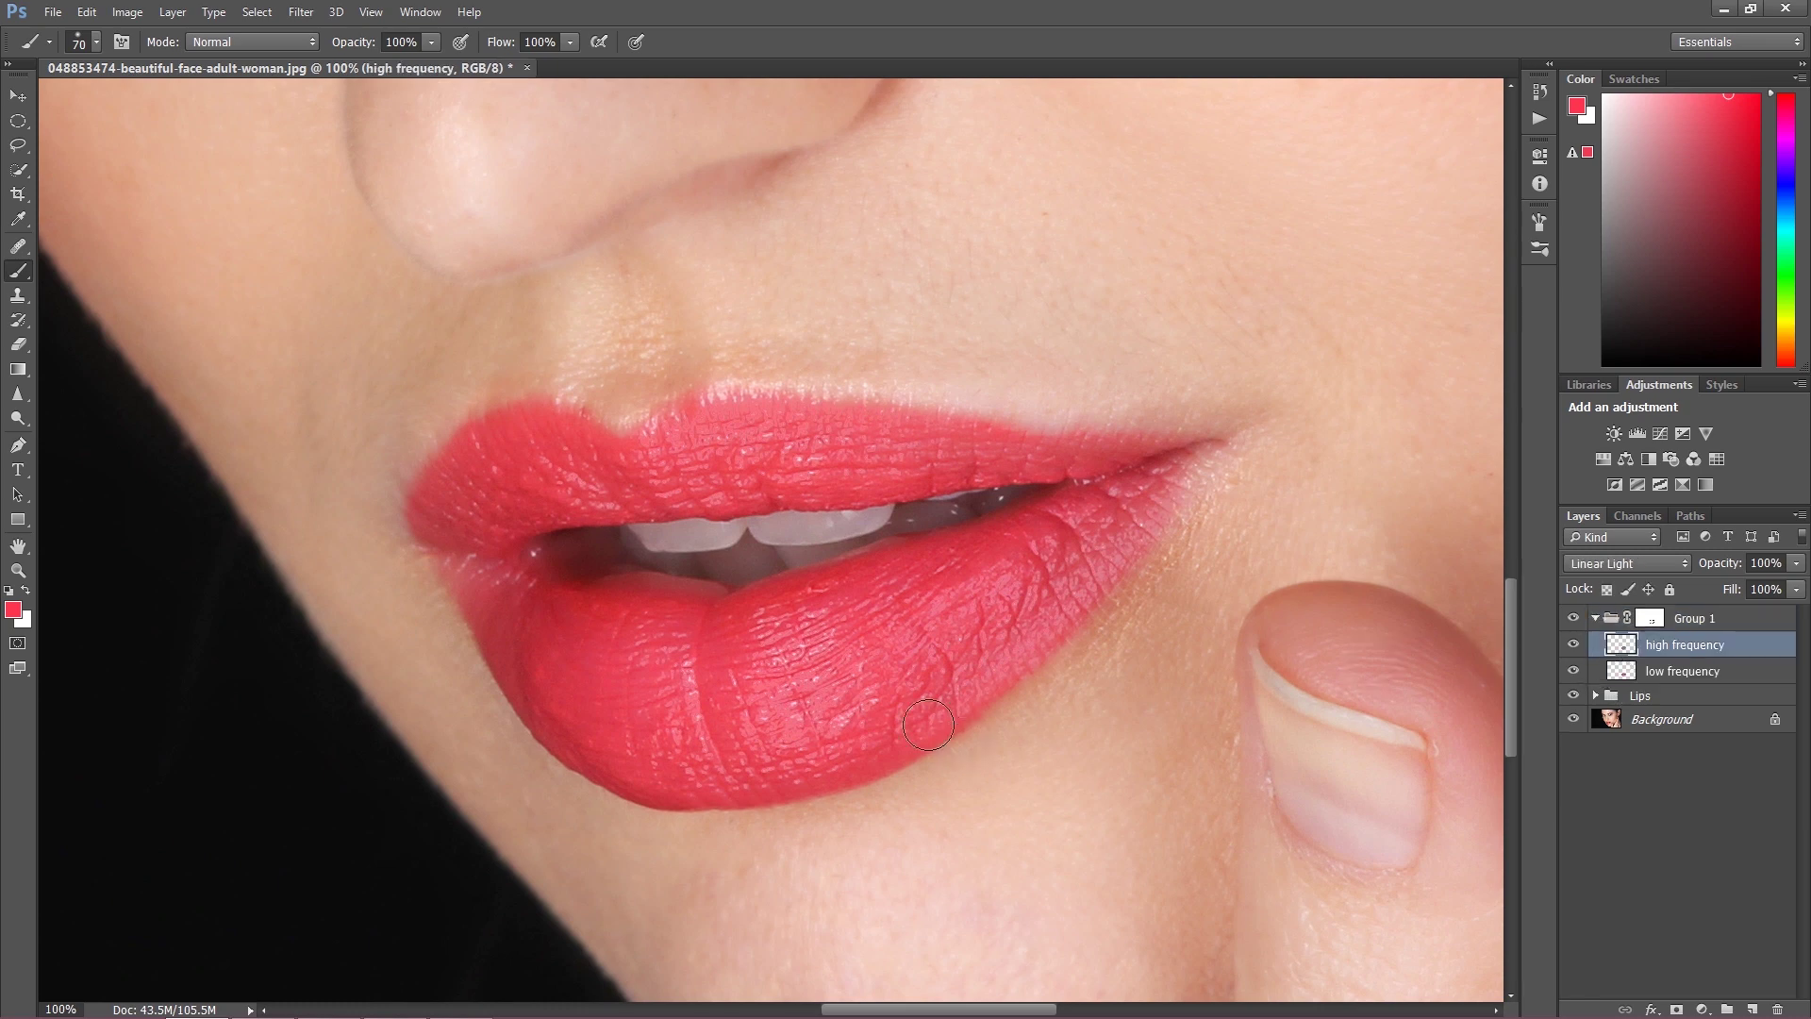
key("ctrl+plus")
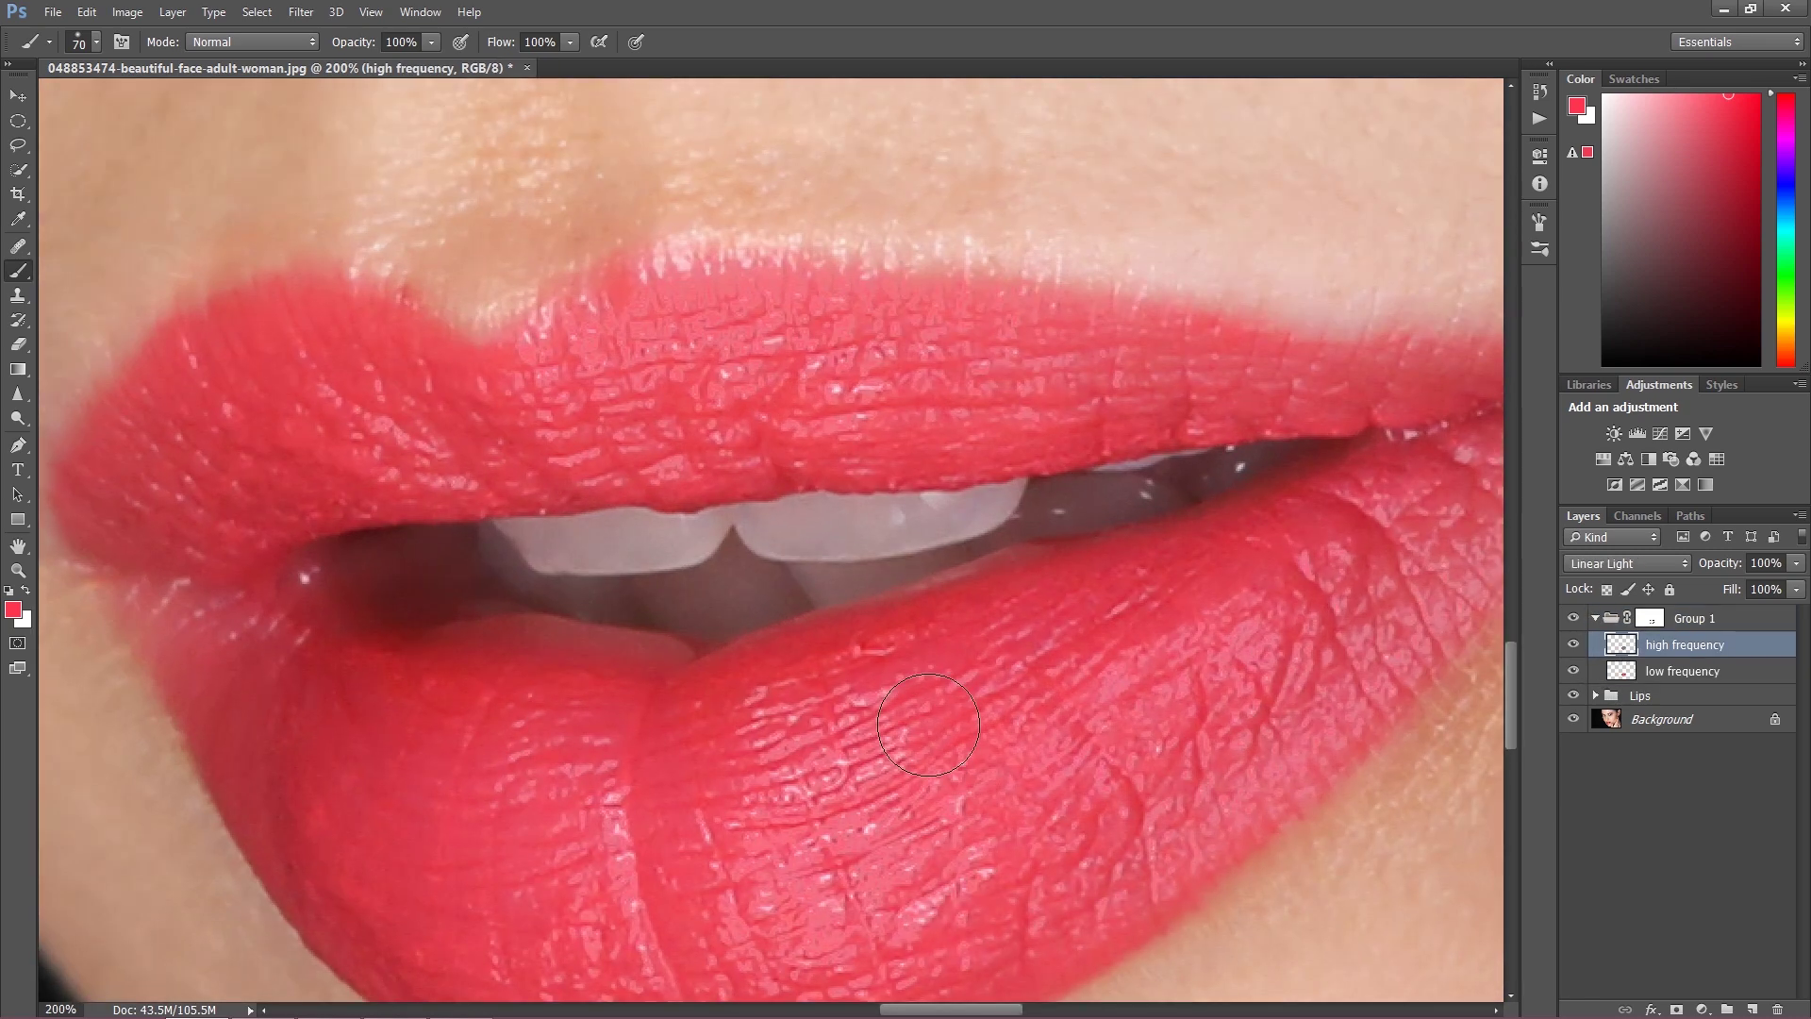
left_click_drag(784, 858, 736, 696)
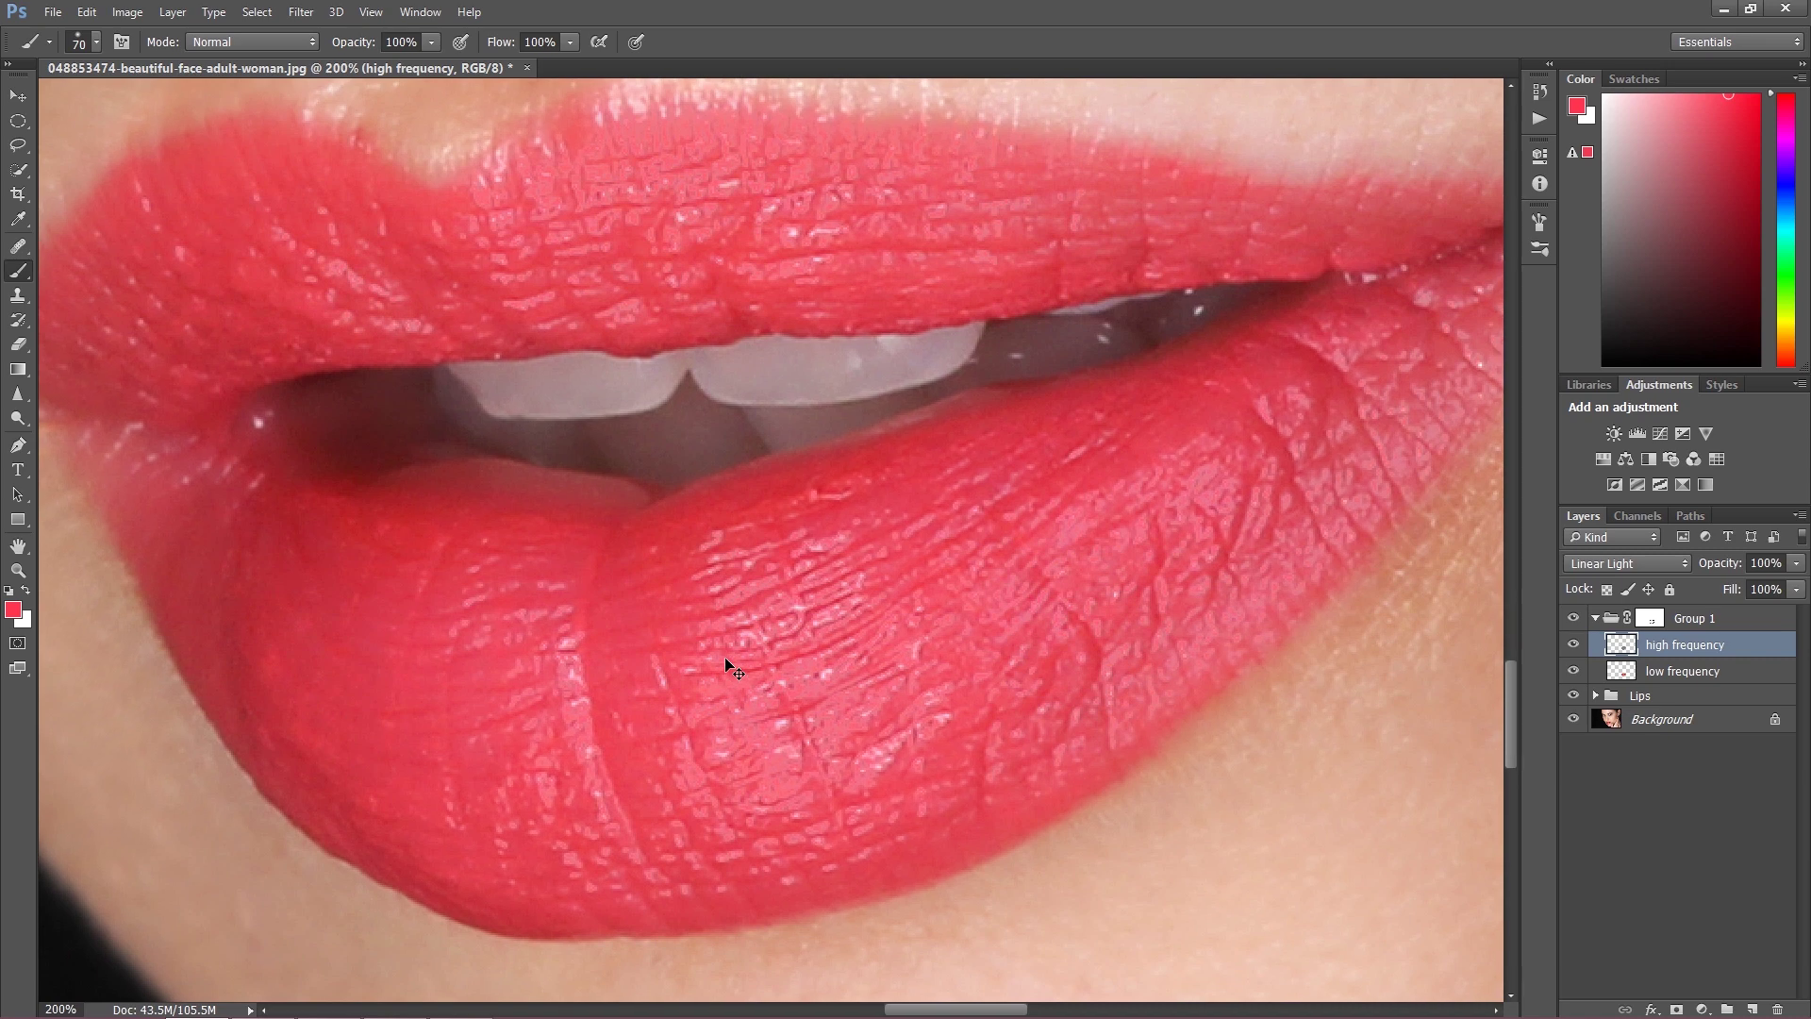
key("ctrl+plus")
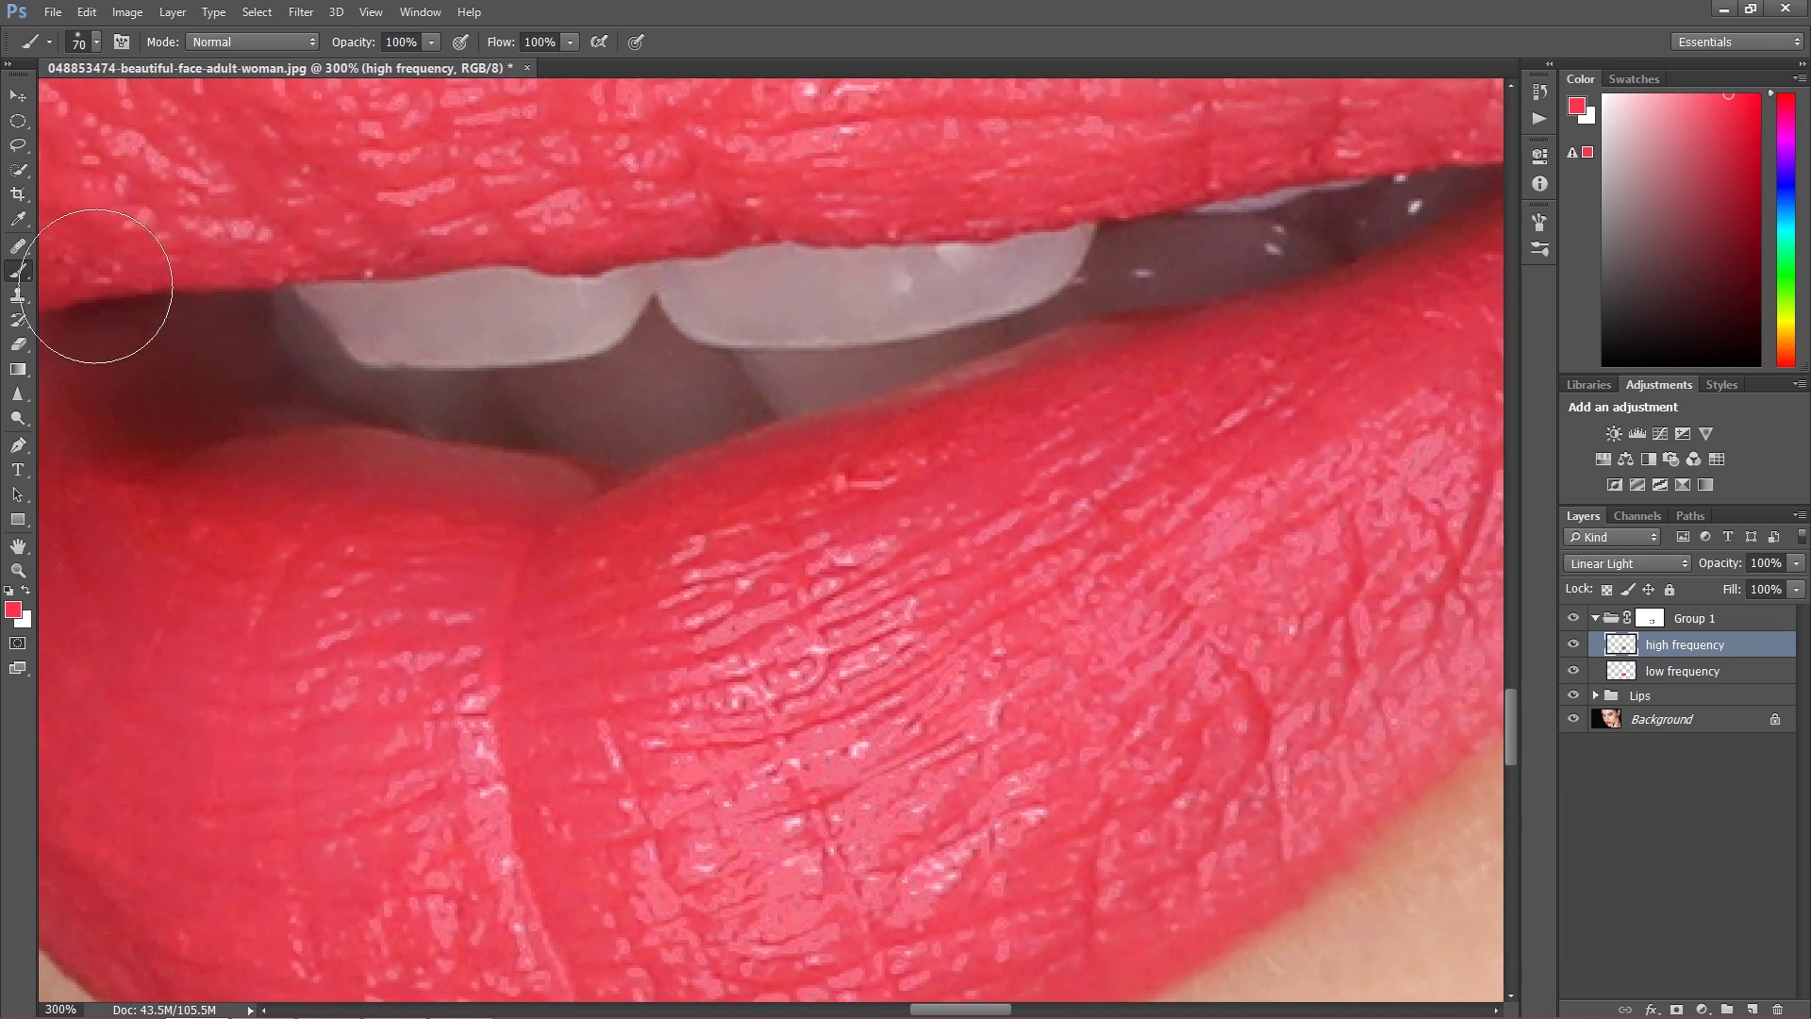
left_click(18, 295)
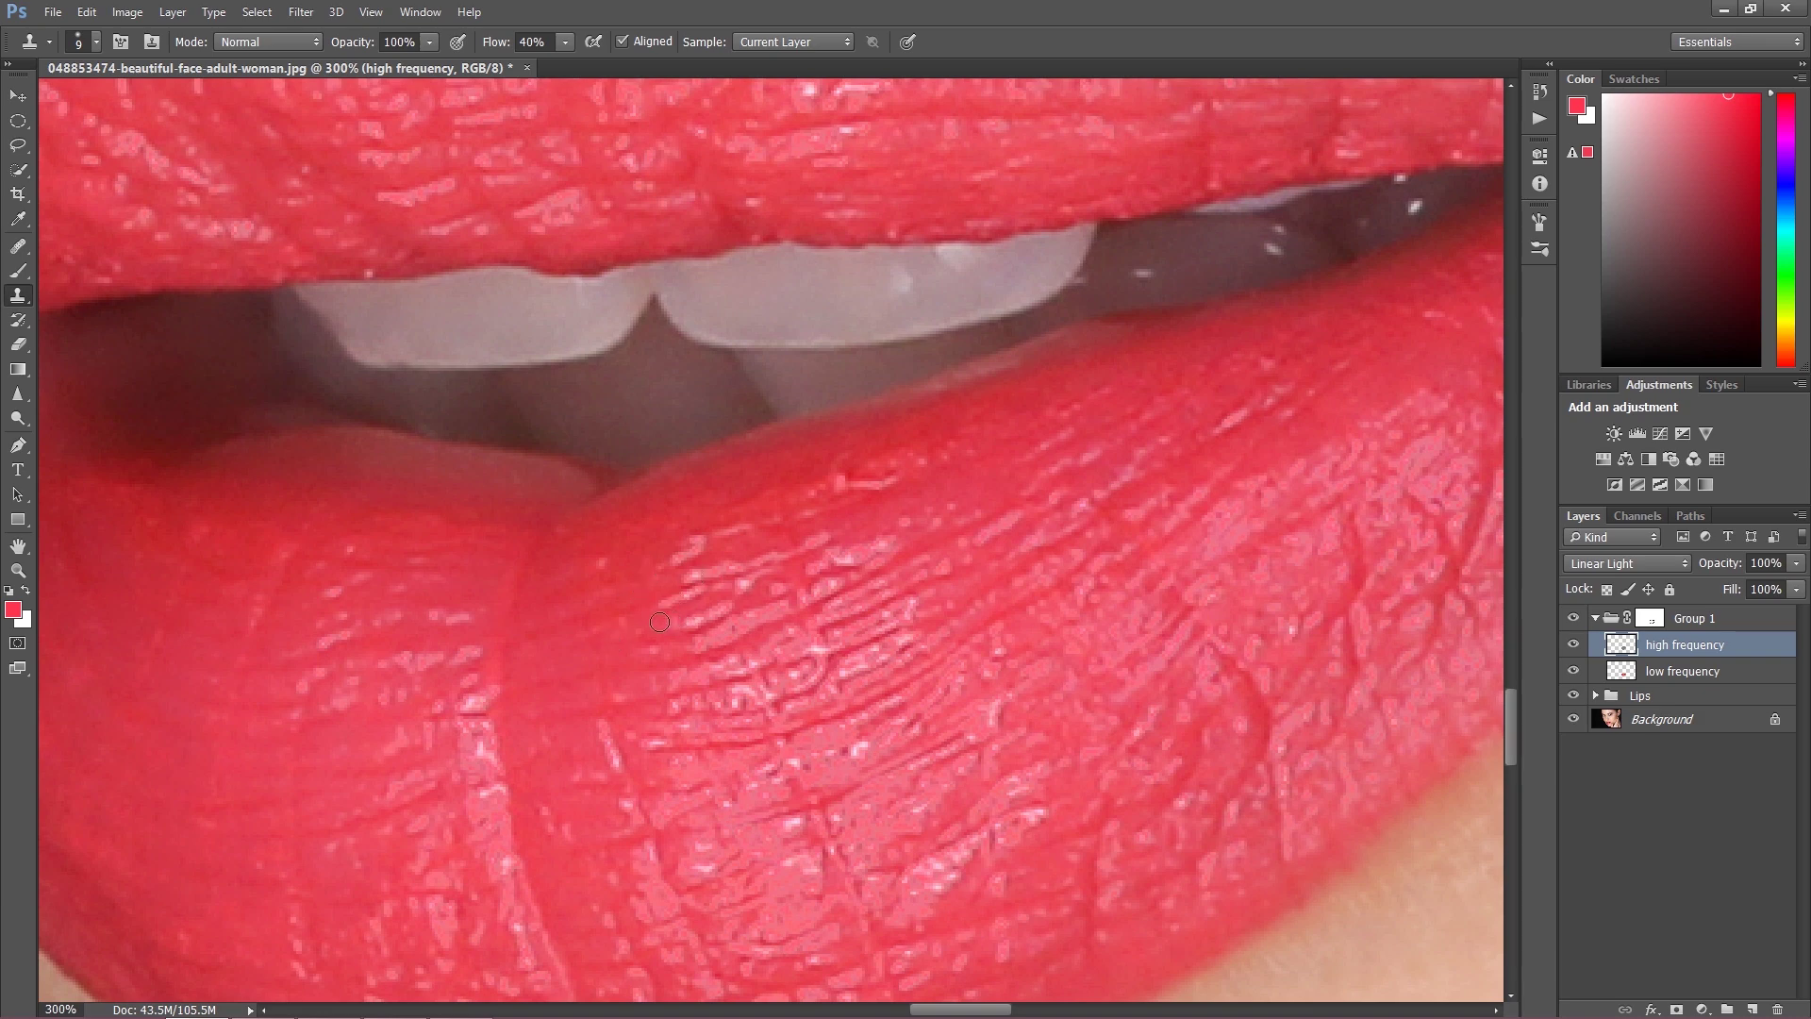
left_click(527, 43)
type("3")
key("Return")
Step: Clone smoother lip texture over the shiny specks and creases in the middle of the lower lip on the high frequency layer
left_click_drag(818, 655, 775, 661)
mouse_move(688, 642)
left_mouse_down()
mouse_move(740, 692)
mouse_move(743, 660)
mouse_move(817, 683)
mouse_move(810, 649)
mouse_move(764, 732)
mouse_move(738, 710)
left_mouse_up()
left_click_drag(825, 805, 858, 755)
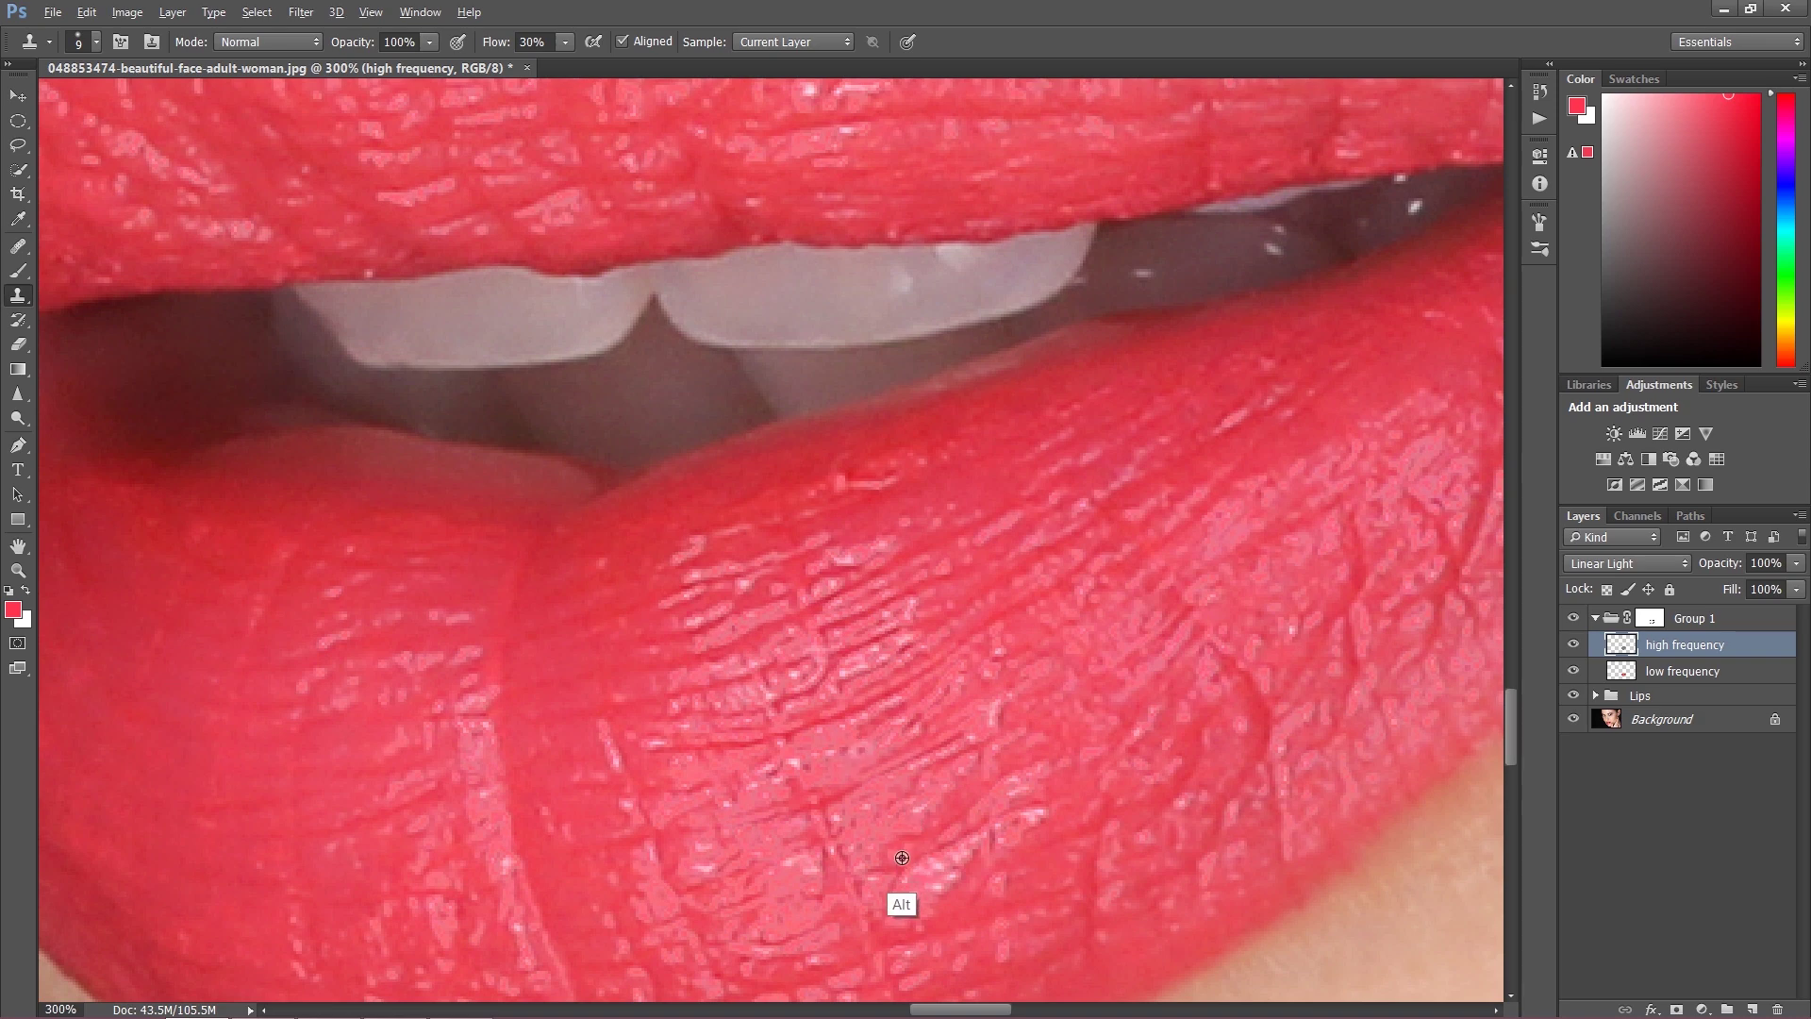
mouse_move(1033, 818)
left_mouse_down()
mouse_move(1053, 801)
mouse_move(1033, 811)
left_mouse_up()
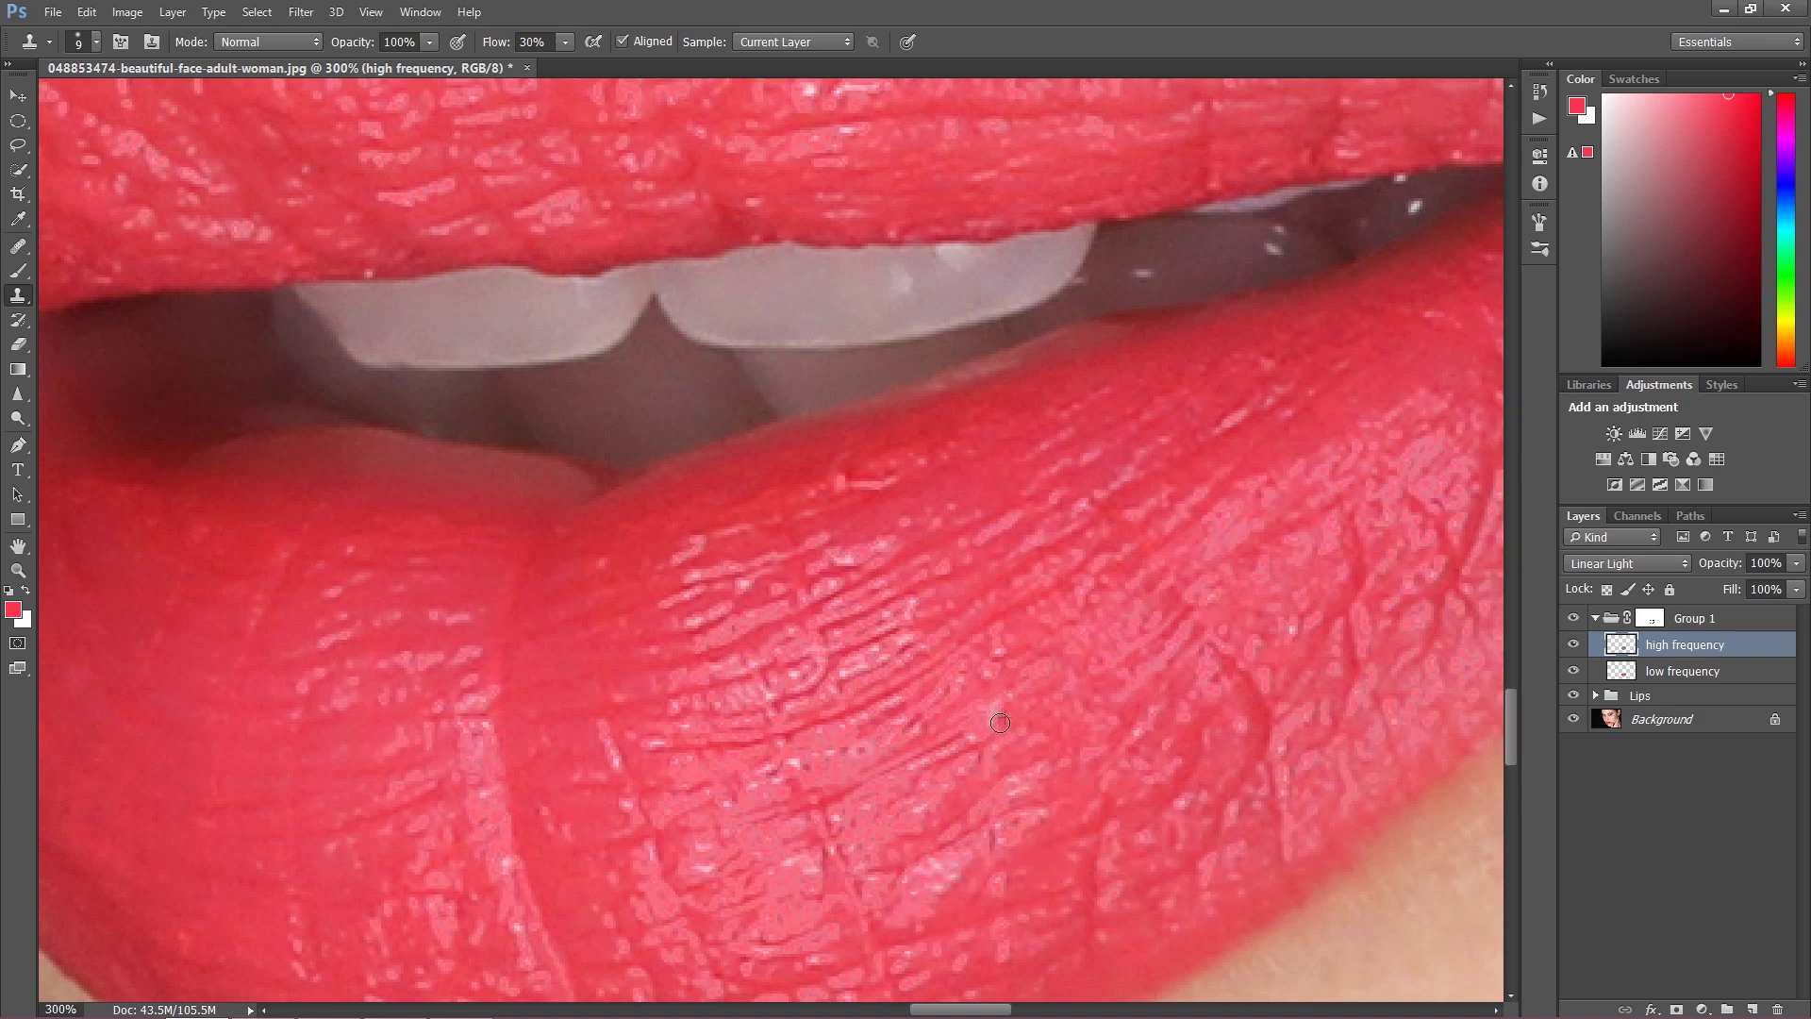
left_click(788, 868, "alt")
left_click(788, 756, "alt")
left_click_drag(798, 765, 773, 771)
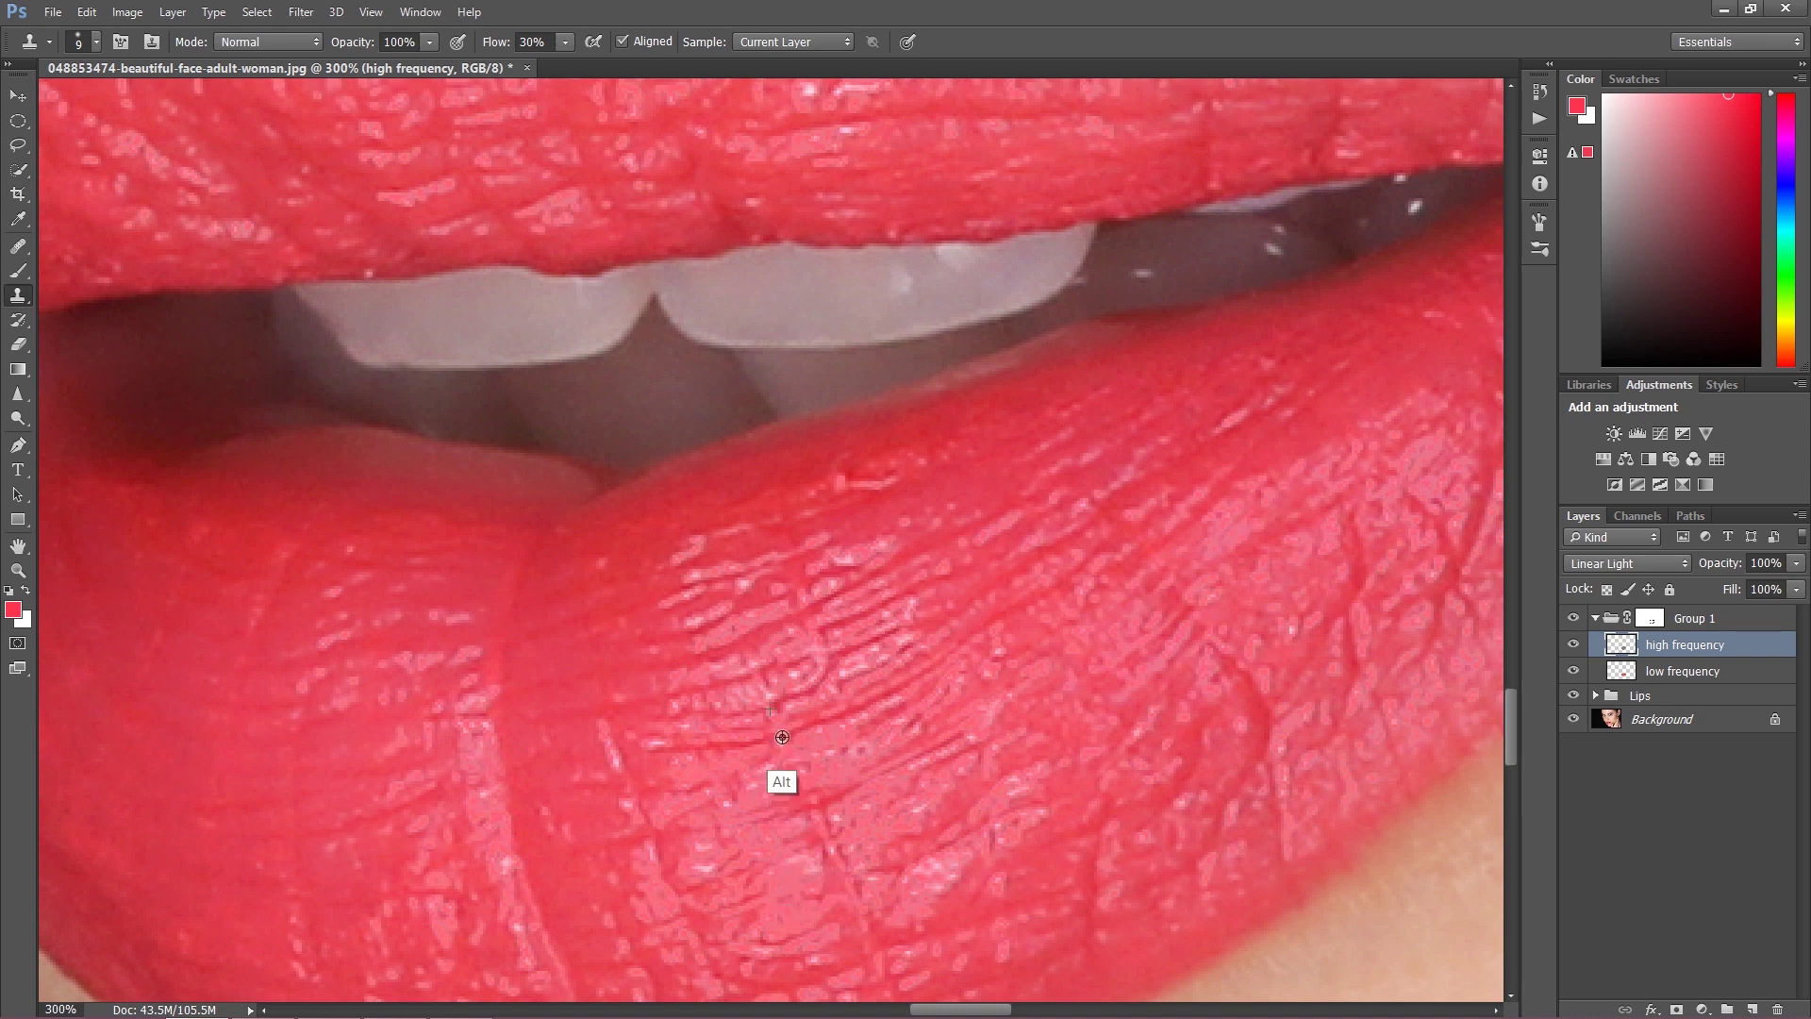
left_click(876, 661, "alt")
left_click(858, 667)
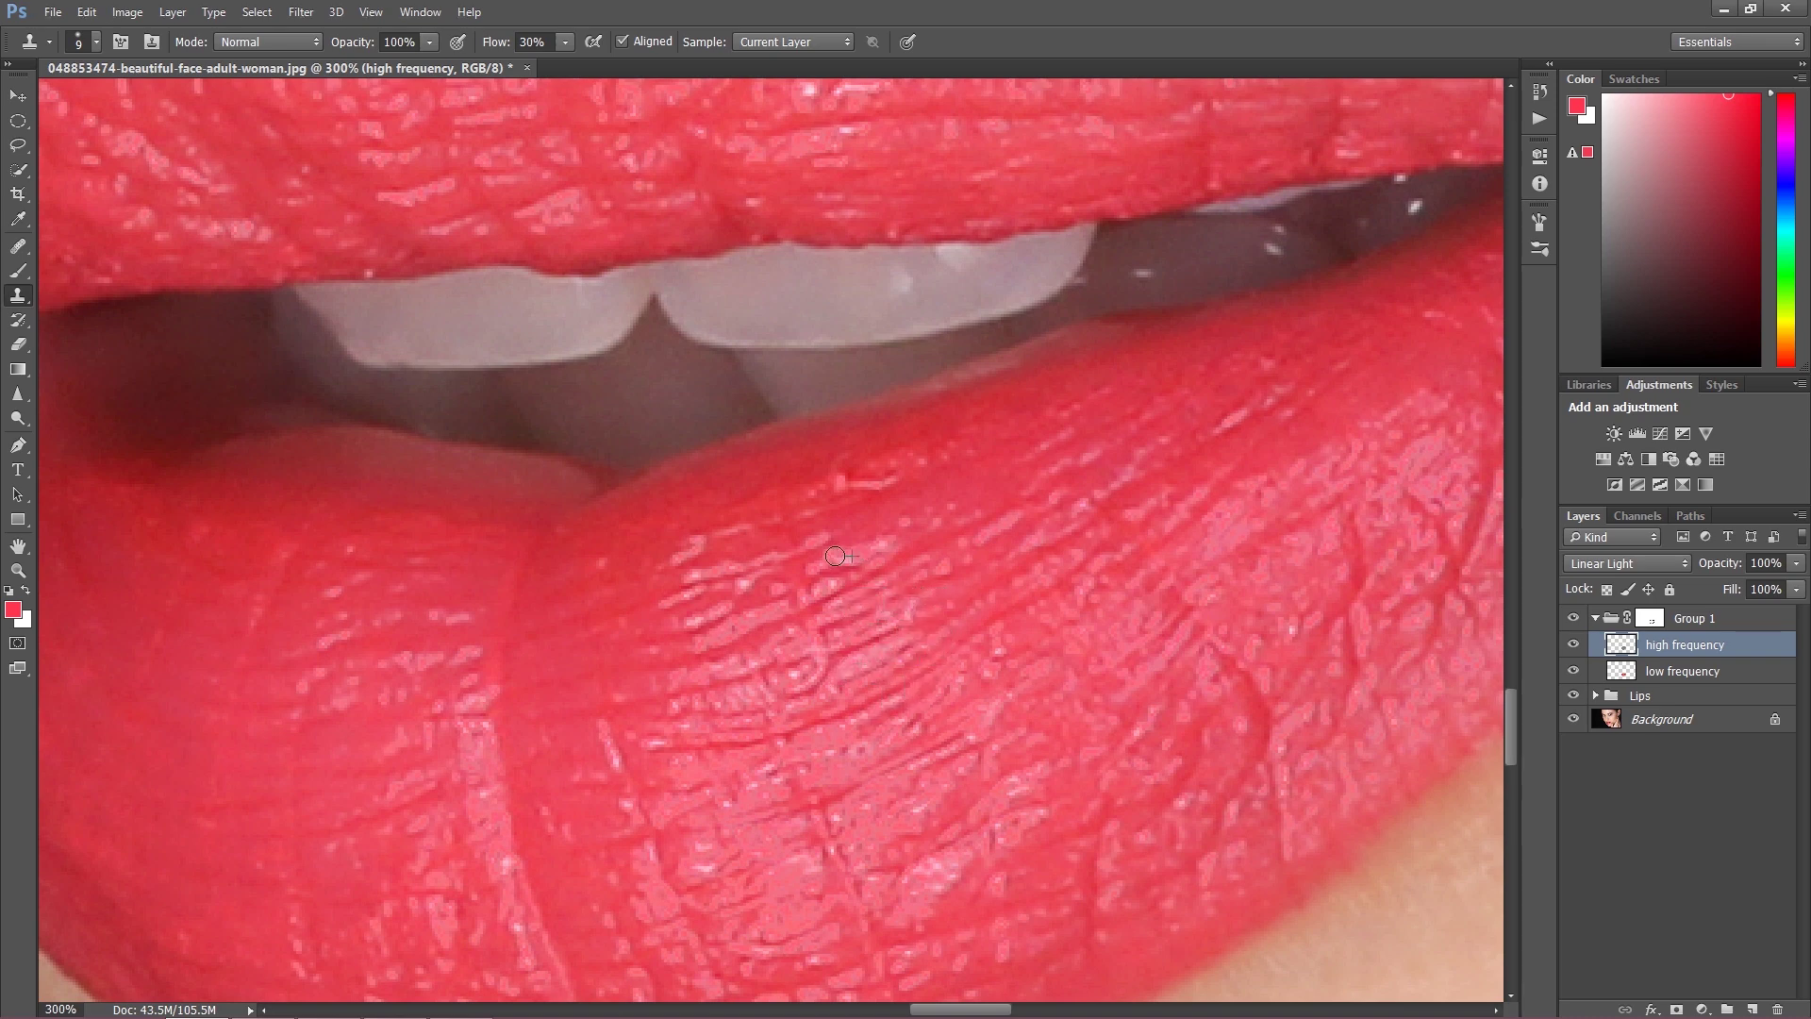
left_click(671, 583, "alt")
left_click_drag(667, 606, 688, 597)
mouse_move(652, 738)
left_mouse_down()
mouse_move(665, 747)
mouse_move(610, 718)
mouse_move(675, 745)
mouse_move(741, 660)
mouse_move(806, 666)
left_mouse_up()
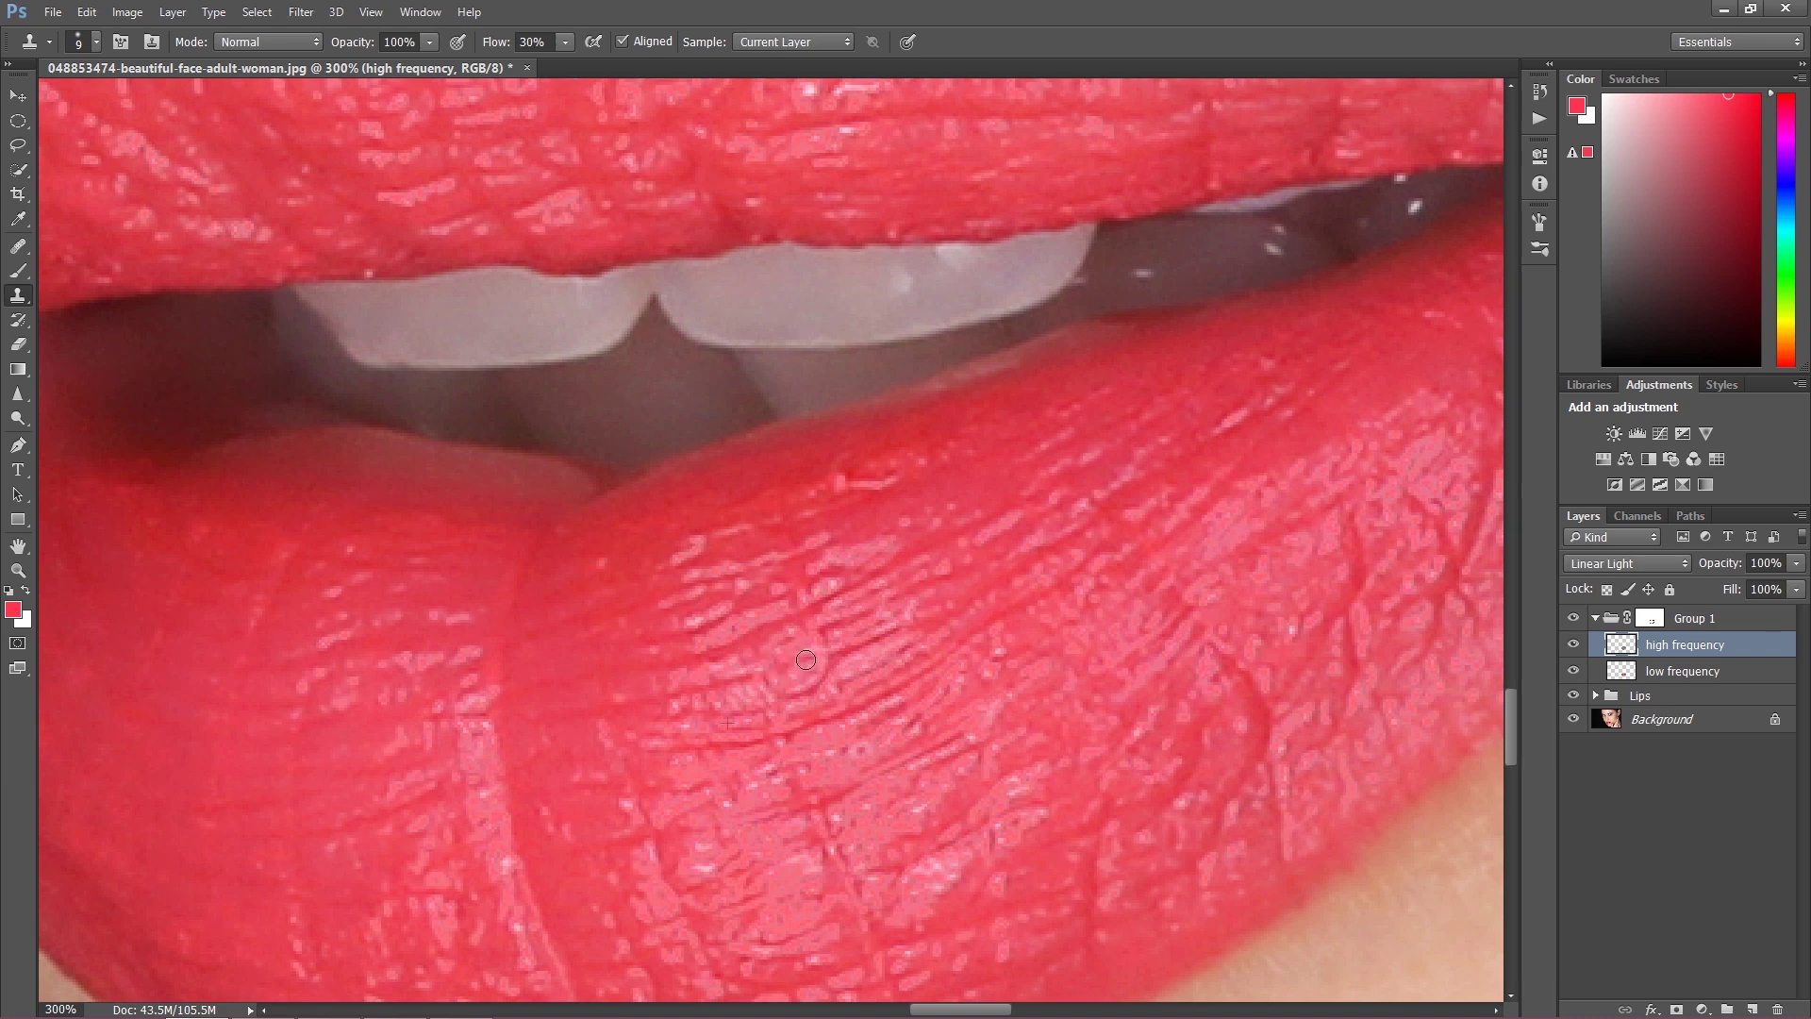
left_click(740, 878, "alt")
mouse_move(713, 860)
left_mouse_down()
mouse_move(812, 866)
mouse_move(835, 830)
mouse_move(921, 859)
left_mouse_up()
left_click(786, 846, "alt")
mouse_move(781, 824)
left_mouse_down()
mouse_move(764, 760)
mouse_move(830, 764)
mouse_move(845, 723)
left_mouse_up()
left_click(881, 760, "alt")
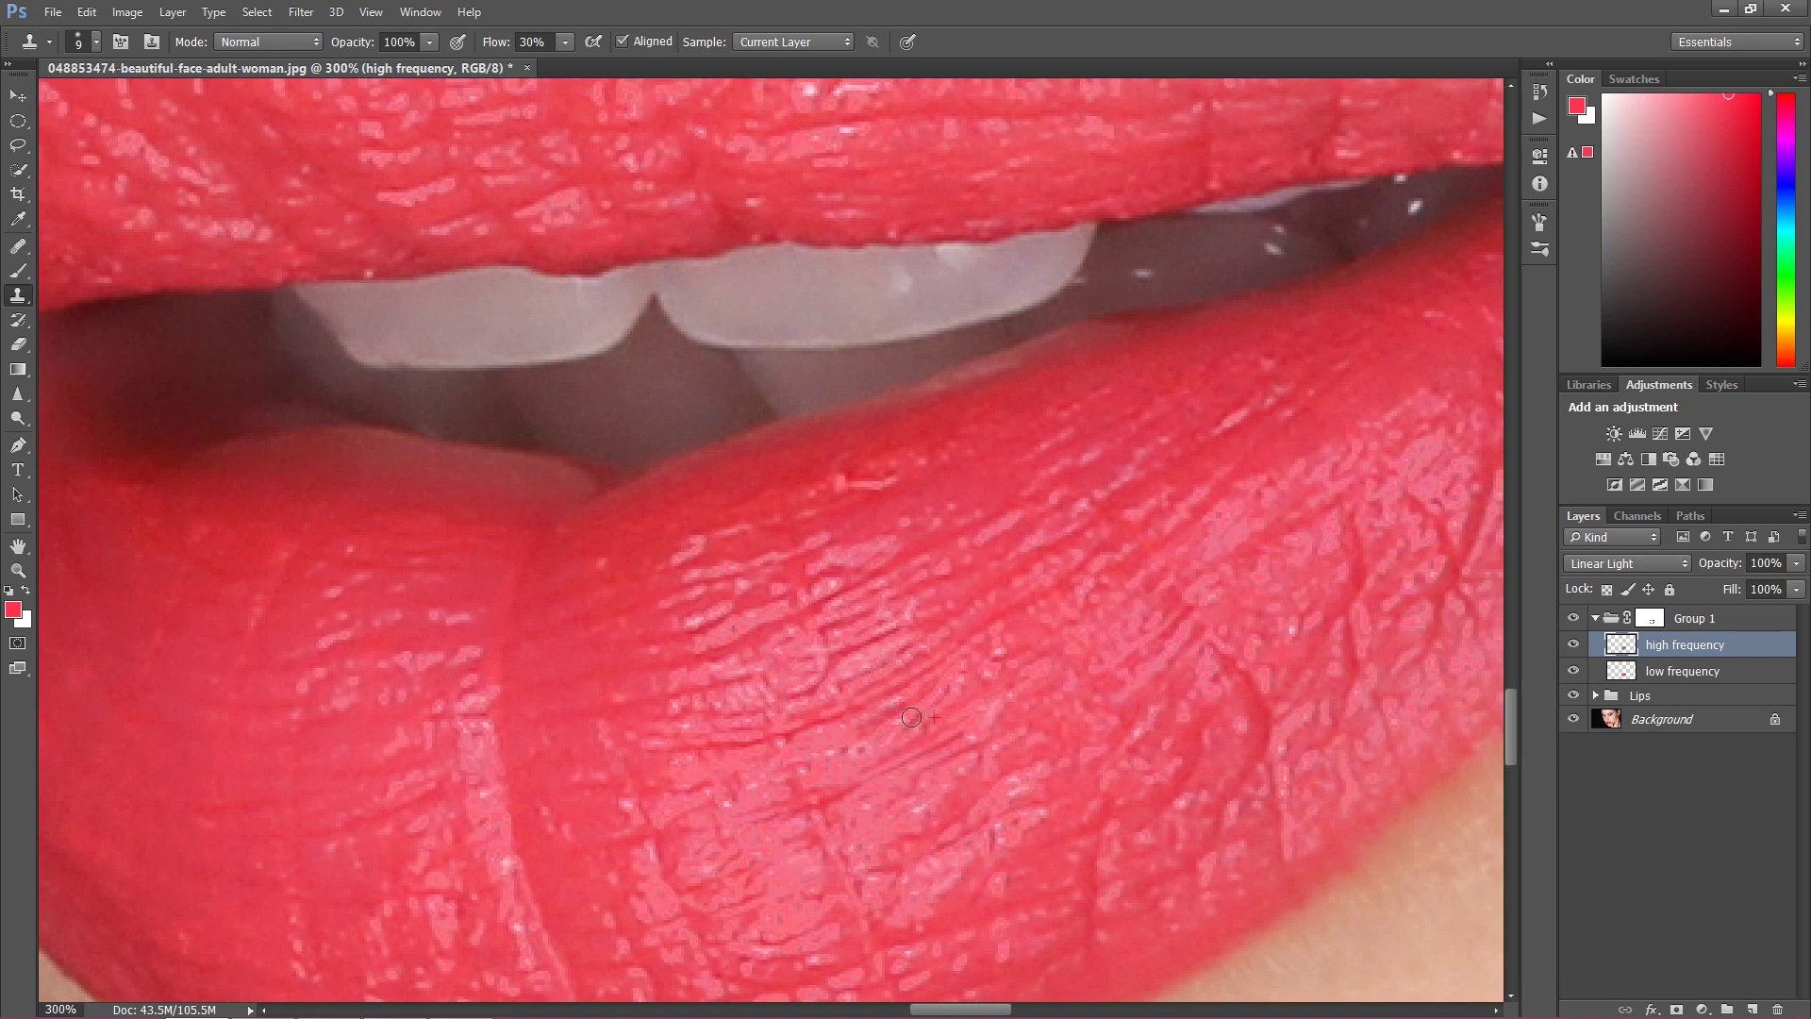
left_click(836, 598, "alt")
left_click(825, 588)
Step: Clone clean texture over the bright highlights in the middle of the upper lip and just below its upper edge
left_click_drag(812, 283, 679, 364)
left_click_drag(547, 393, 547, 417)
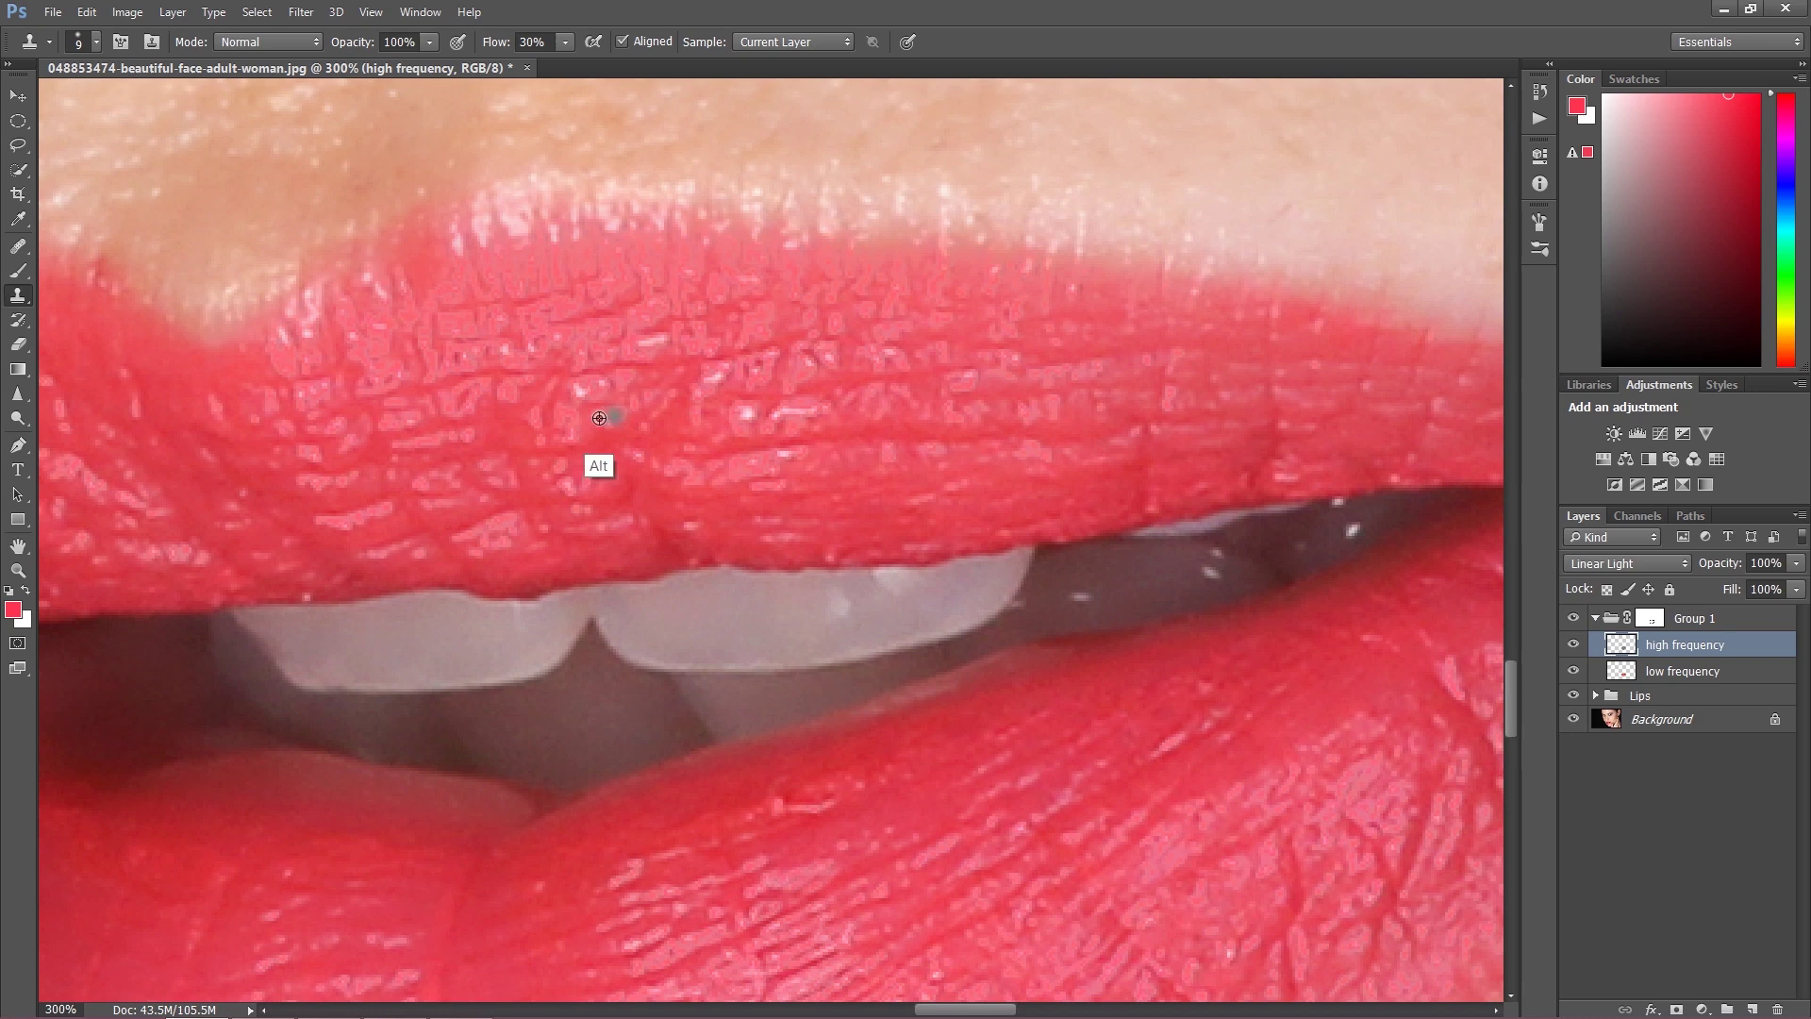
mouse_move(589, 394)
left_mouse_down()
mouse_move(655, 340)
mouse_move(745, 404)
mouse_move(792, 396)
mouse_move(778, 414)
mouse_move(753, 376)
left_mouse_up()
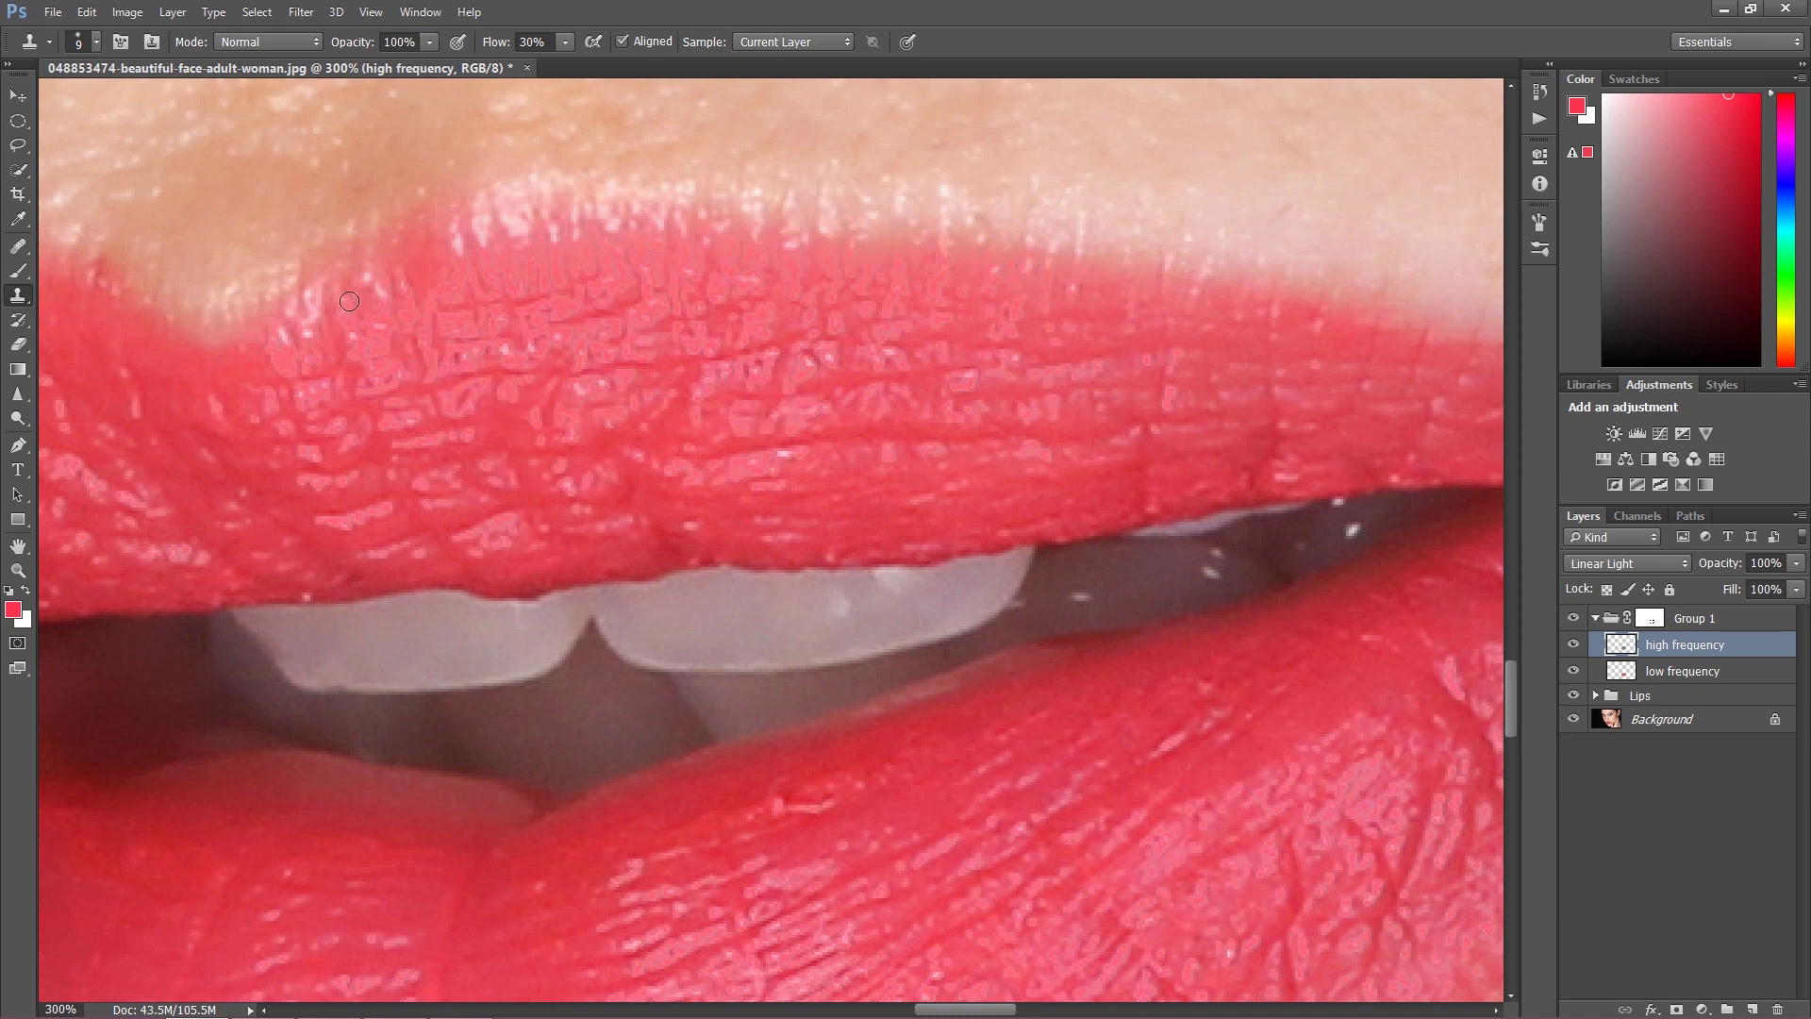
left_click_drag(309, 309, 485, 315)
left_click(521, 248, "alt")
left_click(524, 219)
mouse_move(523, 225)
left_mouse_down()
mouse_move(566, 251)
mouse_move(533, 210)
mouse_move(593, 251)
mouse_move(612, 223)
left_mouse_up()
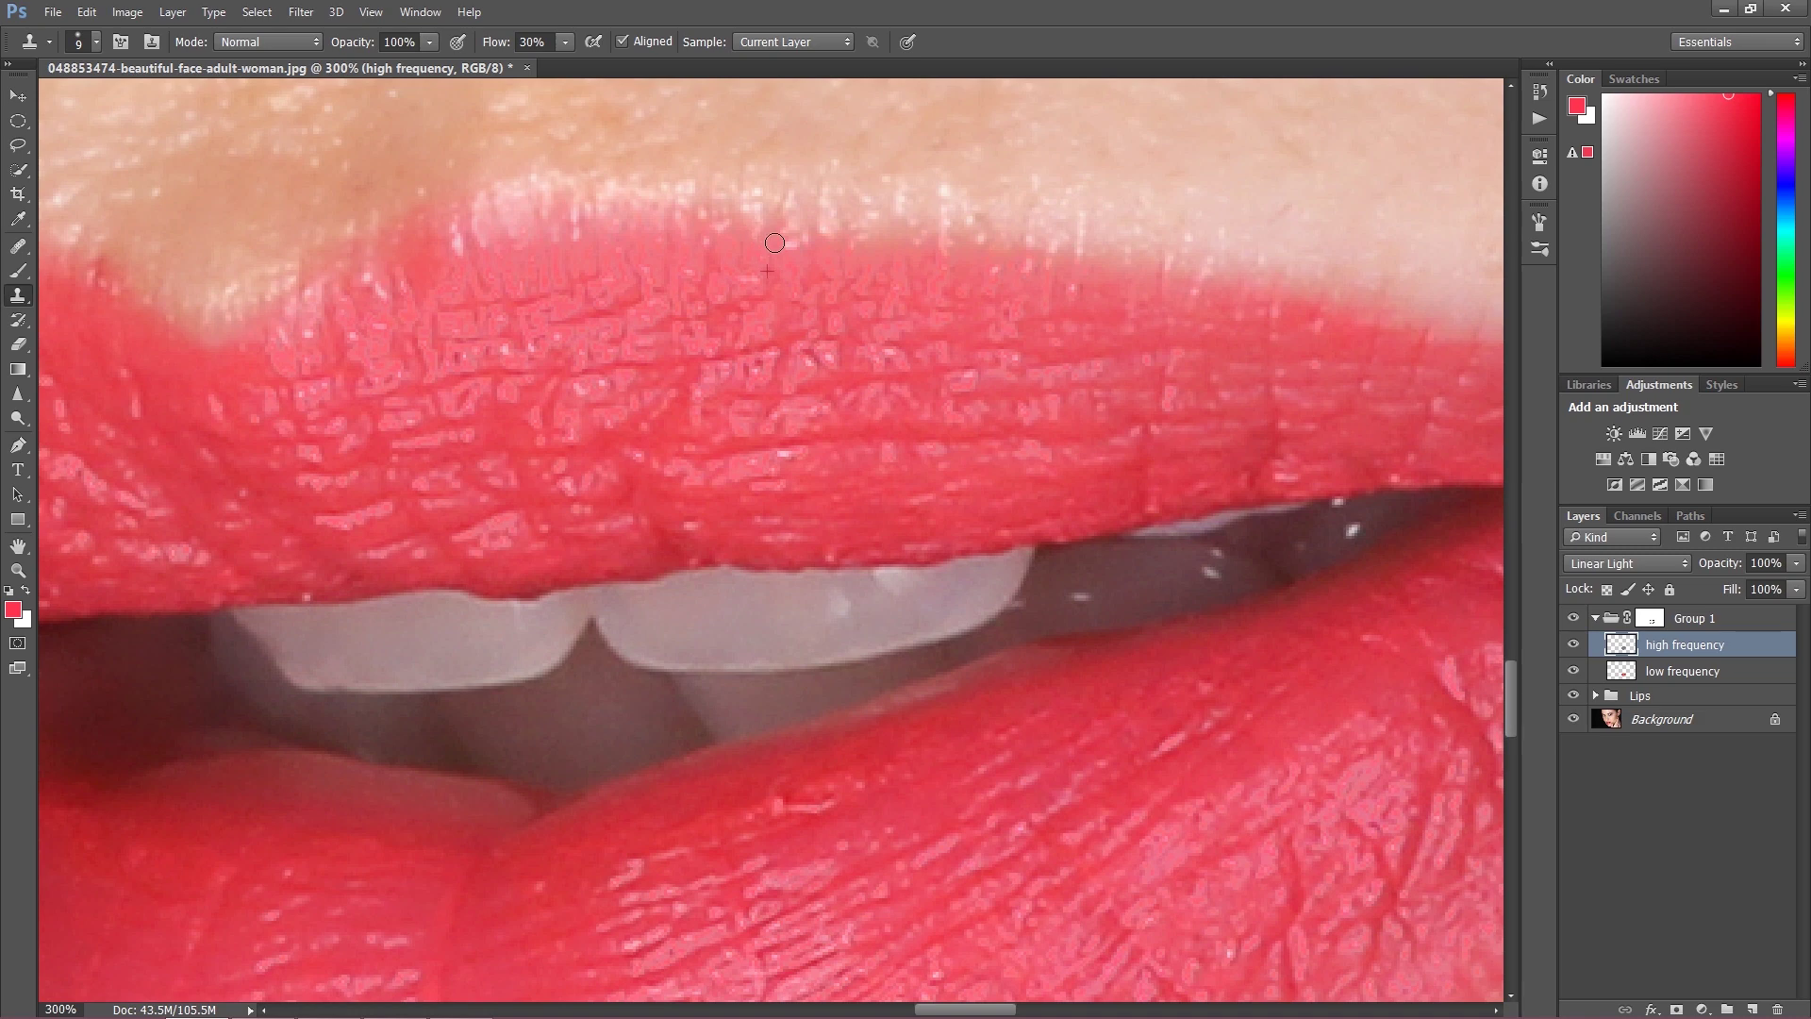
mouse_move(566, 268)
left_mouse_down()
mouse_move(582, 235)
mouse_move(485, 266)
mouse_move(461, 249)
mouse_move(829, 182)
left_mouse_up()
Step: Clone neighbouring texture over the bright specks along the border between the upper lip and the skin
scroll(834, 283, "up", 3)
mouse_move(667, 314)
left_mouse_down()
mouse_move(526, 336)
mouse_move(489, 361)
mouse_move(563, 337)
mouse_move(579, 354)
mouse_move(702, 342)
left_mouse_up()
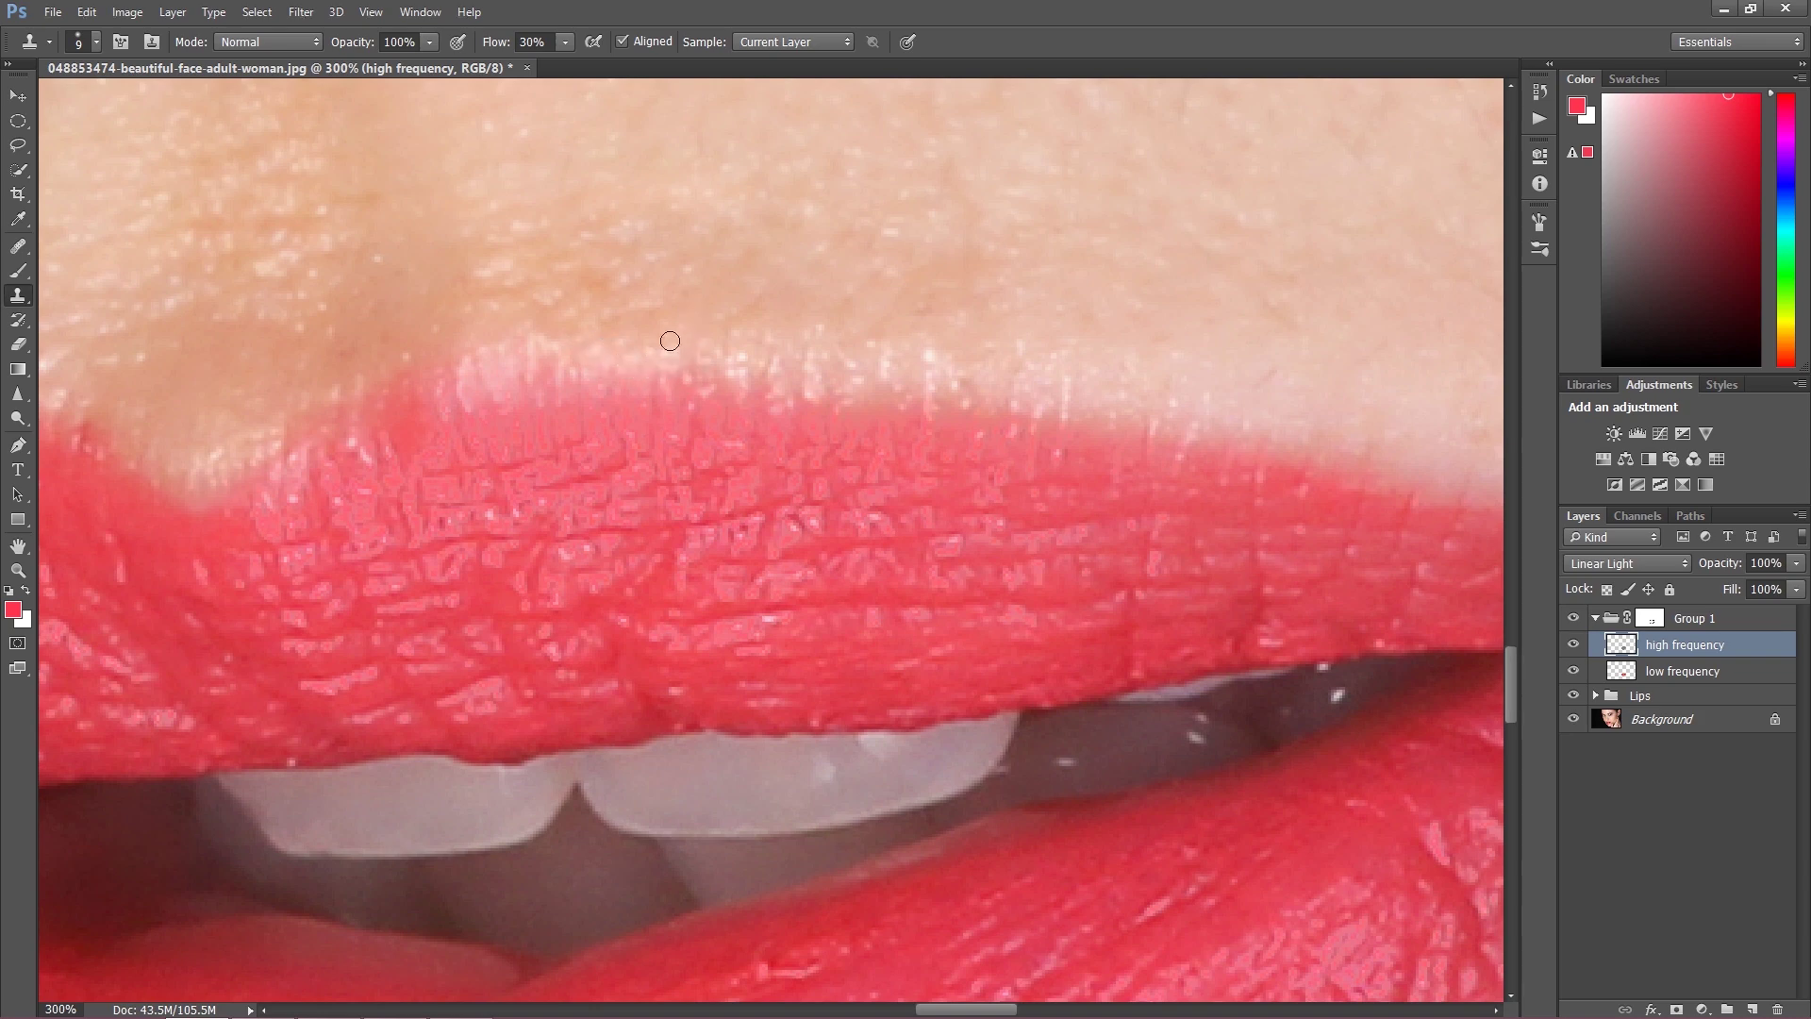
key("alt")
left_click(905, 331, "alt")
left_click_drag(894, 370, 876, 375)
key("alt")
left_click(850, 360, "alt")
key("ctrl+minus")
key("ctrl+minus")
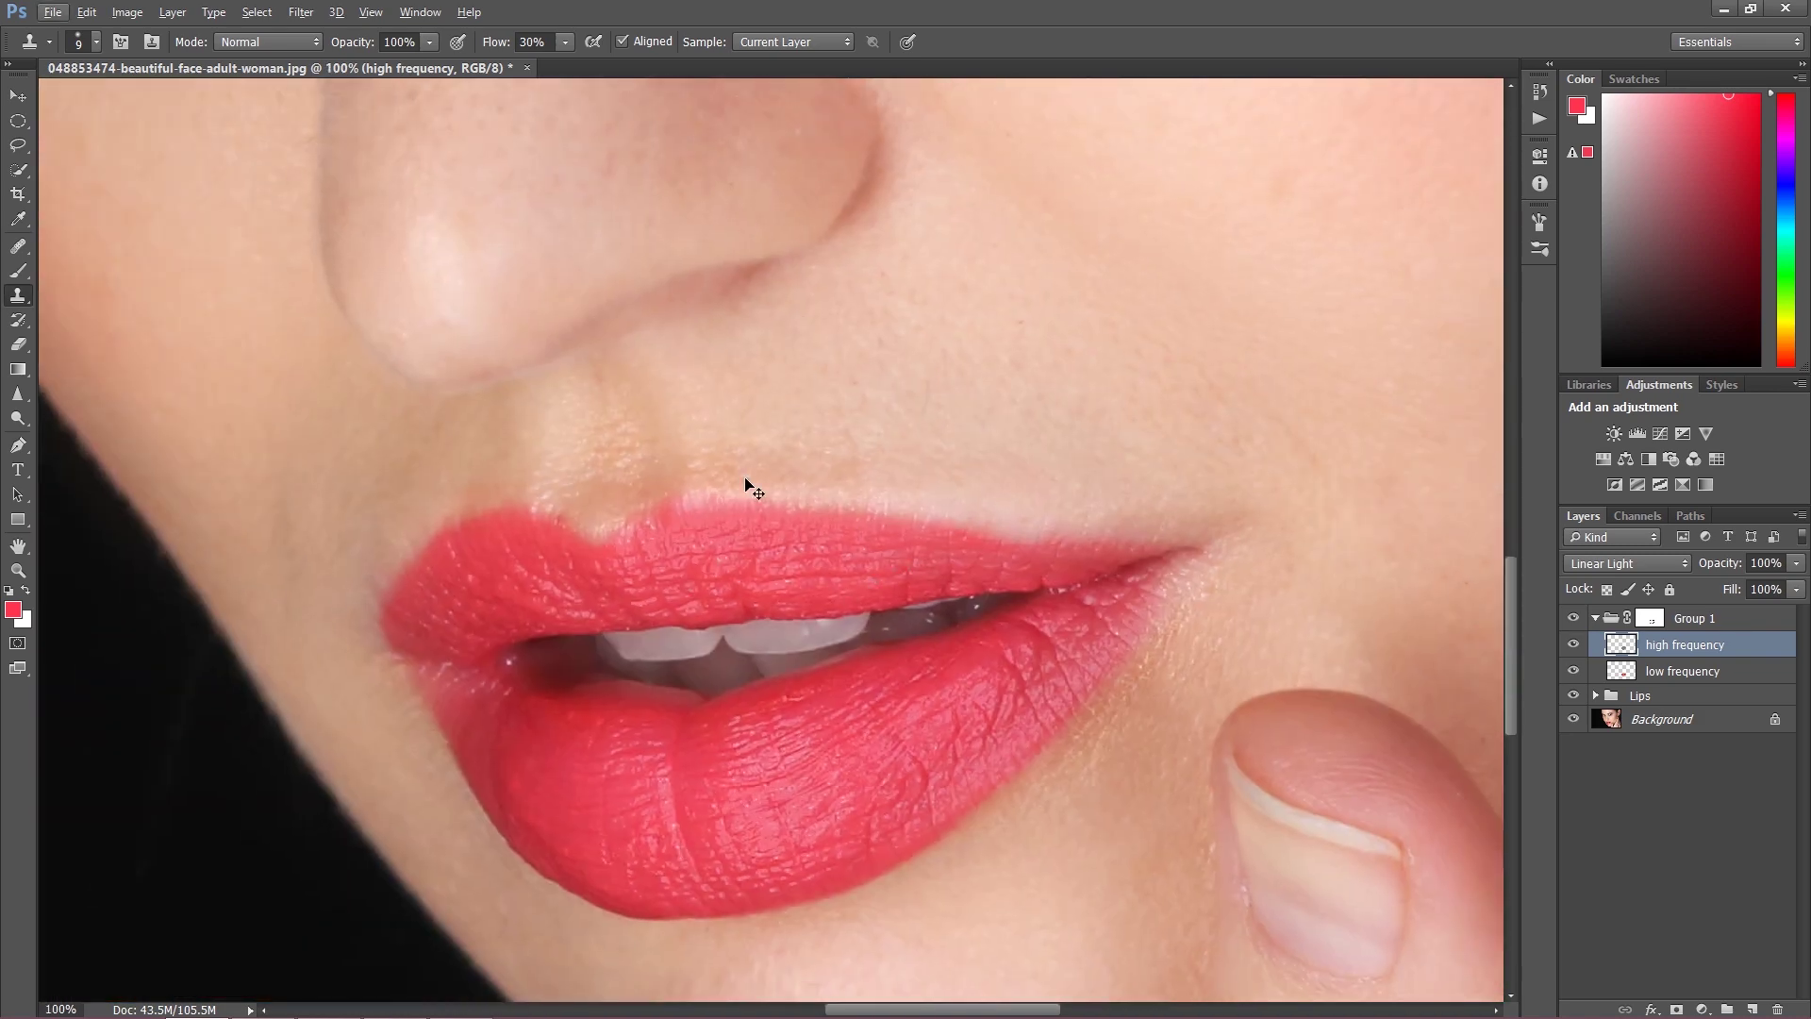
Step: Clone sampled lip texture over the remaining bright spots near the peak of the upper lip
key("ctrl+plus")
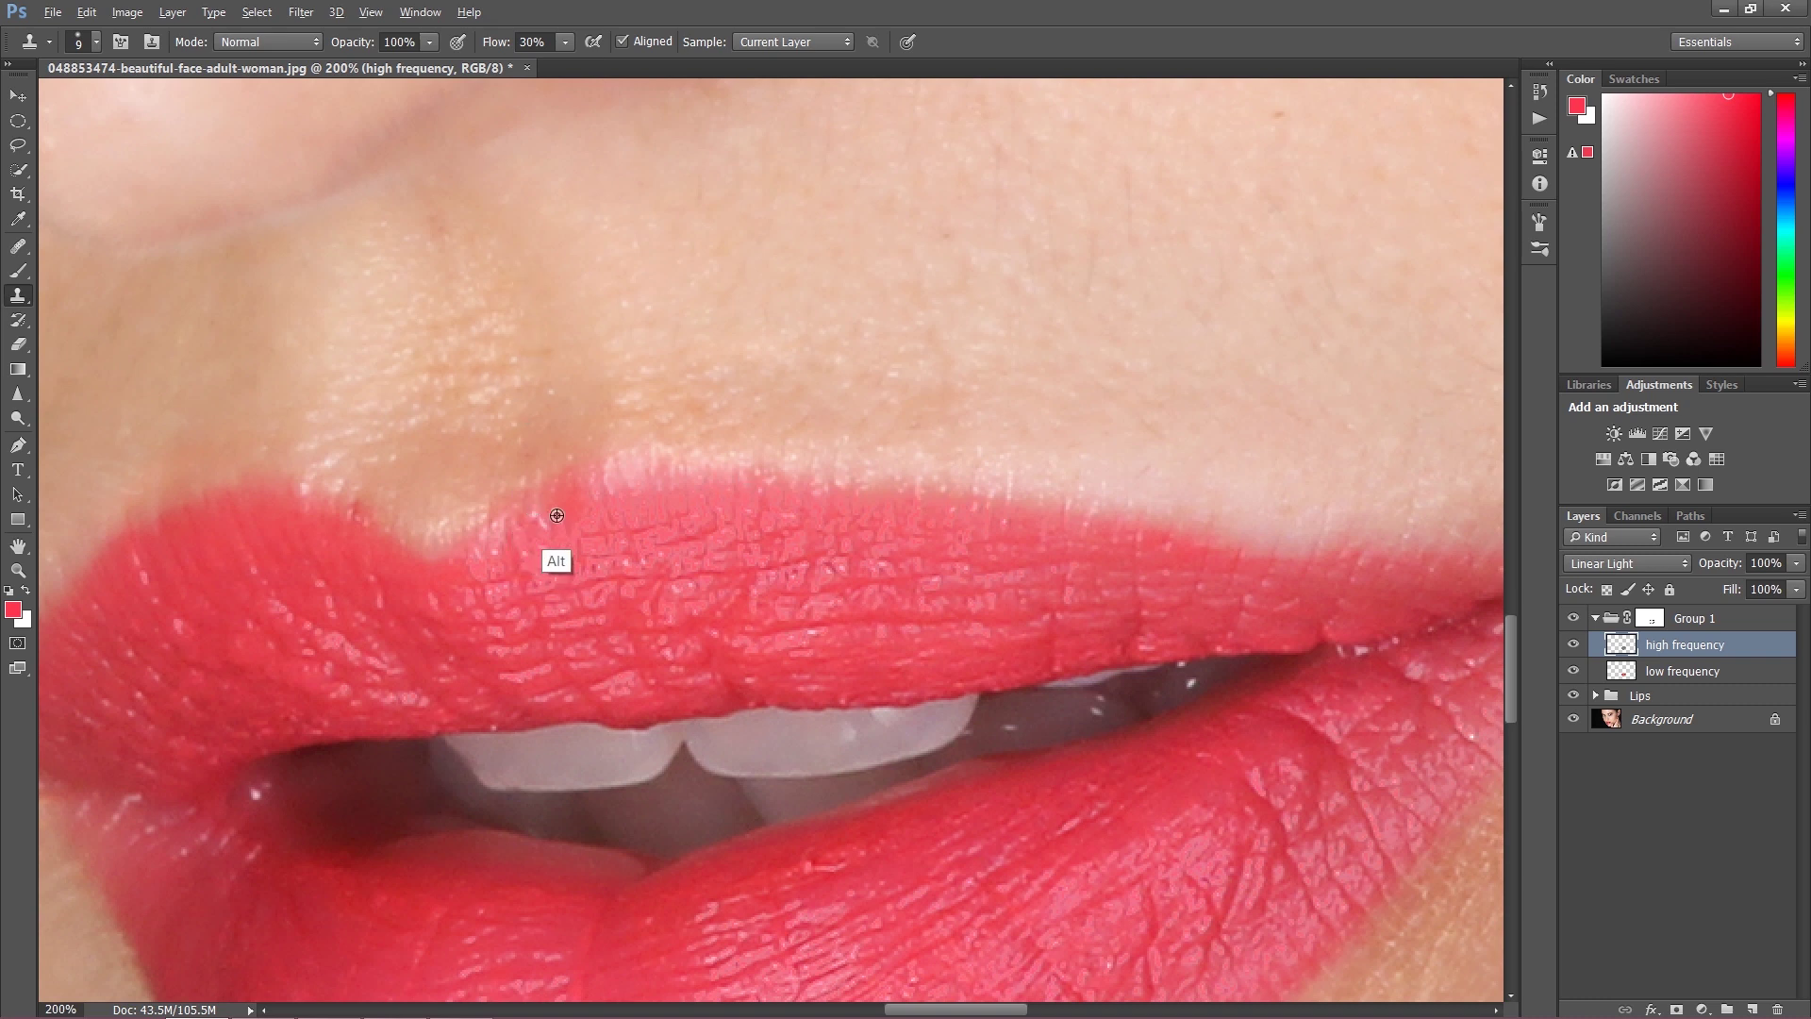
key("alt")
left_click(796, 623, "alt")
left_click_drag(673, 590, 622, 561)
scroll(692, 521, "down", 2)
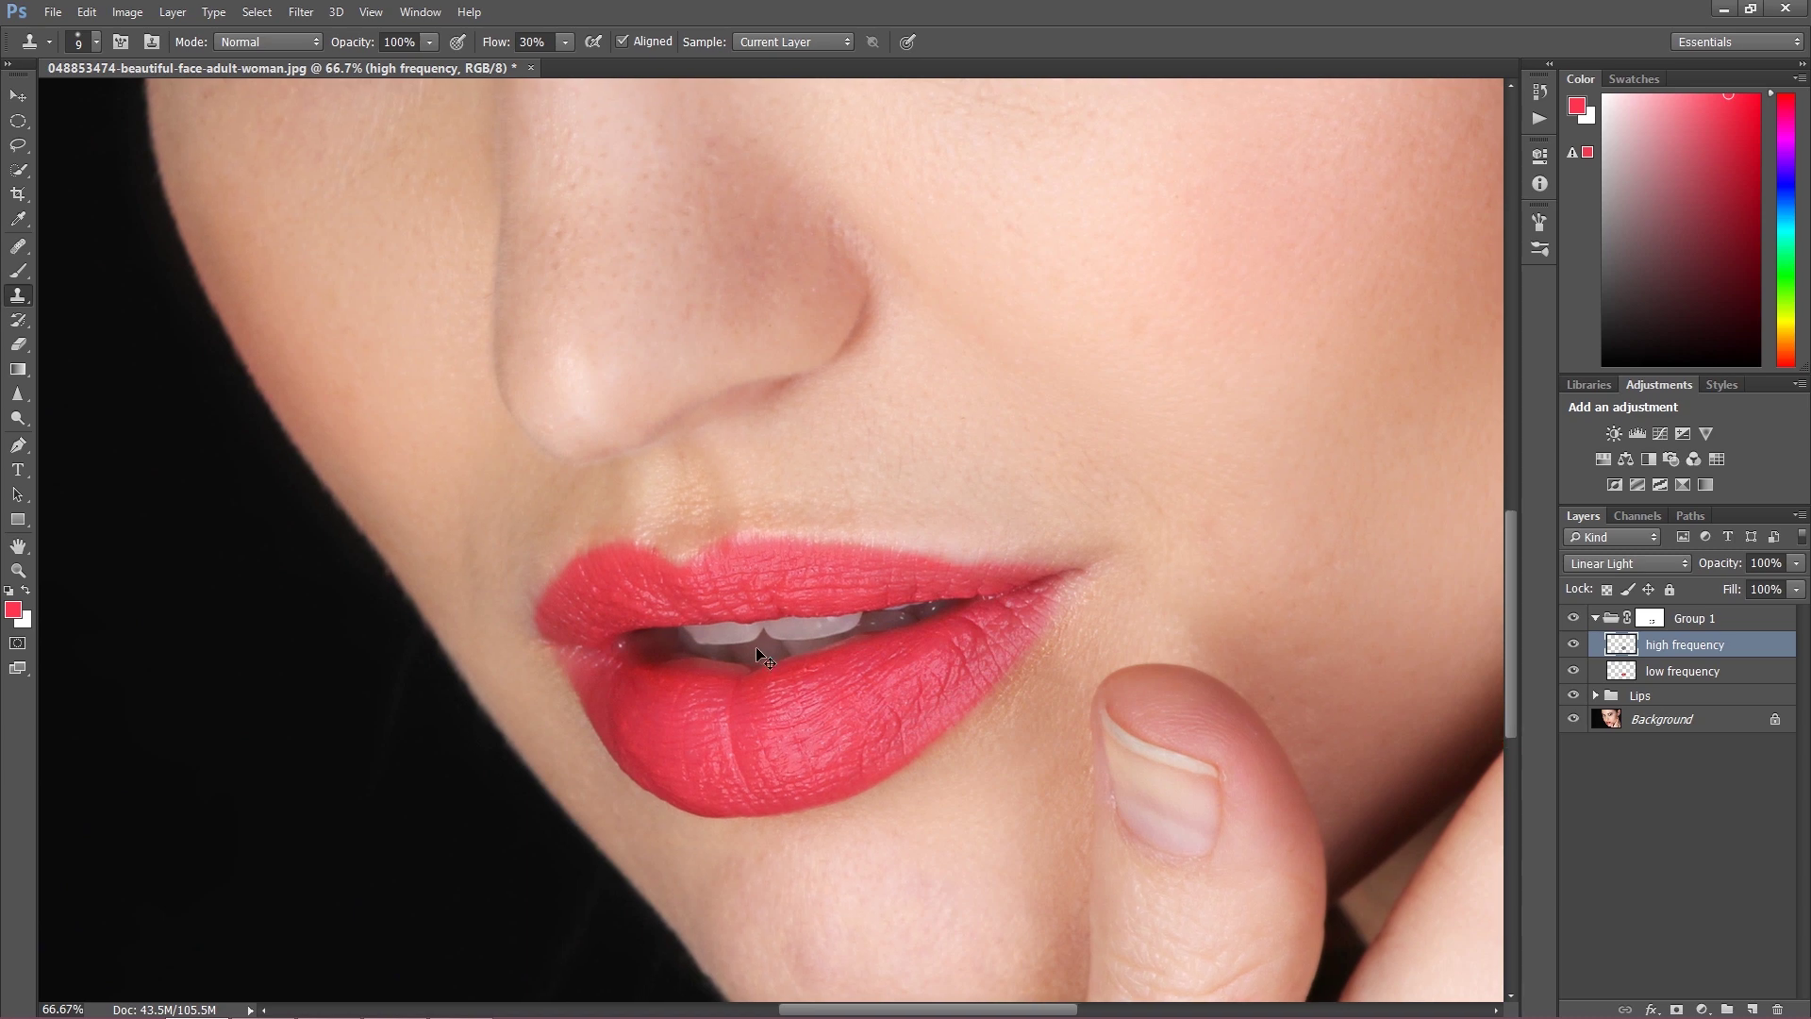
Step: Add a new layer directly above the low frequency layer and name it Color
key("ctrl+plus")
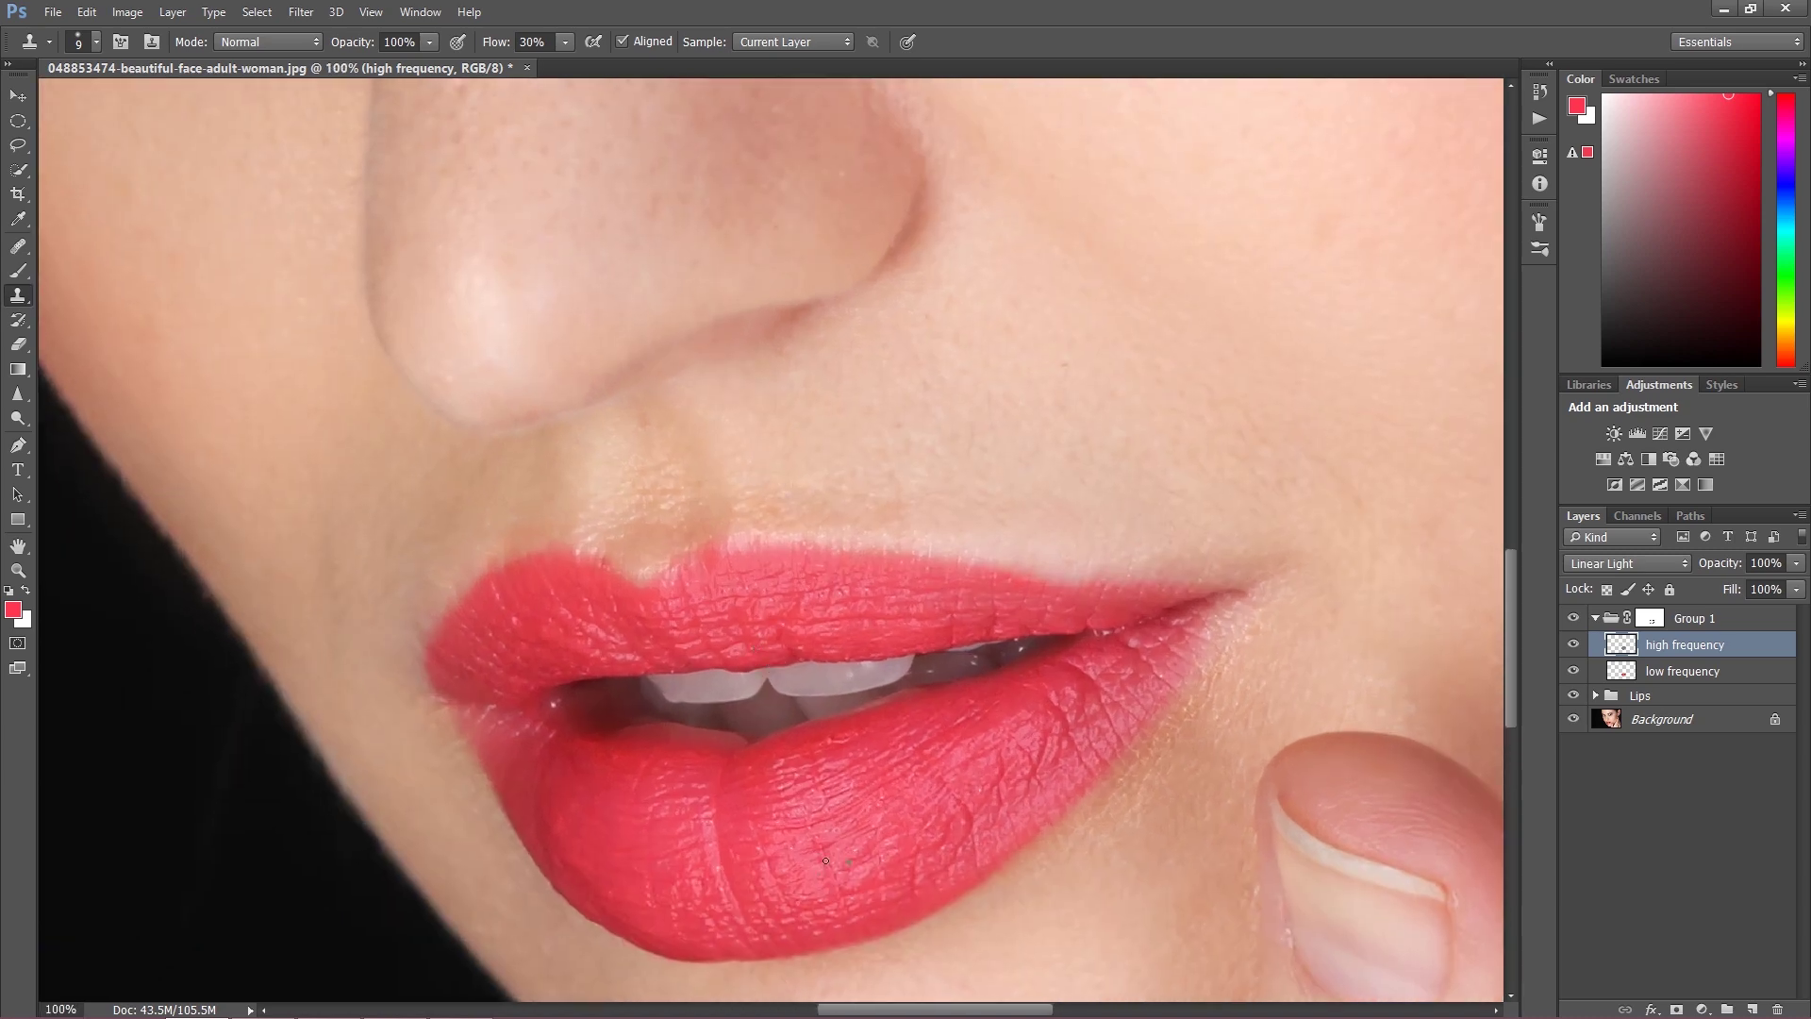
left_click(1679, 673)
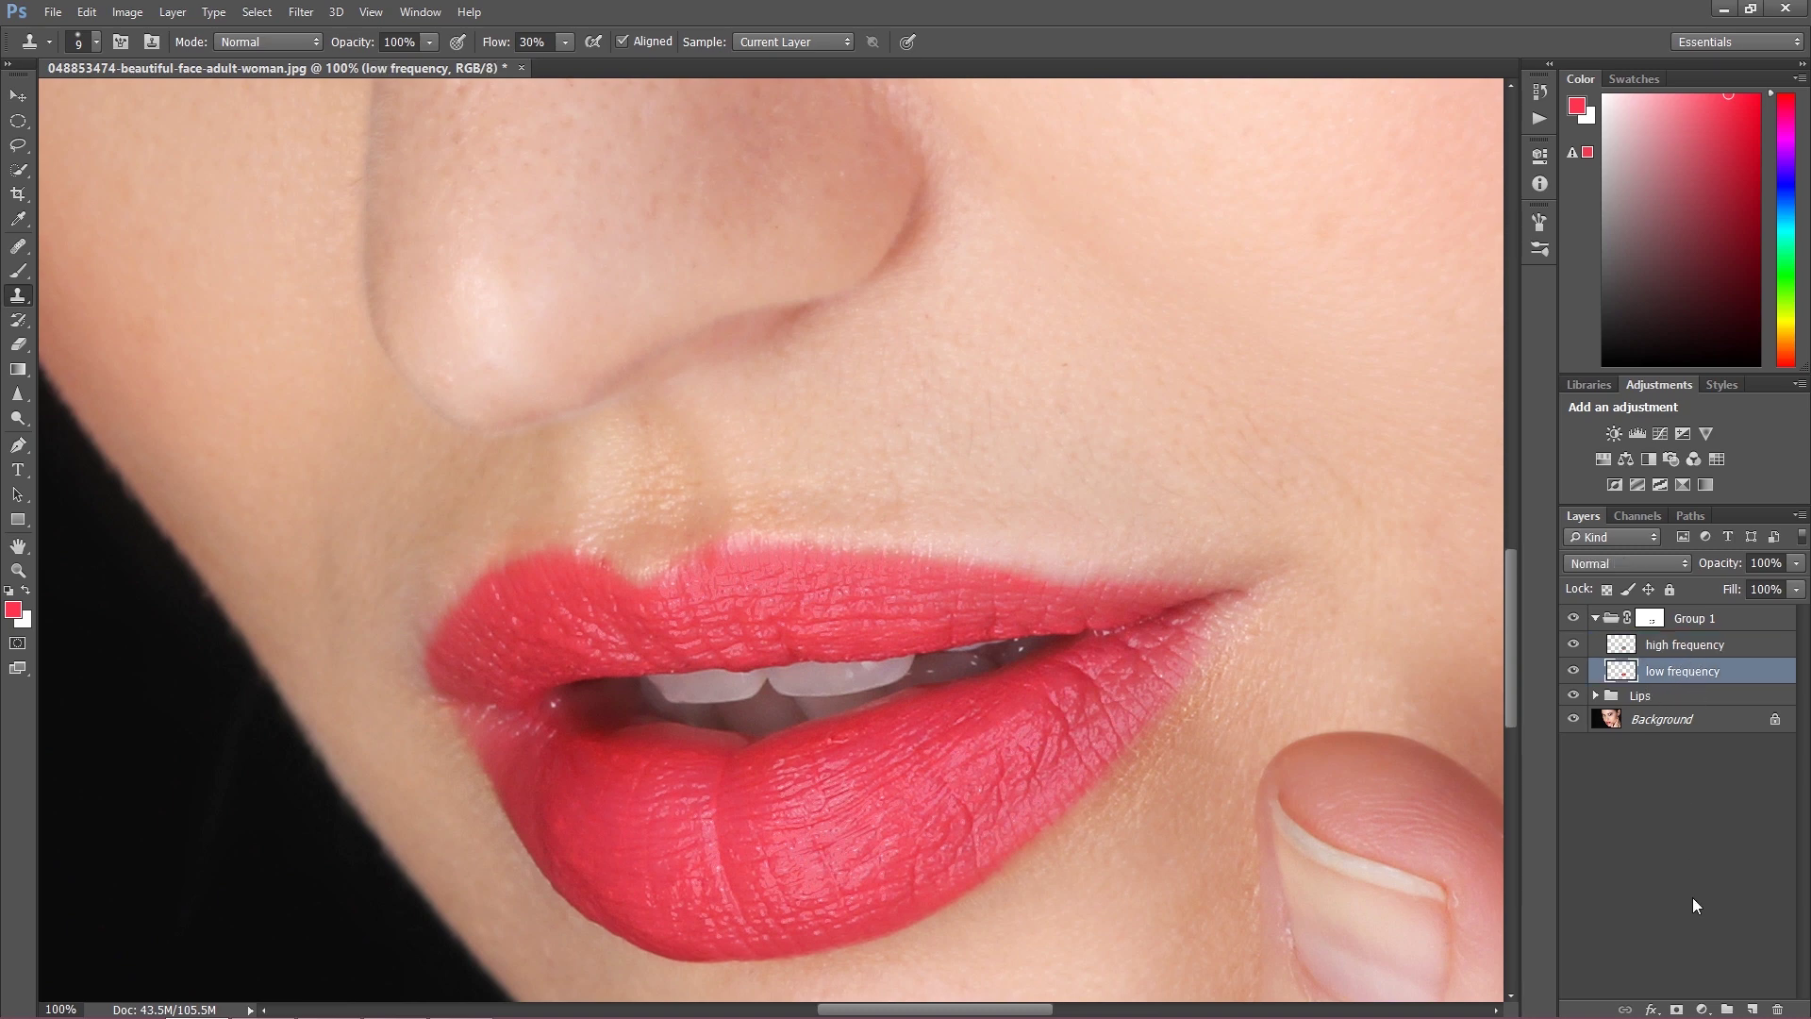
left_click(1752, 1009)
double_click(1673, 676)
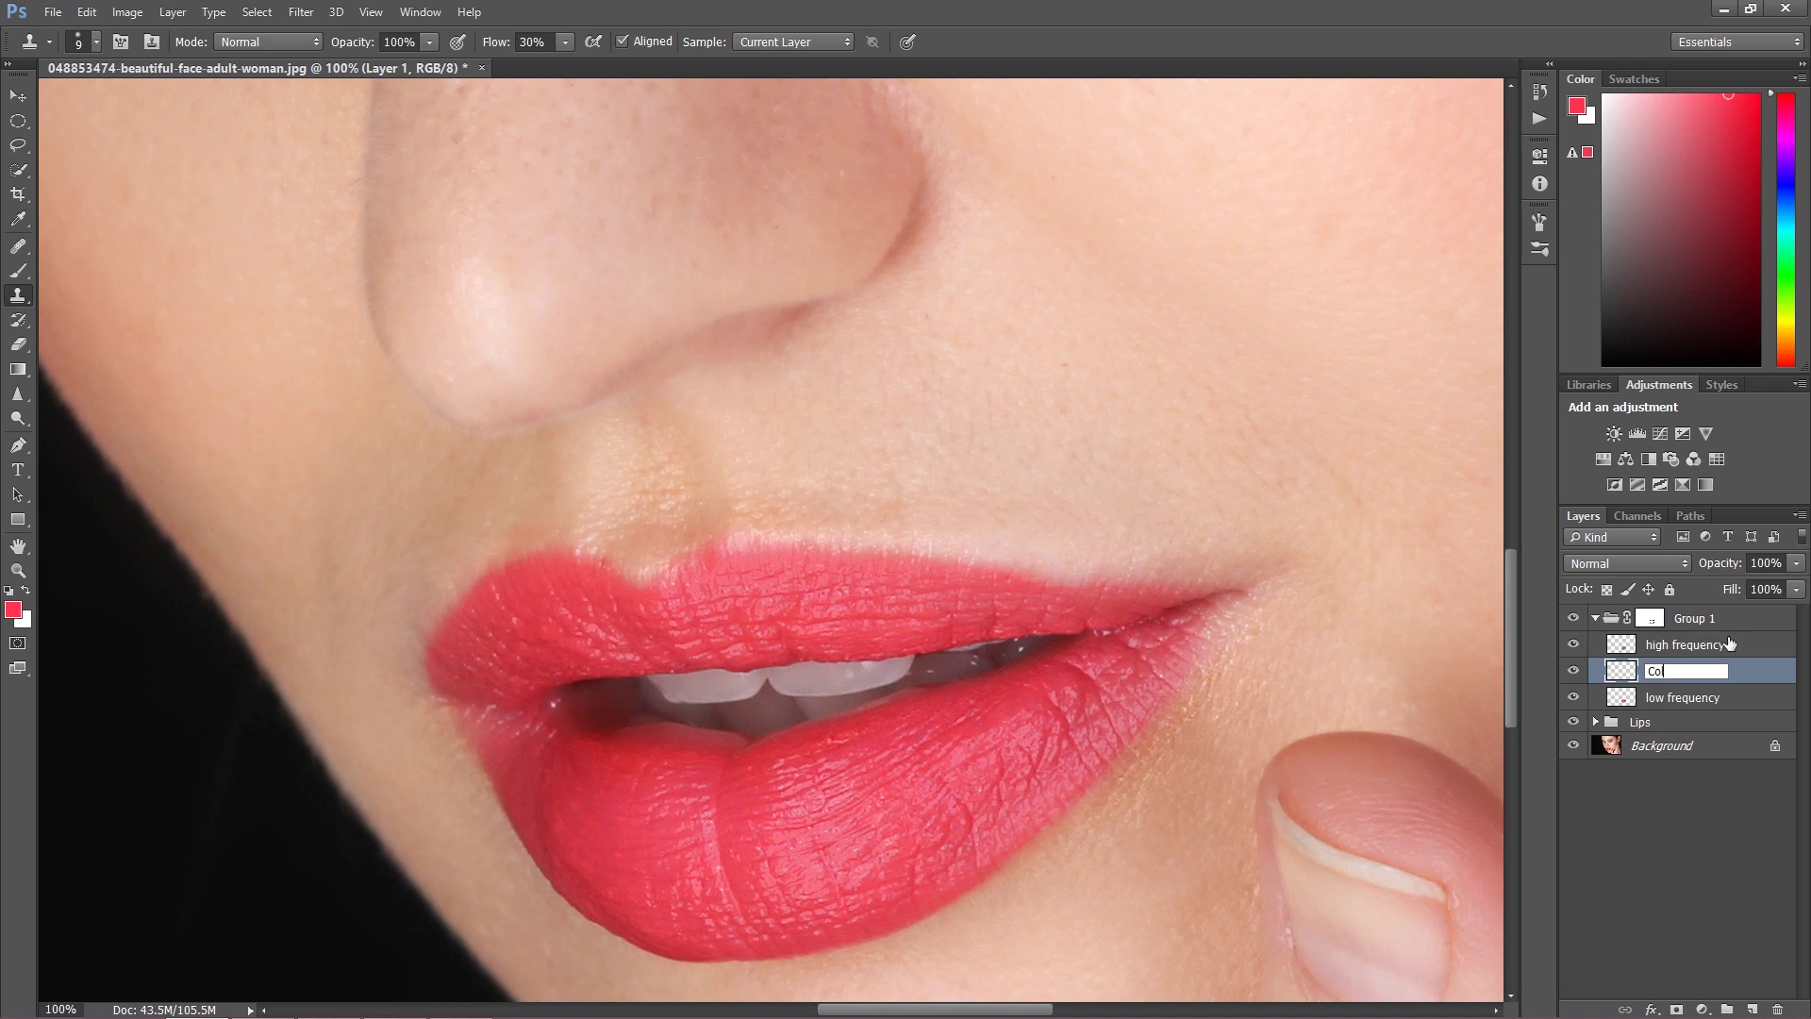
type("Color")
key("Return")
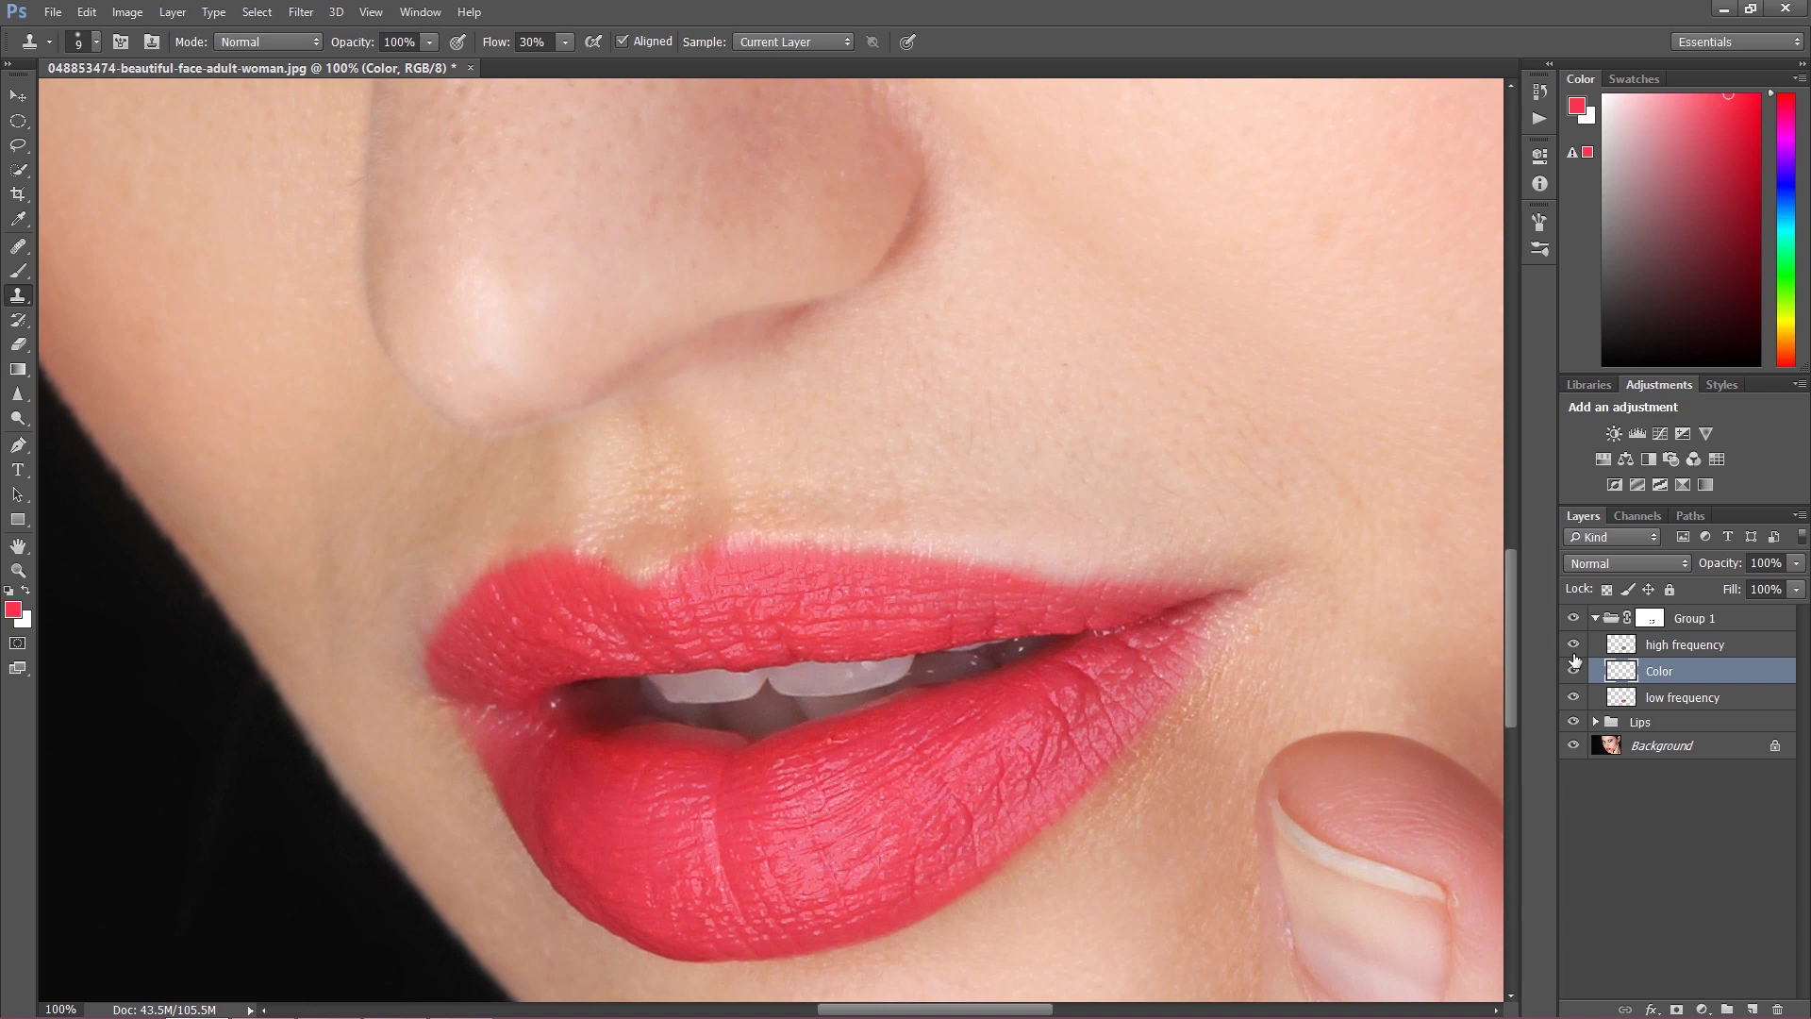
Step: Activate the Color layer, switch to the Brush tool and set the layer's blend mode to Soft Light
left_click(1667, 647)
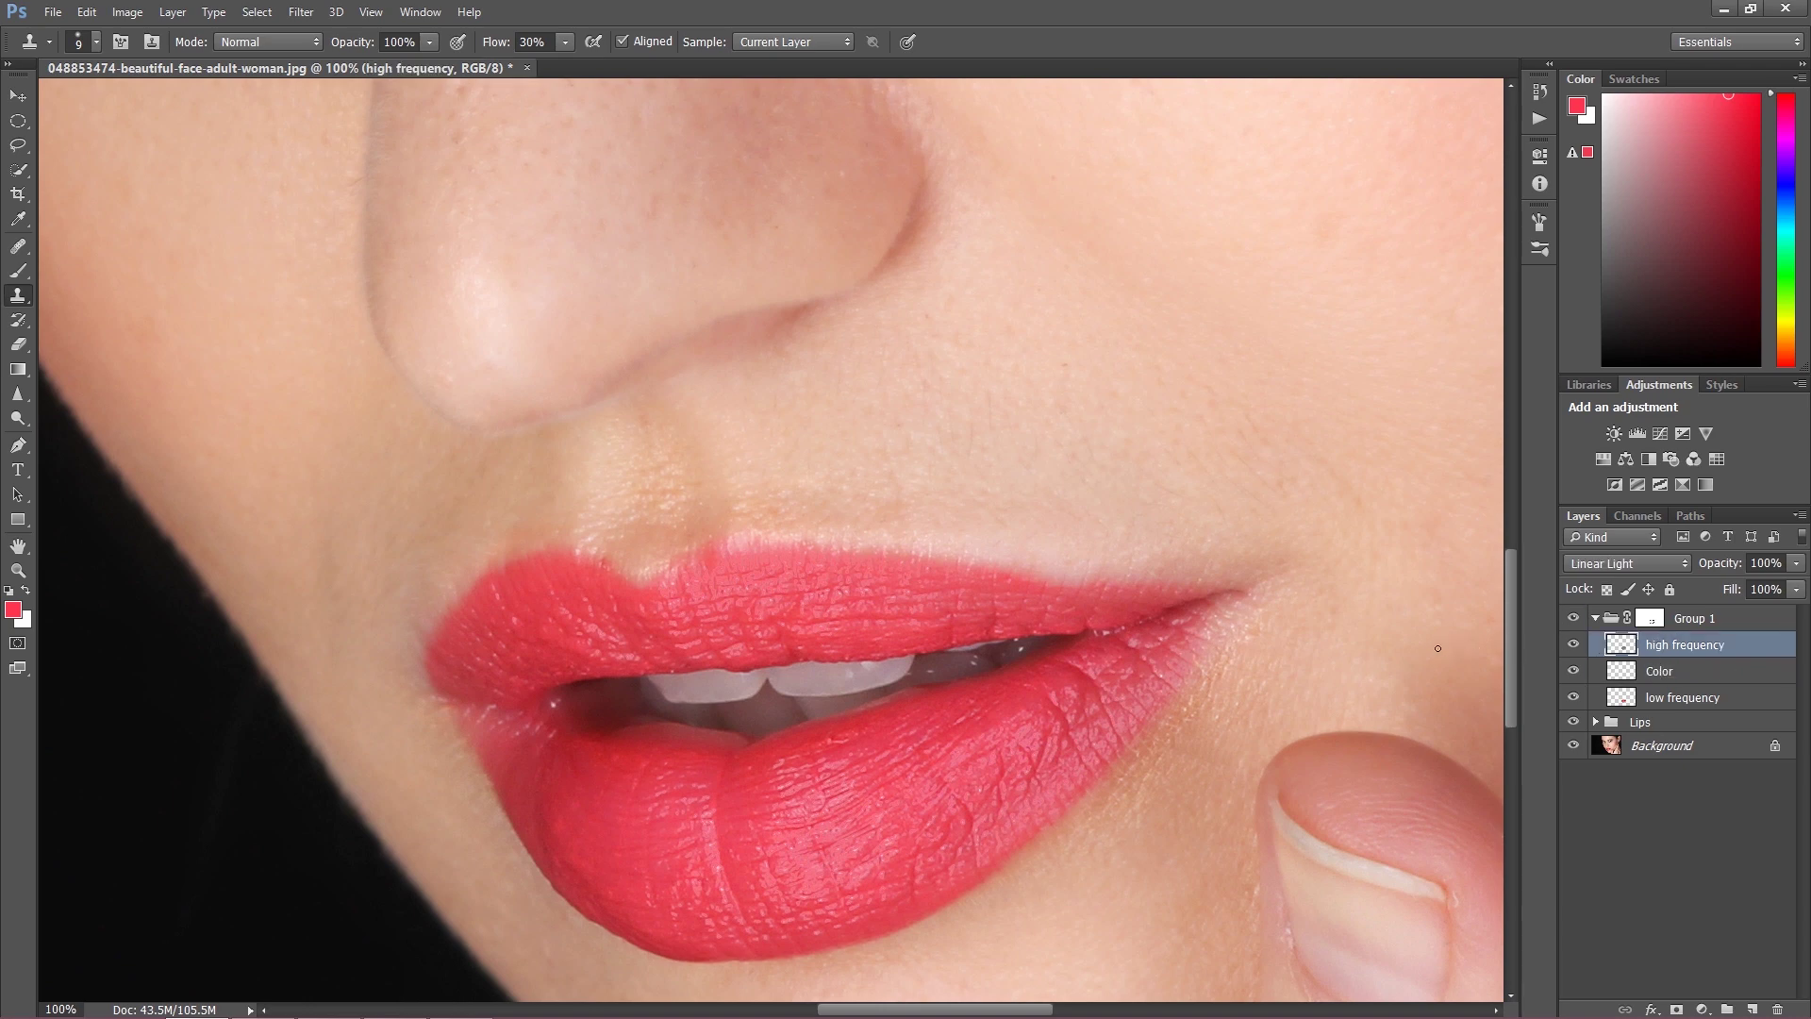
left_click(1655, 687)
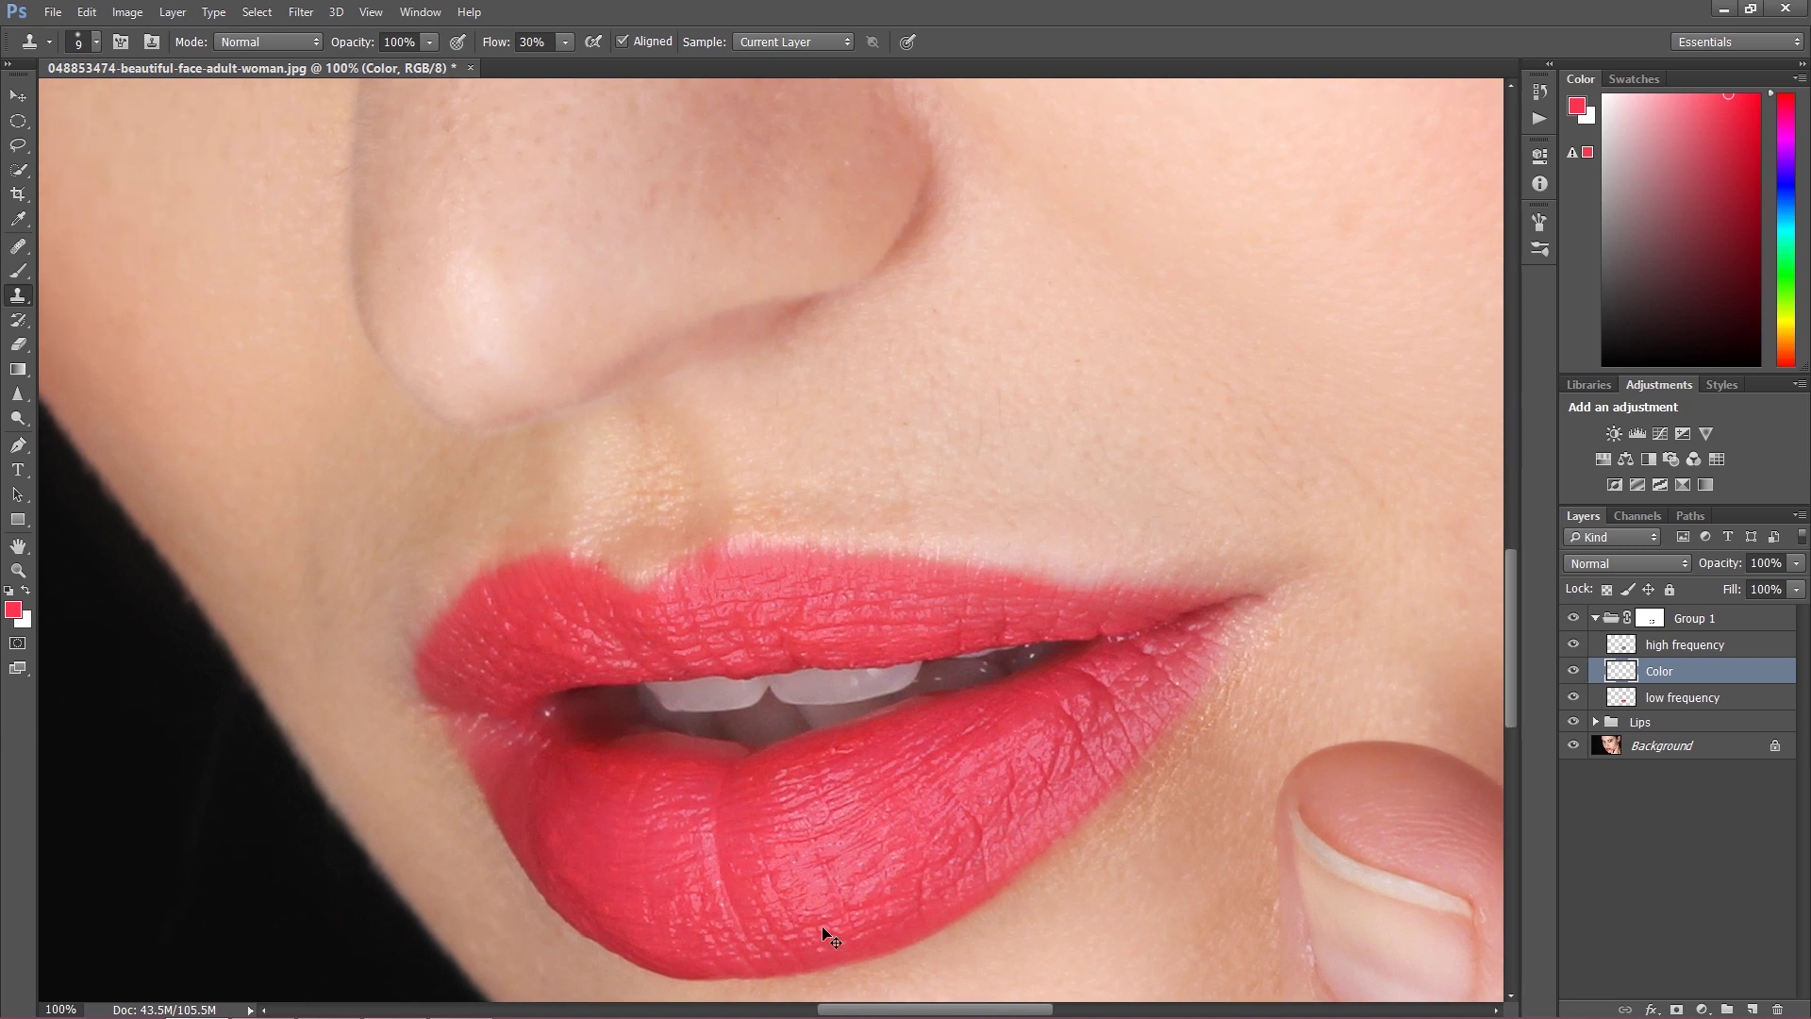
key("ctrl+plus")
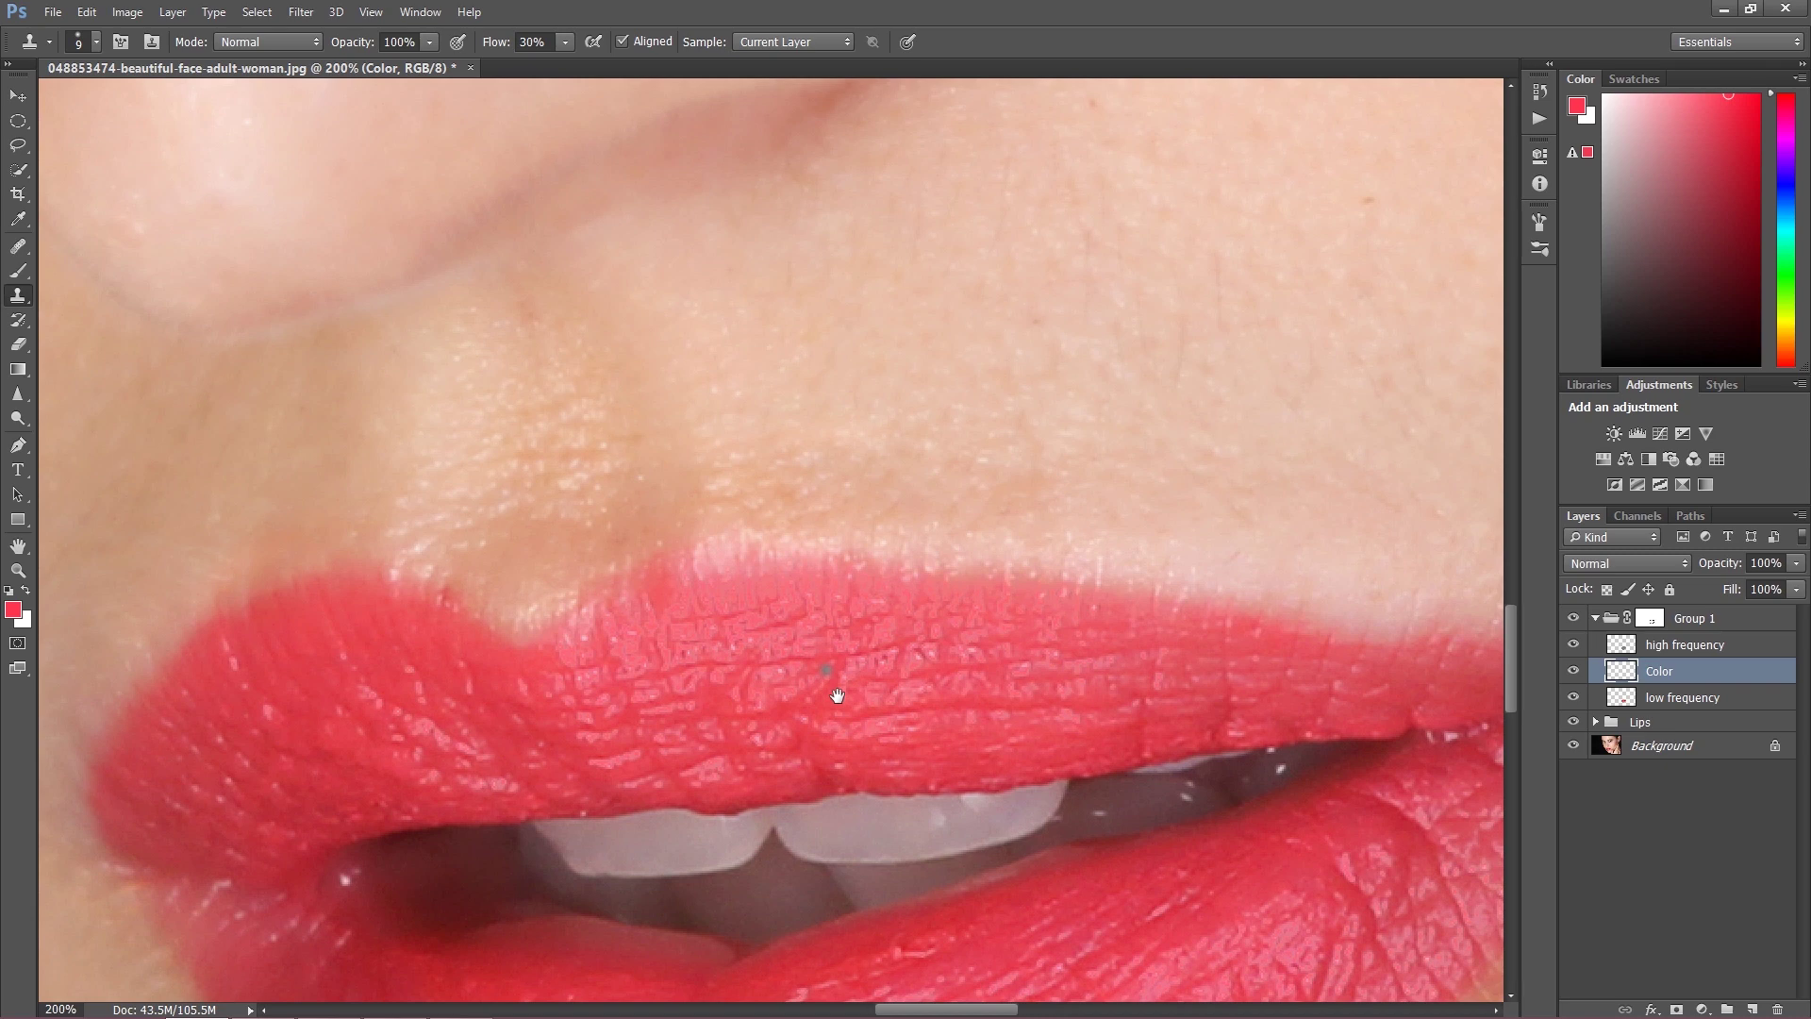
left_click_drag(832, 687, 796, 594)
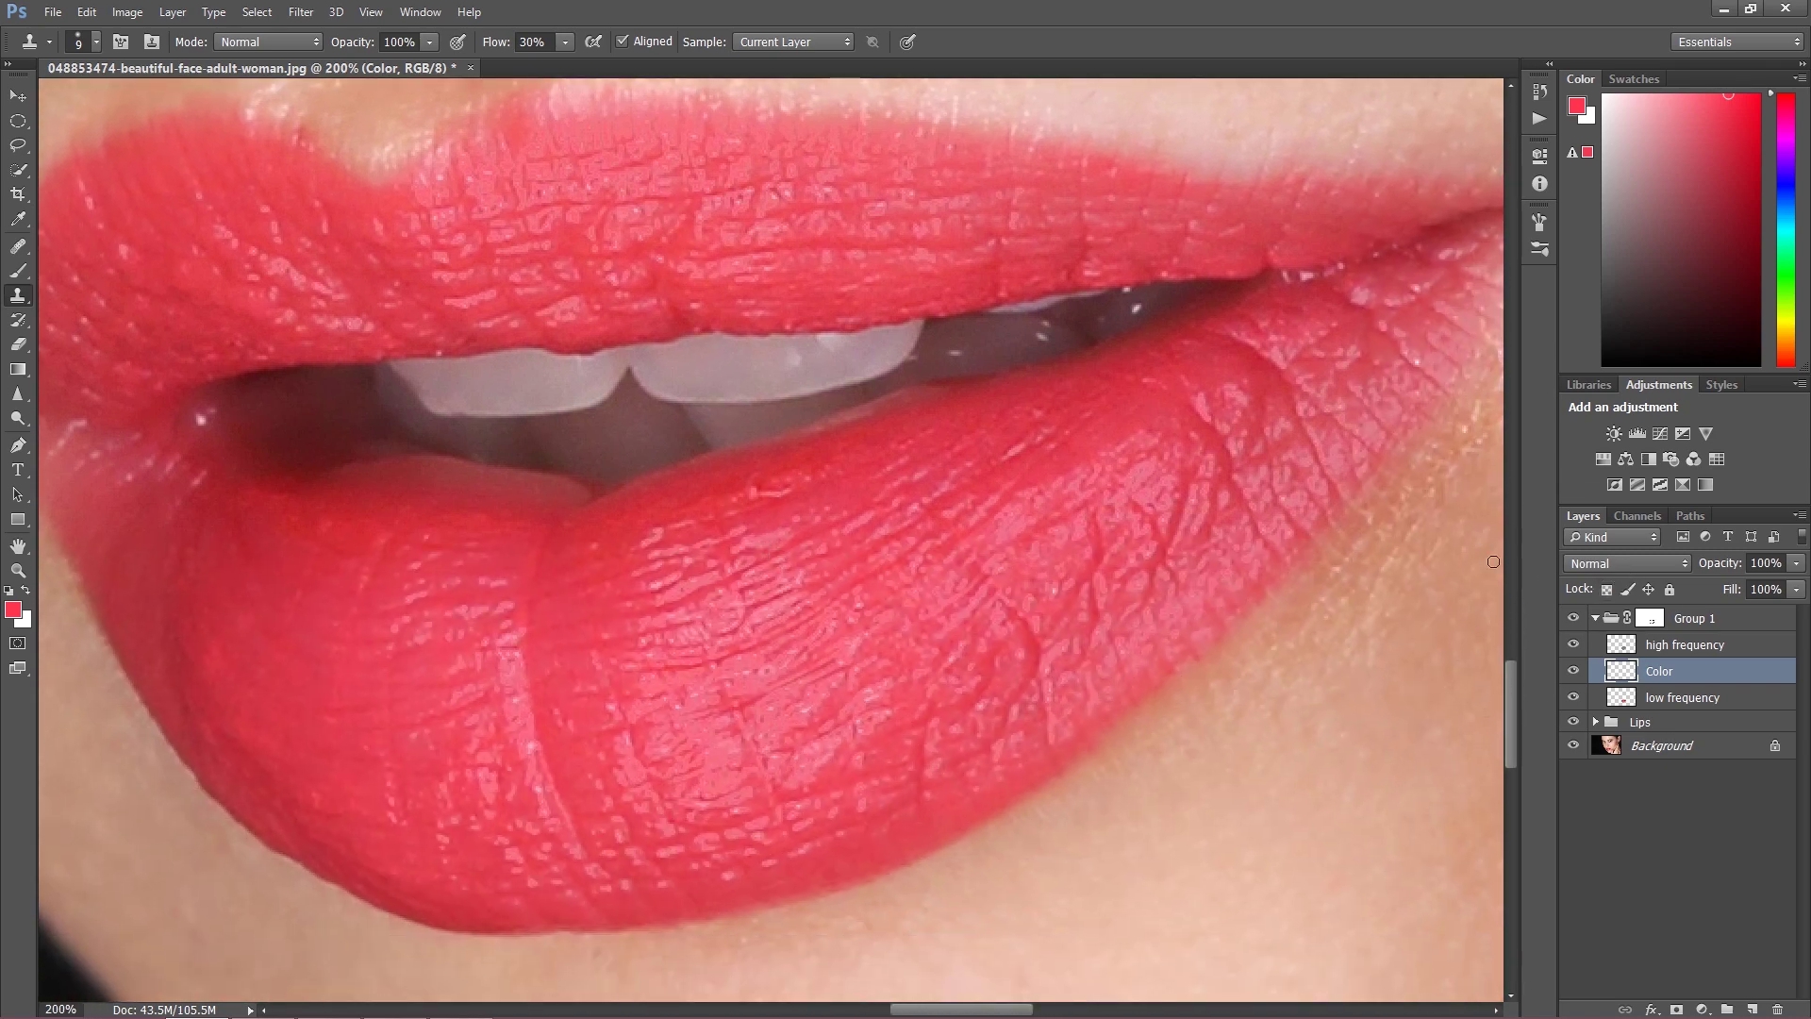
left_click(34, 268)
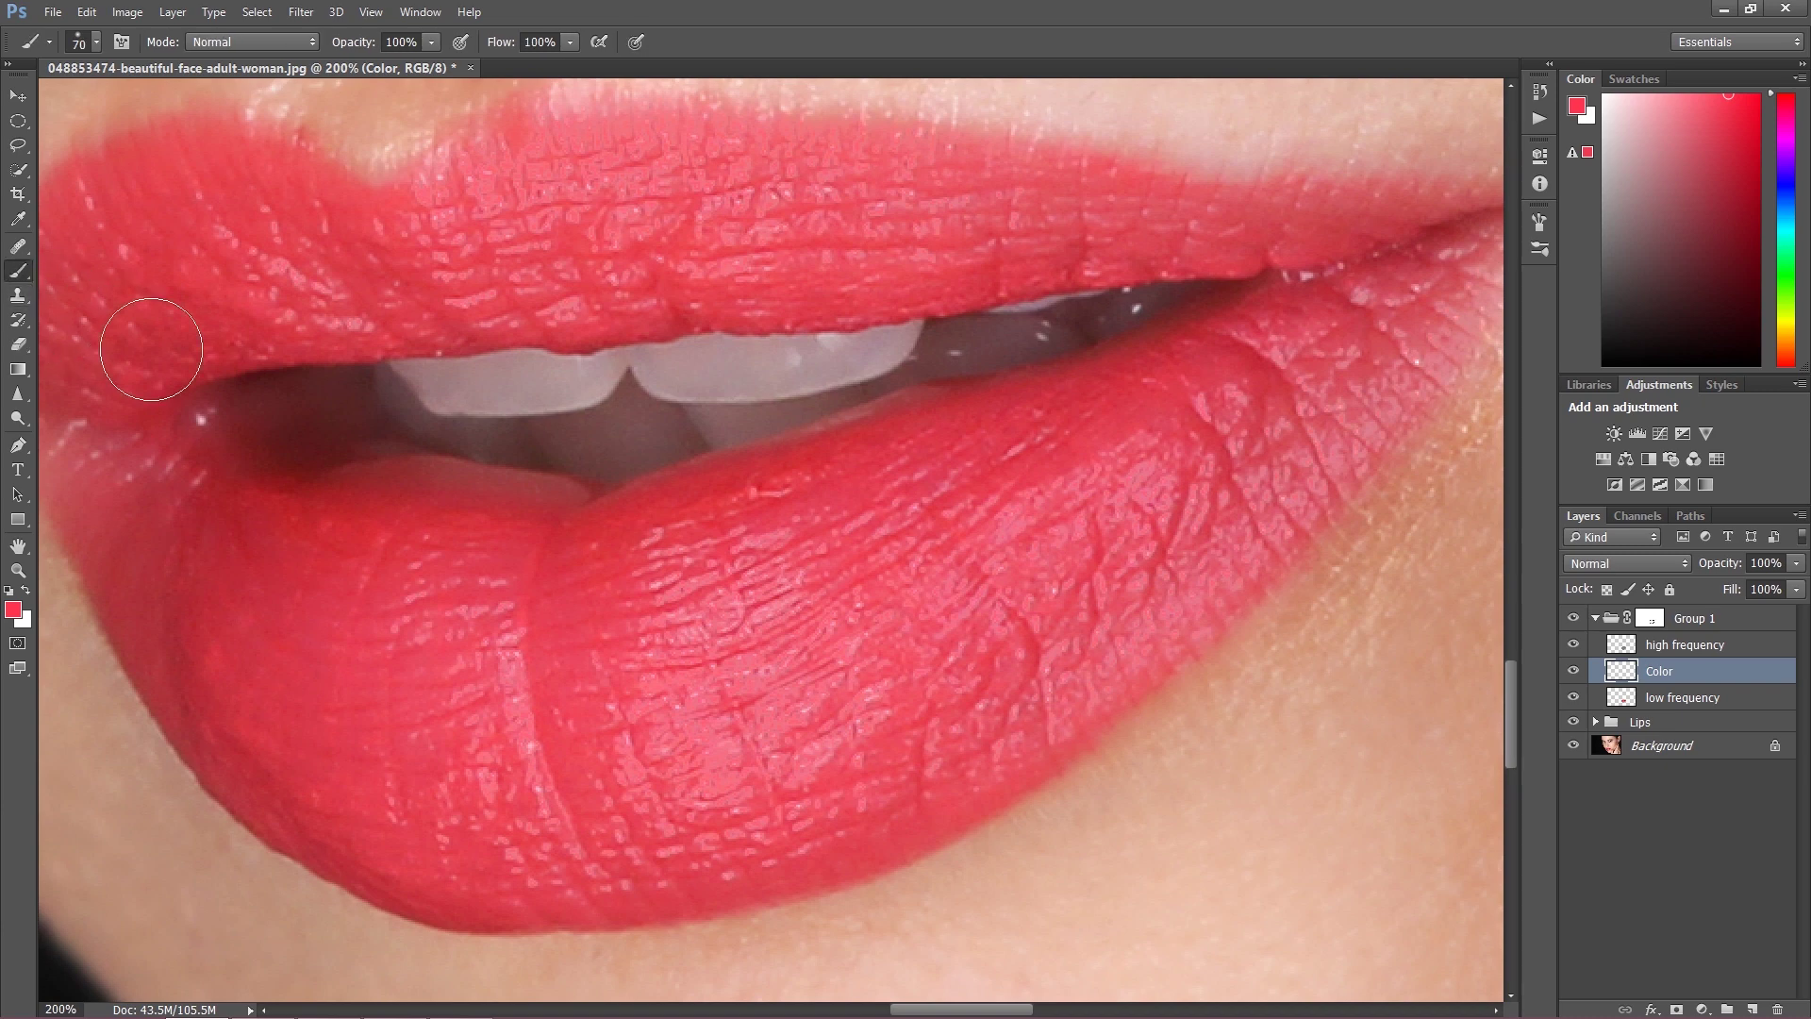
left_click(1632, 562)
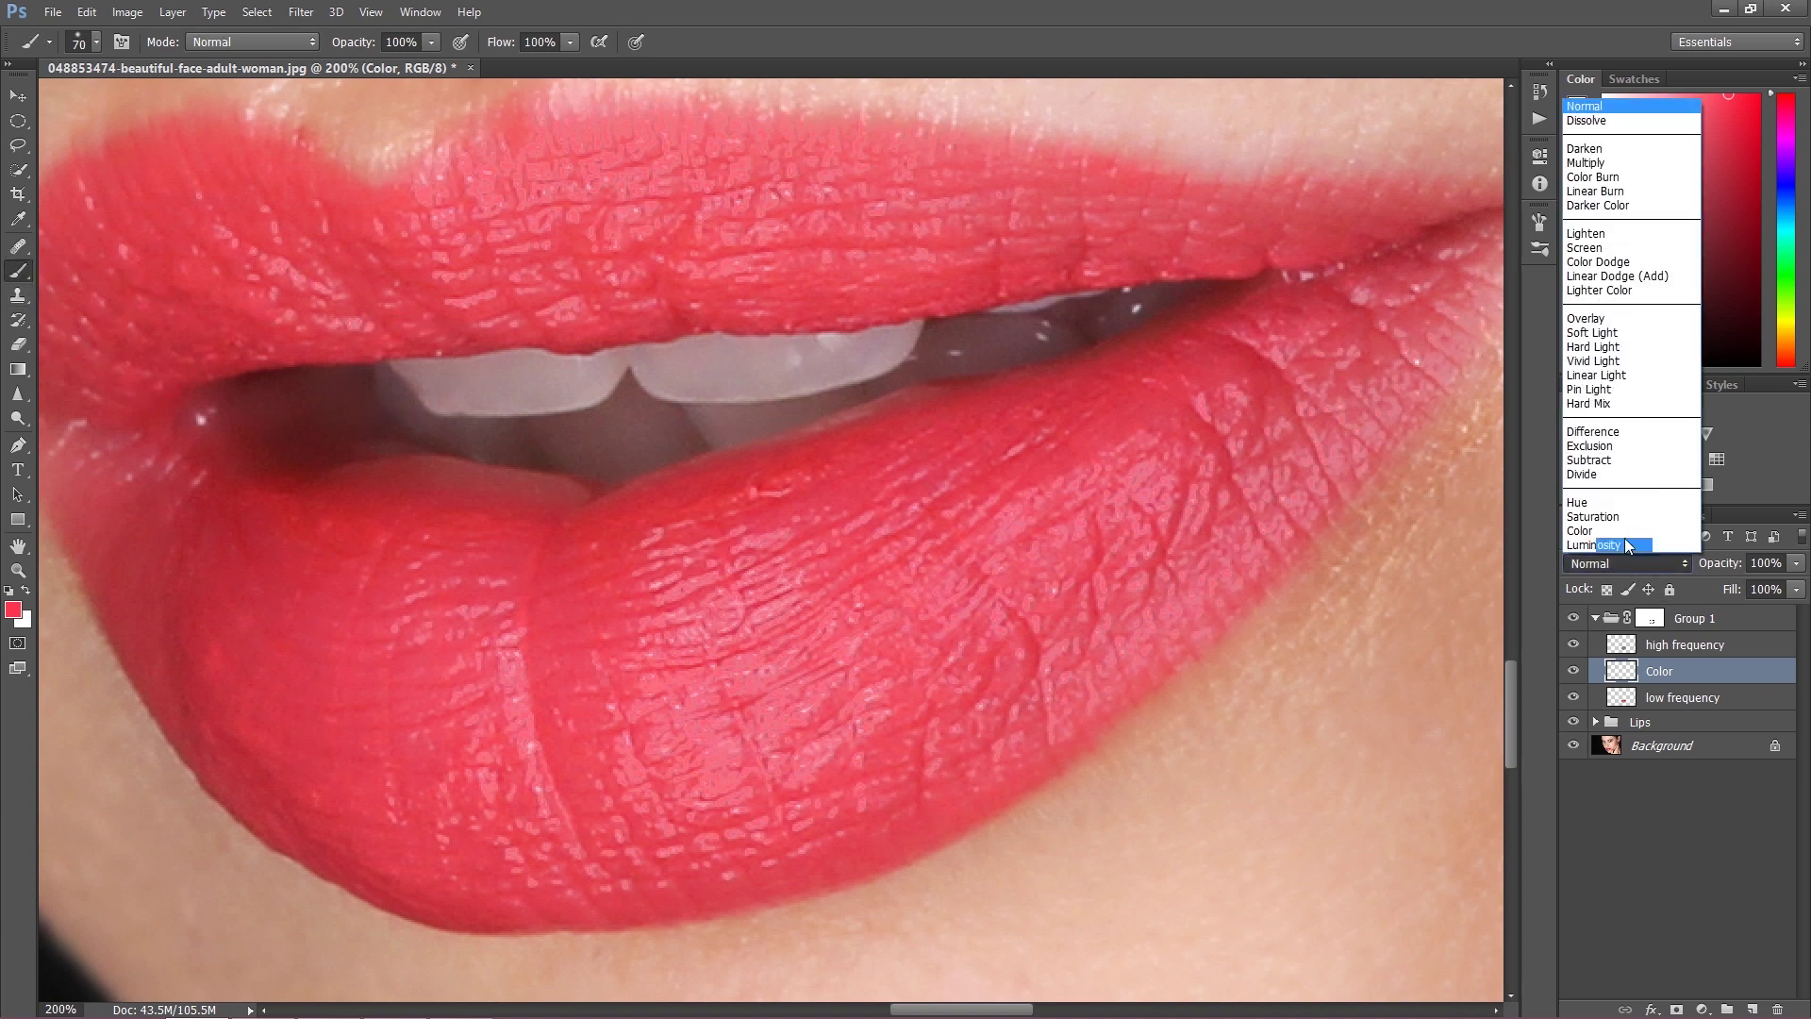
left_click(1634, 333)
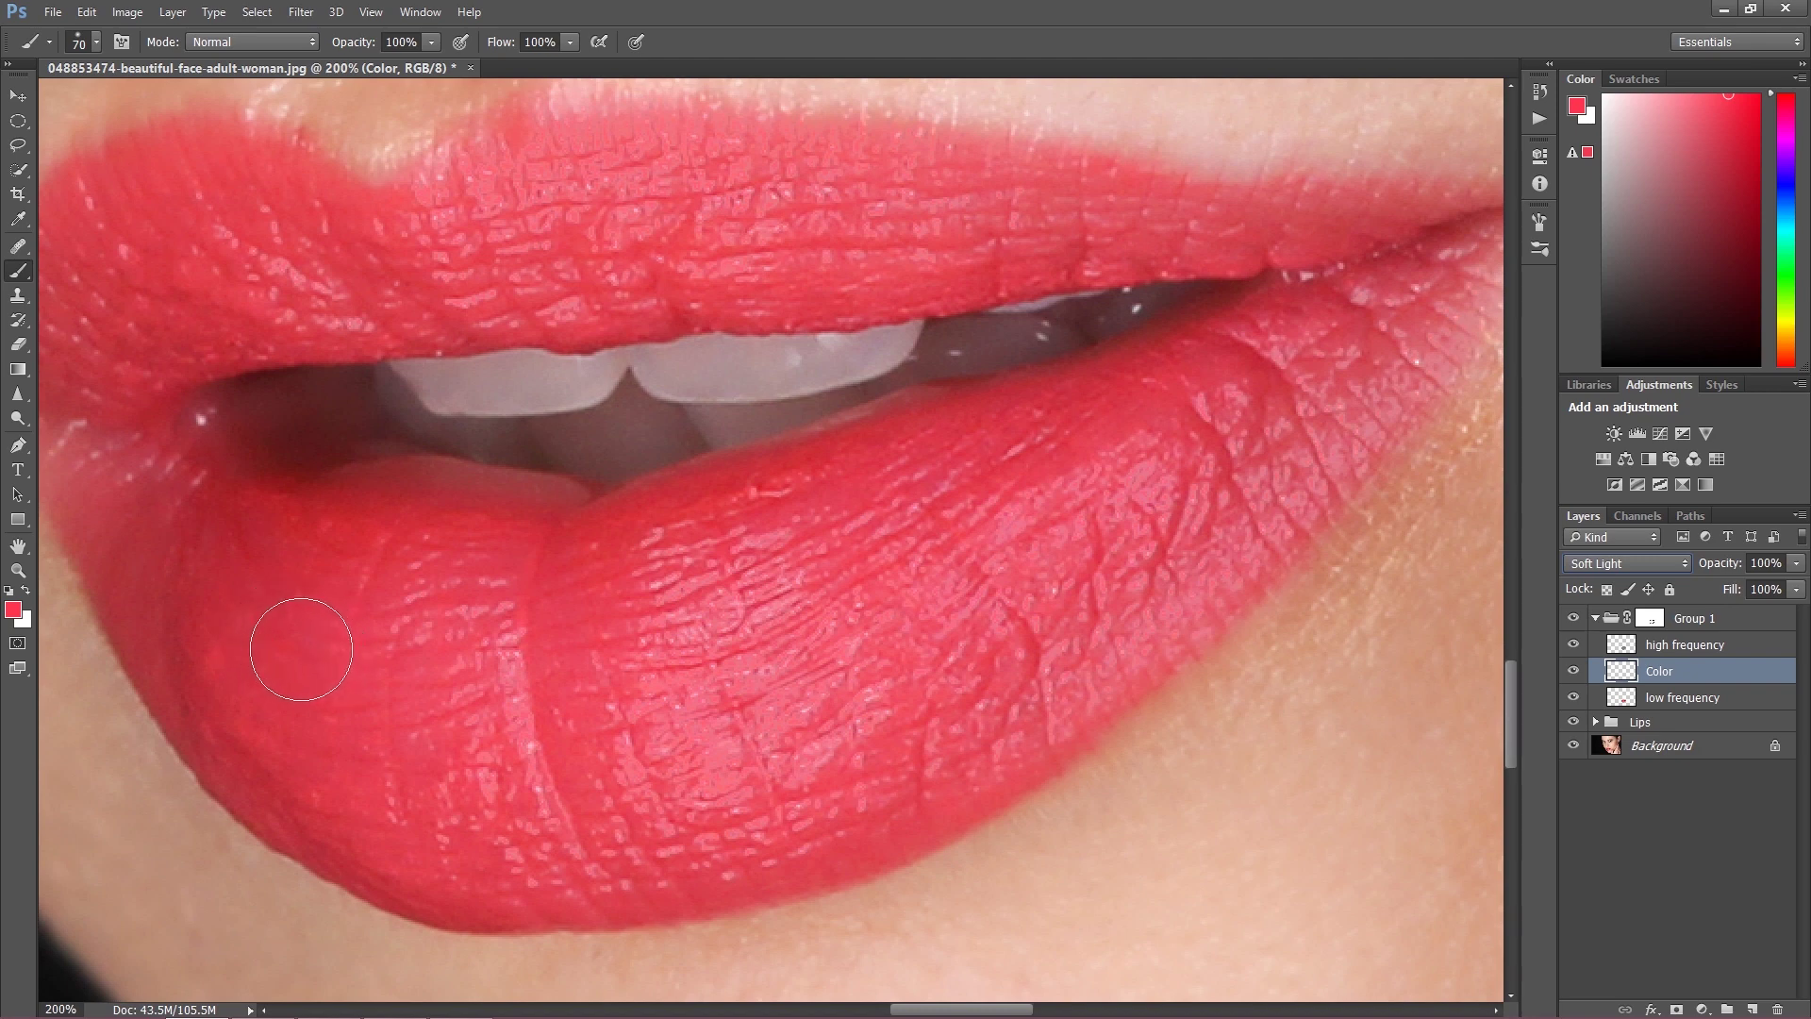
Step: Sample the red of the lower lip and make the foreground colour a brighter, more saturated version of it
key("alt")
left_click(574, 613, "alt")
left_click(563, 609, "alt")
key("i")
left_click(13, 611)
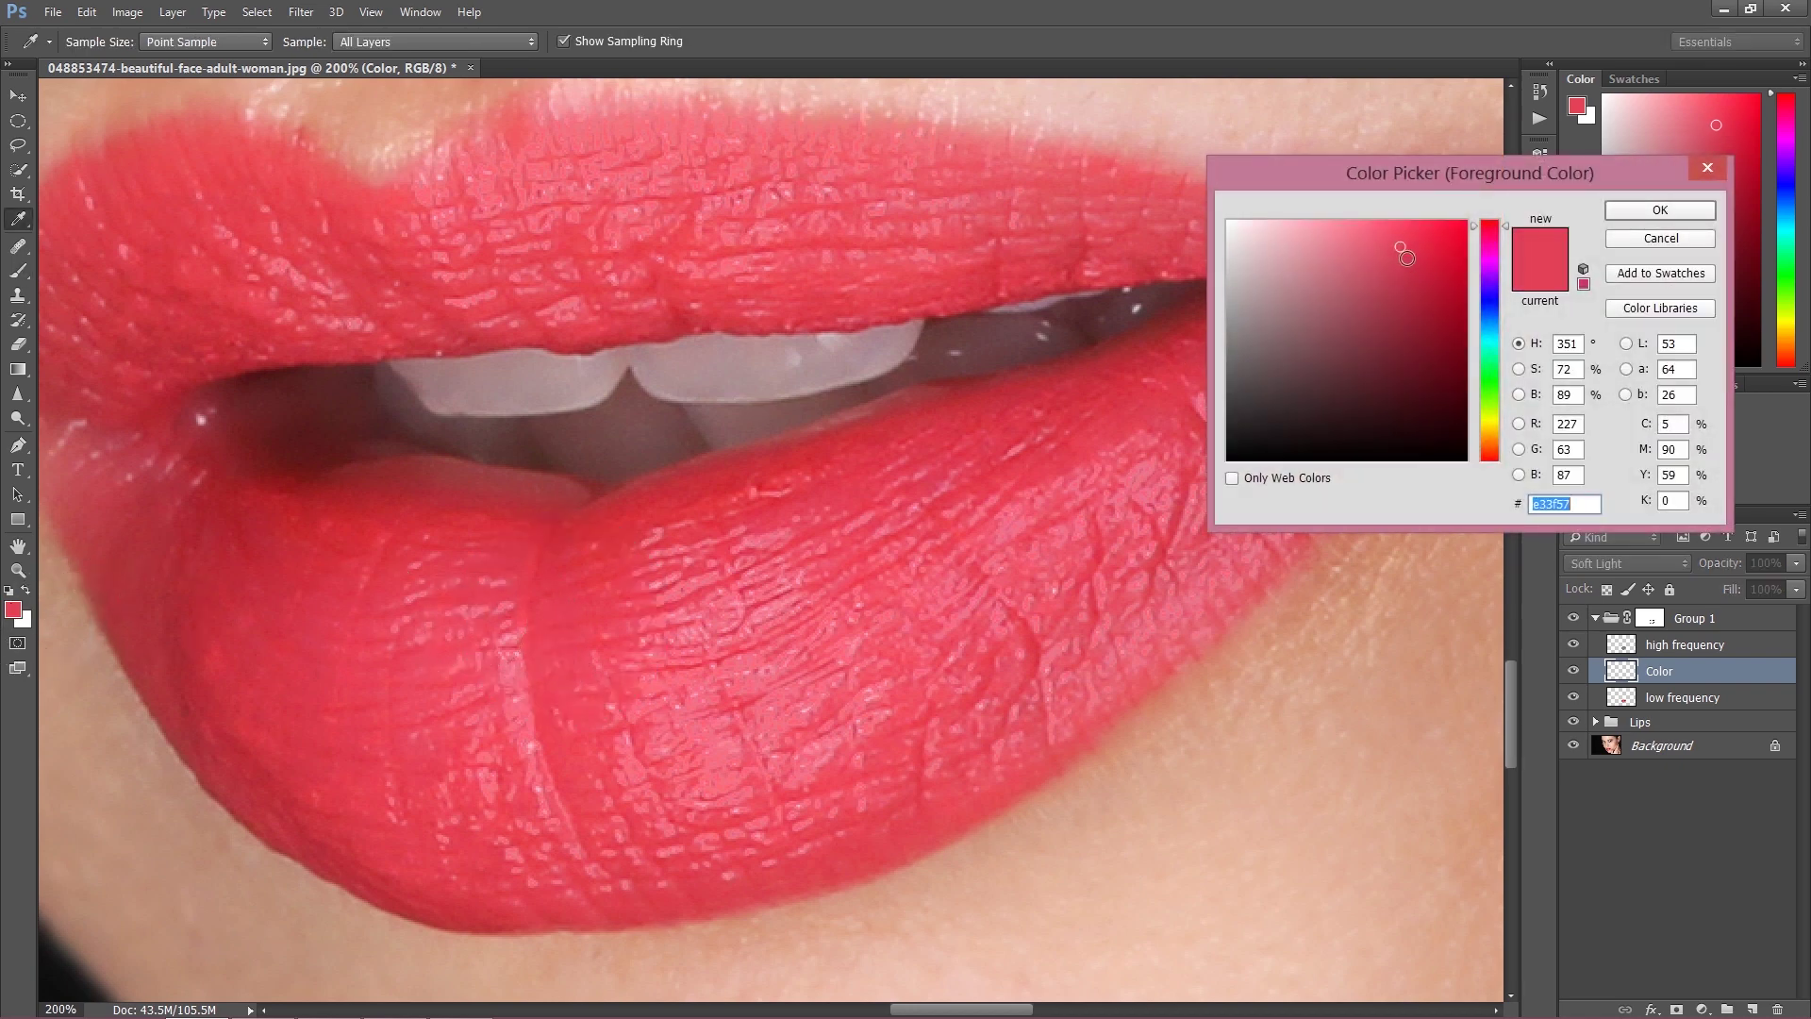
left_click_drag(1403, 246, 1424, 220)
left_click(1641, 209)
Step: Paint the red over the whole lower lip and into the mouth corner on the Color layer, reducing the brush size to 60
key("b")
mouse_move(1043, 460)
left_mouse_down()
mouse_move(1091, 457)
mouse_move(988, 524)
mouse_move(943, 588)
mouse_move(1063, 538)
mouse_move(963, 624)
mouse_move(780, 664)
mouse_move(923, 594)
mouse_move(778, 569)
mouse_move(840, 538)
mouse_move(712, 583)
mouse_move(690, 675)
mouse_move(822, 669)
mouse_move(1261, 440)
mouse_move(1043, 604)
mouse_move(836, 704)
mouse_move(601, 760)
mouse_move(431, 722)
mouse_move(443, 739)
mouse_move(387, 662)
mouse_move(177, 558)
mouse_move(224, 722)
mouse_move(340, 790)
mouse_move(216, 689)
mouse_move(353, 790)
mouse_move(576, 862)
mouse_move(667, 843)
mouse_move(341, 638)
mouse_move(335, 595)
mouse_move(519, 607)
mouse_move(576, 689)
mouse_move(249, 583)
mouse_move(115, 448)
mouse_move(160, 538)
mouse_move(216, 569)
mouse_move(712, 635)
mouse_move(534, 828)
mouse_move(670, 868)
mouse_move(891, 788)
mouse_move(1153, 628)
mouse_move(1267, 433)
mouse_move(1337, 399)
mouse_move(1372, 351)
mouse_move(1261, 422)
left_mouse_up()
mouse_move(1080, 592)
left_mouse_down()
mouse_move(1081, 637)
mouse_move(1330, 430)
mouse_move(1247, 340)
left_mouse_up()
key("bracketleft")
mouse_move(1415, 344)
left_mouse_down()
mouse_move(1427, 291)
mouse_move(1018, 452)
mouse_move(1032, 427)
mouse_move(980, 429)
mouse_move(708, 527)
mouse_move(562, 553)
left_mouse_up()
mouse_move(442, 554)
left_mouse_down()
mouse_move(582, 490)
mouse_move(545, 525)
mouse_move(269, 501)
mouse_move(184, 433)
mouse_move(338, 552)
mouse_move(429, 597)
left_mouse_up()
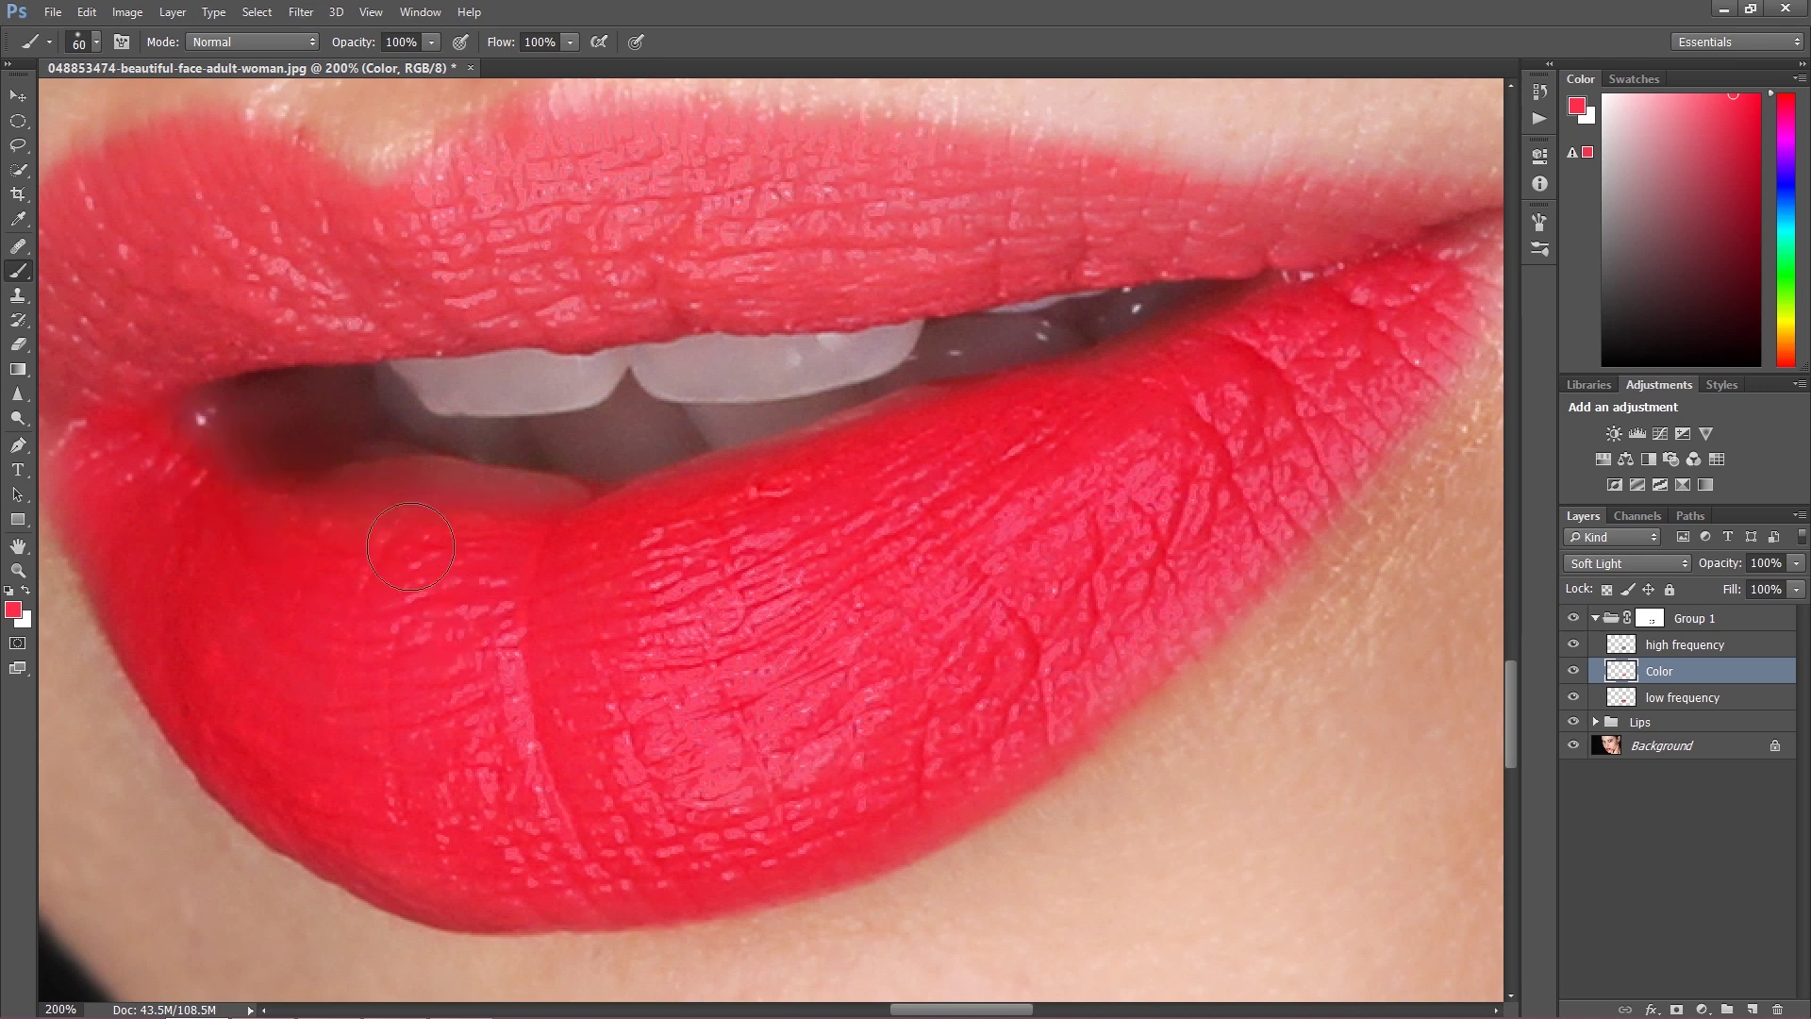
mouse_move(306, 518)
left_mouse_down()
mouse_move(110, 354)
mouse_move(223, 405)
left_mouse_up()
Step: Paint the same red across the upper lip out to its rounded end near the black background
mouse_move(1377, 263)
left_mouse_down()
mouse_move(1396, 236)
mouse_move(1018, 247)
mouse_move(151, 341)
left_mouse_up()
mouse_move(1137, 203)
left_mouse_down()
mouse_move(1034, 190)
mouse_move(670, 146)
mouse_move(610, 150)
mouse_move(480, 199)
mouse_move(453, 229)
mouse_move(952, 231)
left_mouse_up()
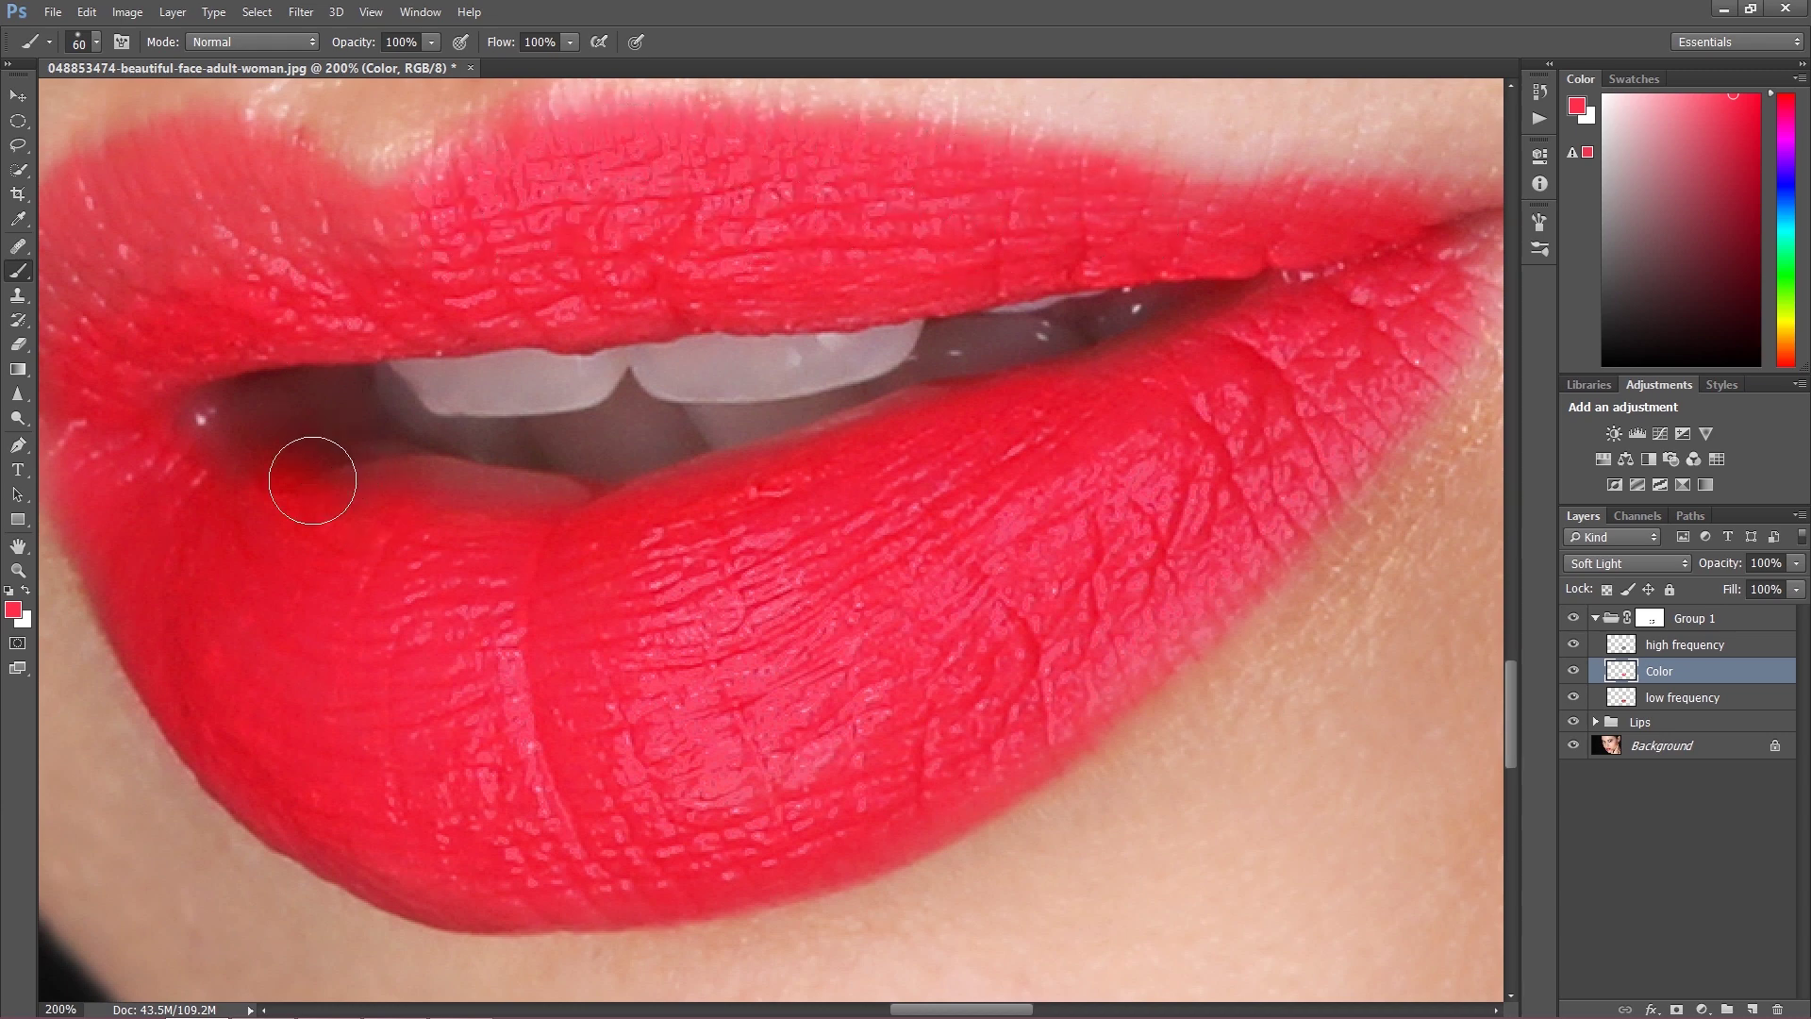
mouse_move(345, 574)
left_mouse_down()
mouse_move(574, 477)
mouse_move(689, 585)
left_mouse_up()
mouse_move(1017, 368)
left_mouse_down()
mouse_move(939, 355)
mouse_move(829, 294)
mouse_move(762, 299)
mouse_move(615, 431)
mouse_move(607, 477)
left_mouse_up()
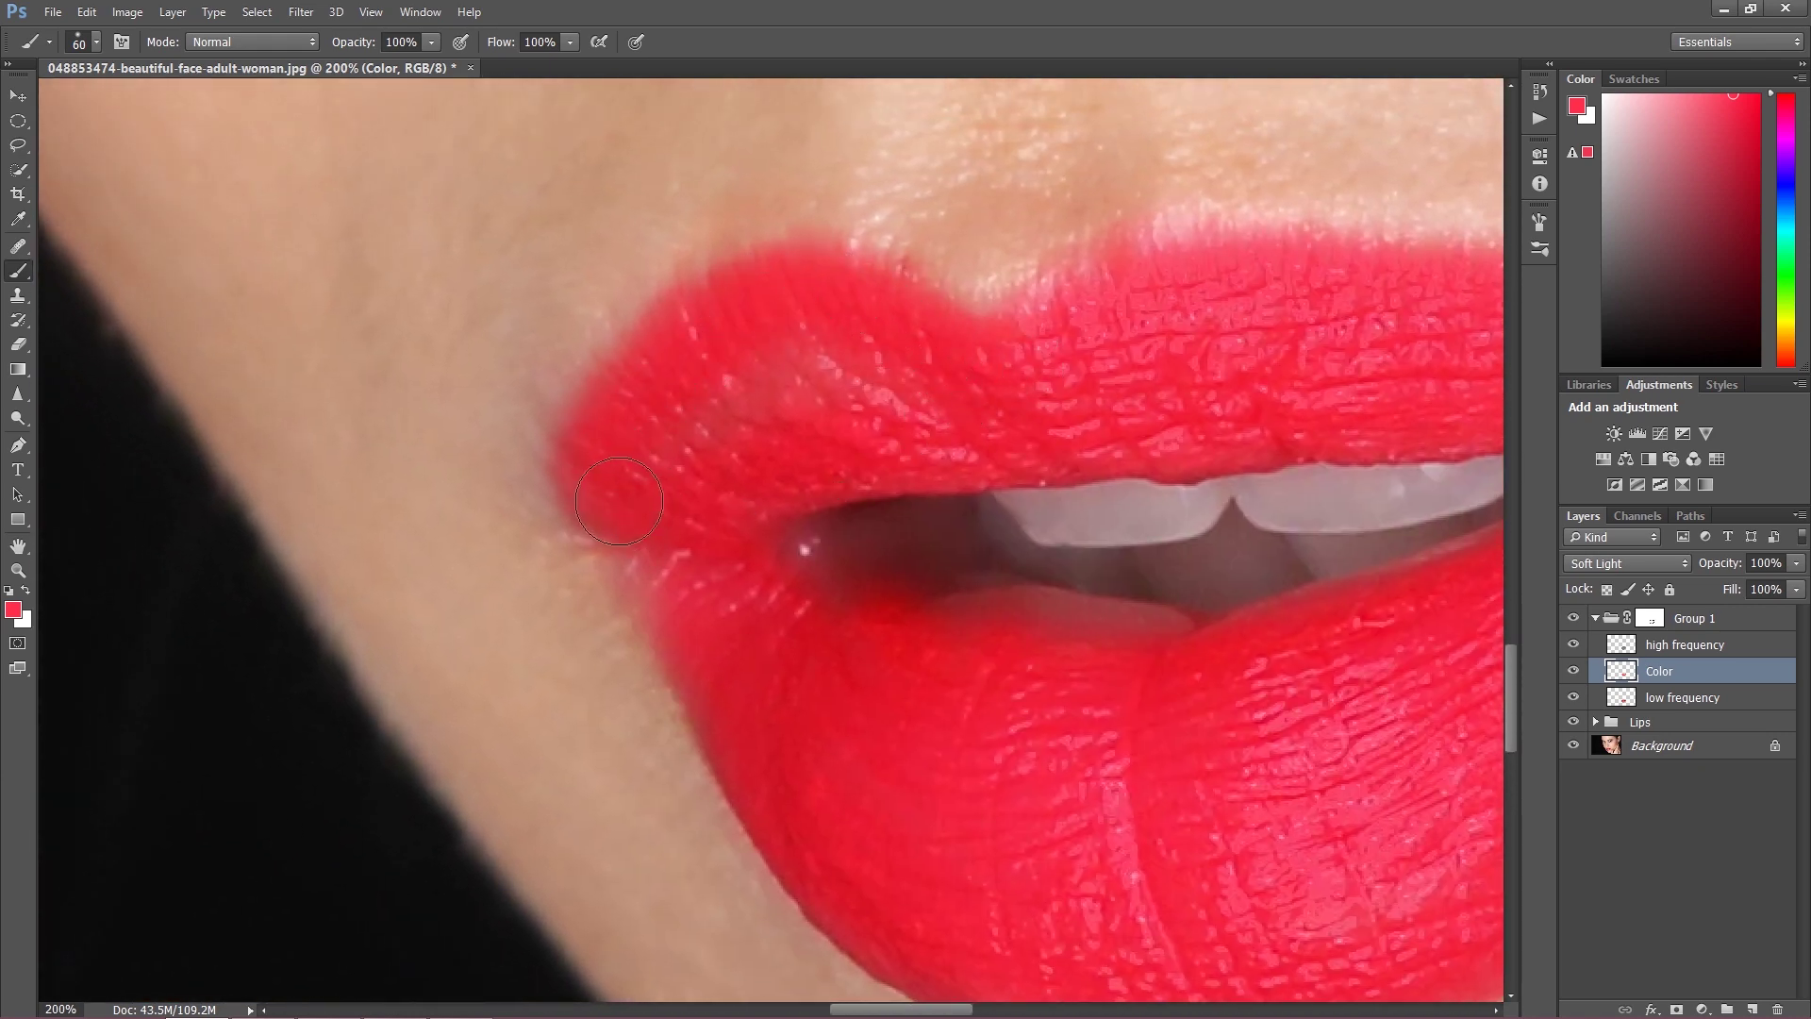
left_click_drag(748, 385, 942, 398)
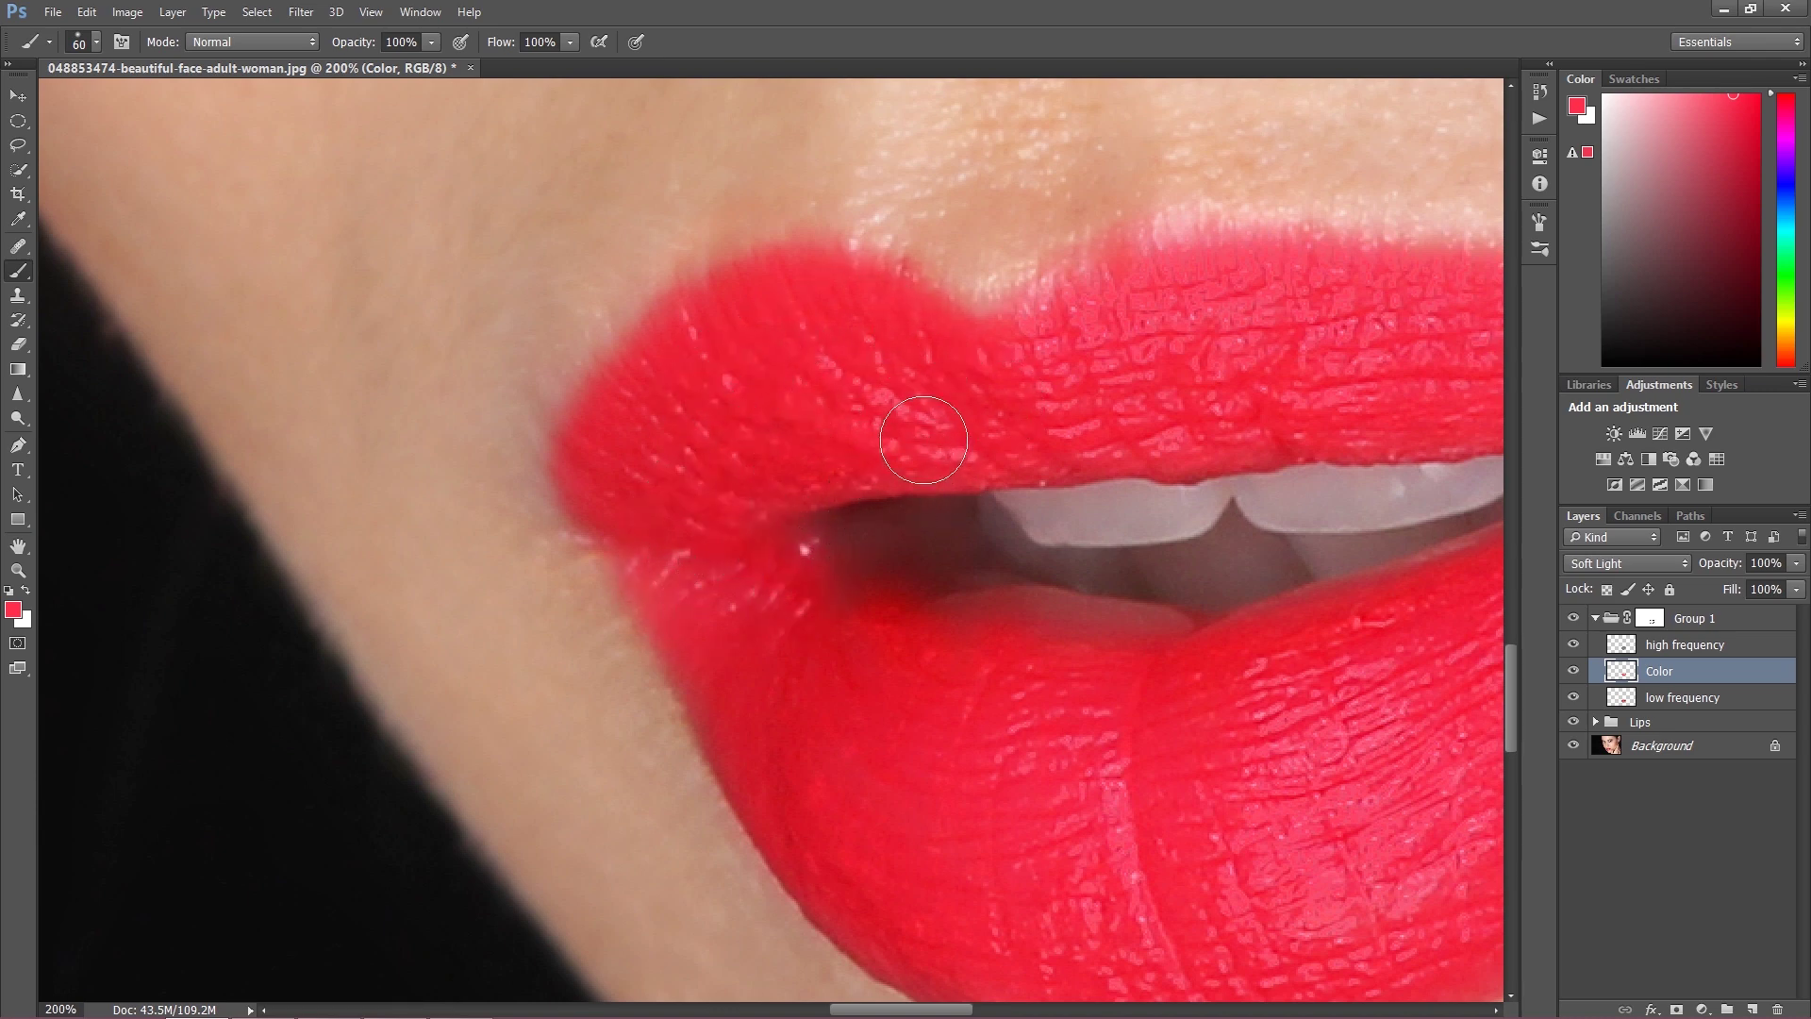
Step: Reduce the Color layer's opacity to 40%, trying 50% first
key("ctrl+minus")
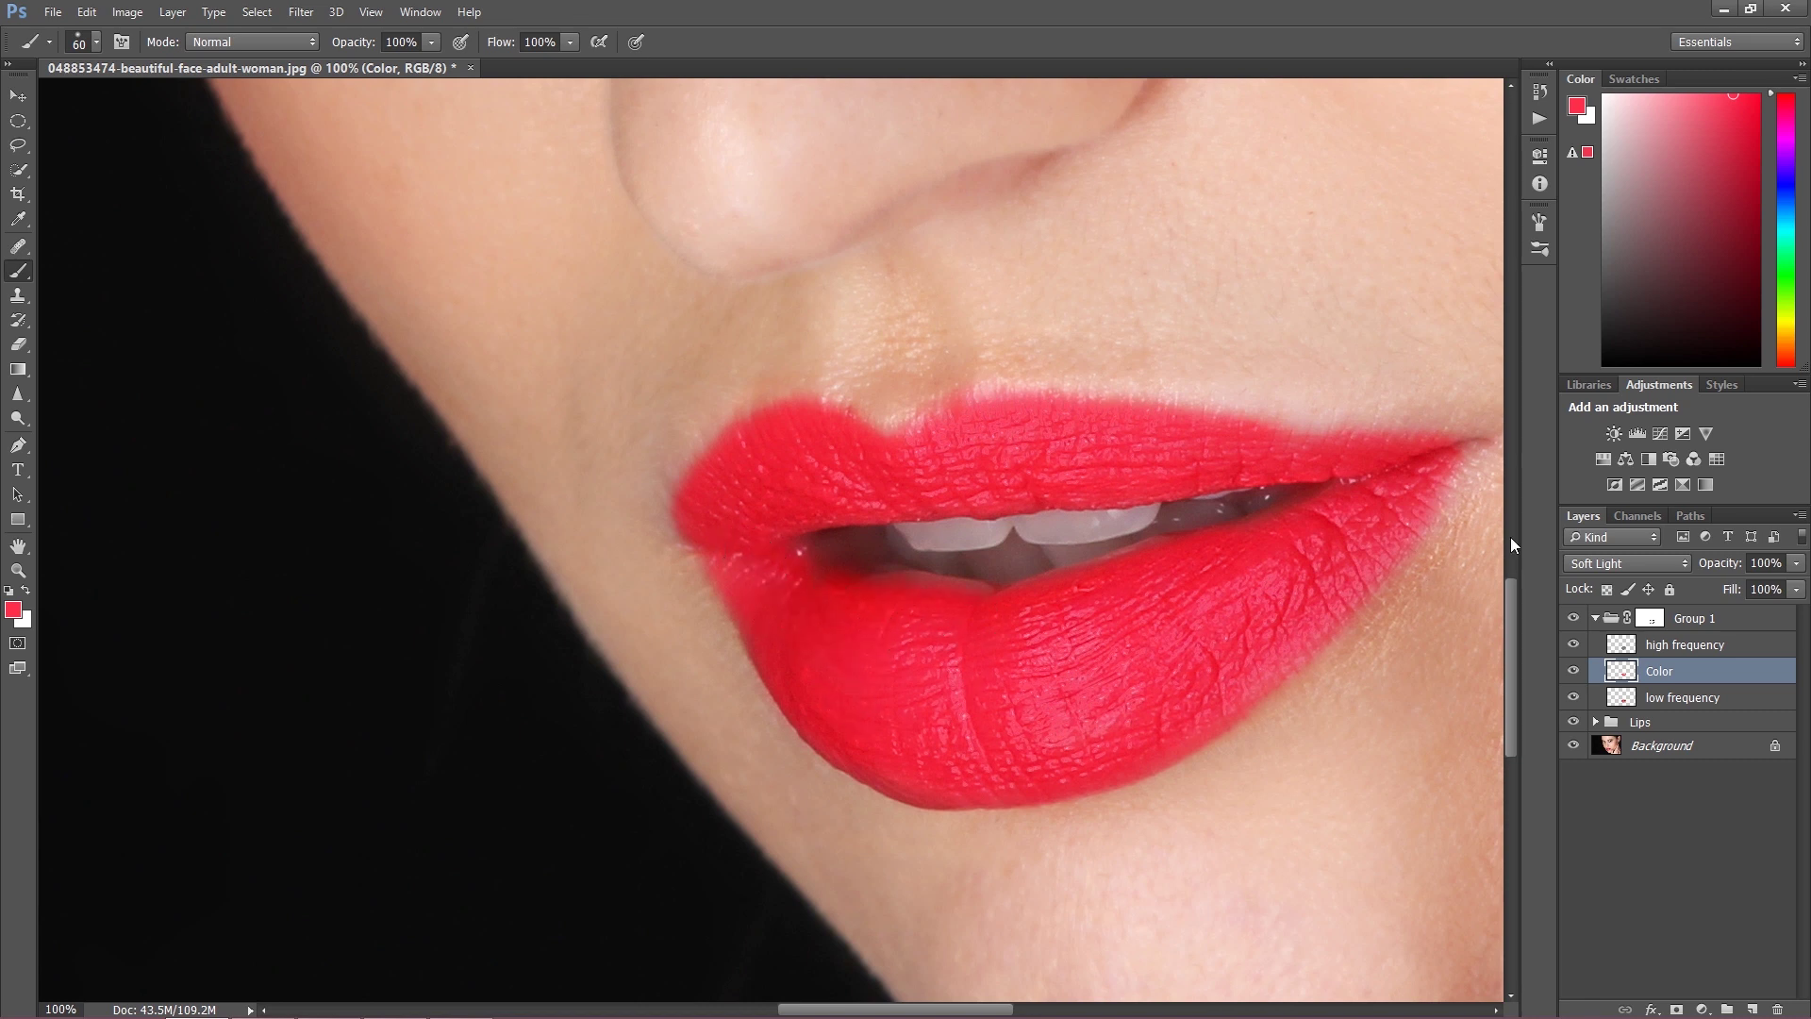
left_click(1766, 564)
type("50")
key("Return")
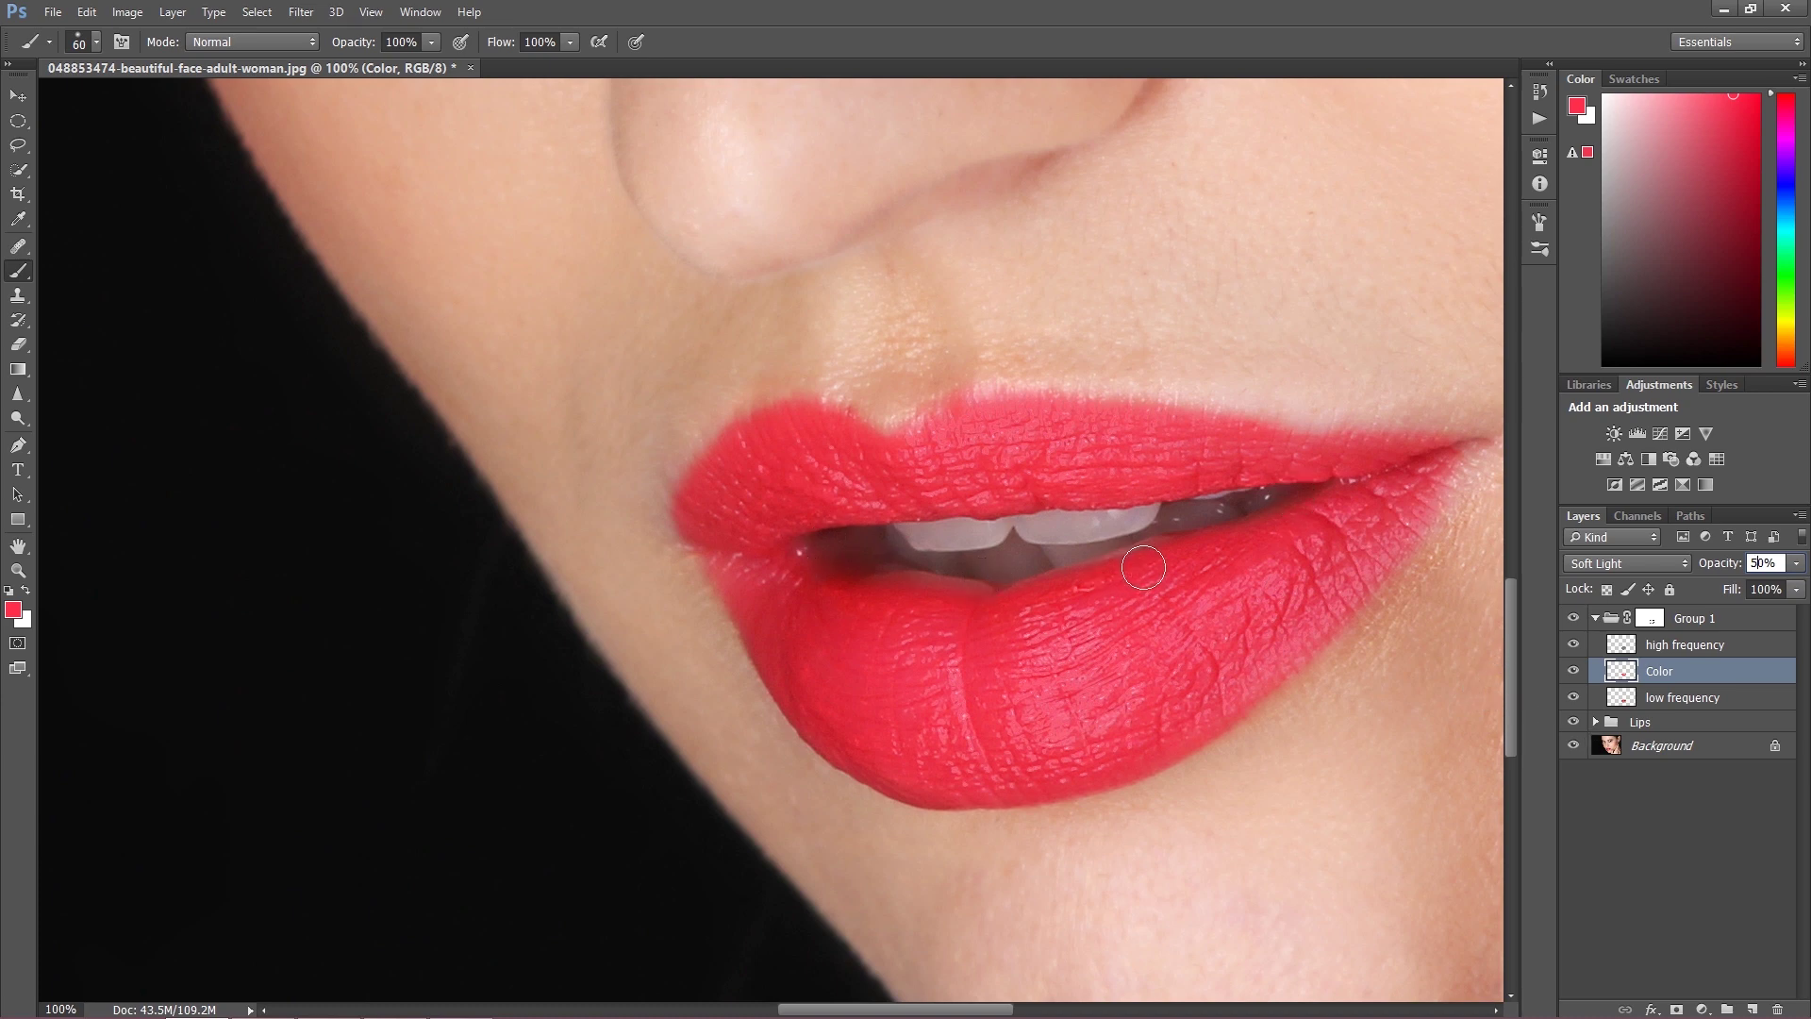
type("40")
key("Return")
right_click(1682, 668)
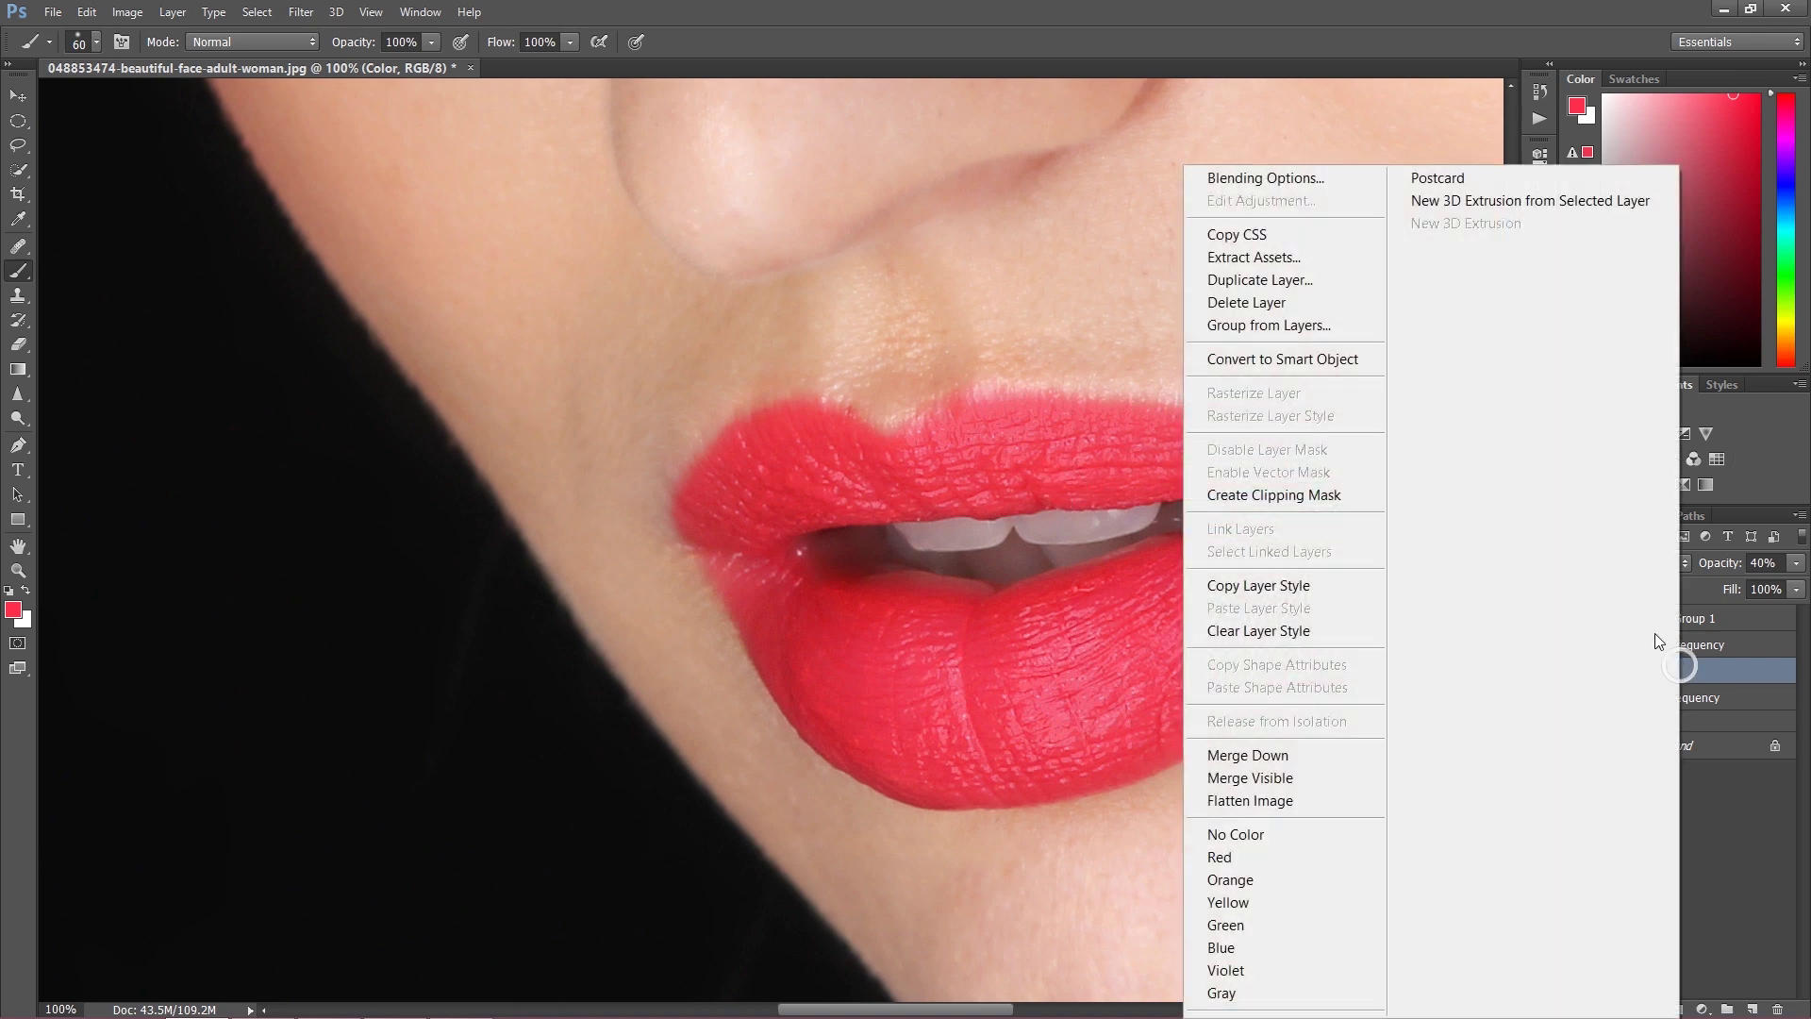
left_click(1321, 178)
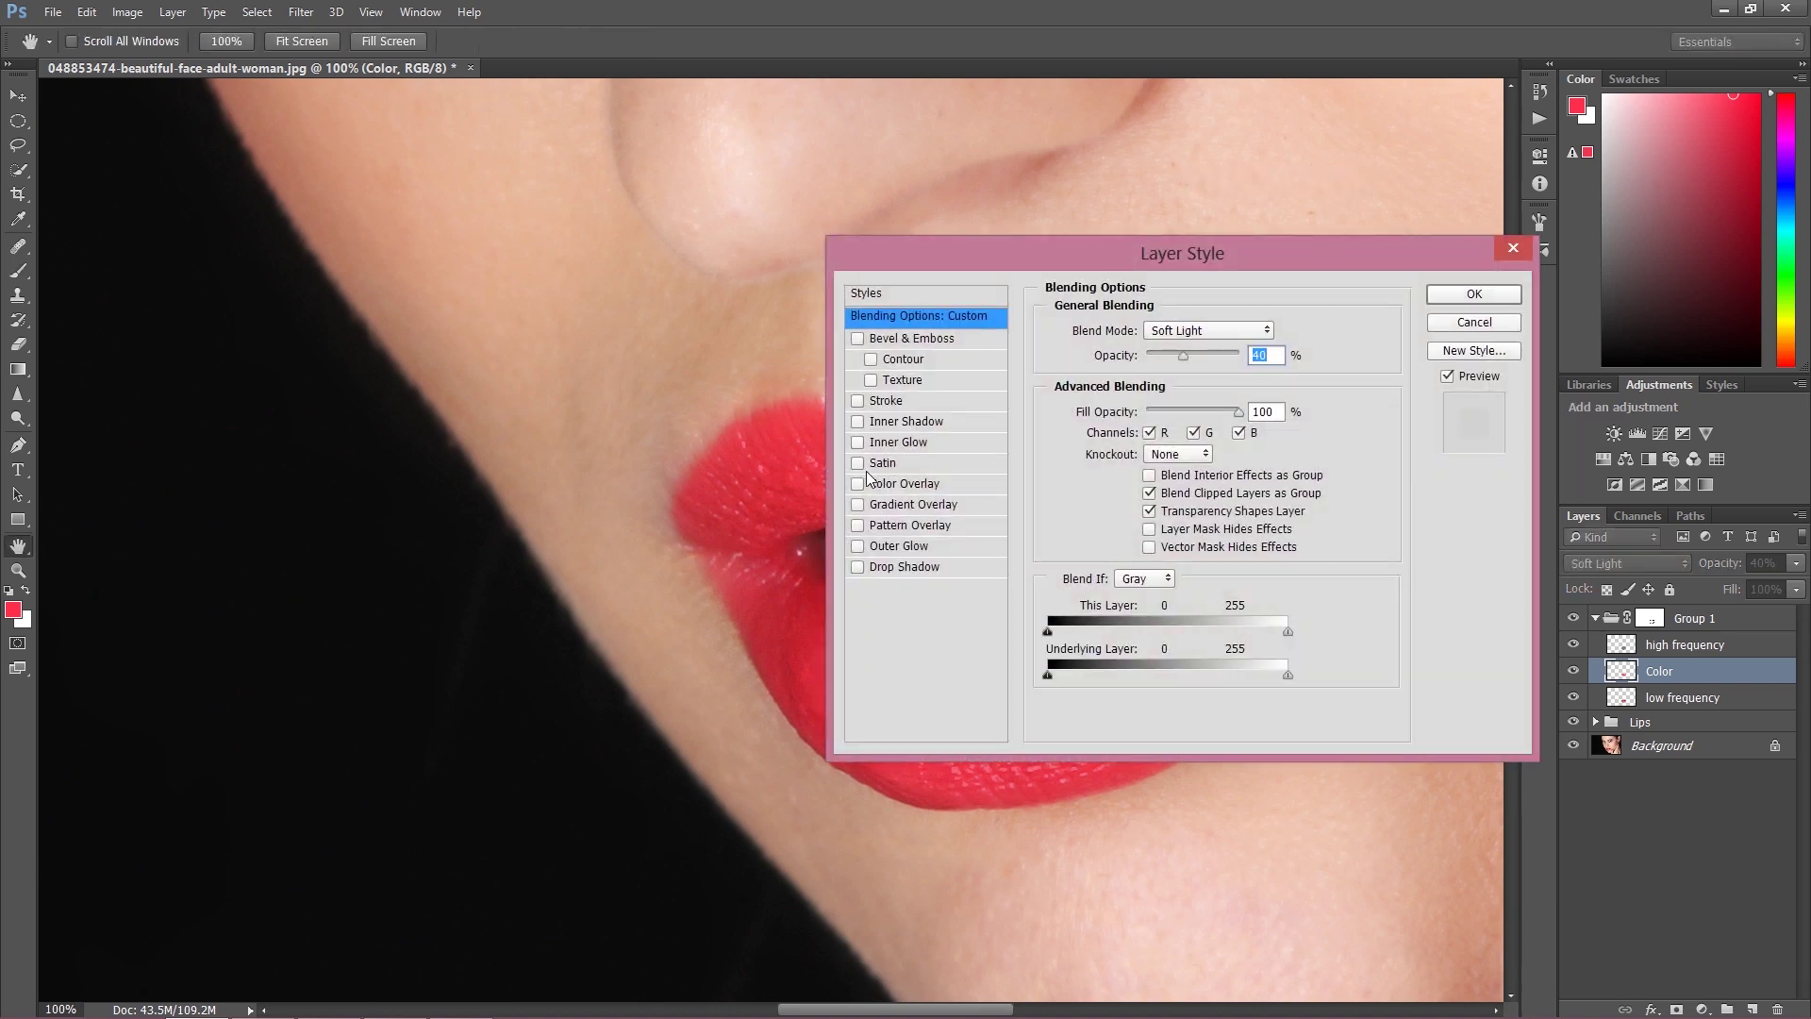
left_click_drag(1015, 257, 1298, 348)
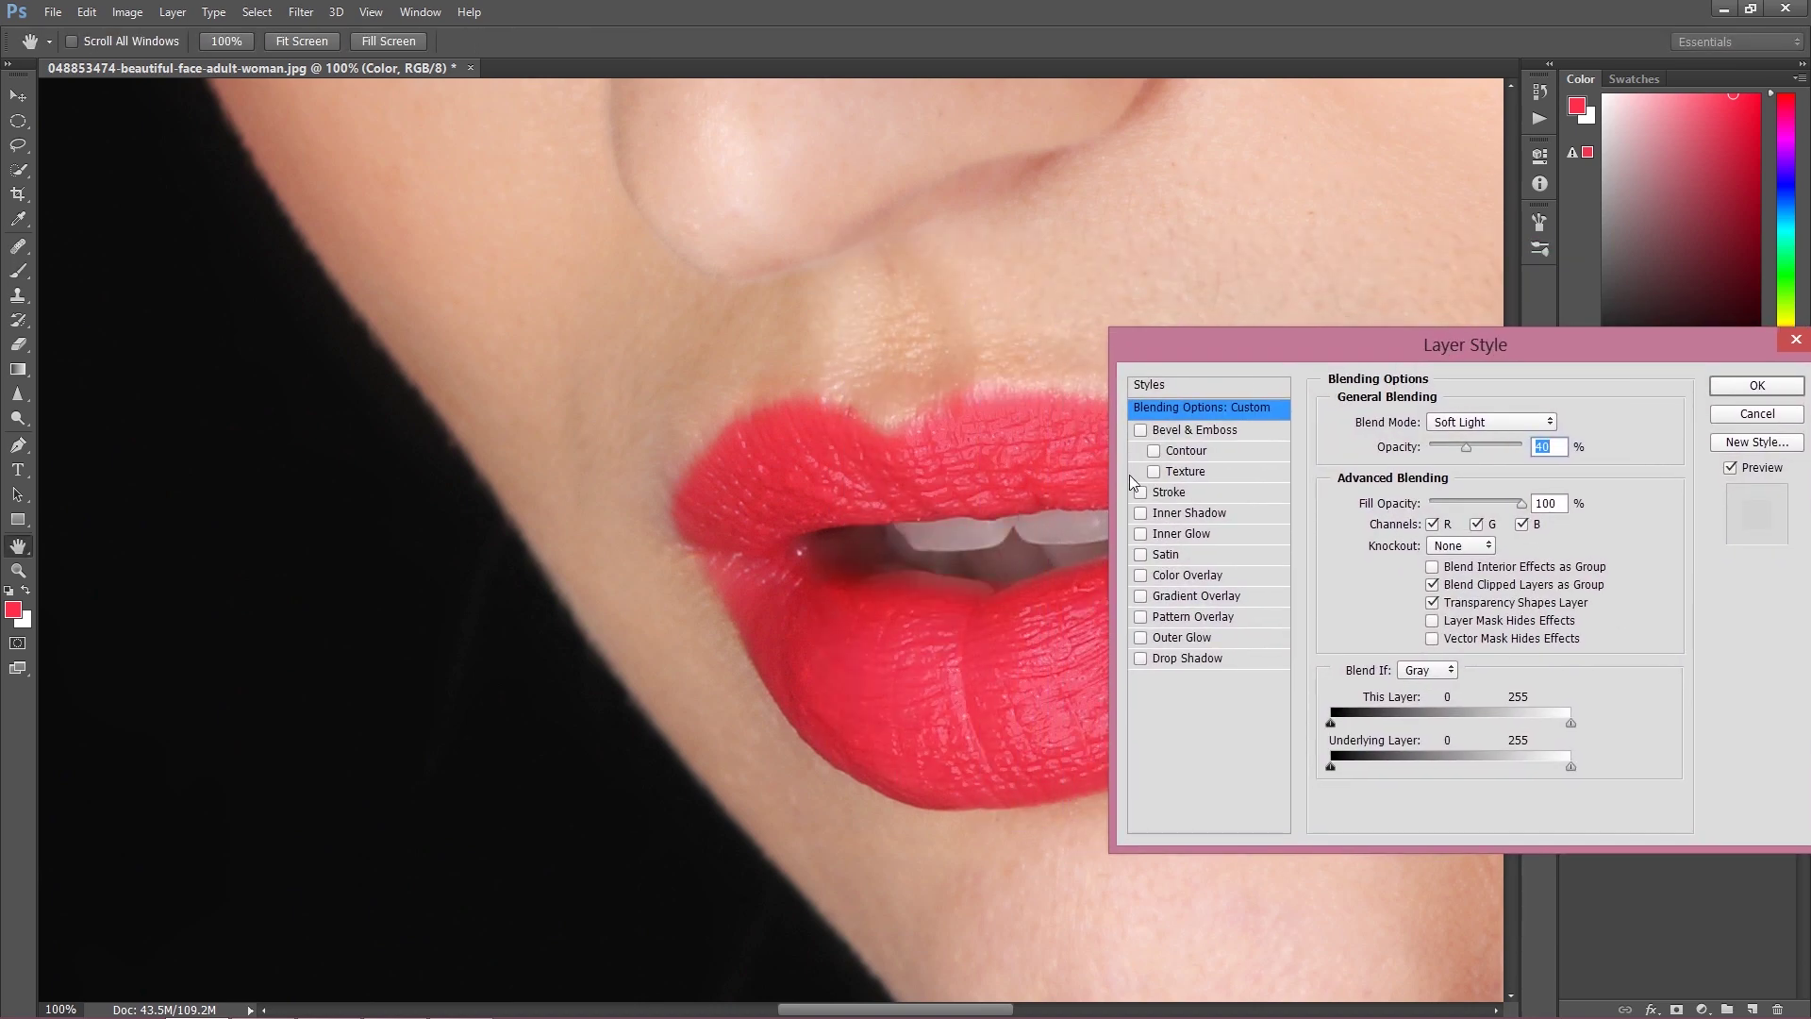
left_click(1756, 415)
key("b")
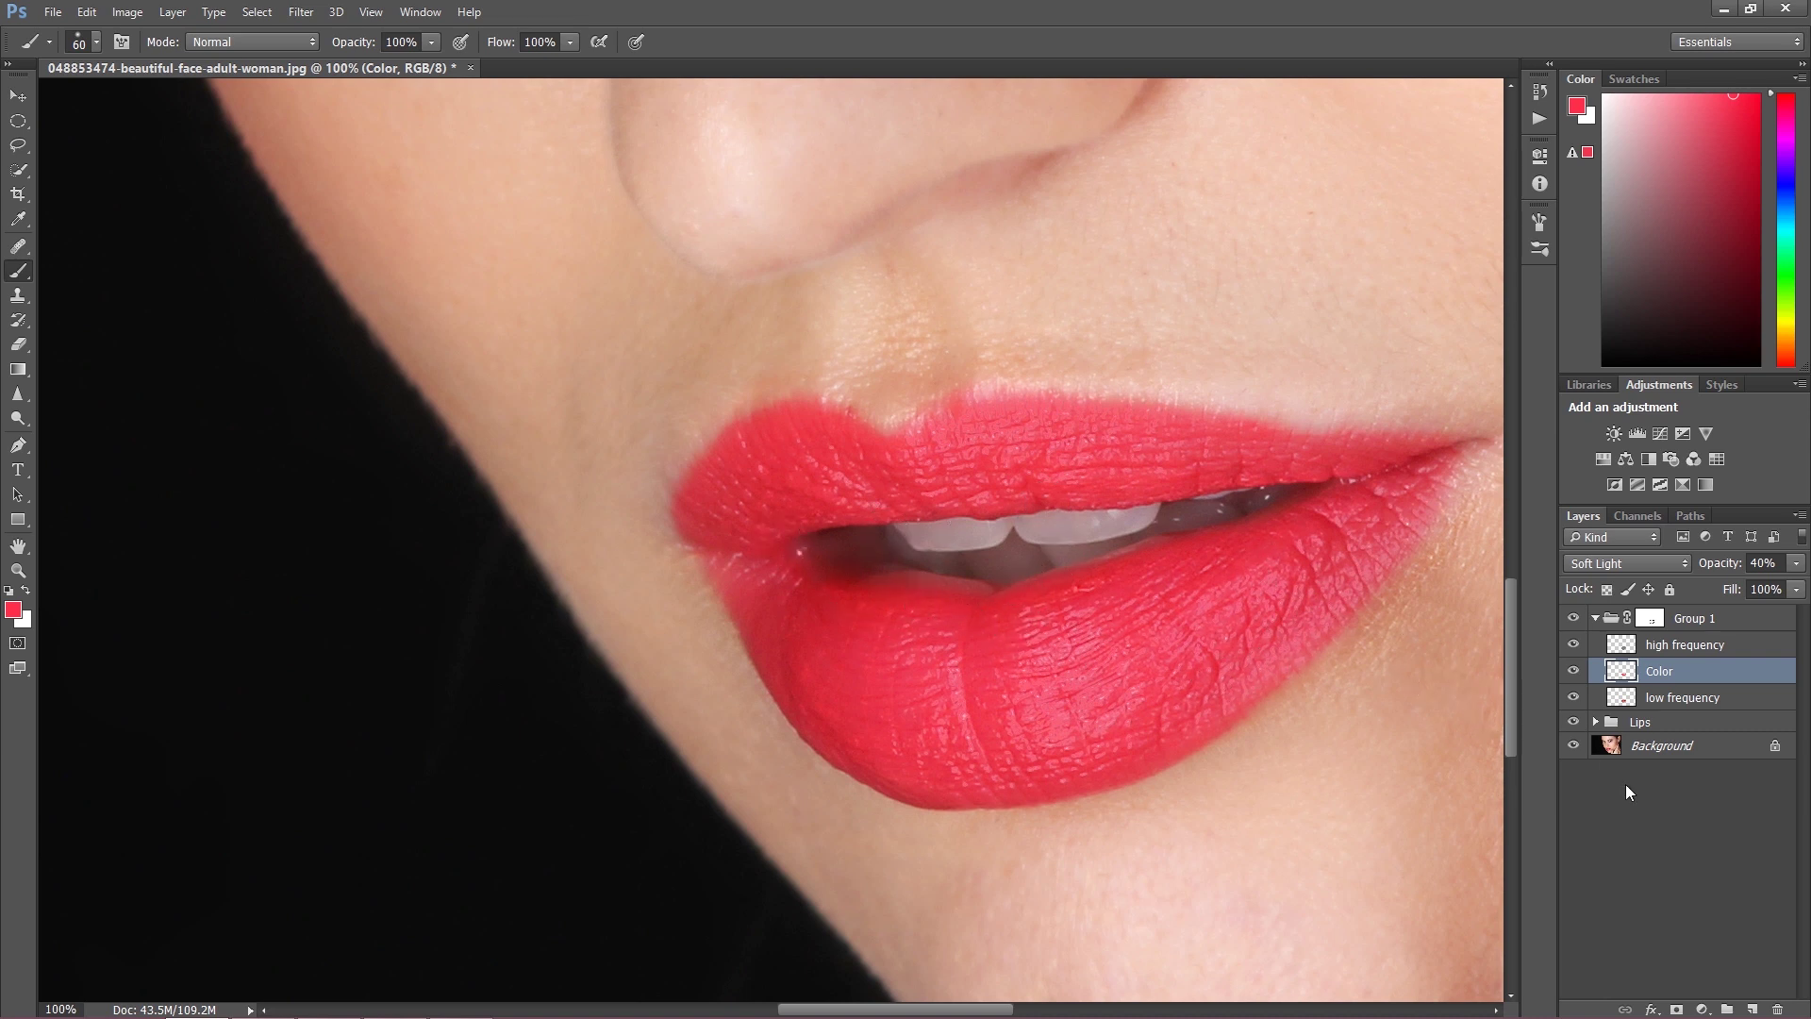
Step: Add a layer mask to the Color layer and paint black over the dark mouth opening between the lips
left_click(1677, 1009)
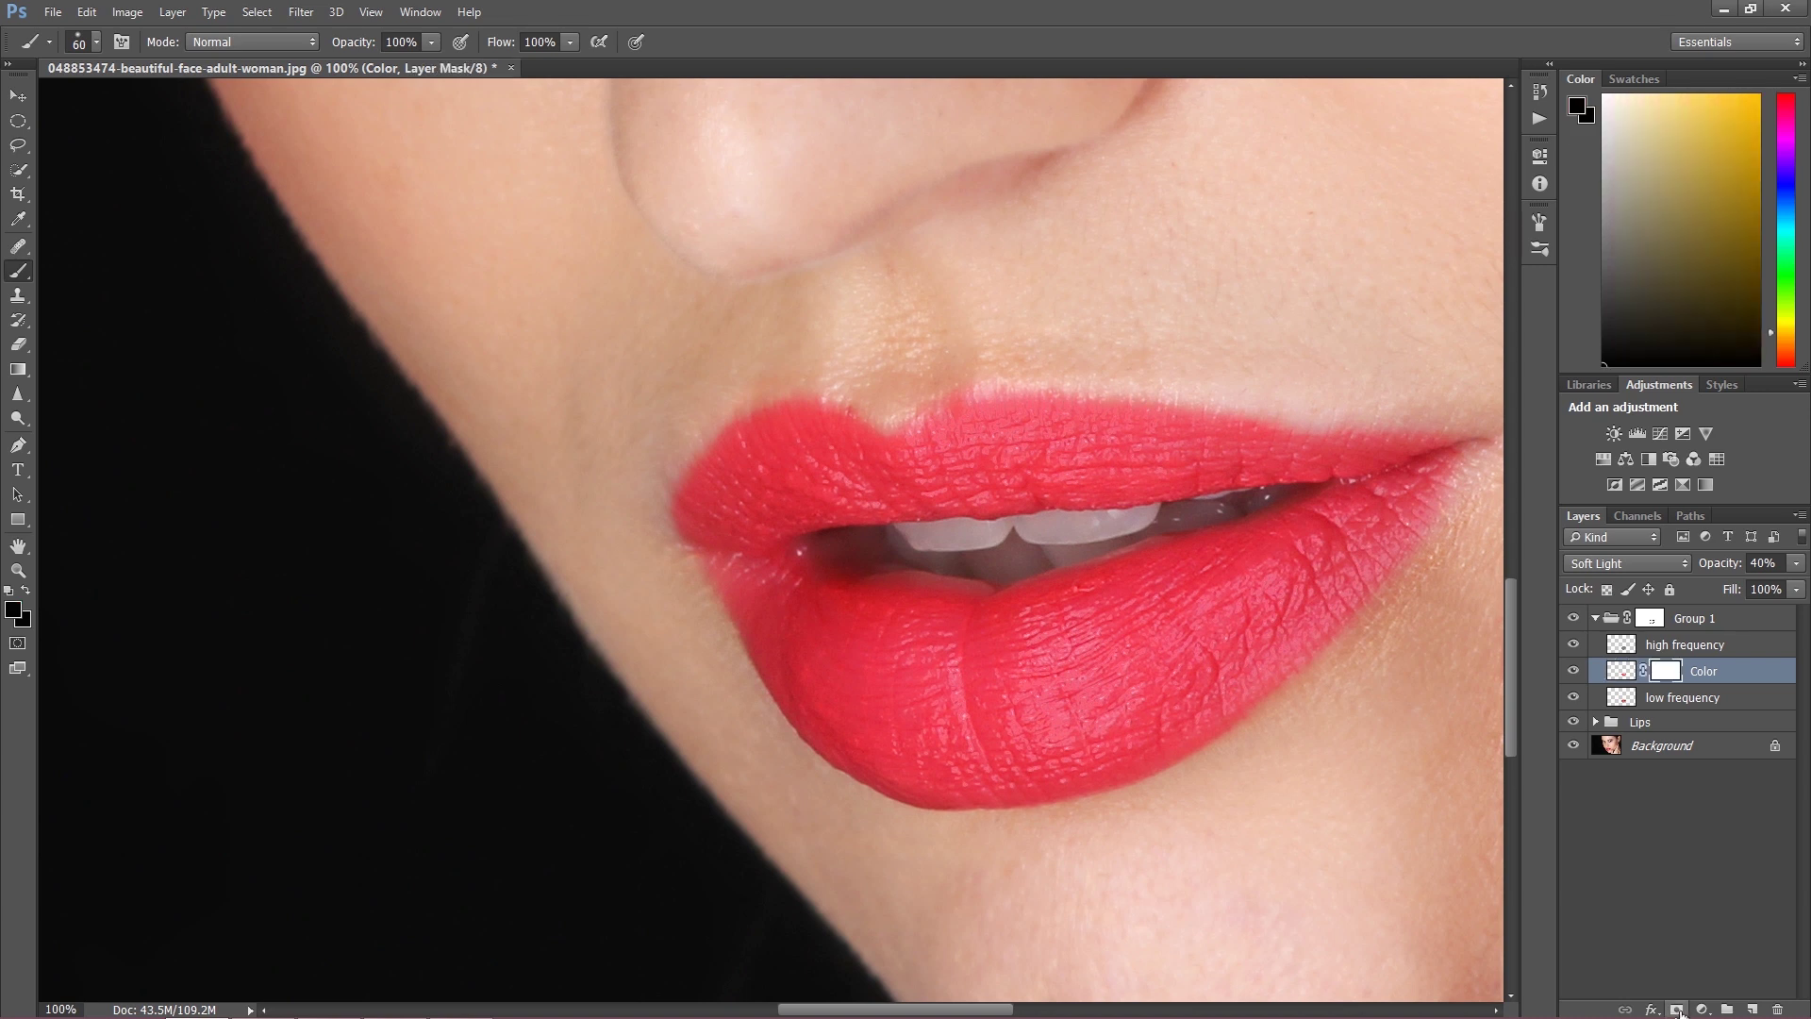
mouse_move(855, 569)
left_mouse_down()
mouse_move(840, 570)
mouse_move(923, 589)
left_mouse_up()
left_click_drag(505, 47, 427, 50)
mouse_move(902, 583)
left_mouse_down()
mouse_move(960, 612)
mouse_move(842, 564)
mouse_move(849, 583)
mouse_move(854, 554)
mouse_move(813, 535)
left_mouse_up()
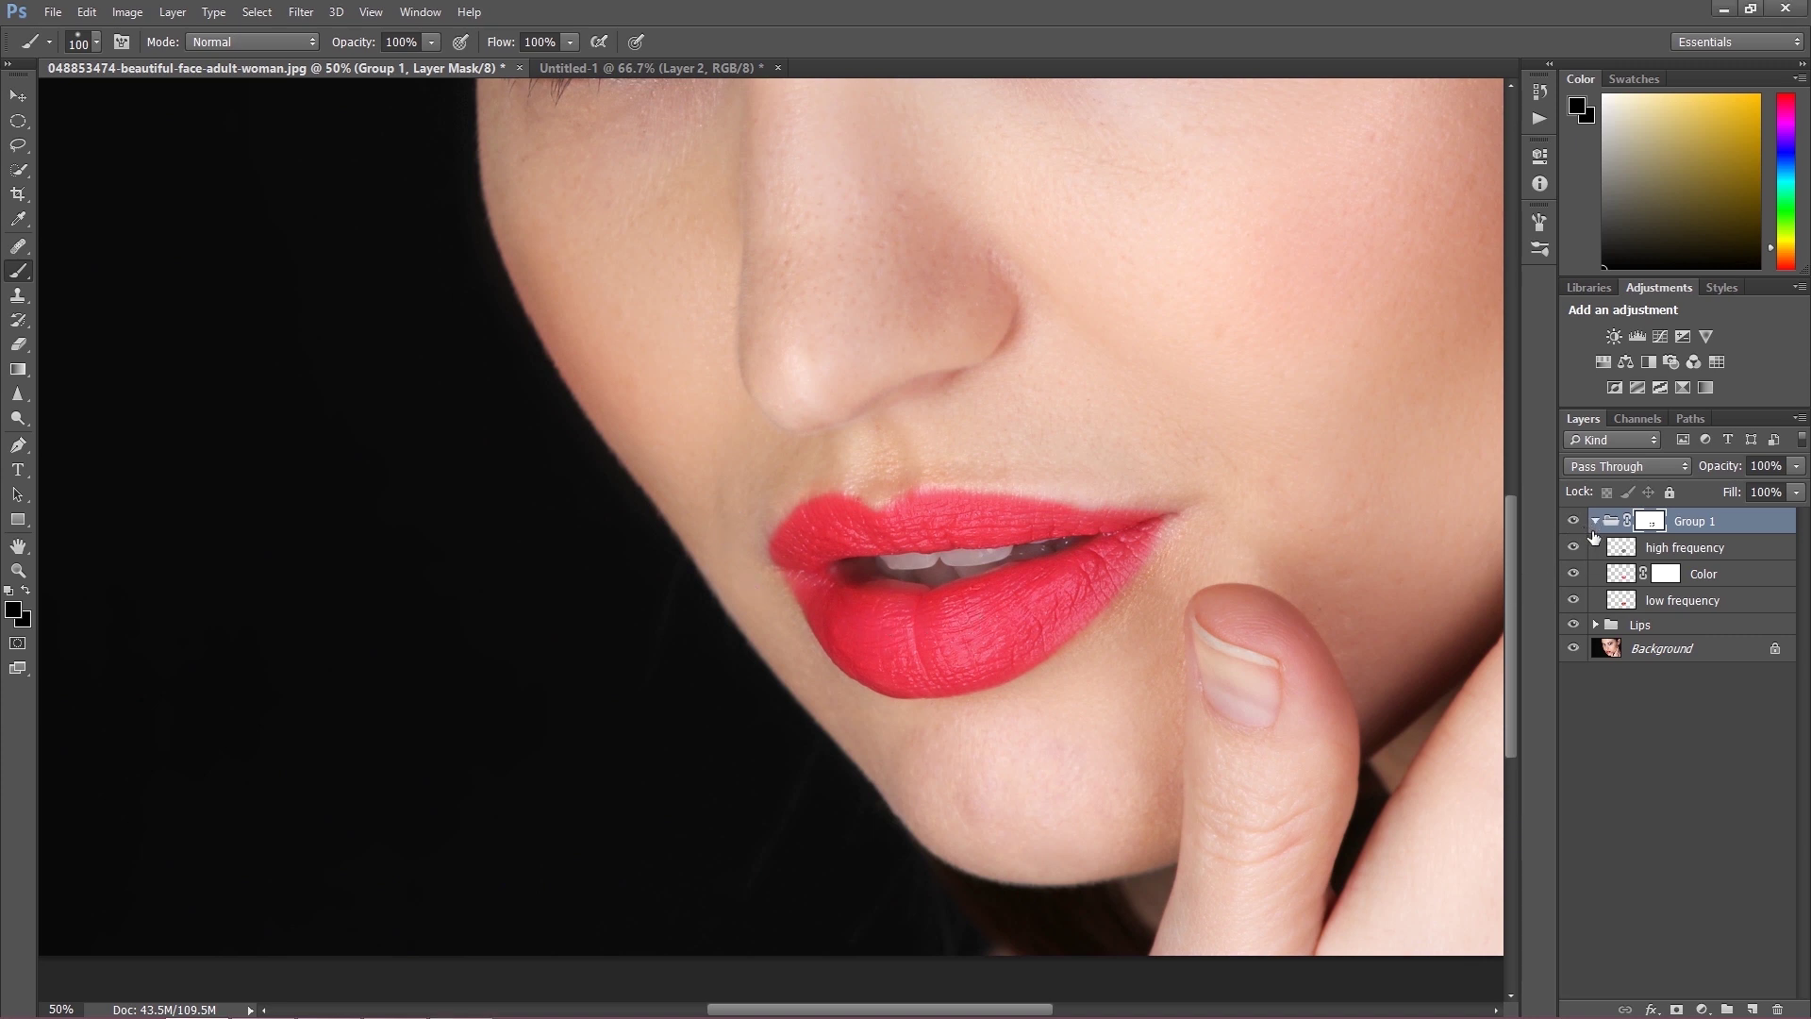
Step: Collapse Group 1, create a new empty layer above it and make that layer active
key("ctrl+2")
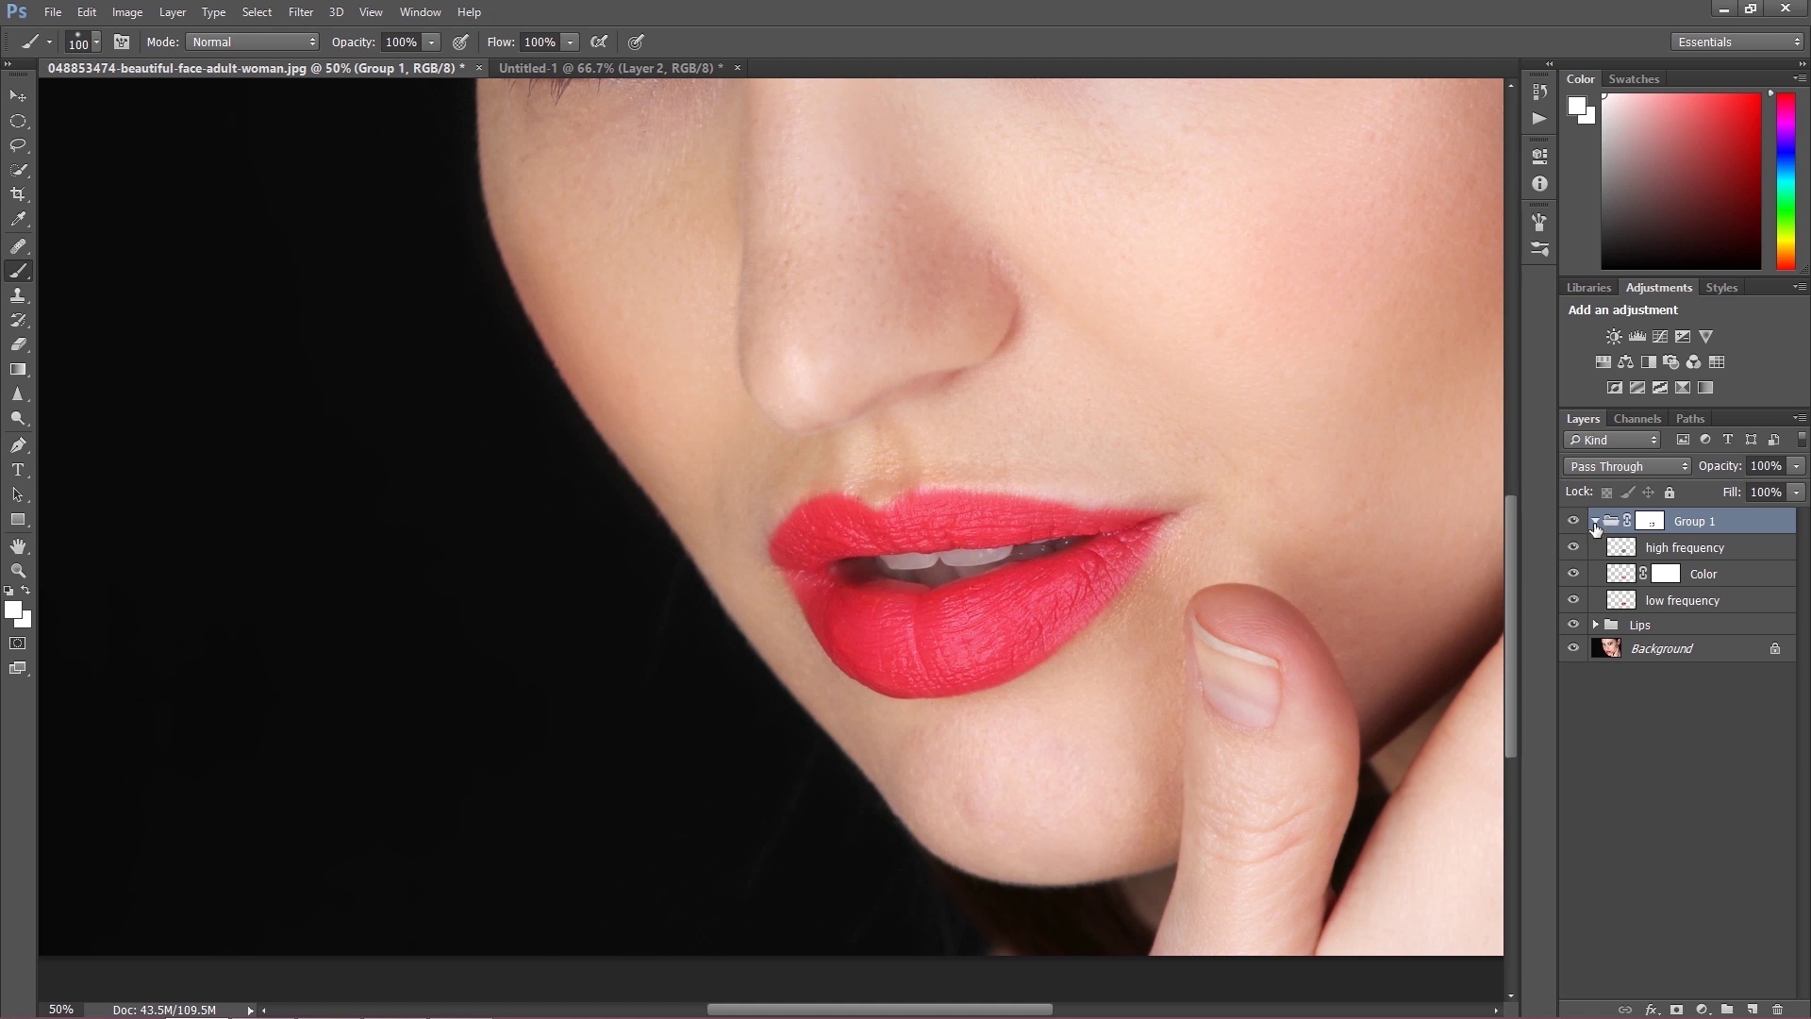
left_click(1595, 522)
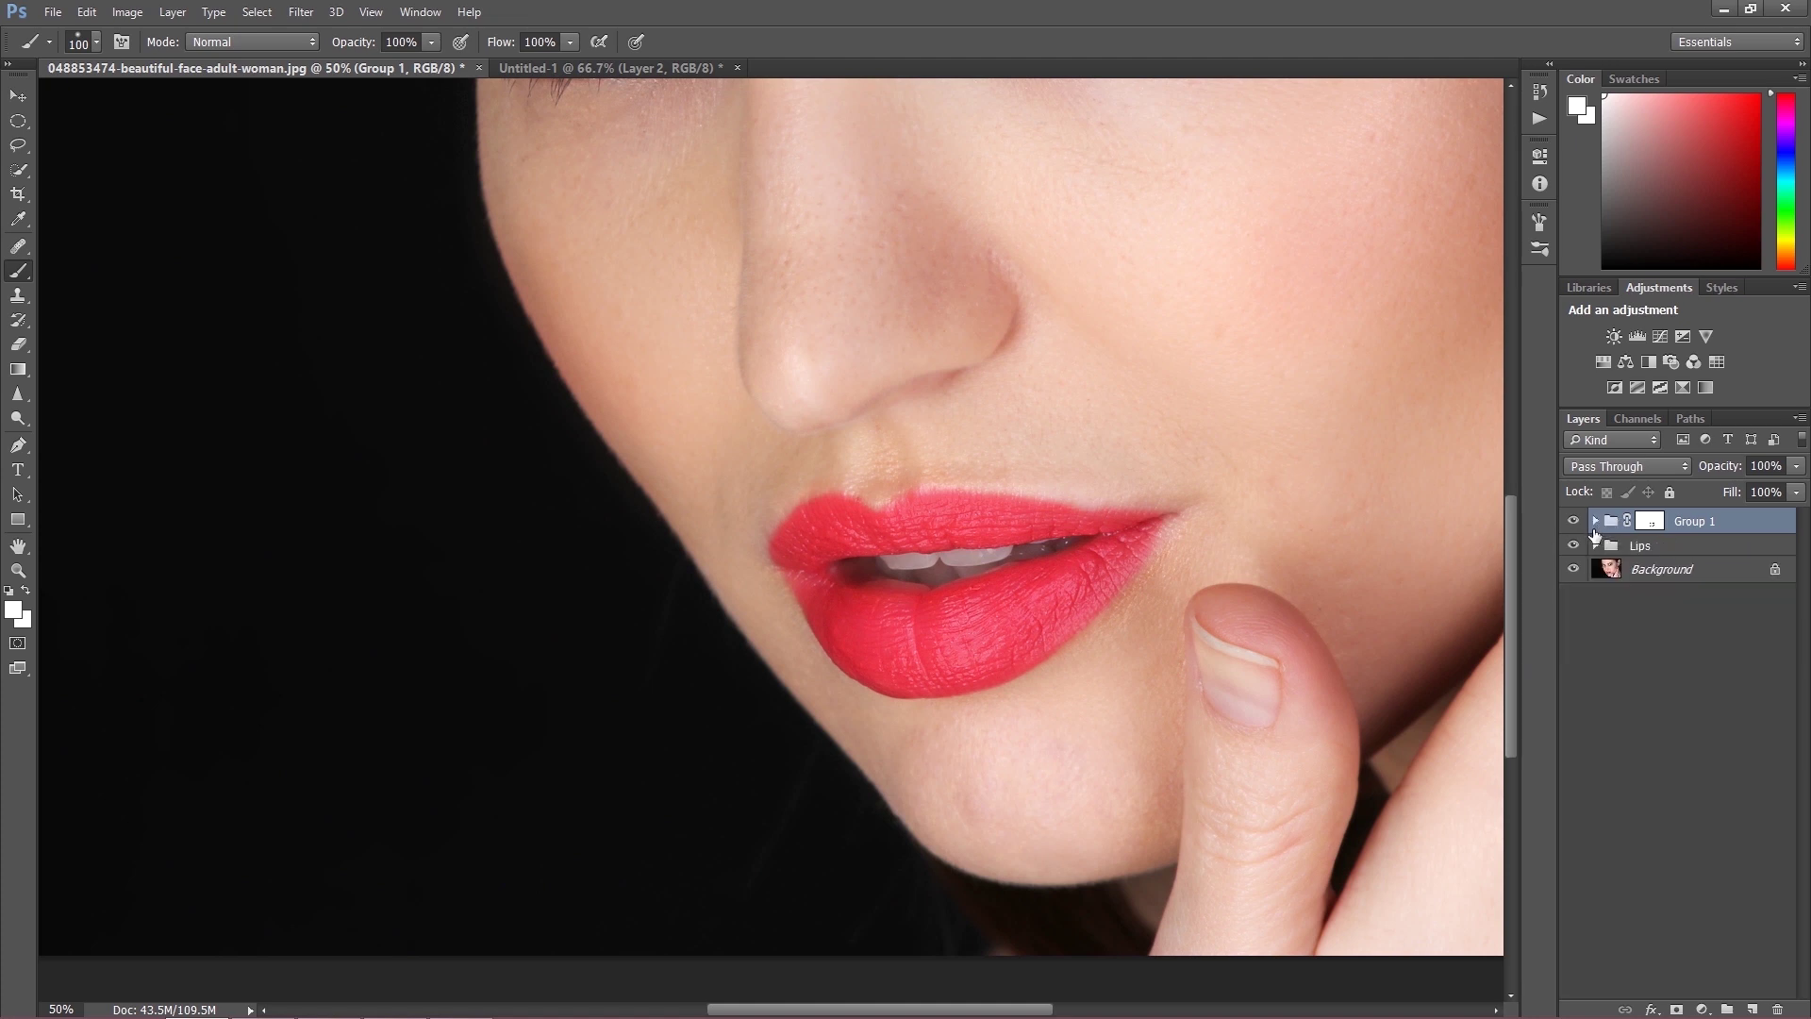
left_click(1751, 1008)
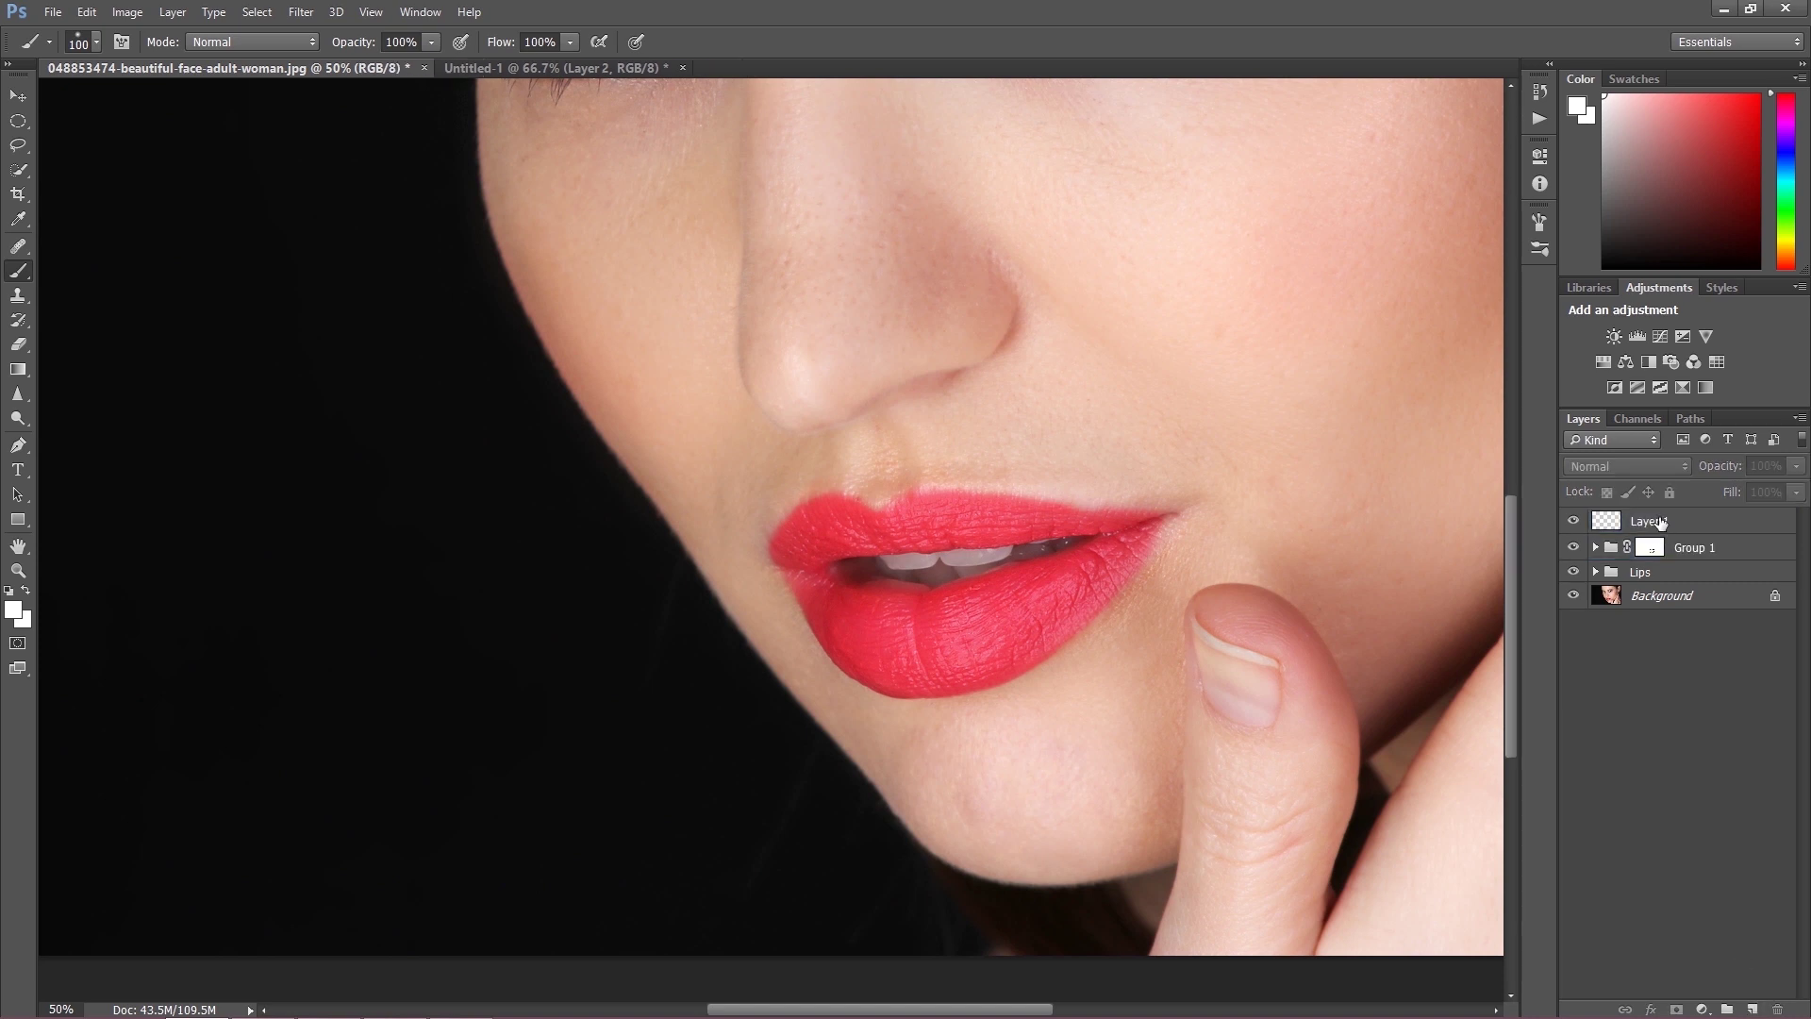
left_click(1662, 526)
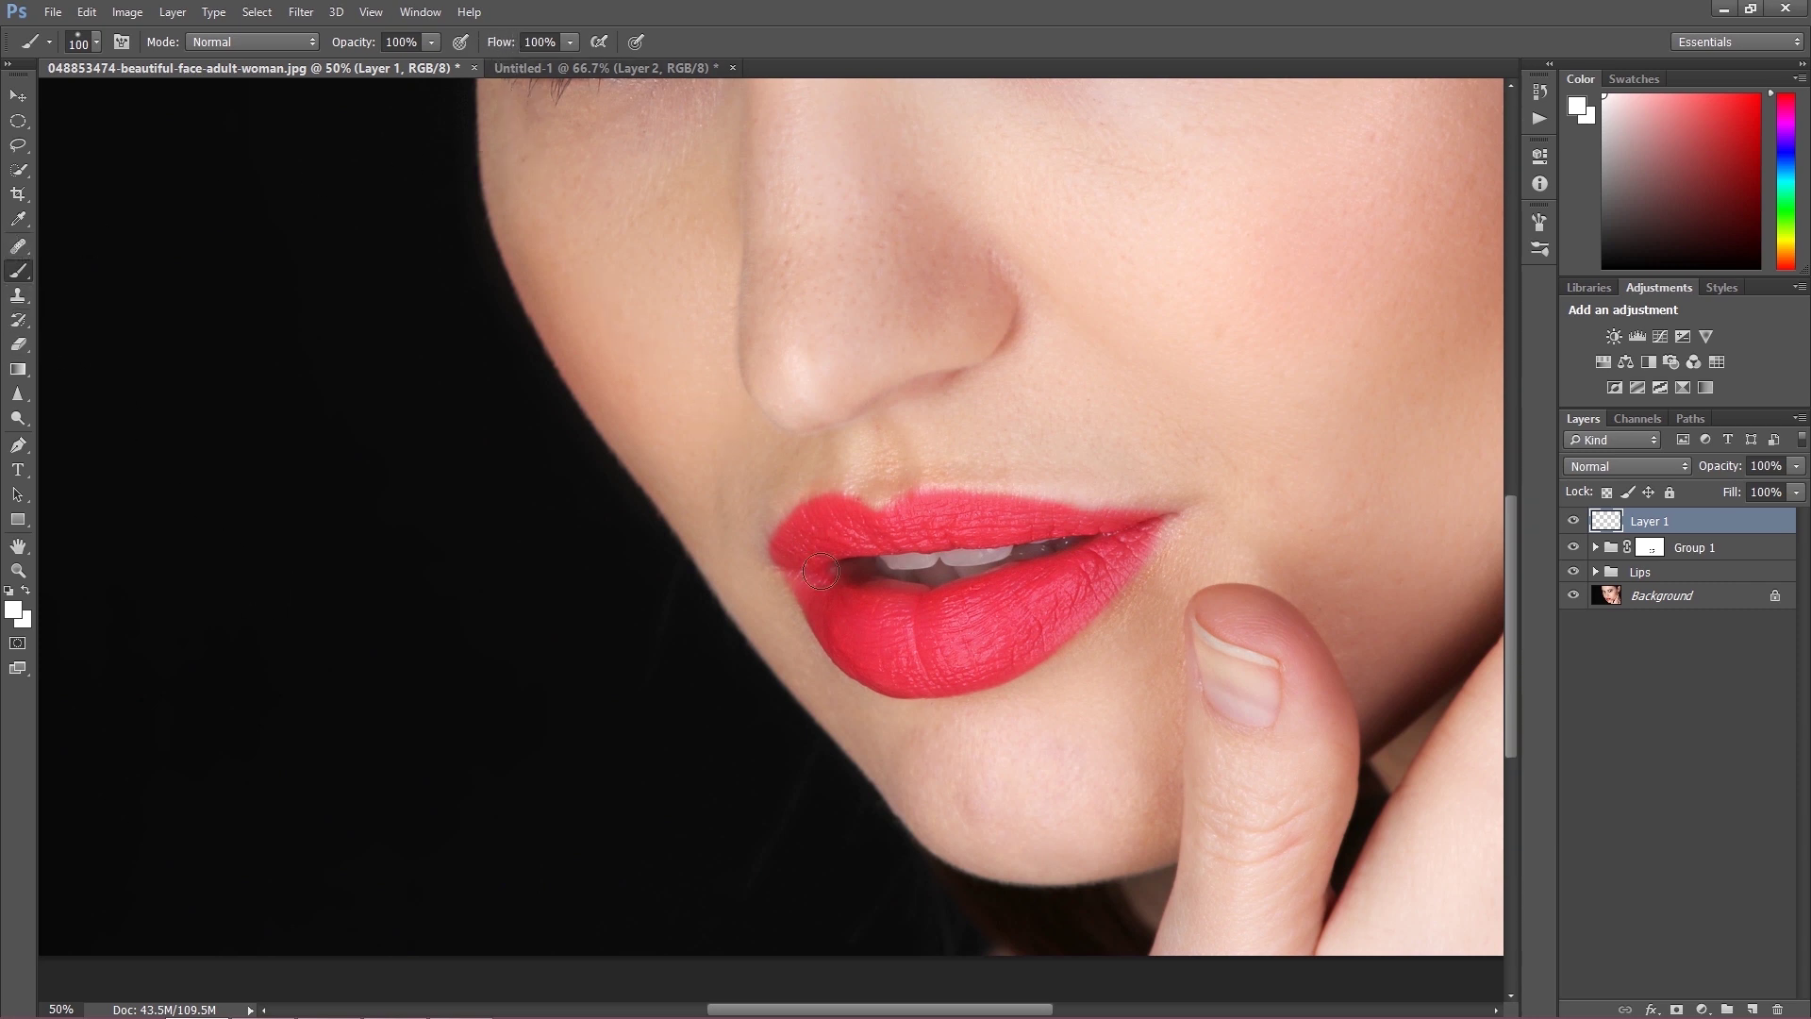
key("ctrl+z")
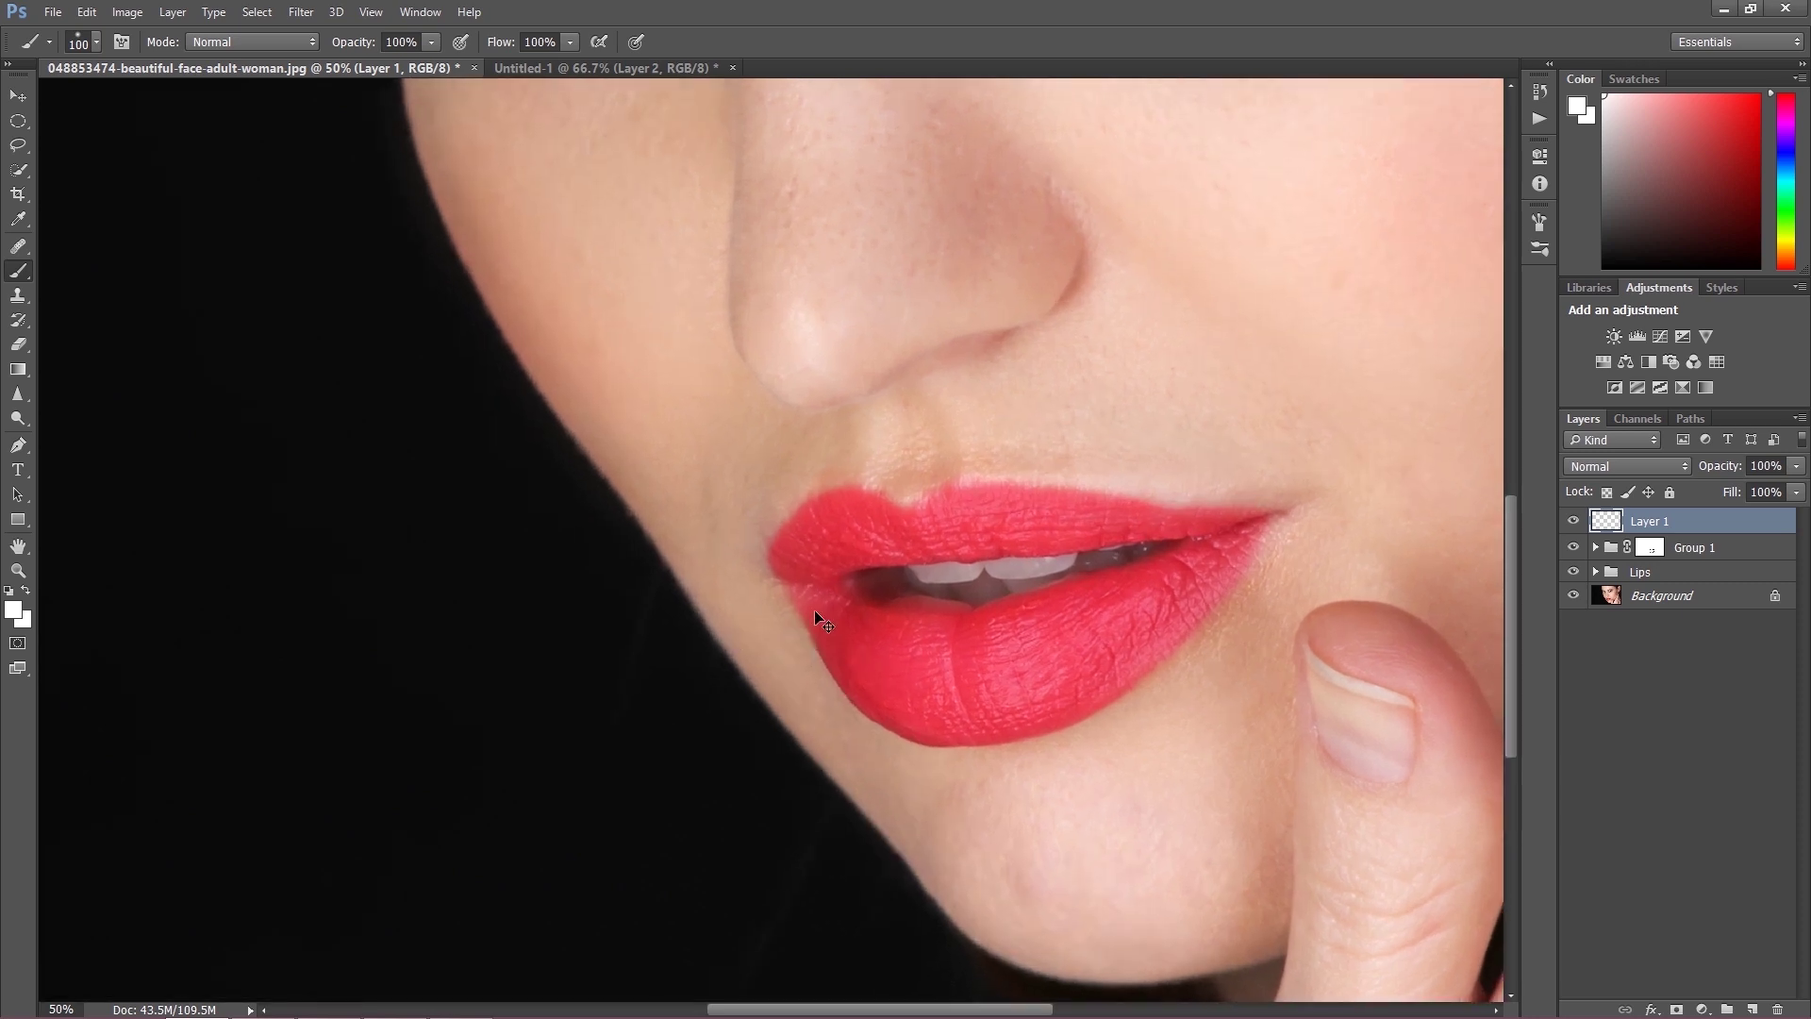
Step: Paint zigzag white strokes on the lower lip and short ones on the upper lip, and set Layer 1's blend mode to Overlay
key("ctrl+plus")
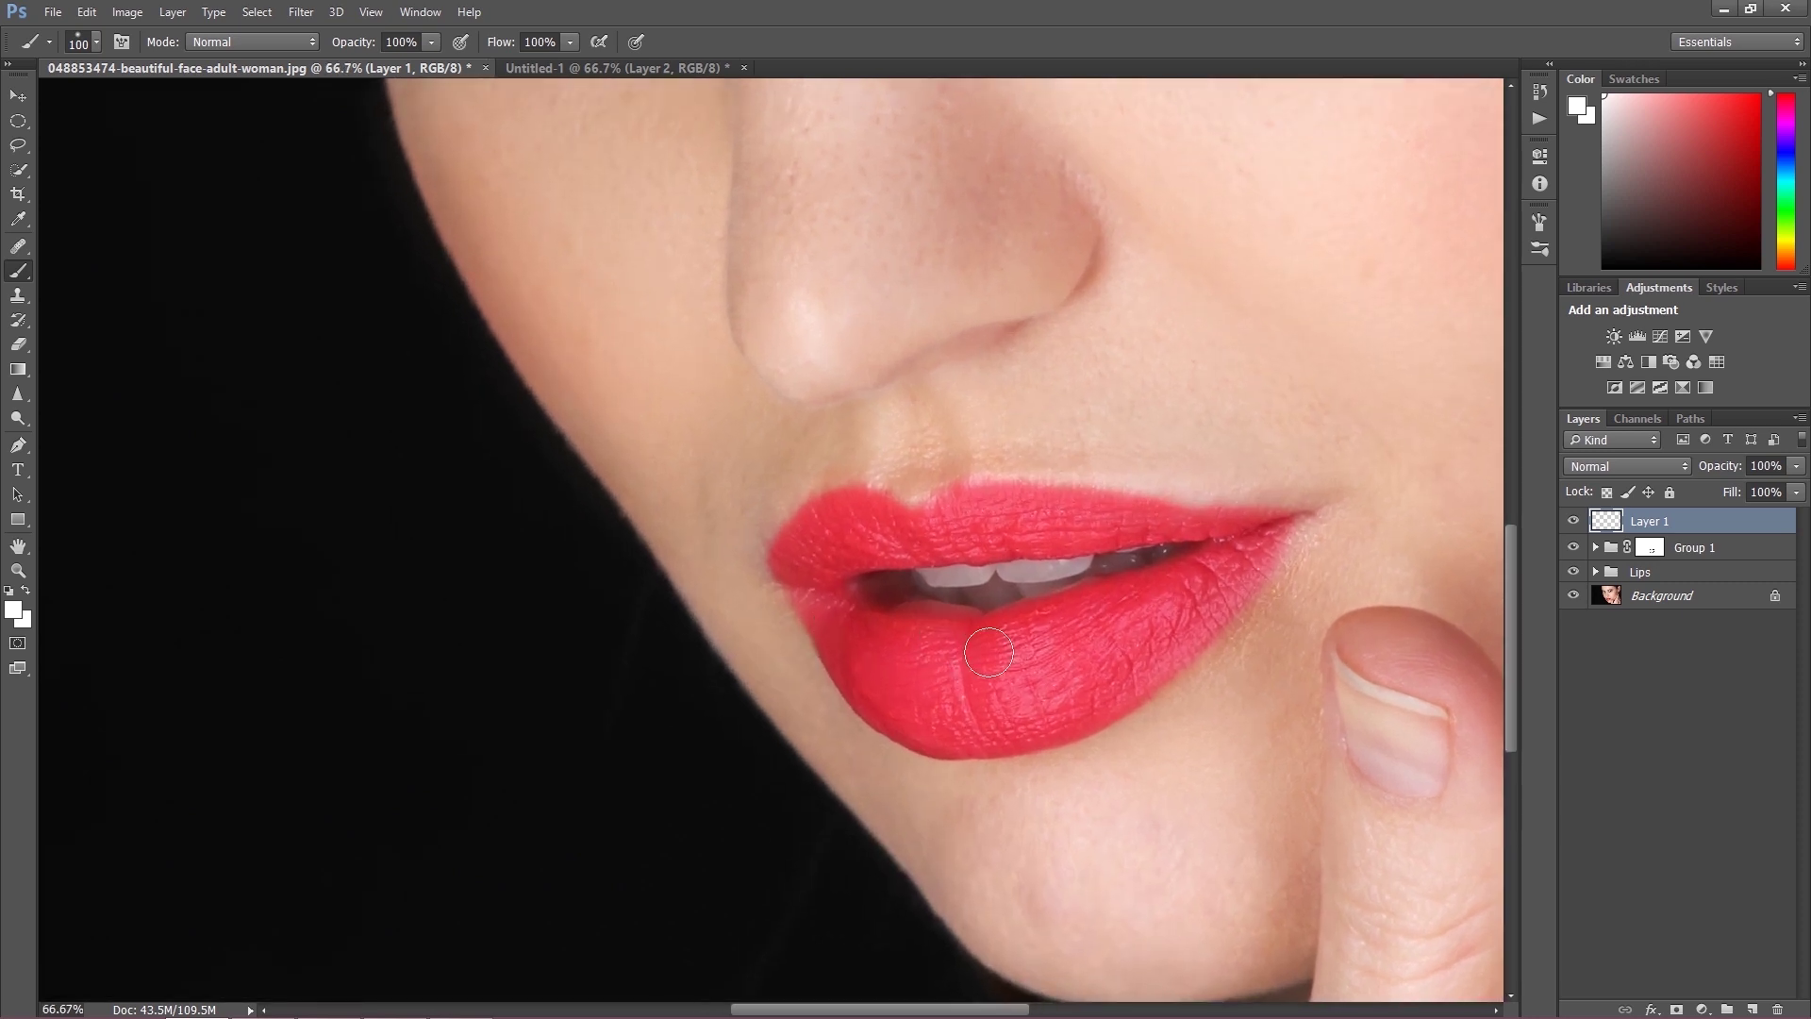
mouse_move(991, 649)
left_mouse_down()
mouse_move(1038, 701)
mouse_move(1064, 637)
mouse_move(1121, 660)
mouse_move(1167, 601)
left_mouse_up()
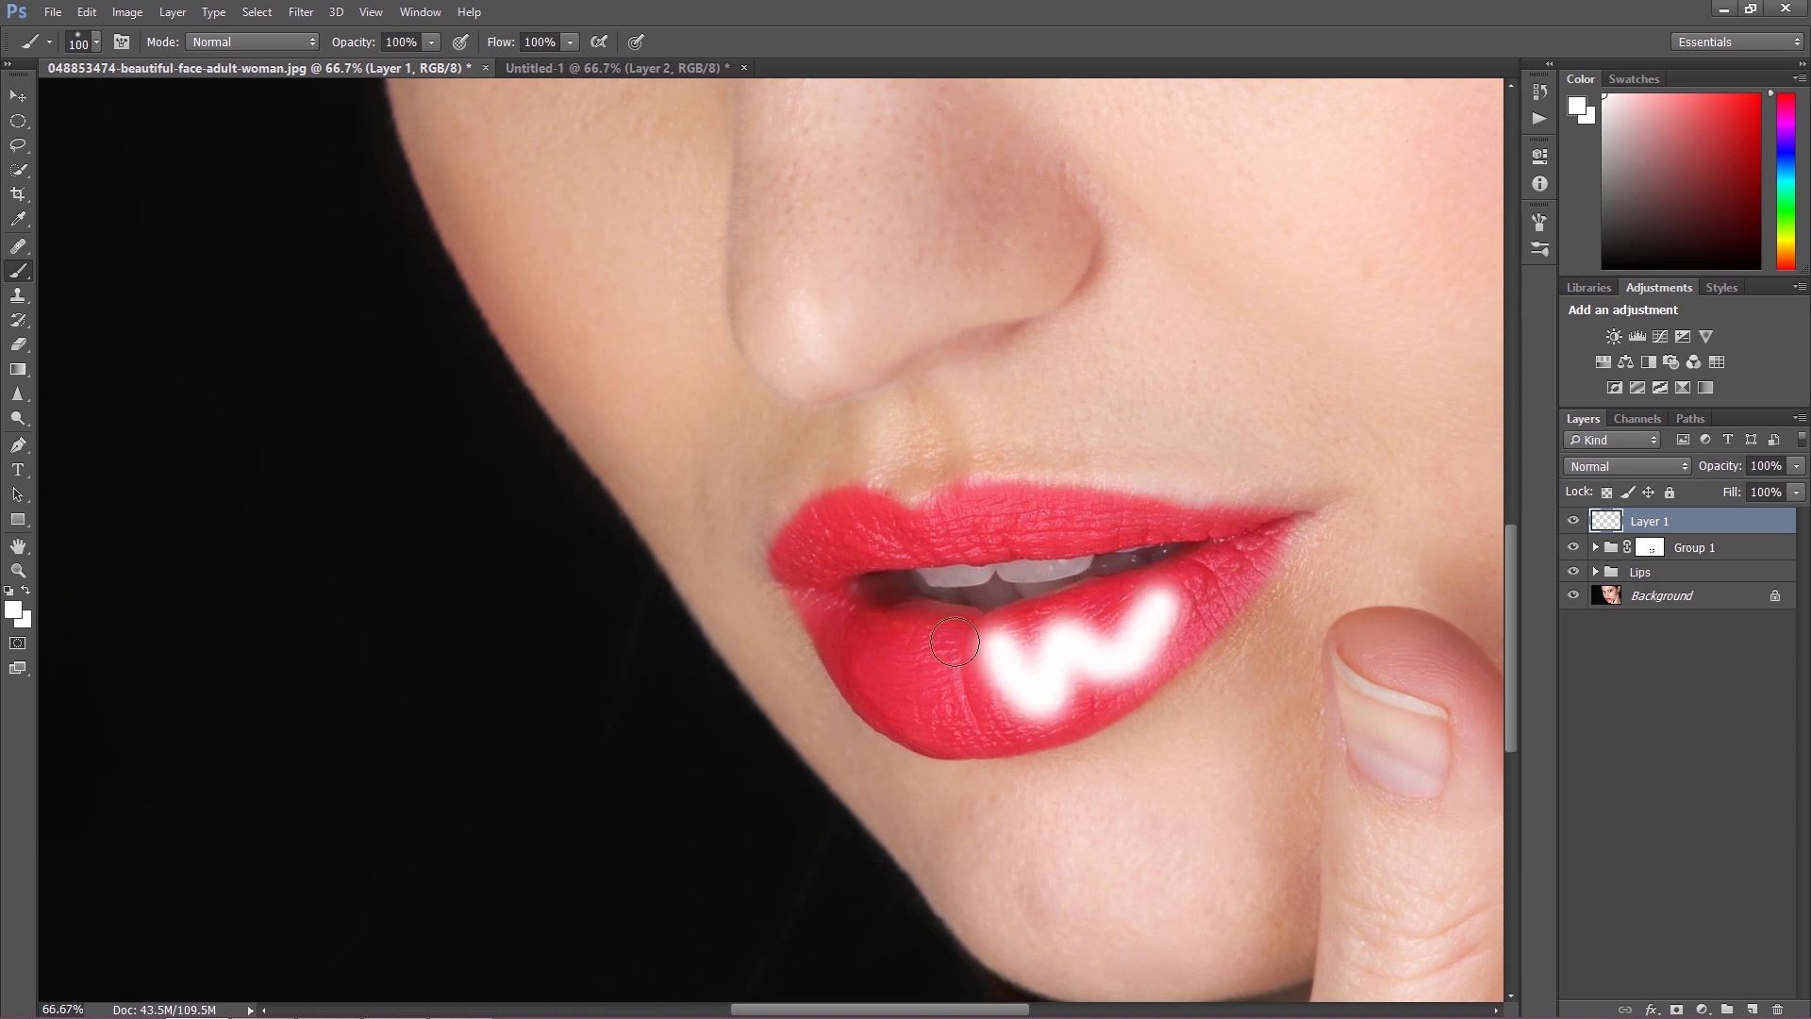
mouse_move(964, 647)
left_mouse_down()
mouse_move(960, 703)
mouse_move(894, 660)
left_mouse_up()
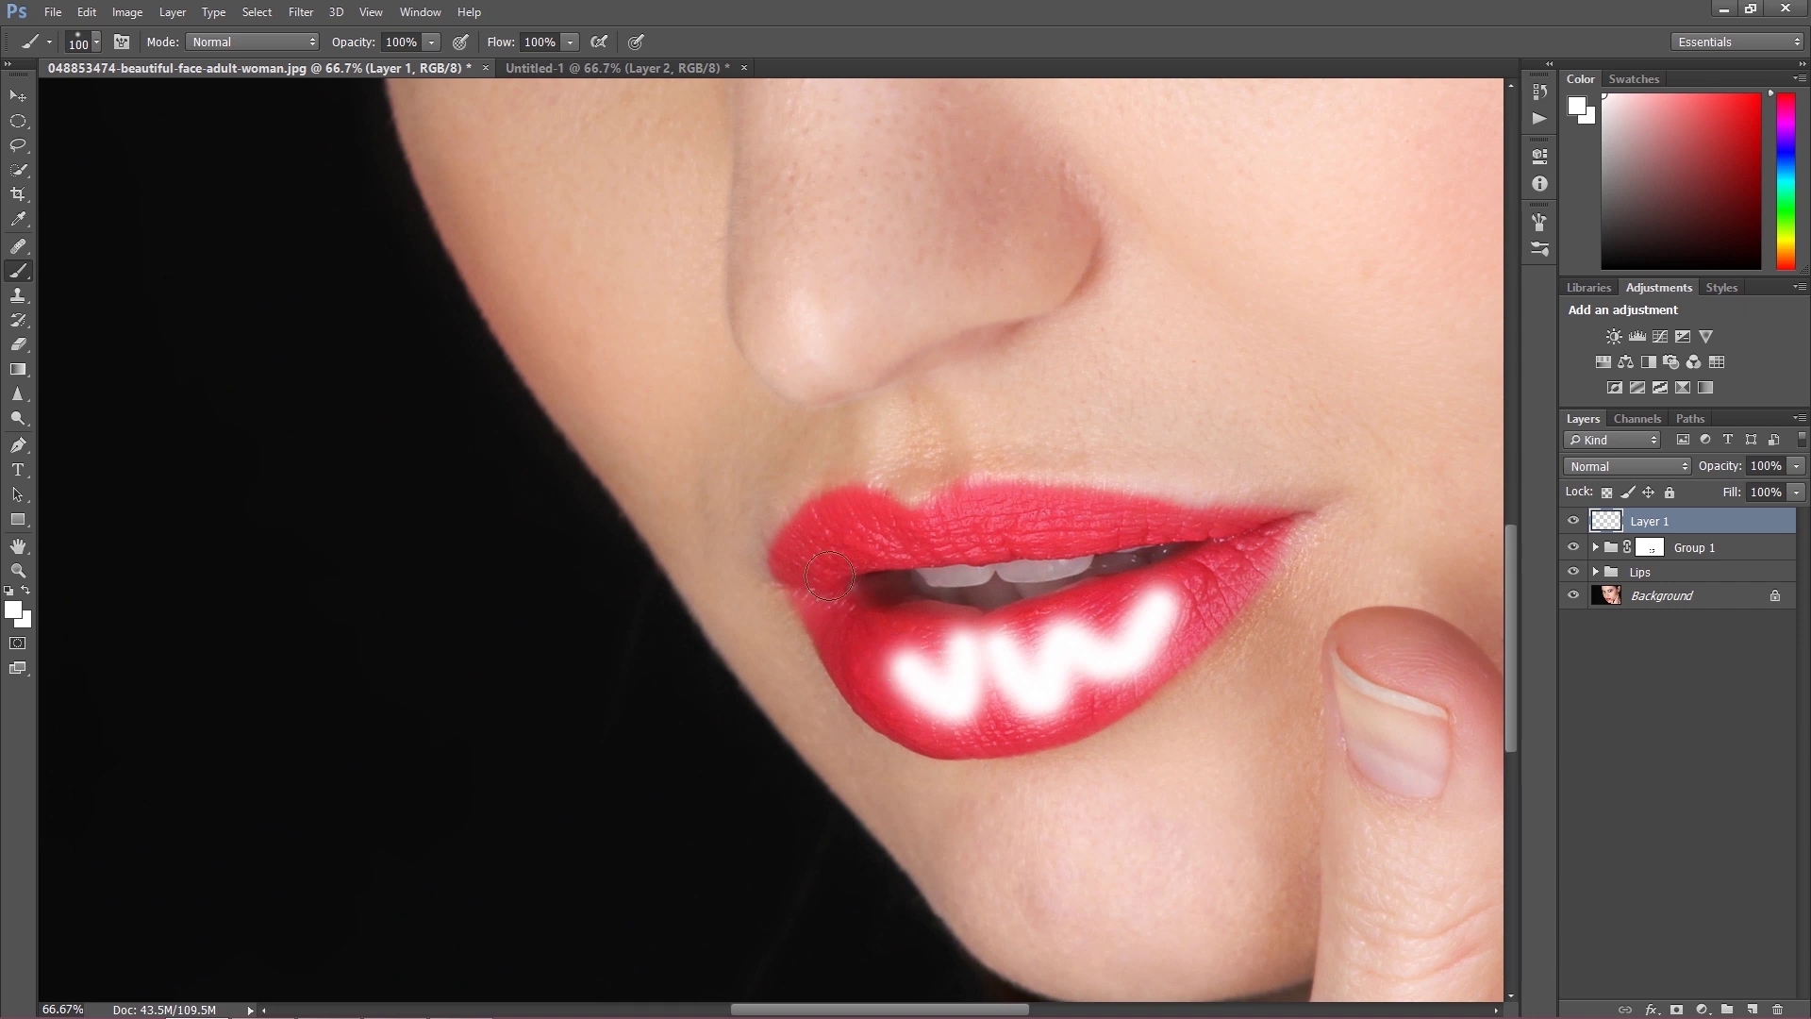
mouse_move(948, 531)
left_mouse_down()
mouse_move(998, 515)
mouse_move(1092, 519)
left_mouse_up()
mouse_move(919, 536)
left_mouse_down()
mouse_move(851, 538)
mouse_move(859, 551)
mouse_move(874, 531)
mouse_move(833, 538)
left_mouse_up()
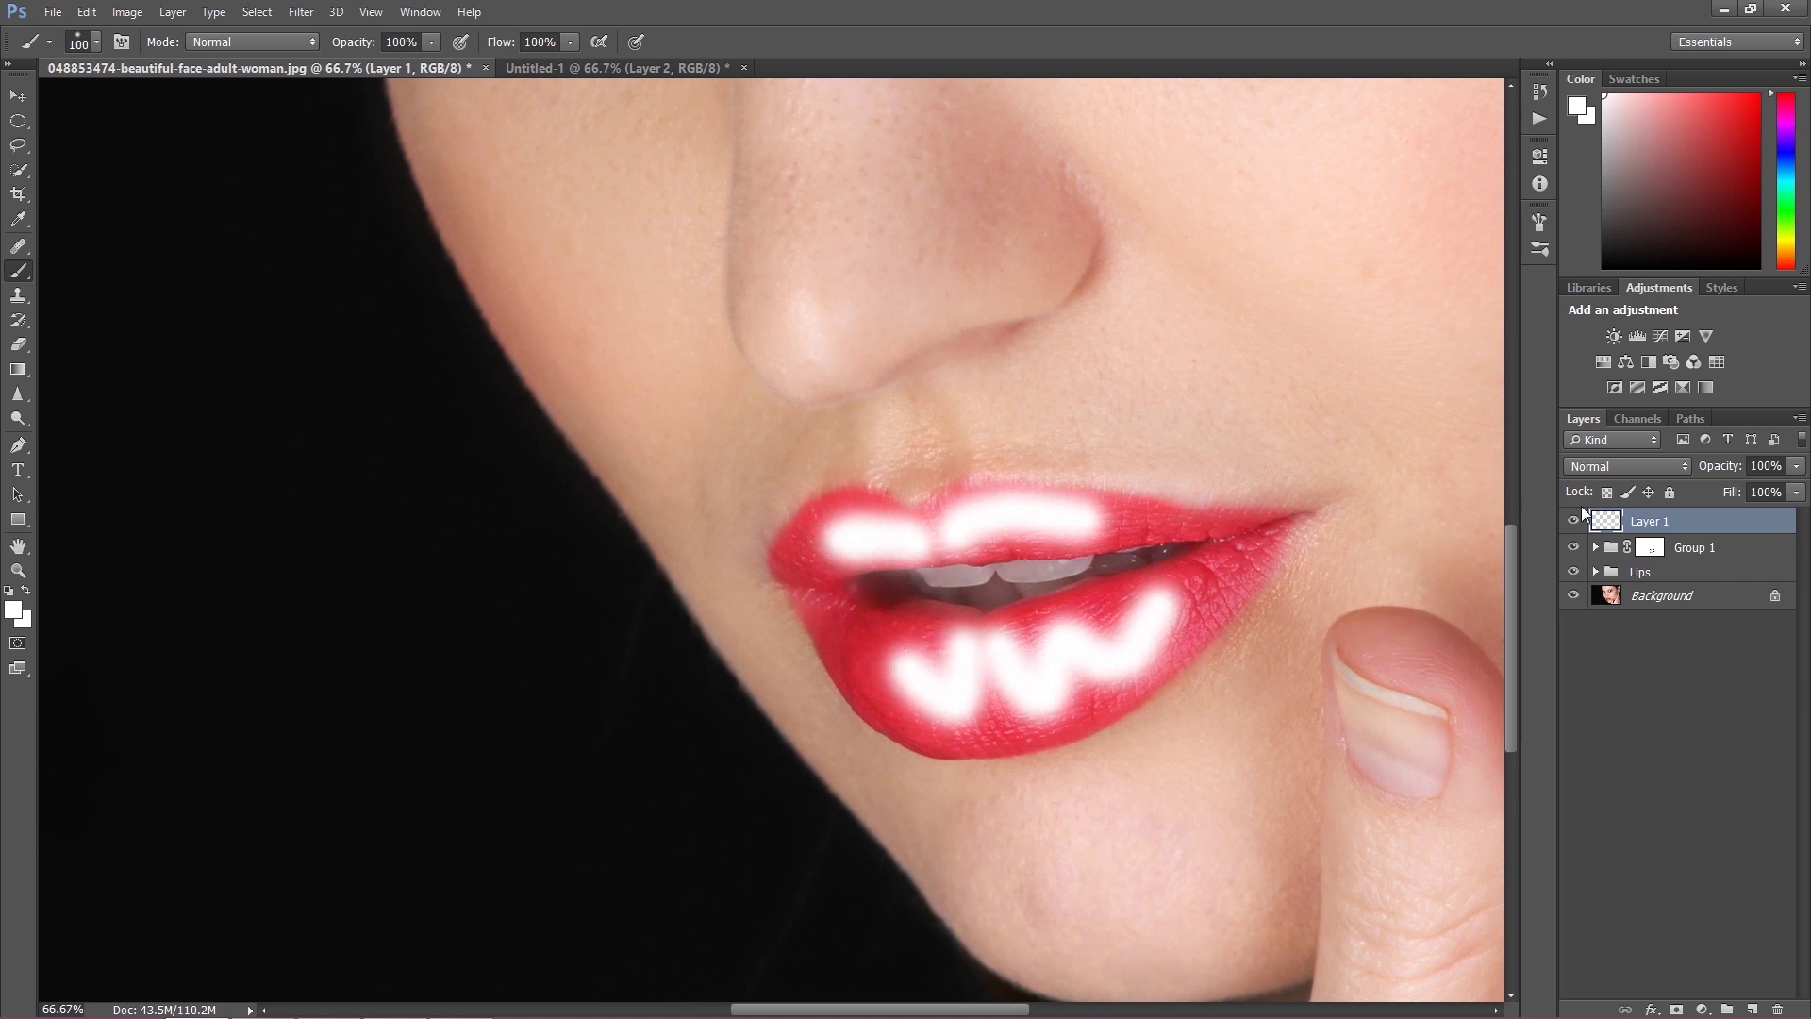
left_click(1609, 467)
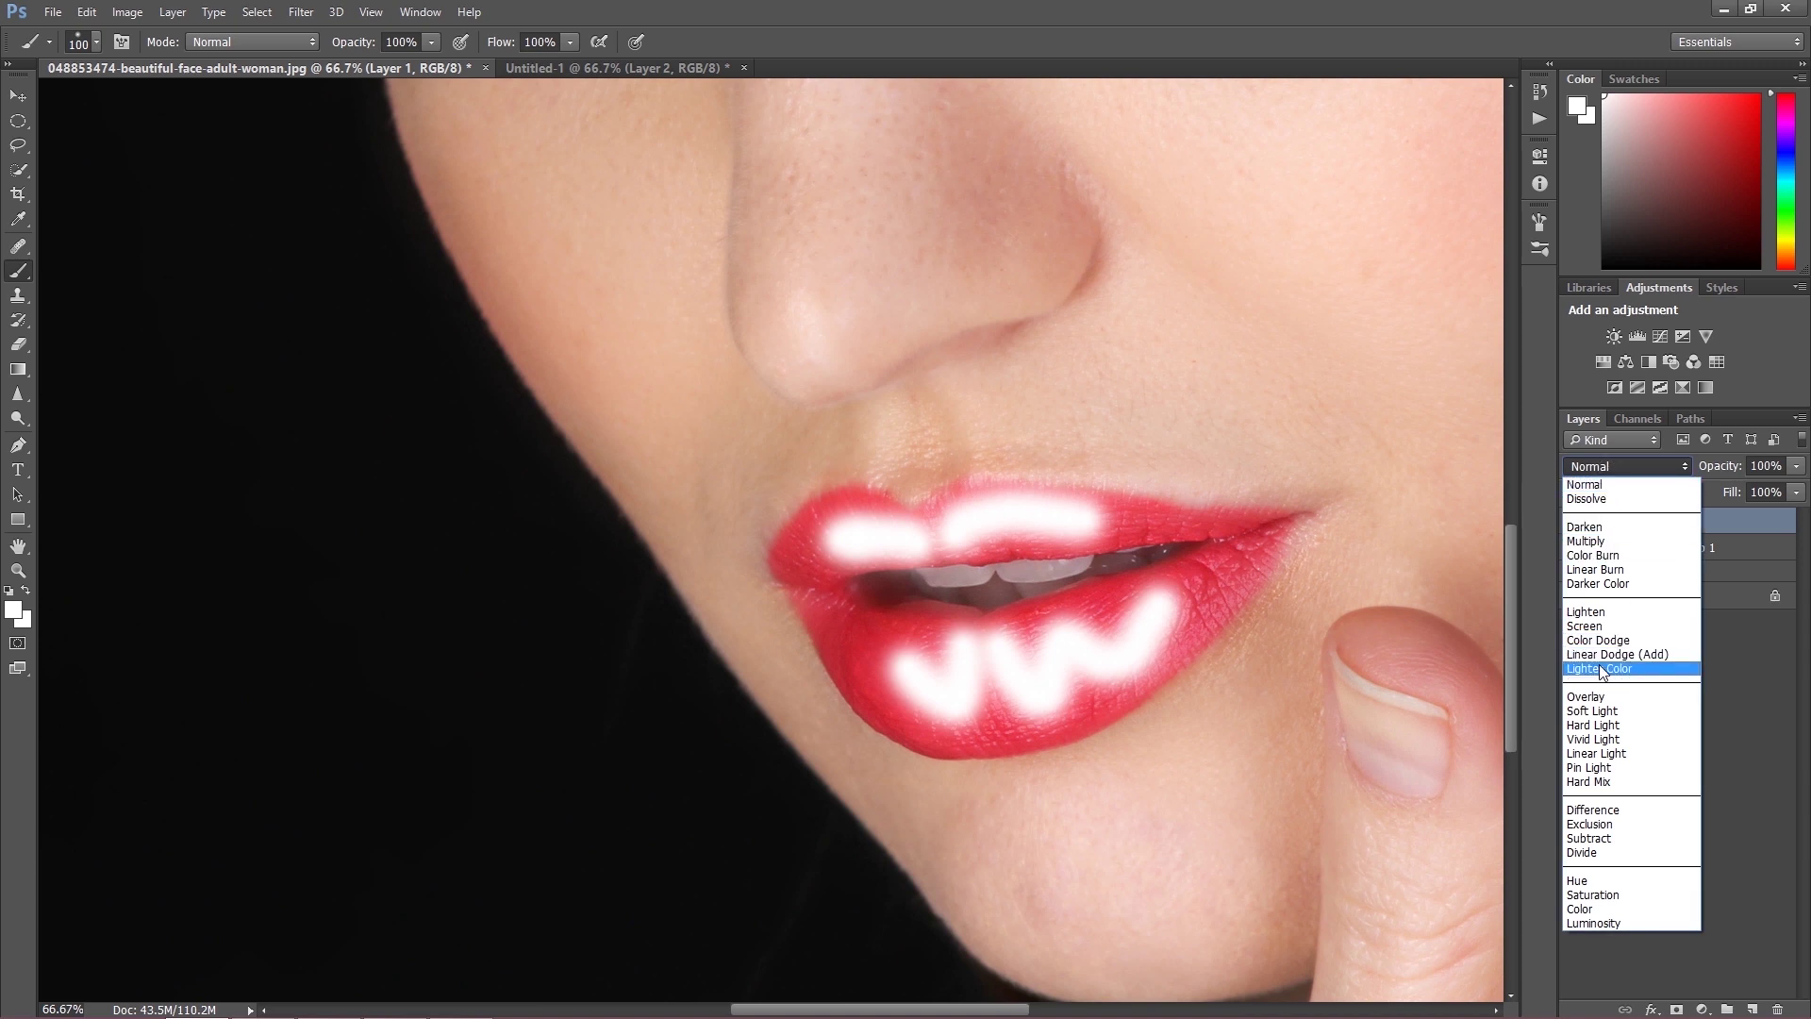
left_click(1607, 696)
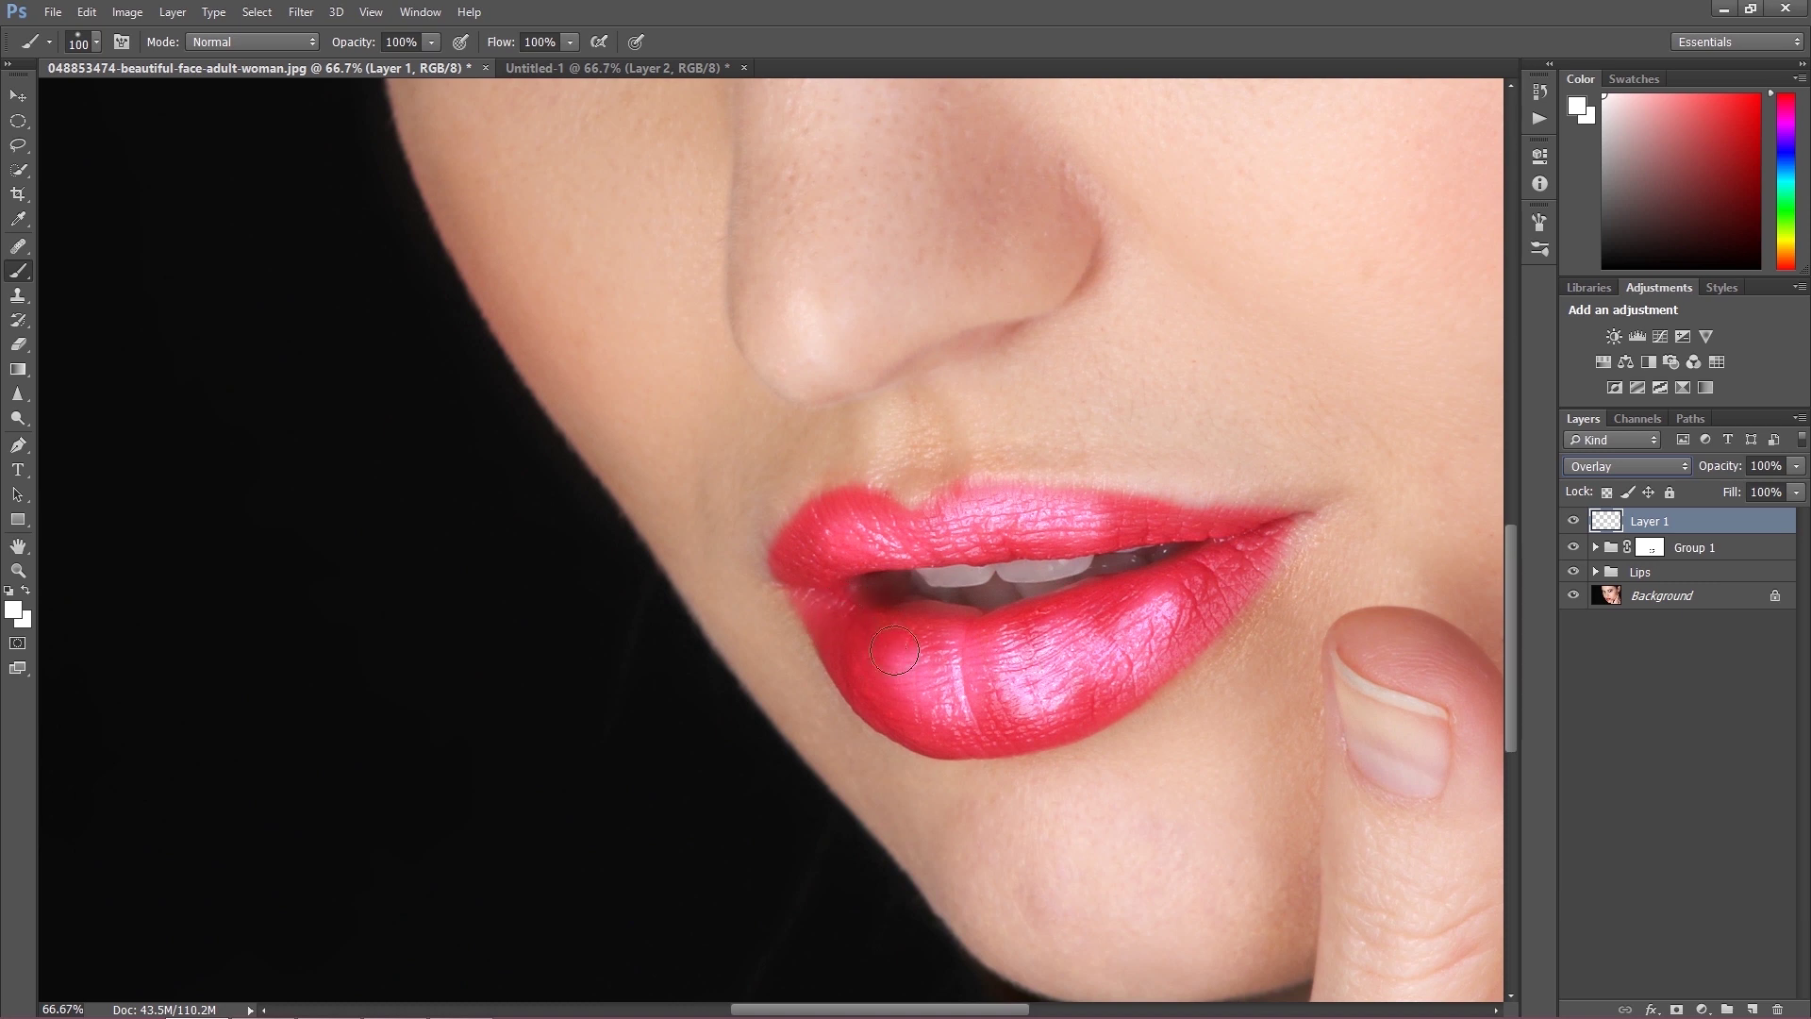
Step: Extend the white highlights across the lips, reducing the brush size to 80, and lower Layer 1's opacity to 48%
mouse_move(849, 635)
left_mouse_down()
mouse_move(920, 703)
mouse_move(972, 714)
mouse_move(990, 698)
left_mouse_up()
left_click_drag(977, 535, 1110, 529)
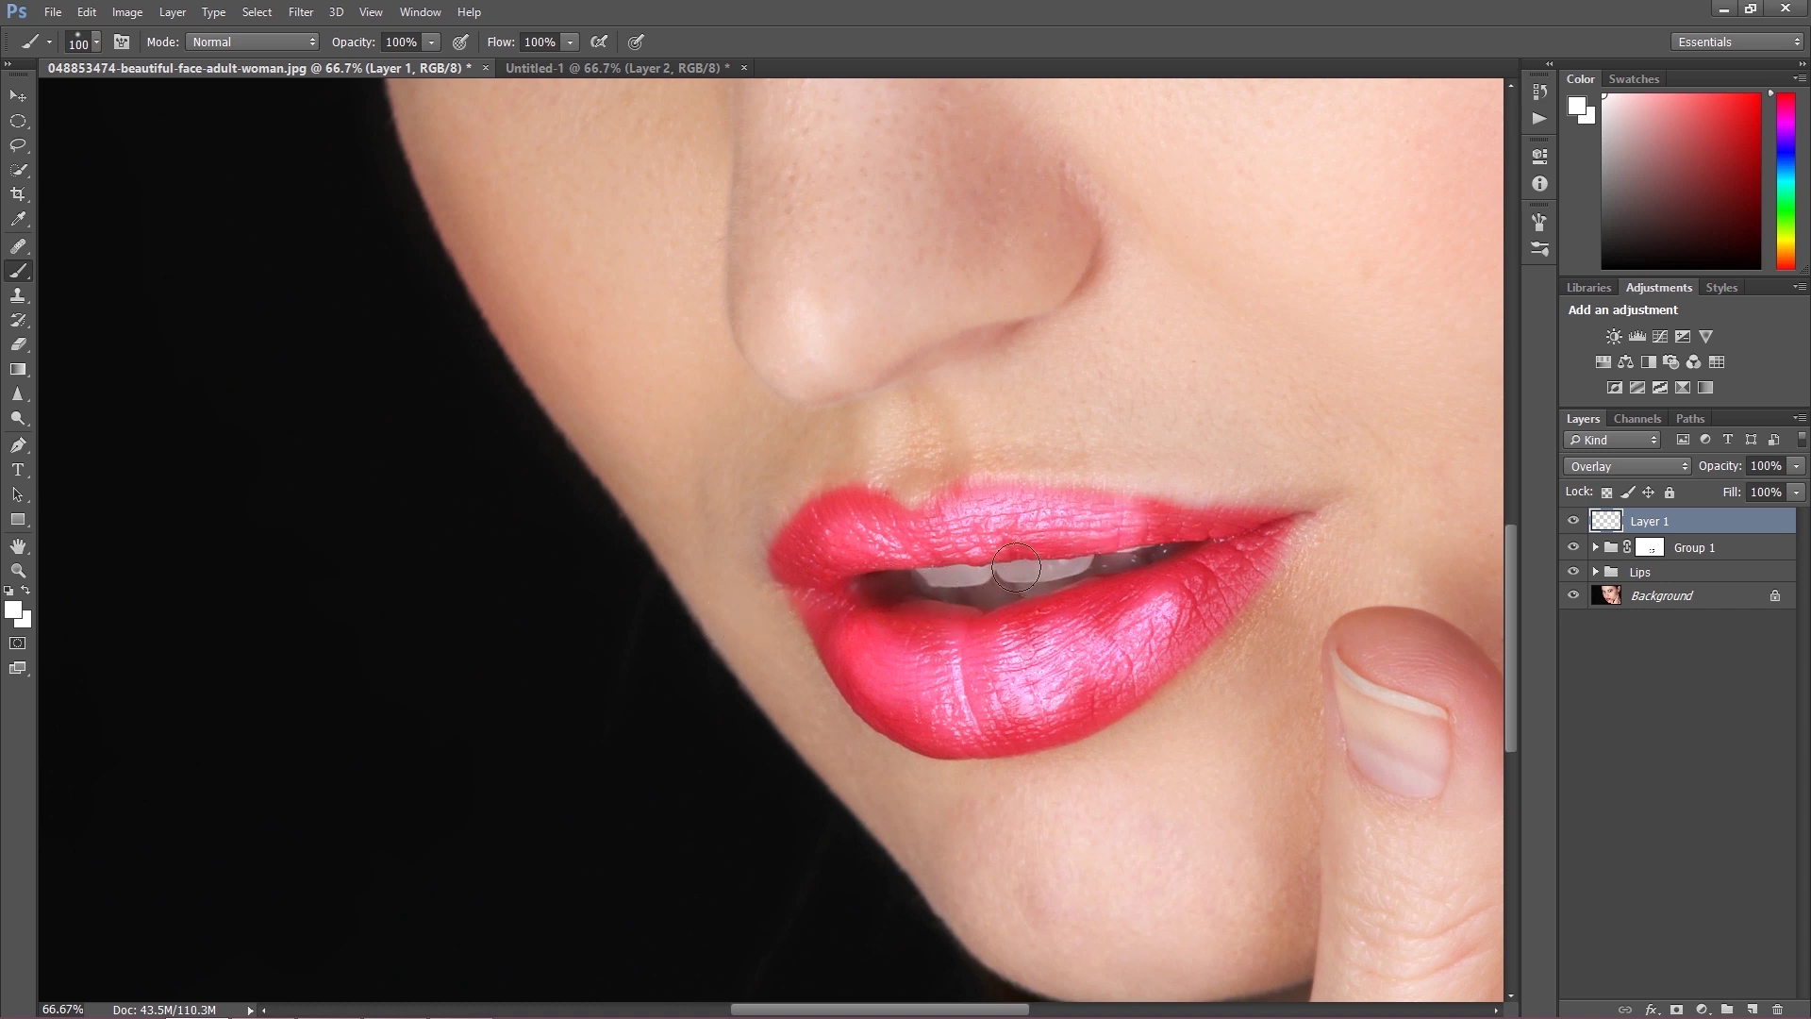
key("ctrl+alt")
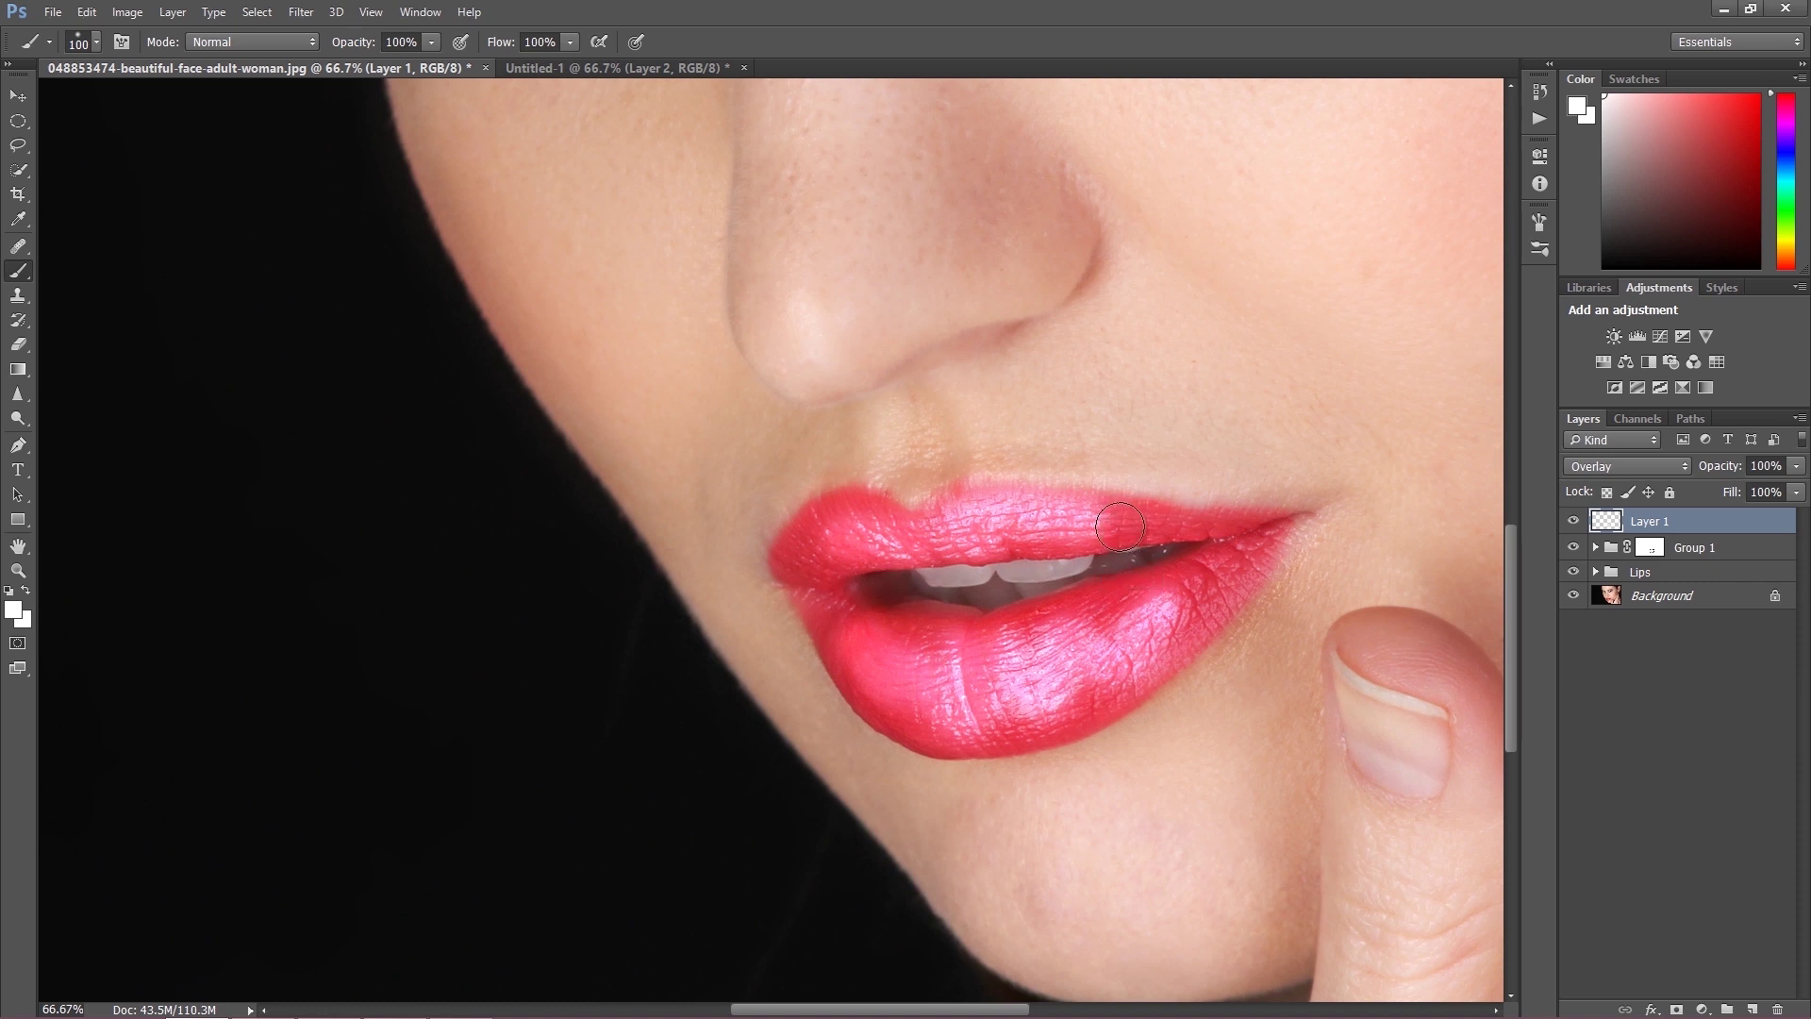
key("bracketleft")
key("bracketleft")
mouse_move(811, 575)
left_mouse_down()
mouse_move(867, 650)
mouse_move(855, 637)
mouse_move(1117, 640)
mouse_move(1194, 593)
mouse_move(1028, 673)
mouse_move(1096, 675)
left_mouse_up()
left_click_drag(1729, 474, 1691, 477)
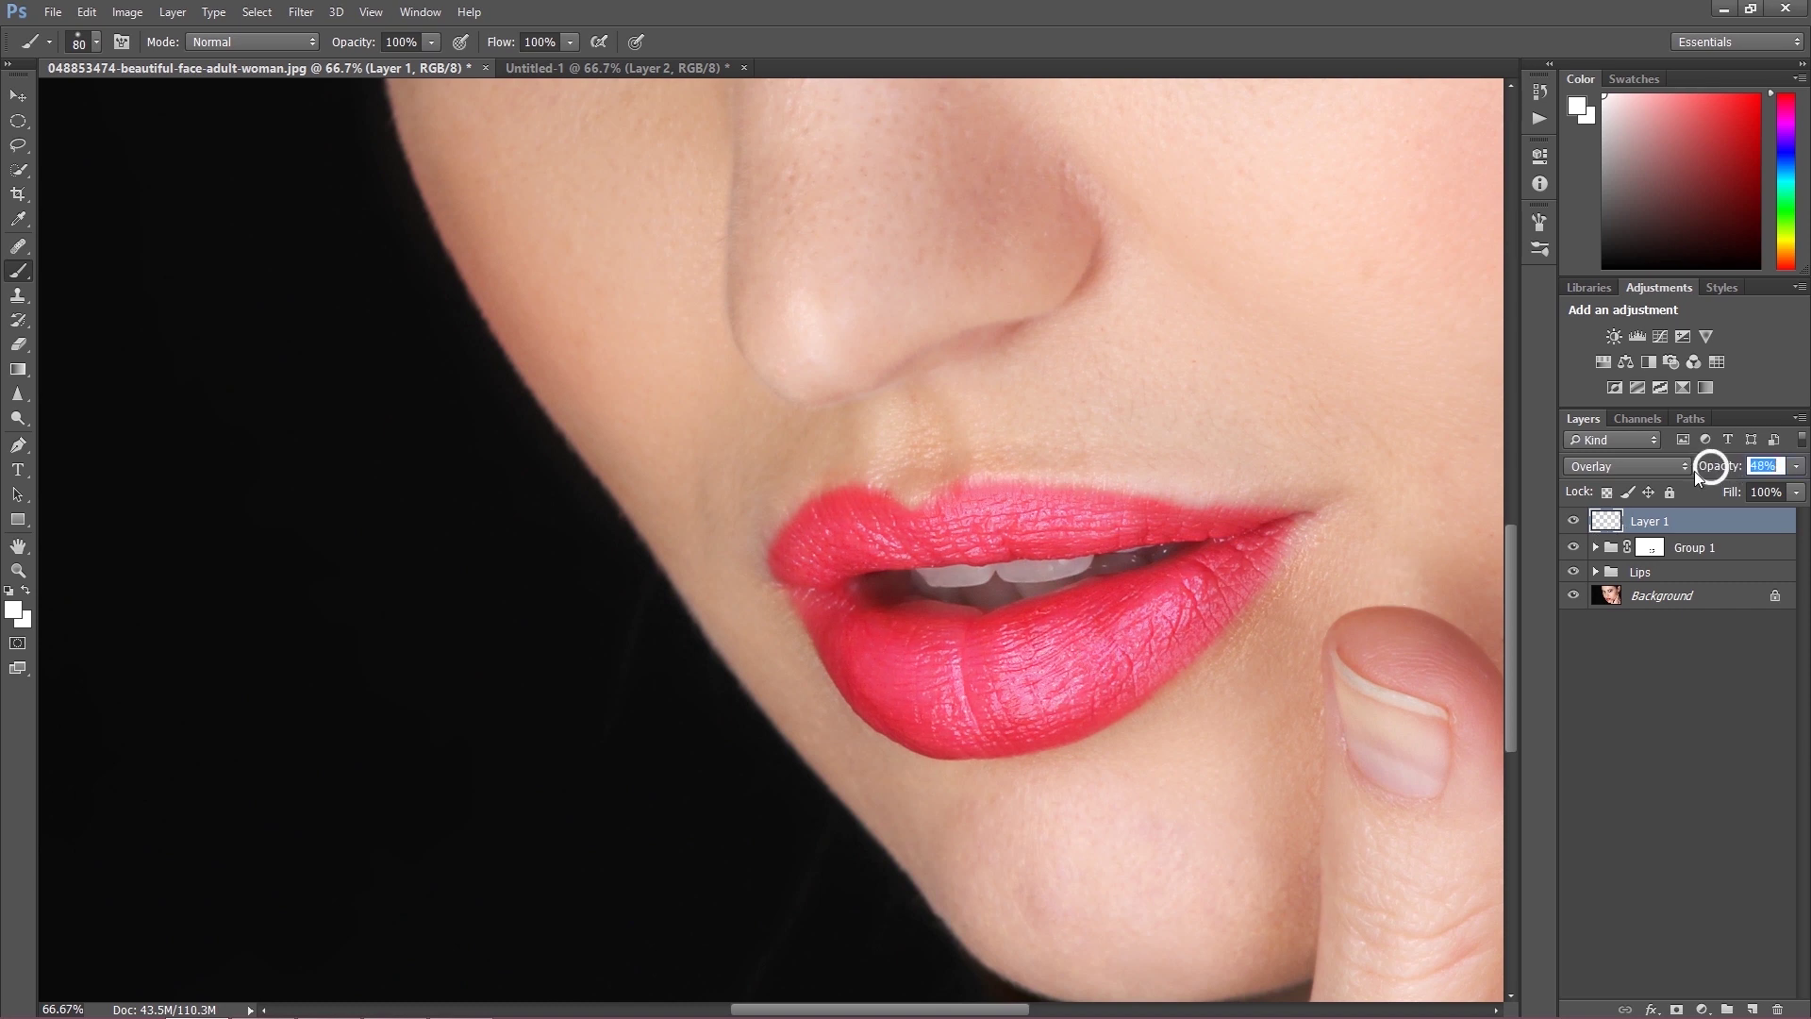
Step: Soften the white highlight strokes on Layer 1 with a Gaussian Blur of 20.9 pixels radius
left_click(993, 646)
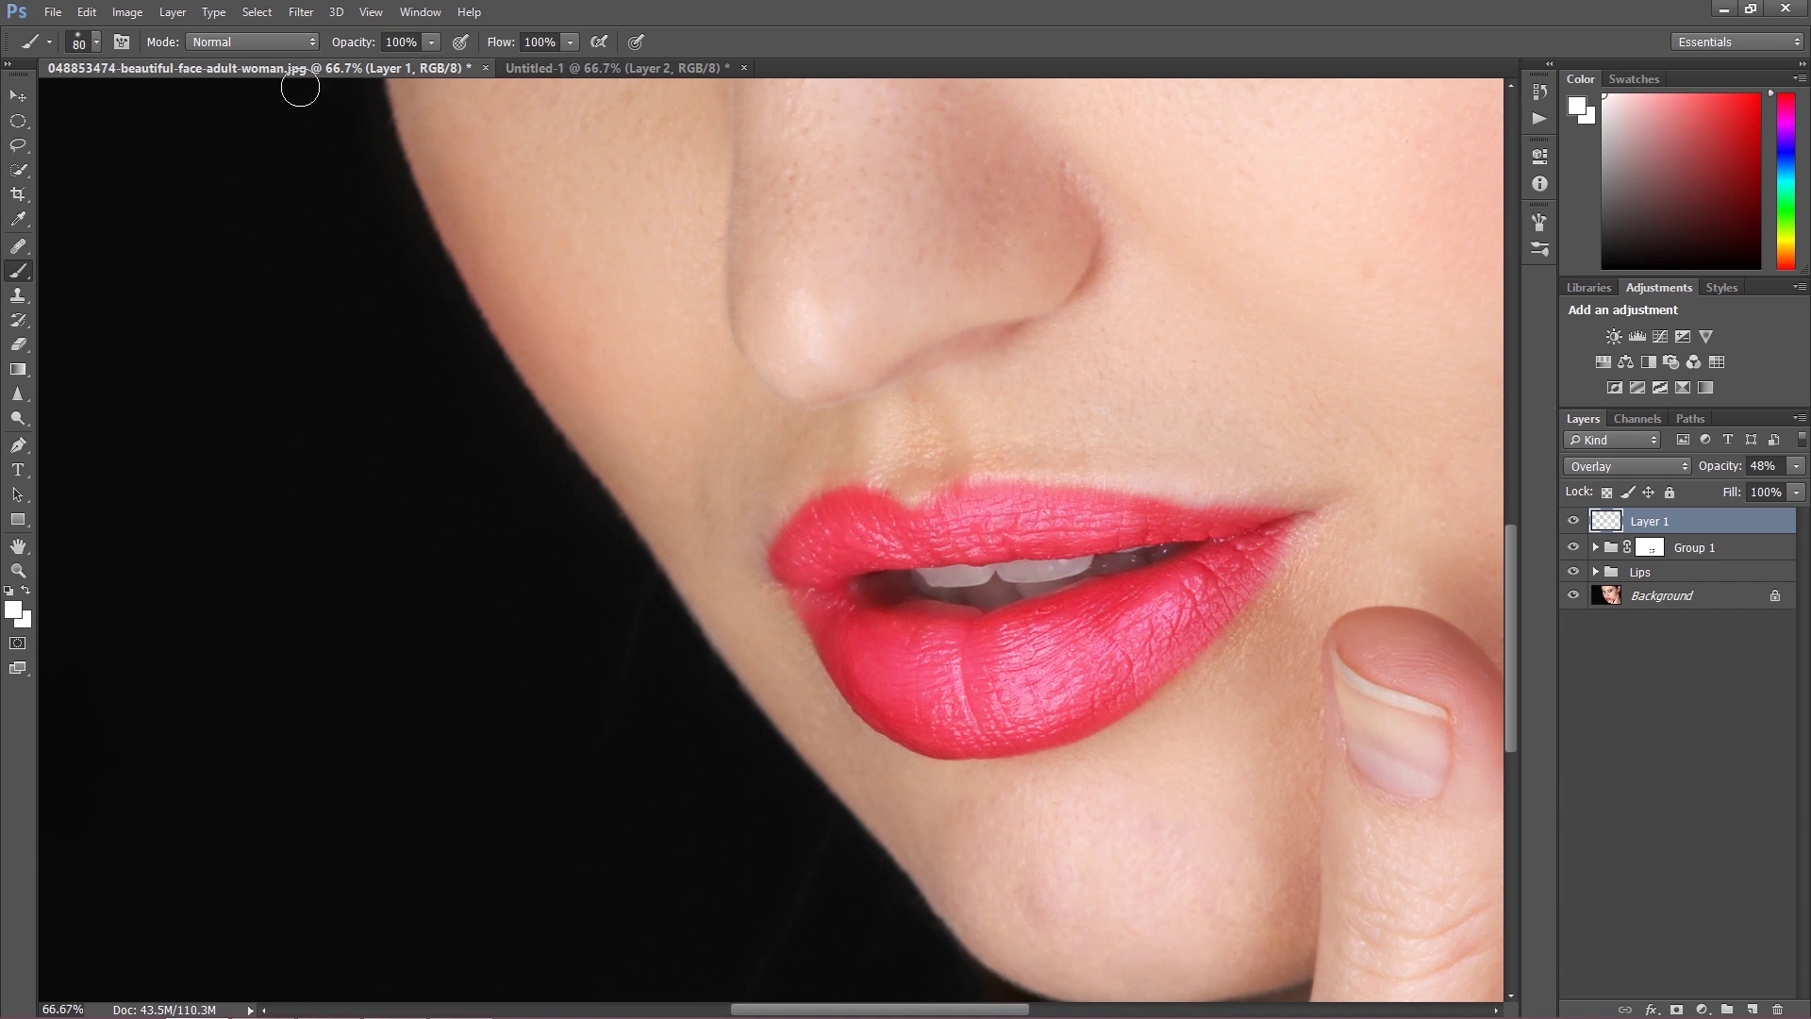
left_click(303, 12)
mouse_move(445, 273)
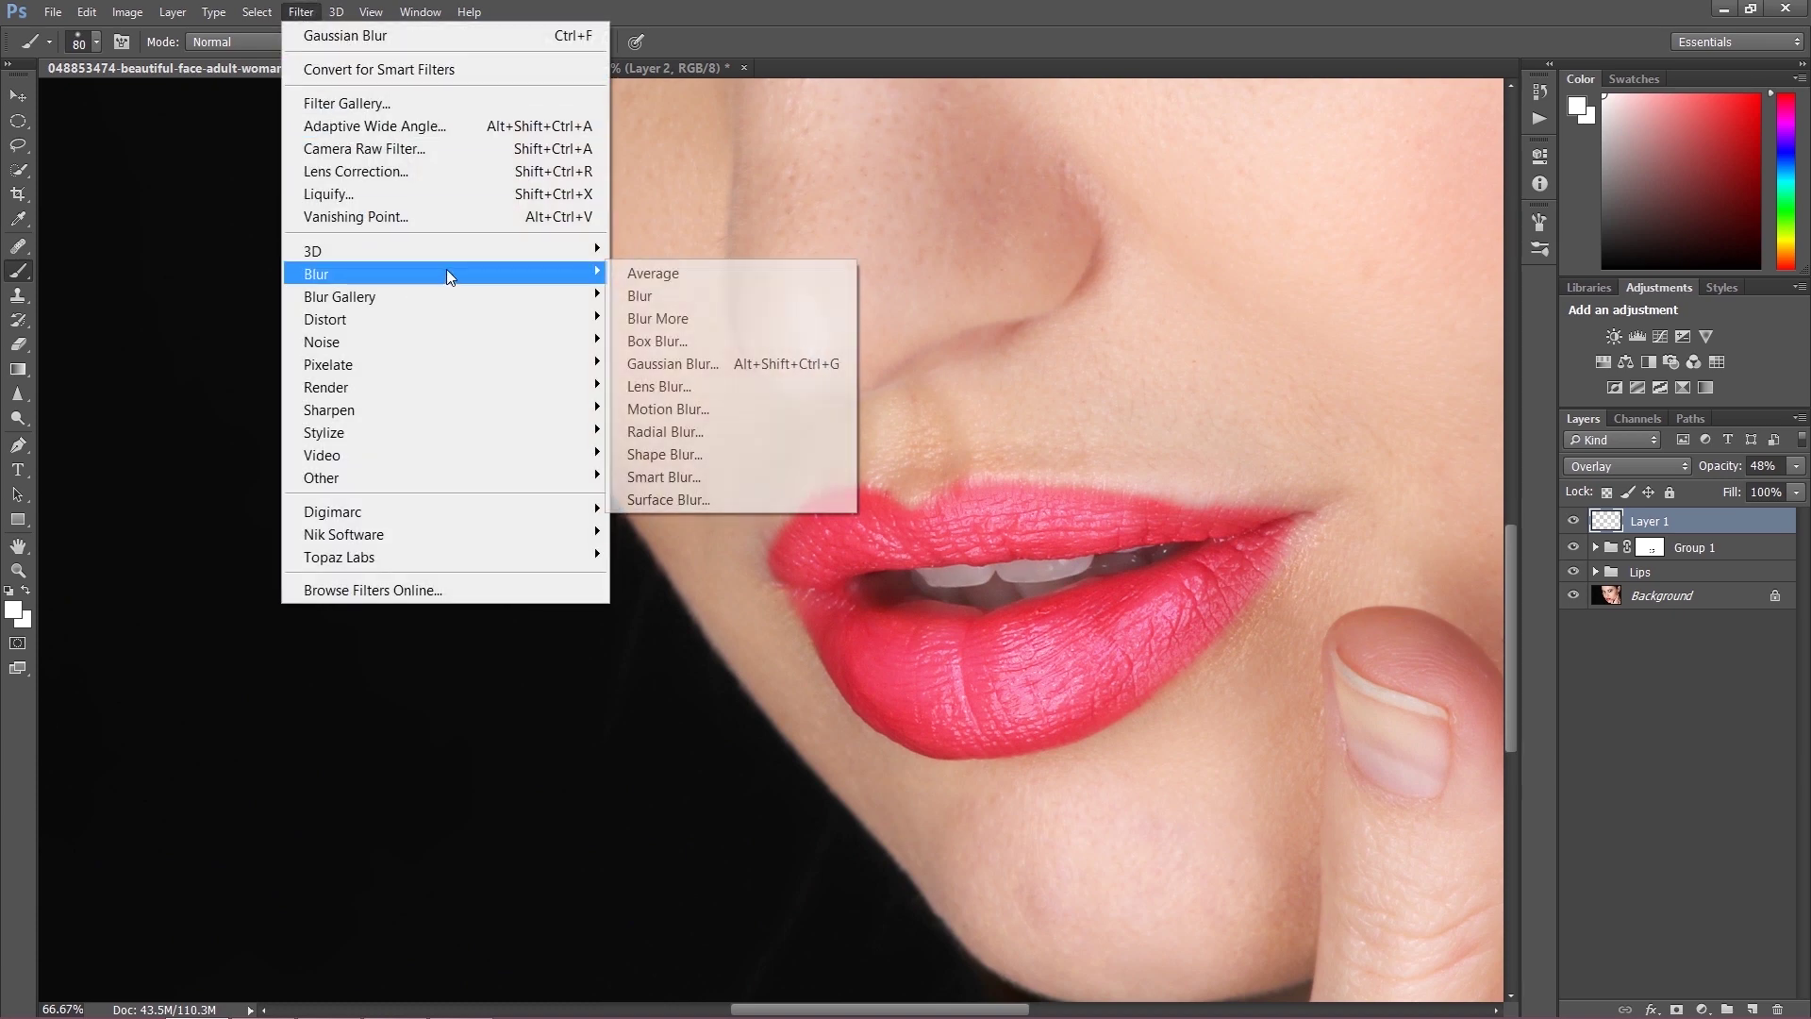
left_click(737, 368)
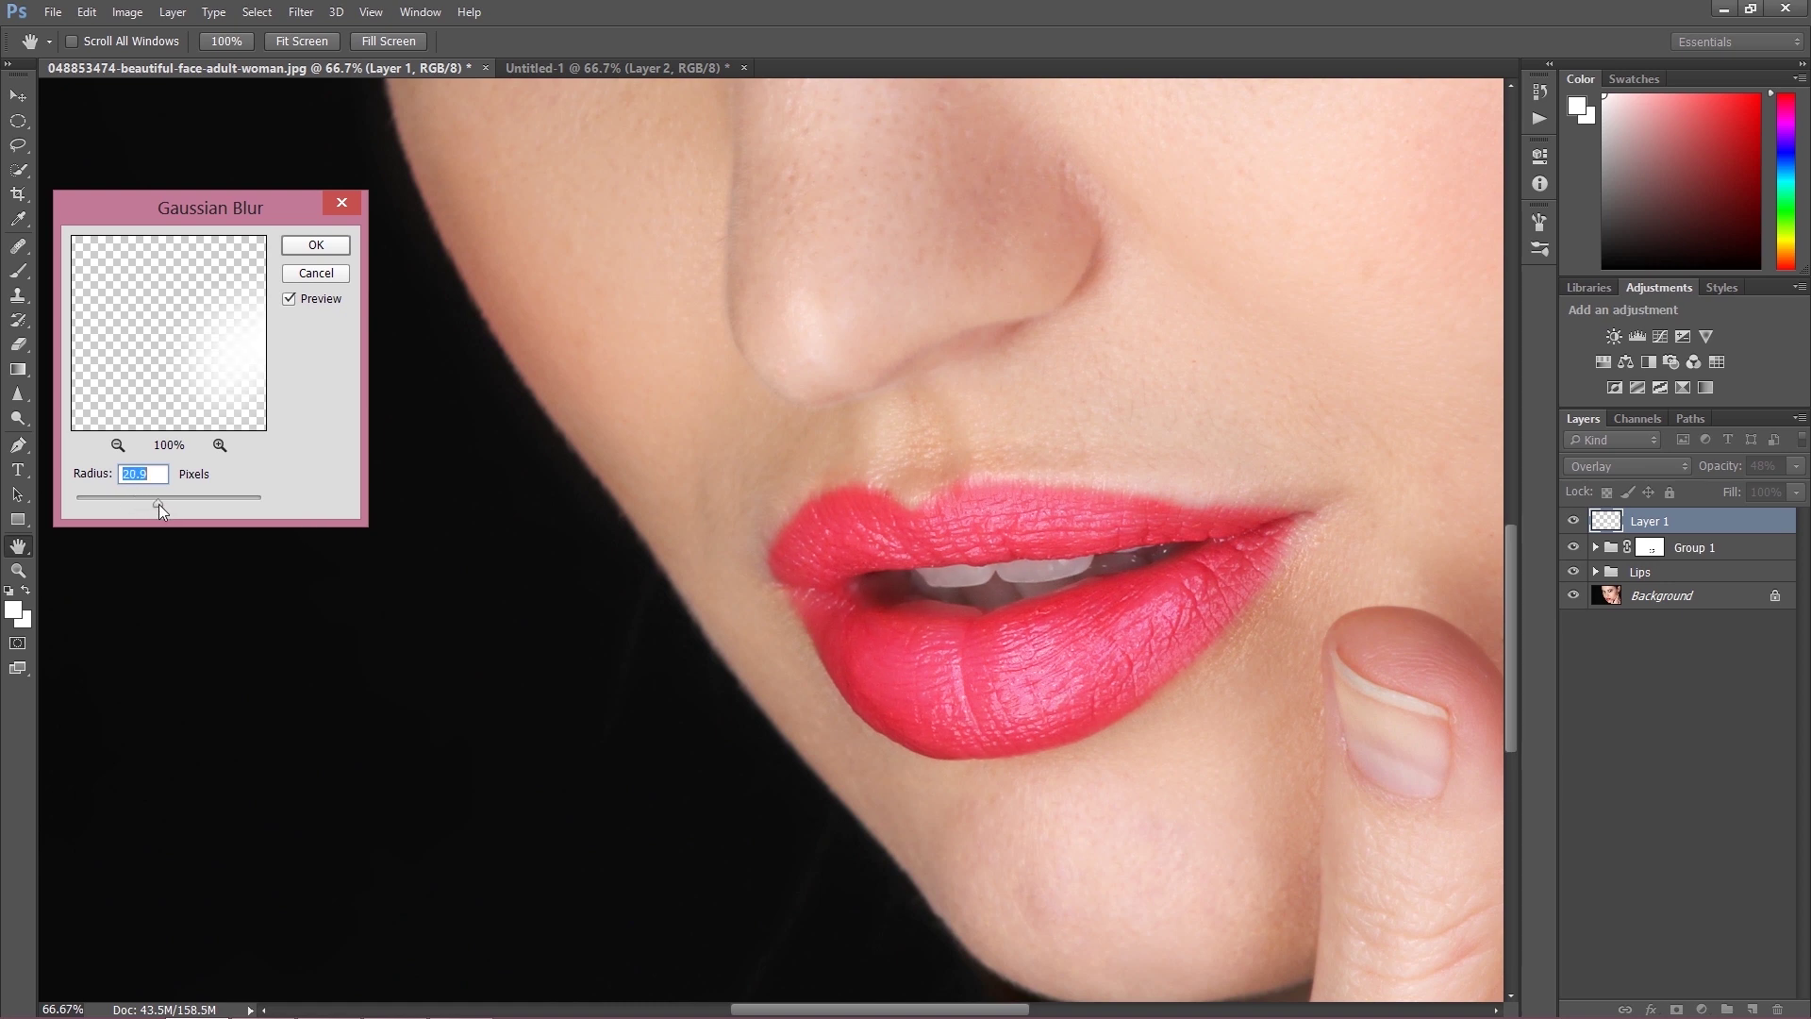
left_click(326, 246)
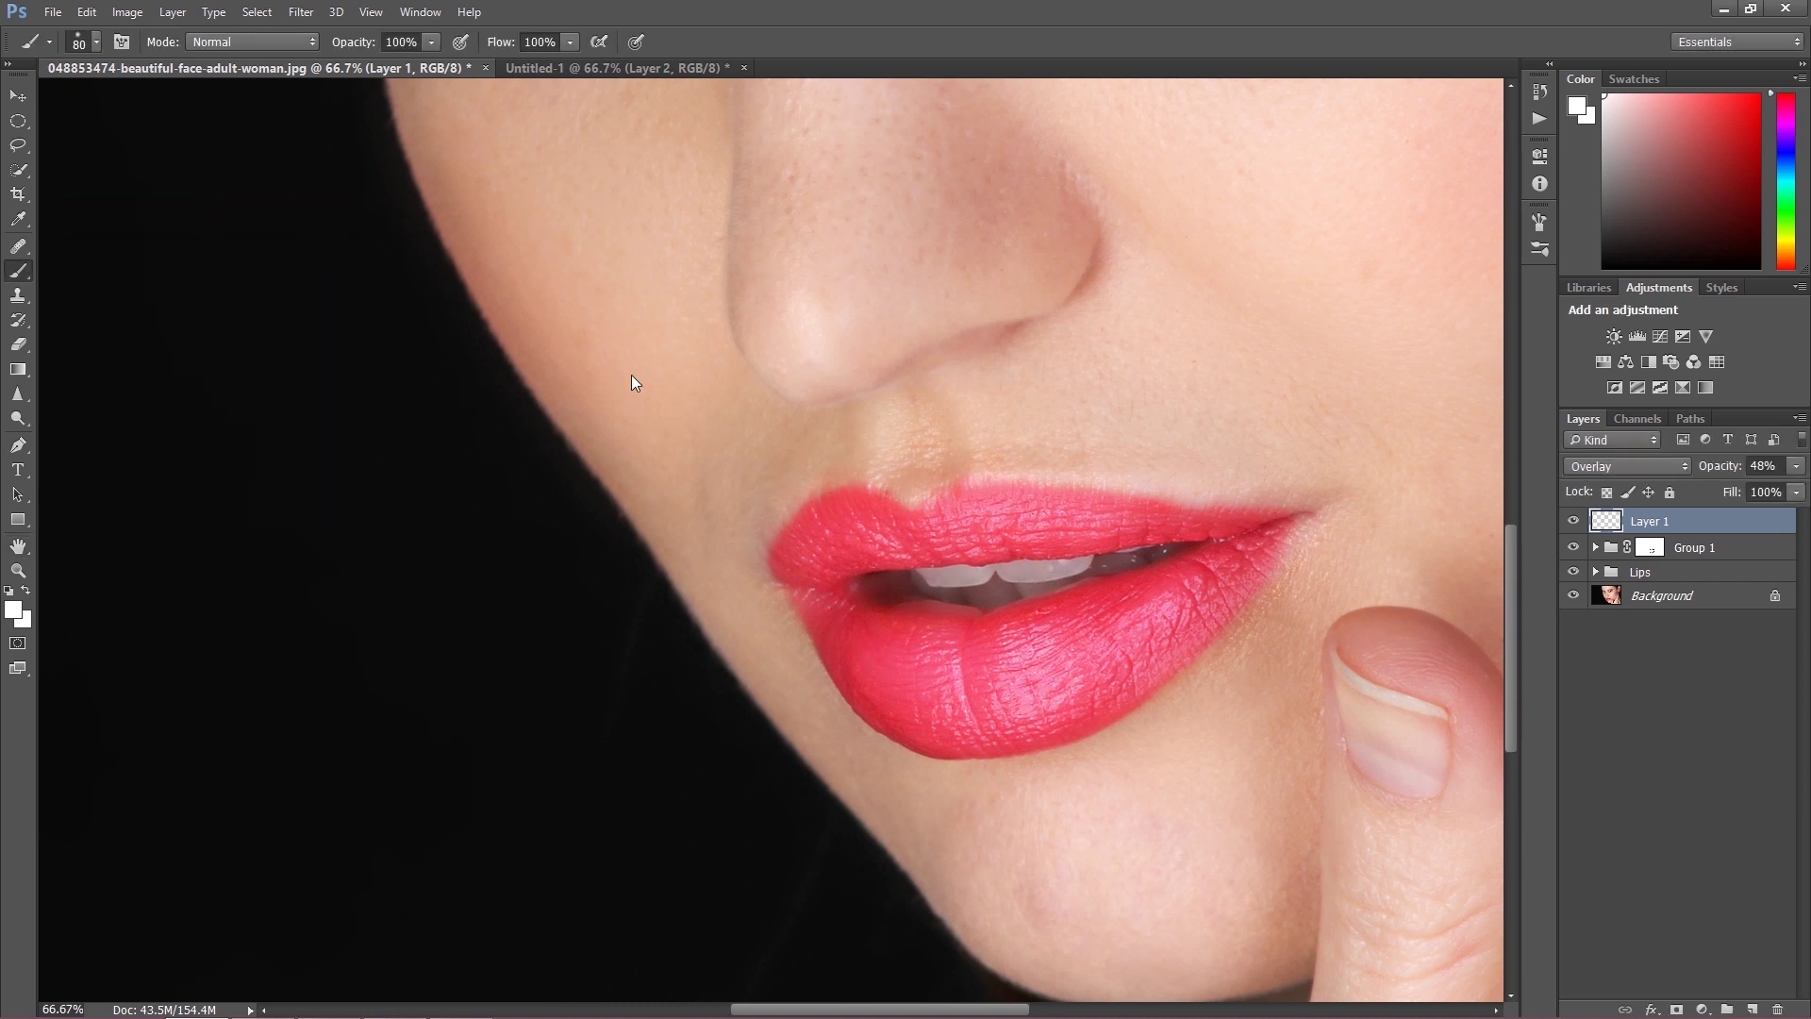
Step: Toggle the visibility of Group 1 to compare the lips, and lower Layer 1's opacity to 25%
left_click(1579, 545)
left_click(1579, 545)
left_click_drag(1726, 469, 1706, 463)
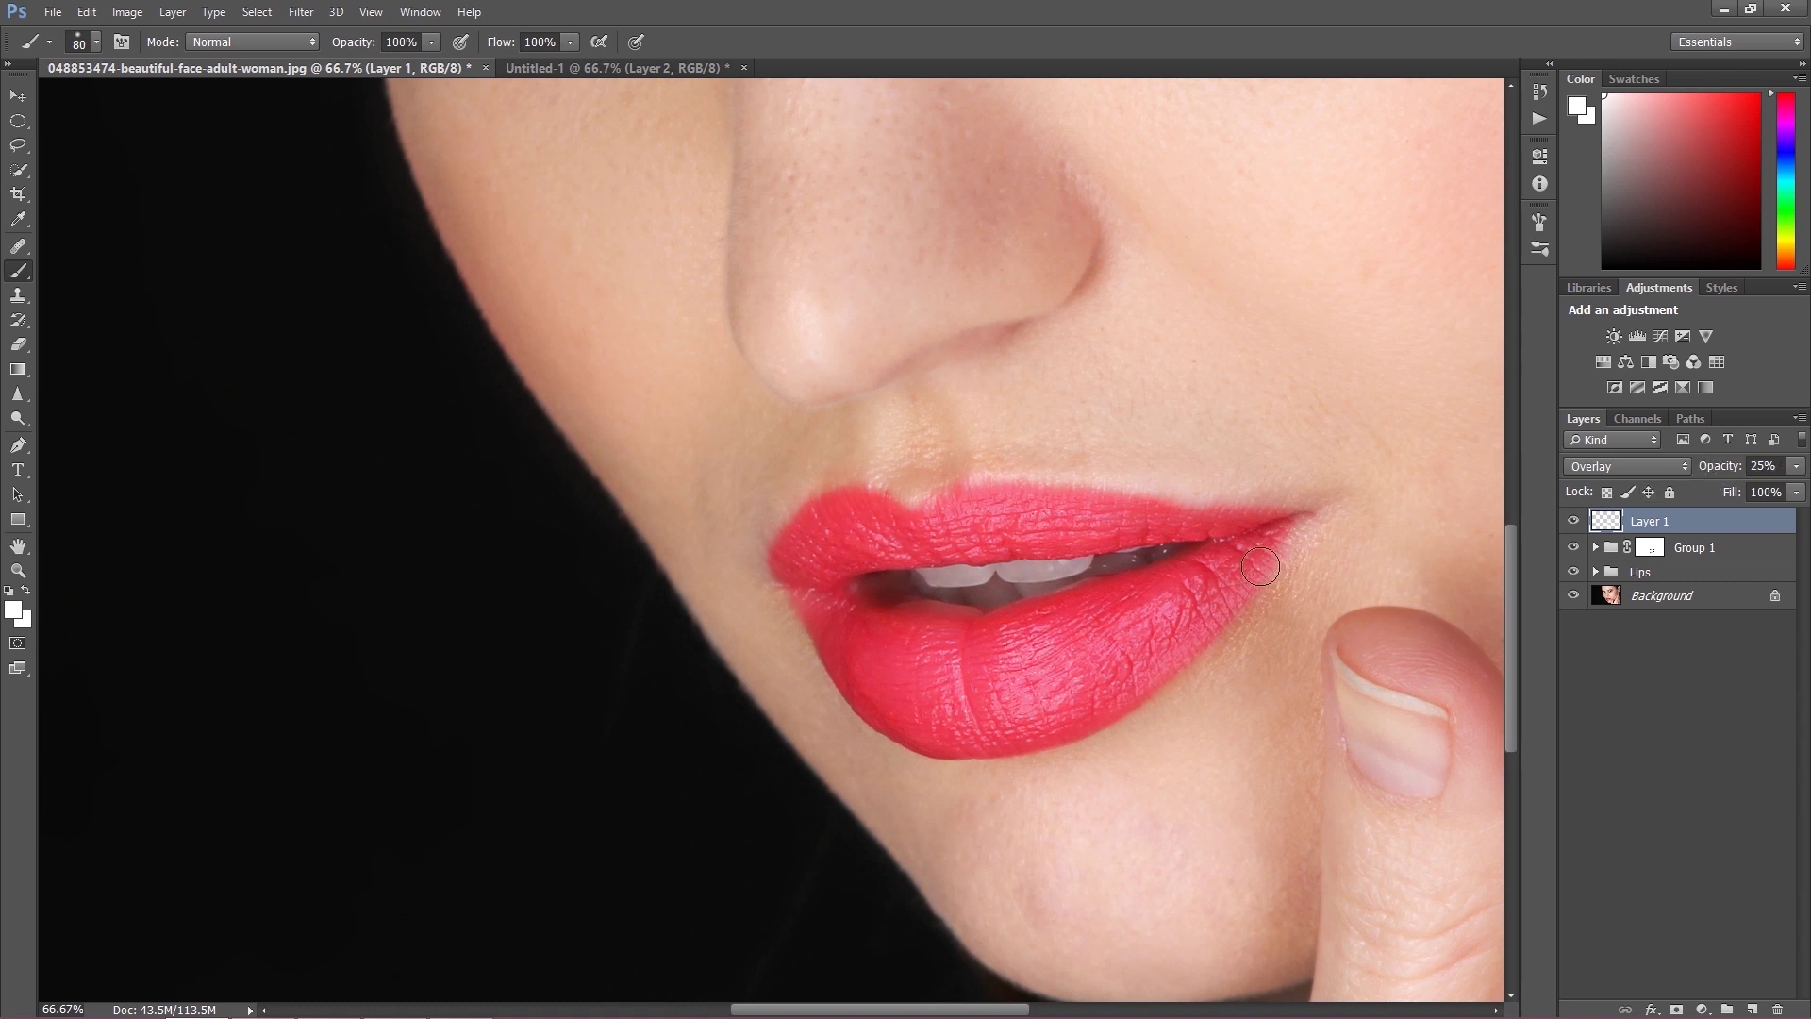
Step: Try the Vivid Light, Hard Light and Screen blend modes on Layer 1 and return it to Overlay
left_click(1611, 466)
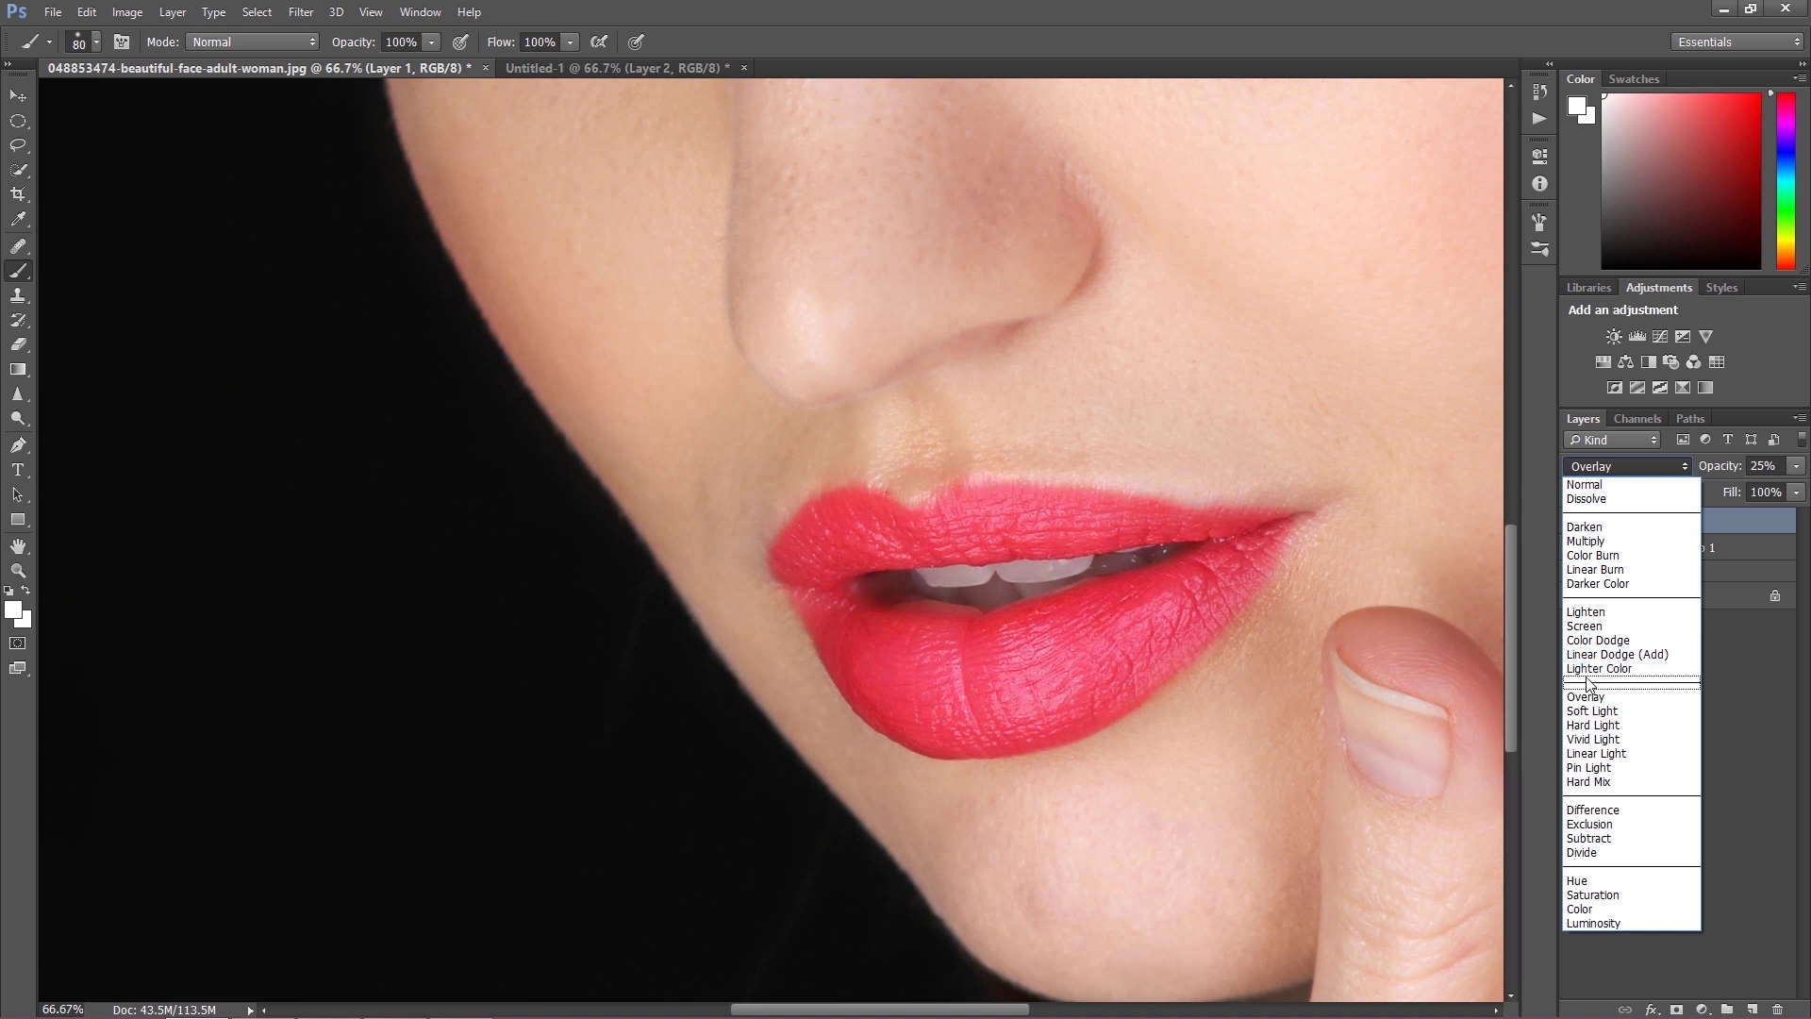
left_click(1601, 740)
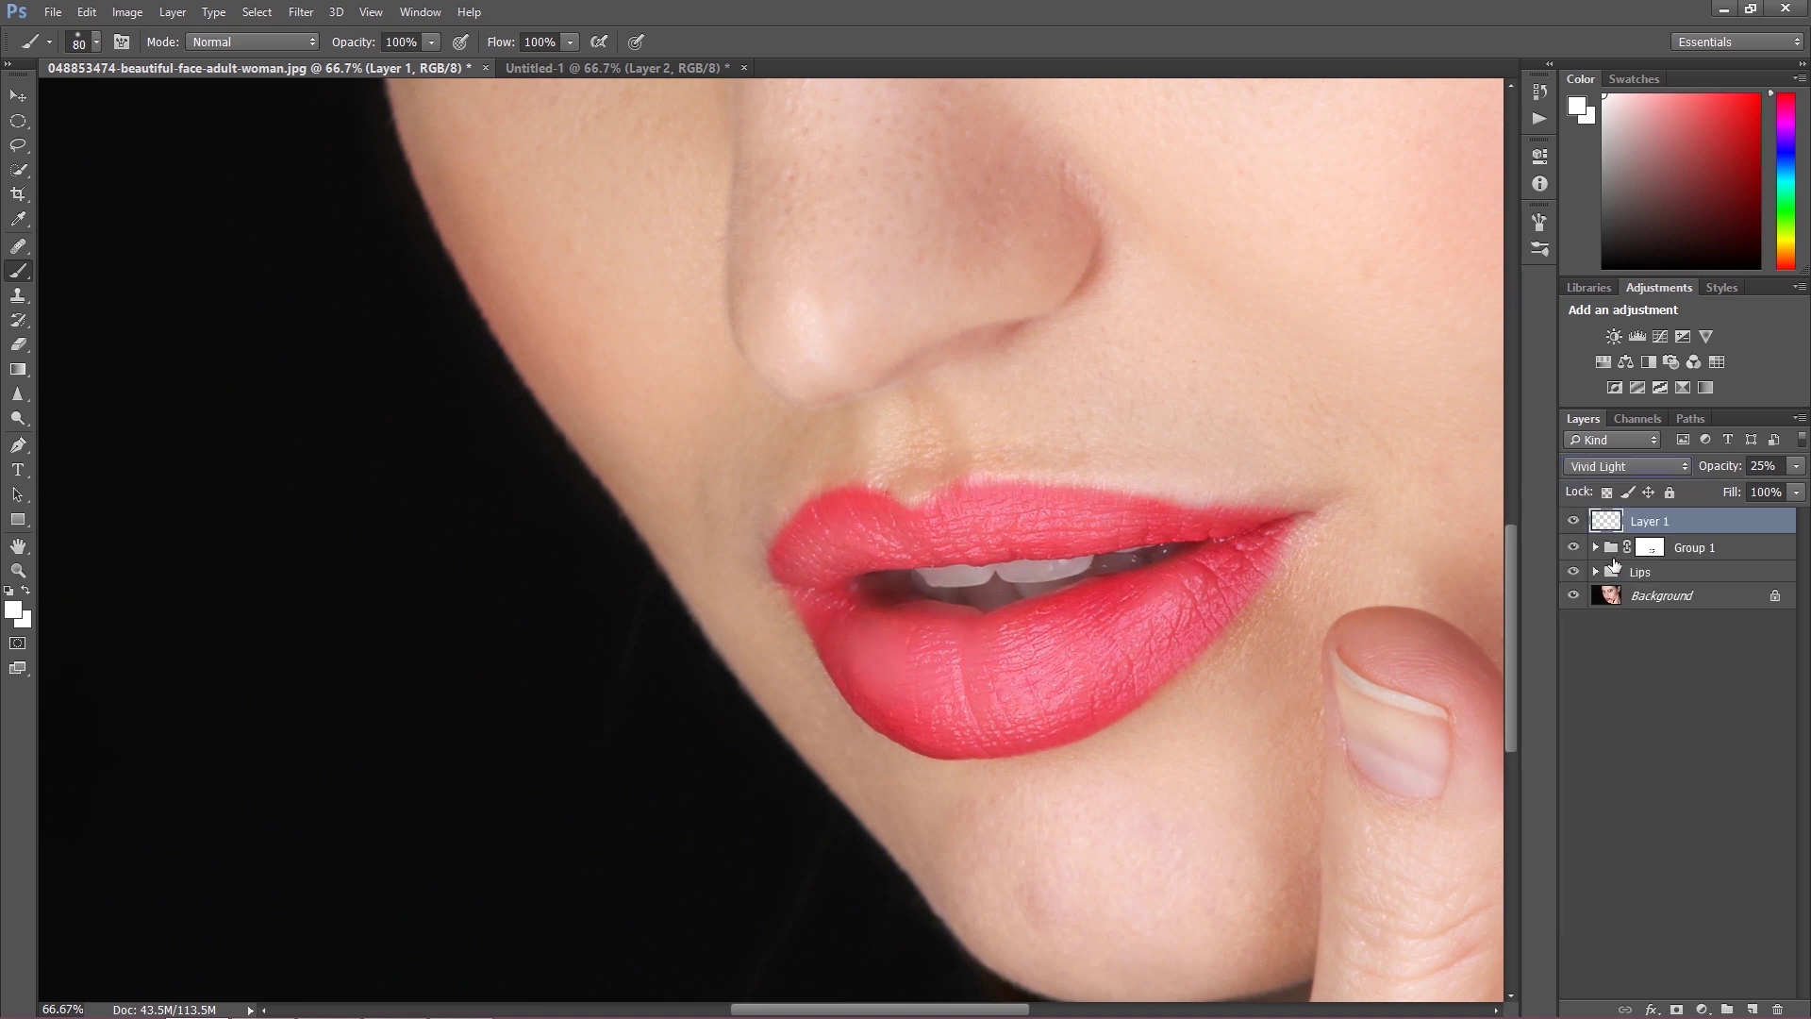
left_click(1610, 468)
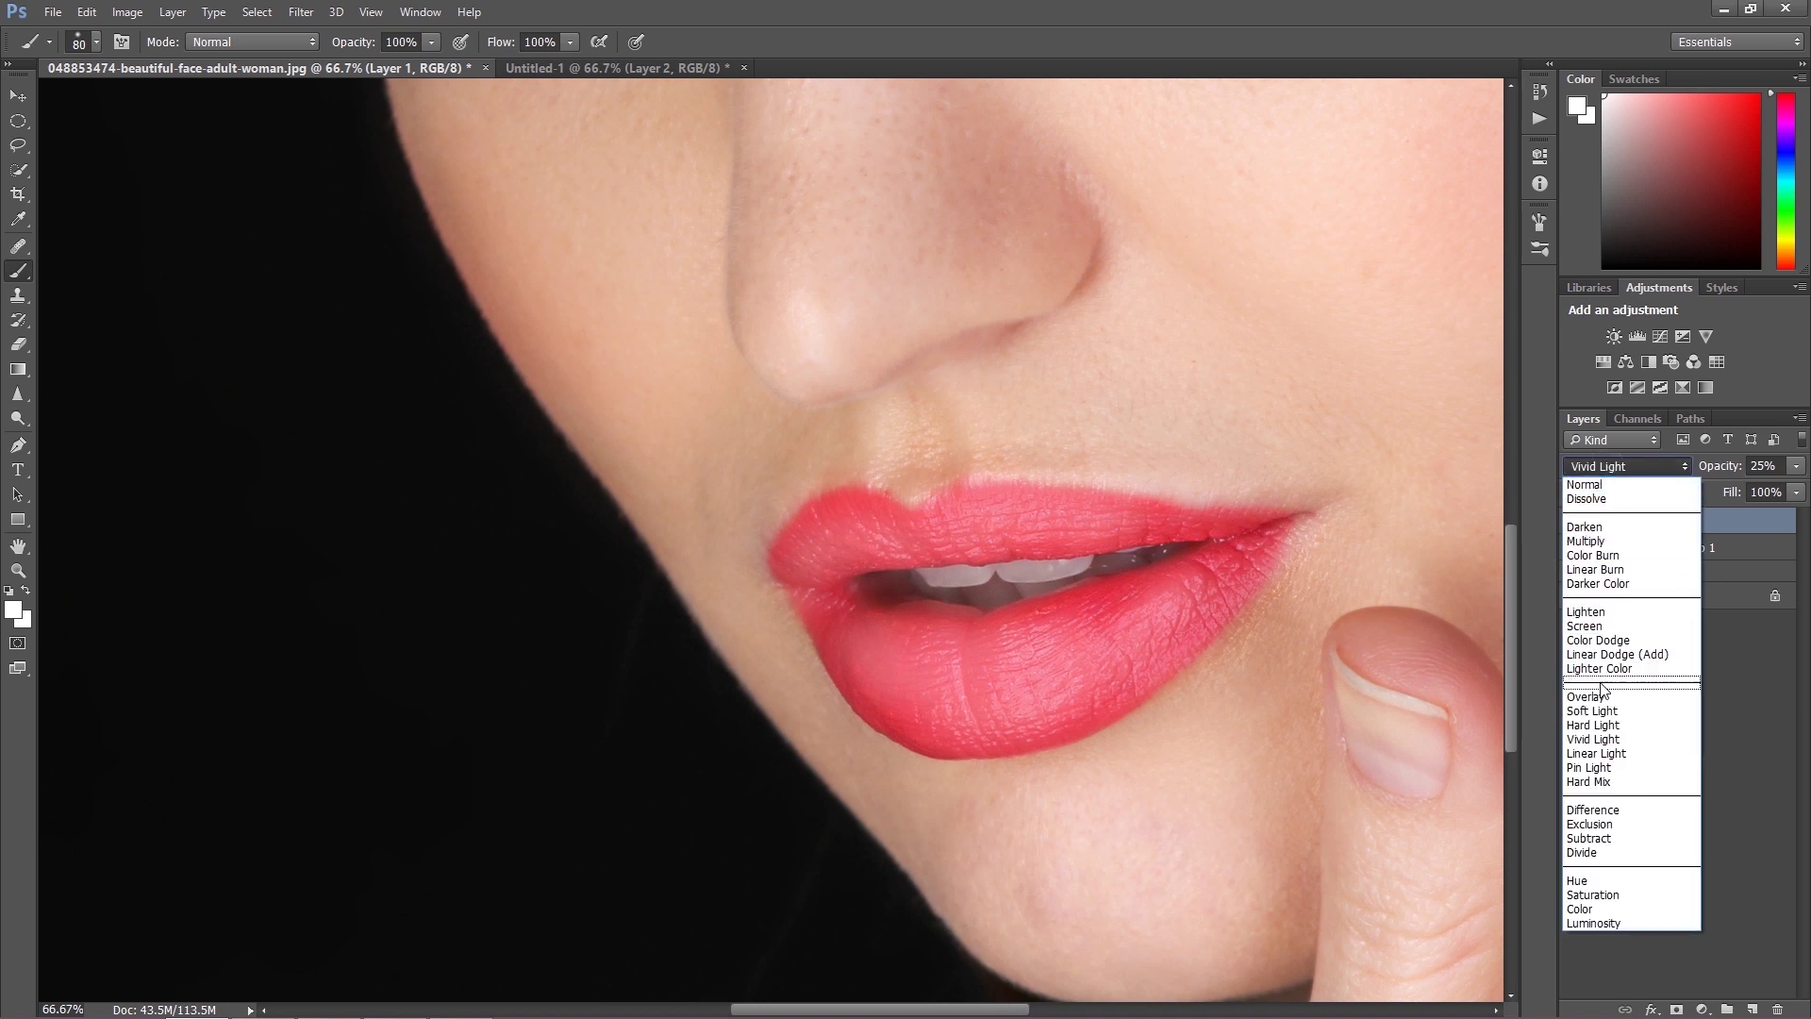
left_click(1598, 727)
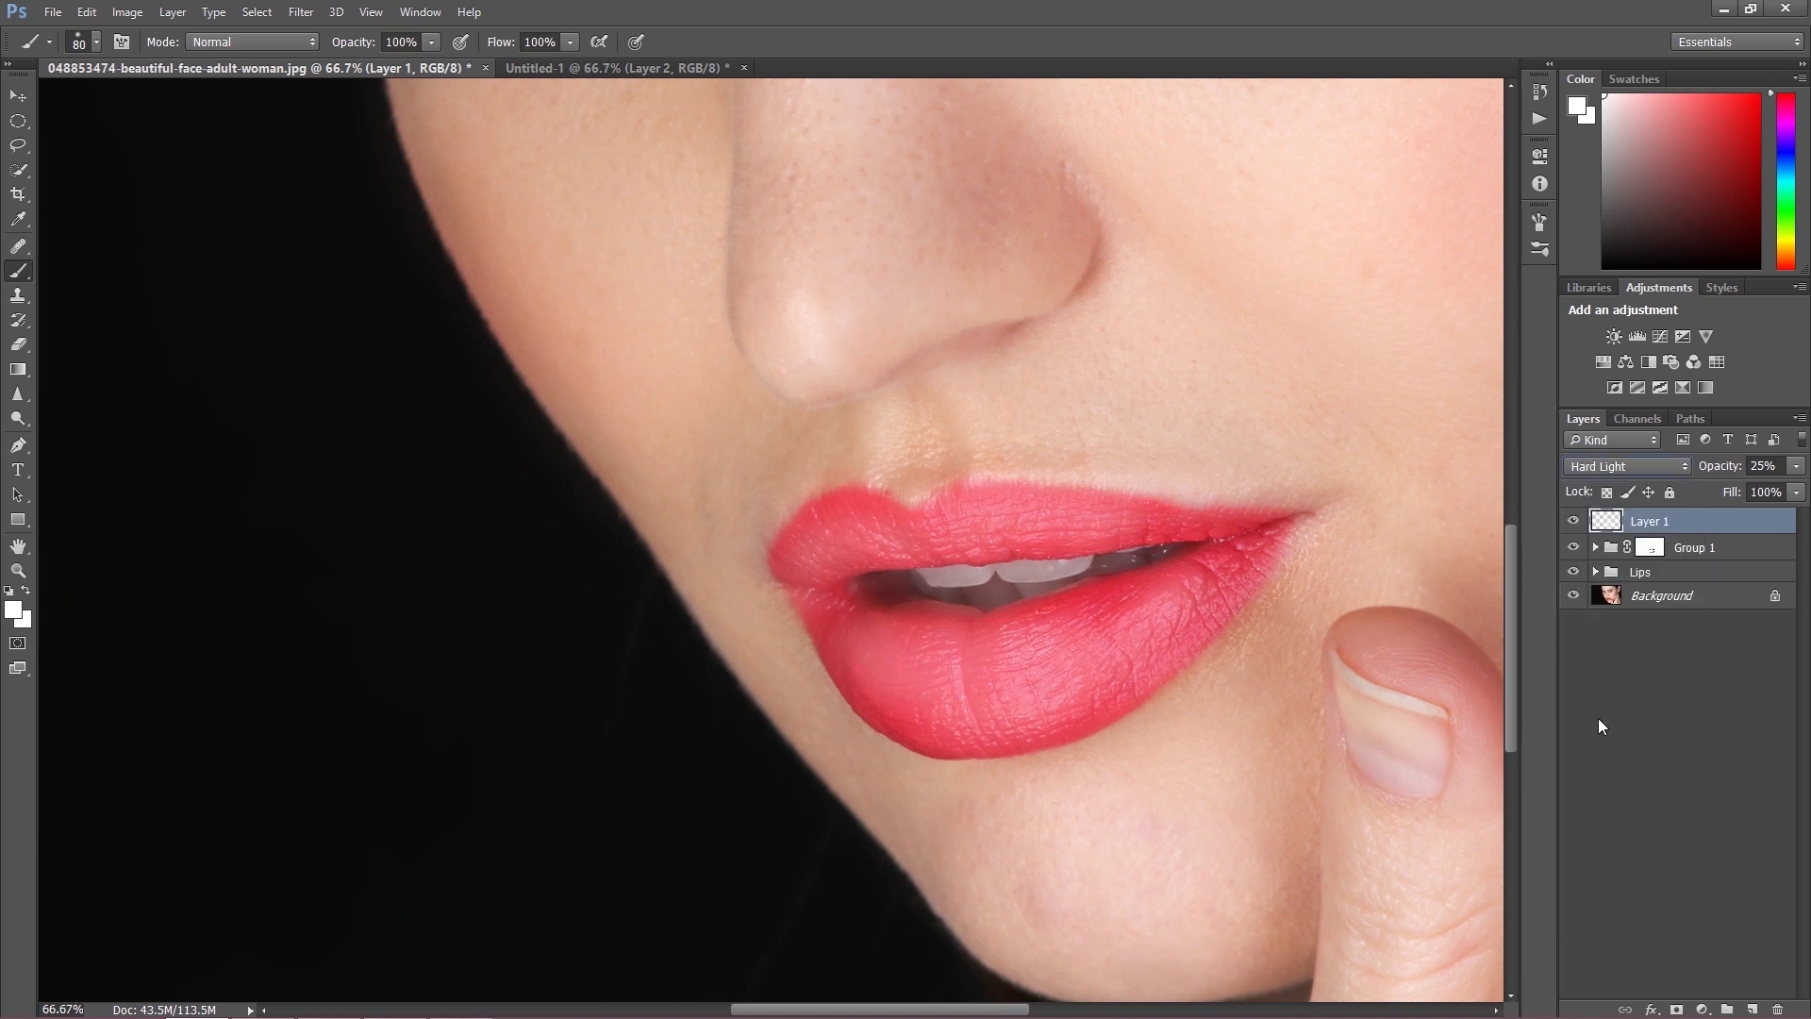
left_click(1601, 469)
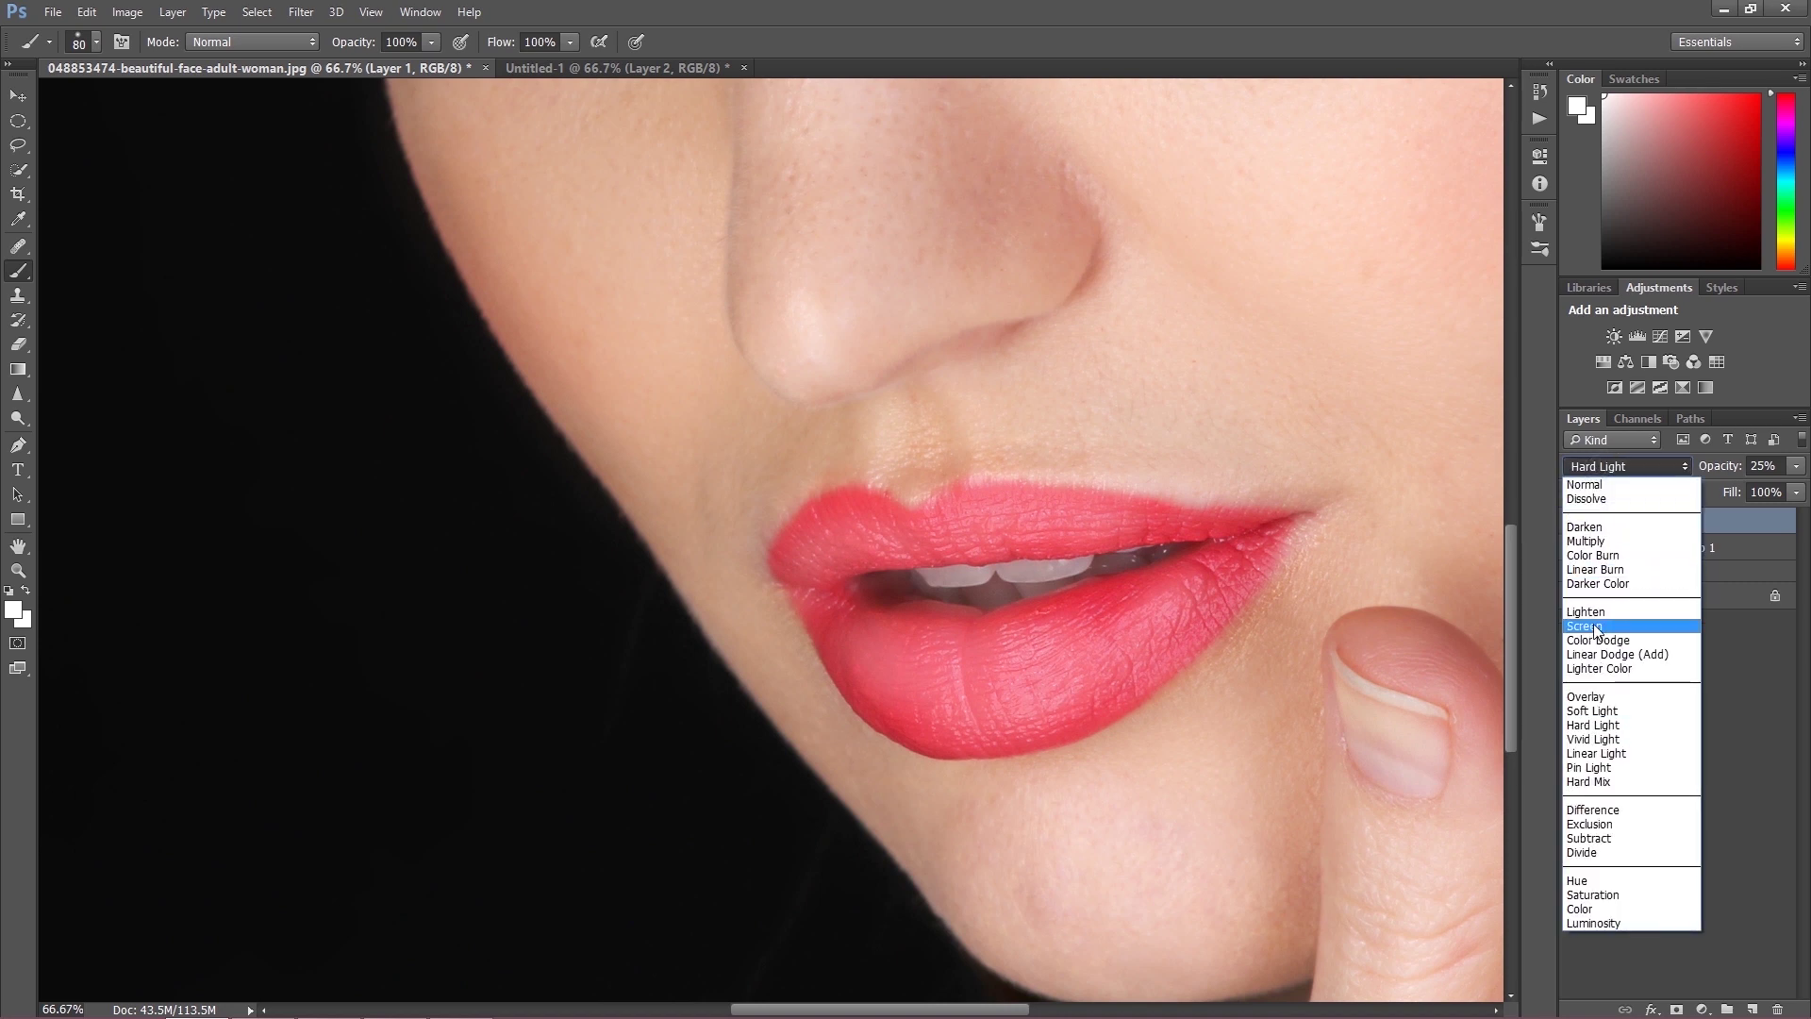
left_click(1594, 624)
left_click(1600, 466)
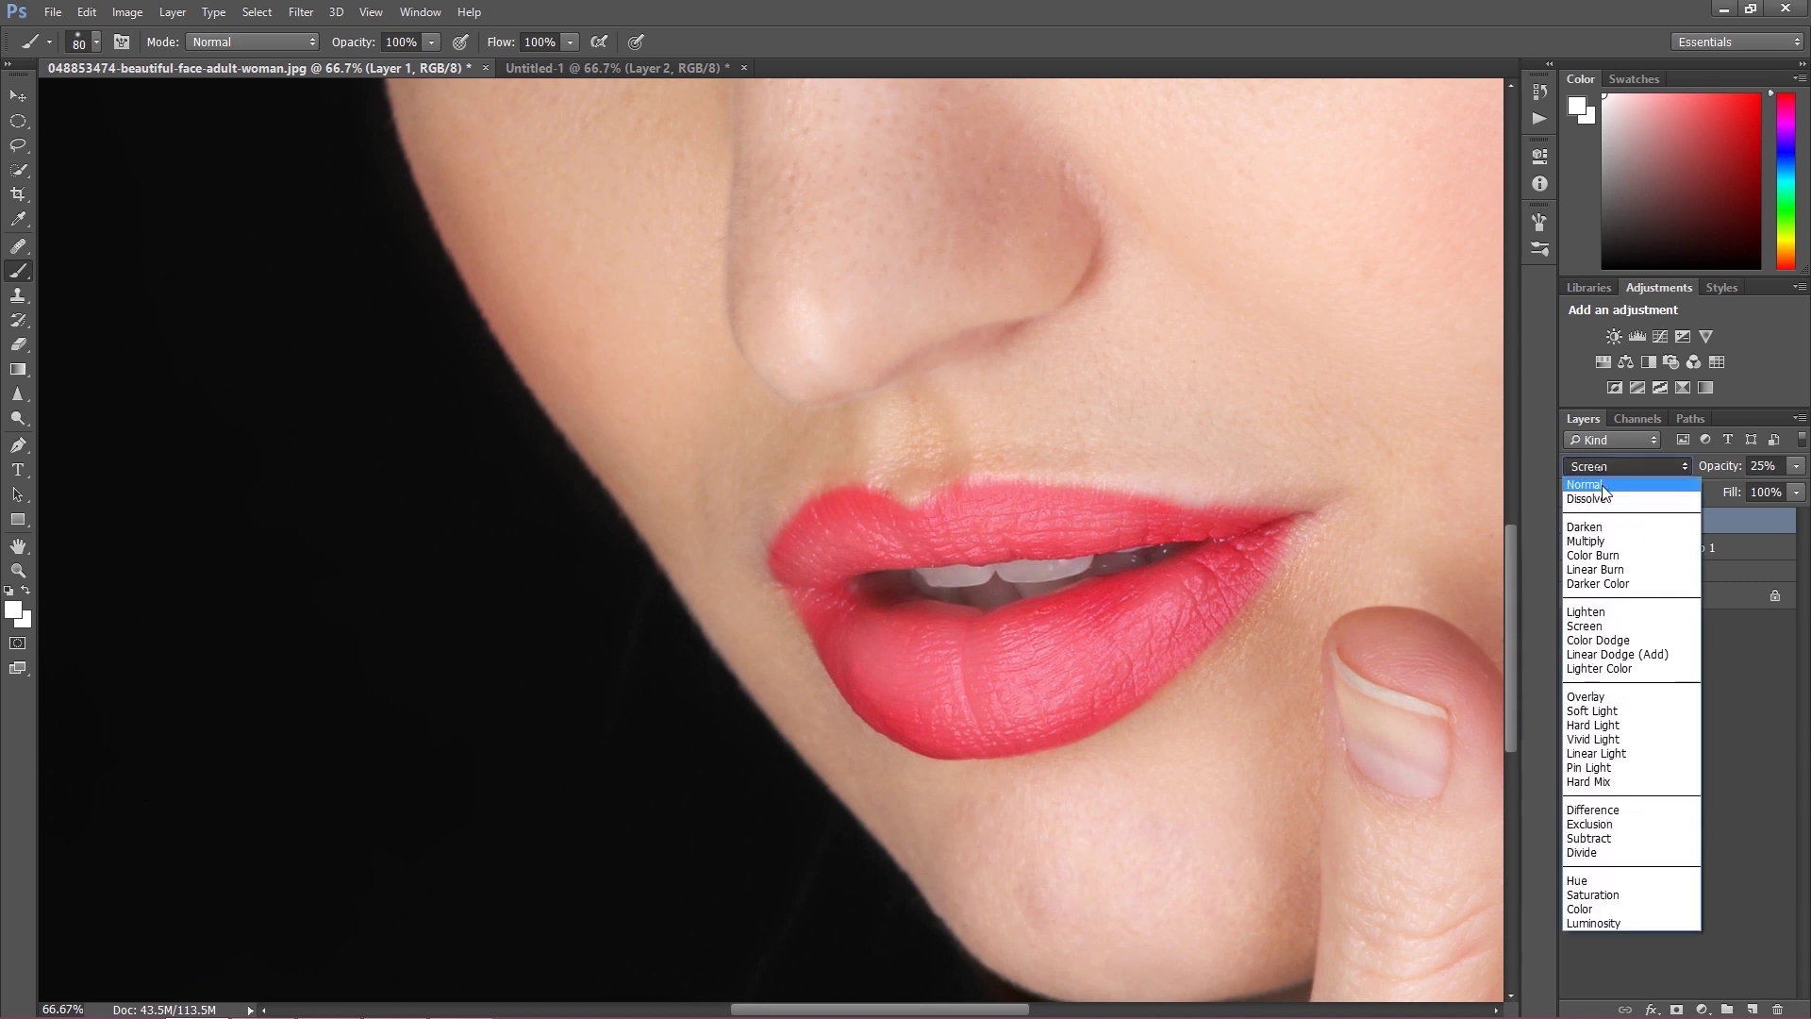
left_click(1596, 698)
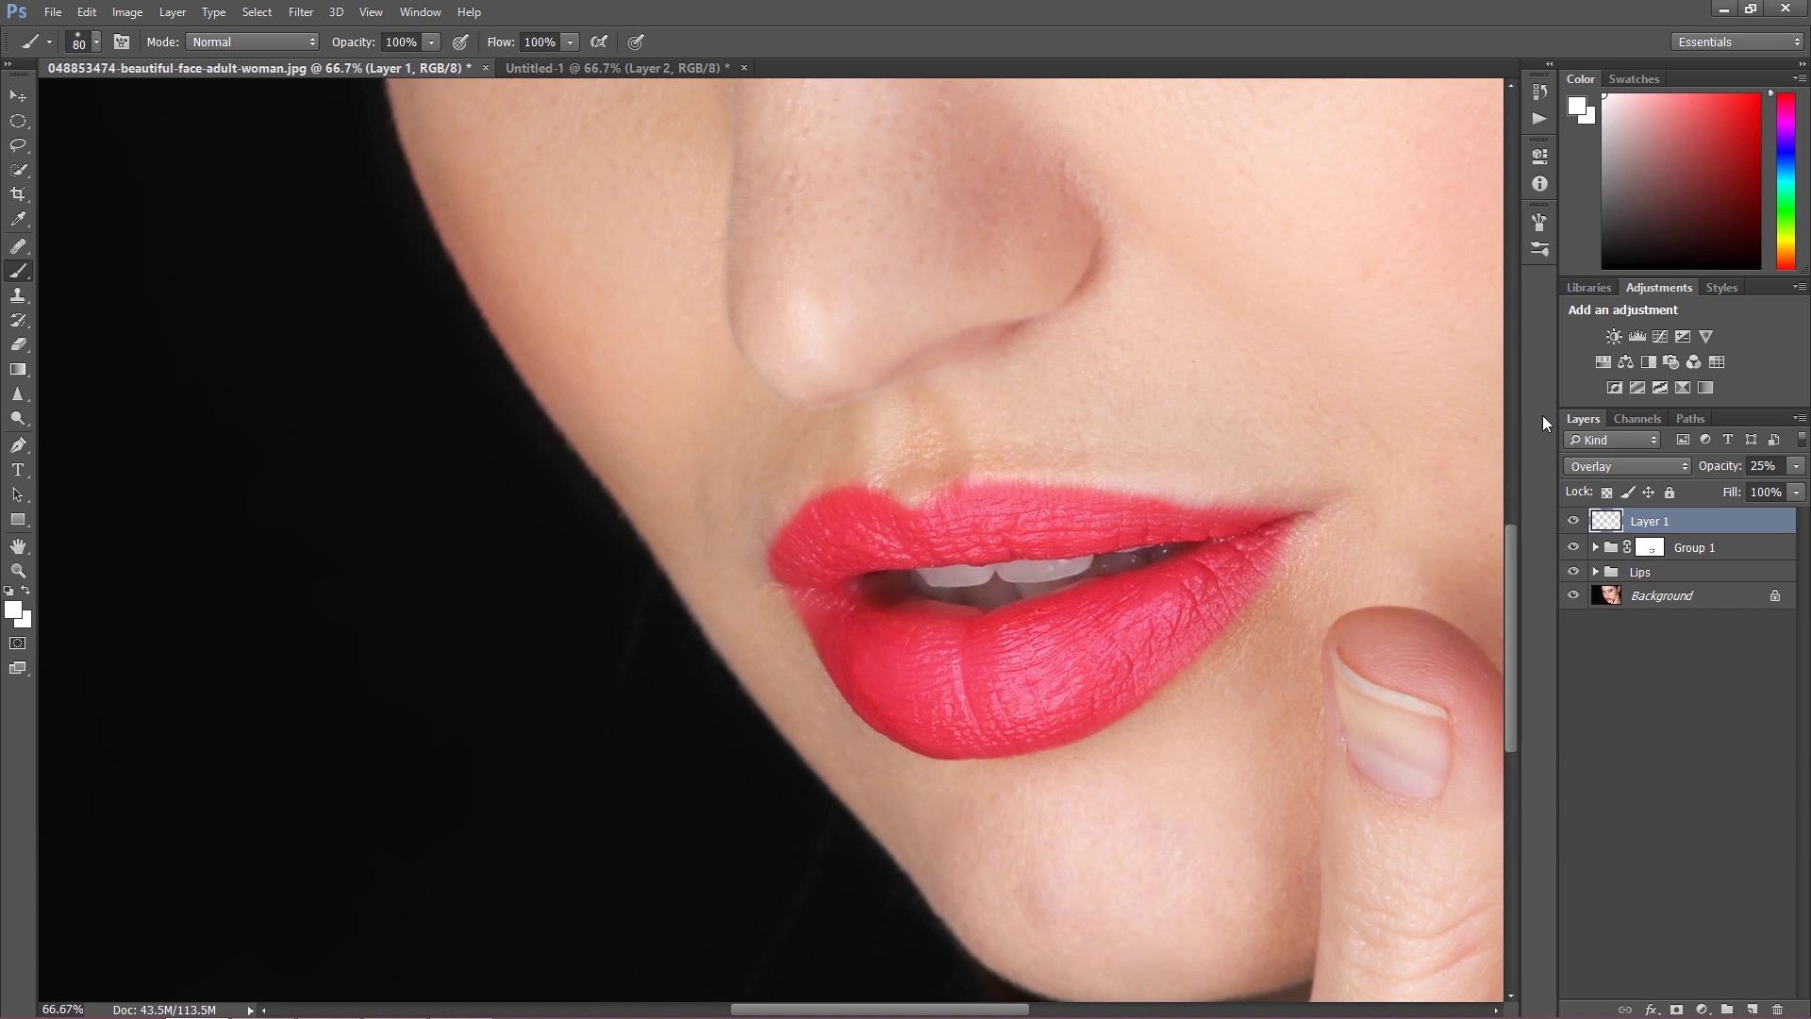
Step: Duplicate the blurred highlight layer, Layer 1
key("ctrl+j")
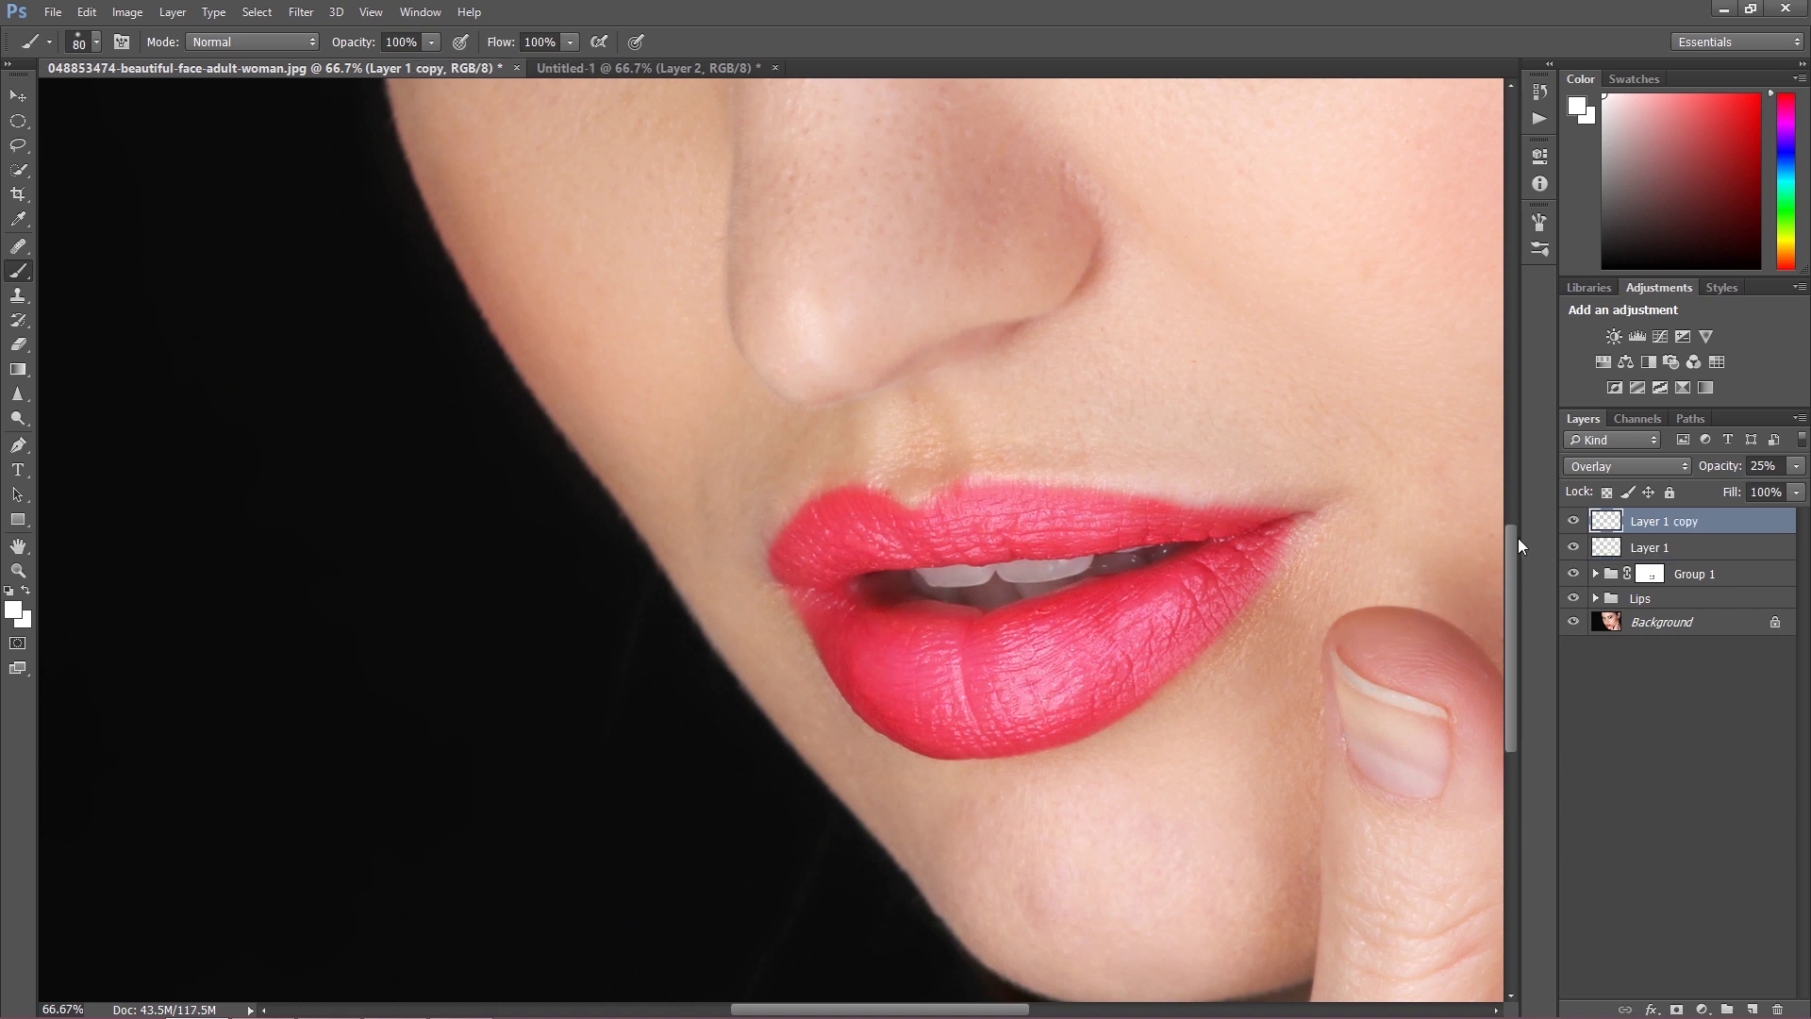
Step: Lower Layer 1 copy's opacity to 7%, and paint white highlight strokes on the lower lip on a new layer
left_click_drag(1708, 462, 1713, 466)
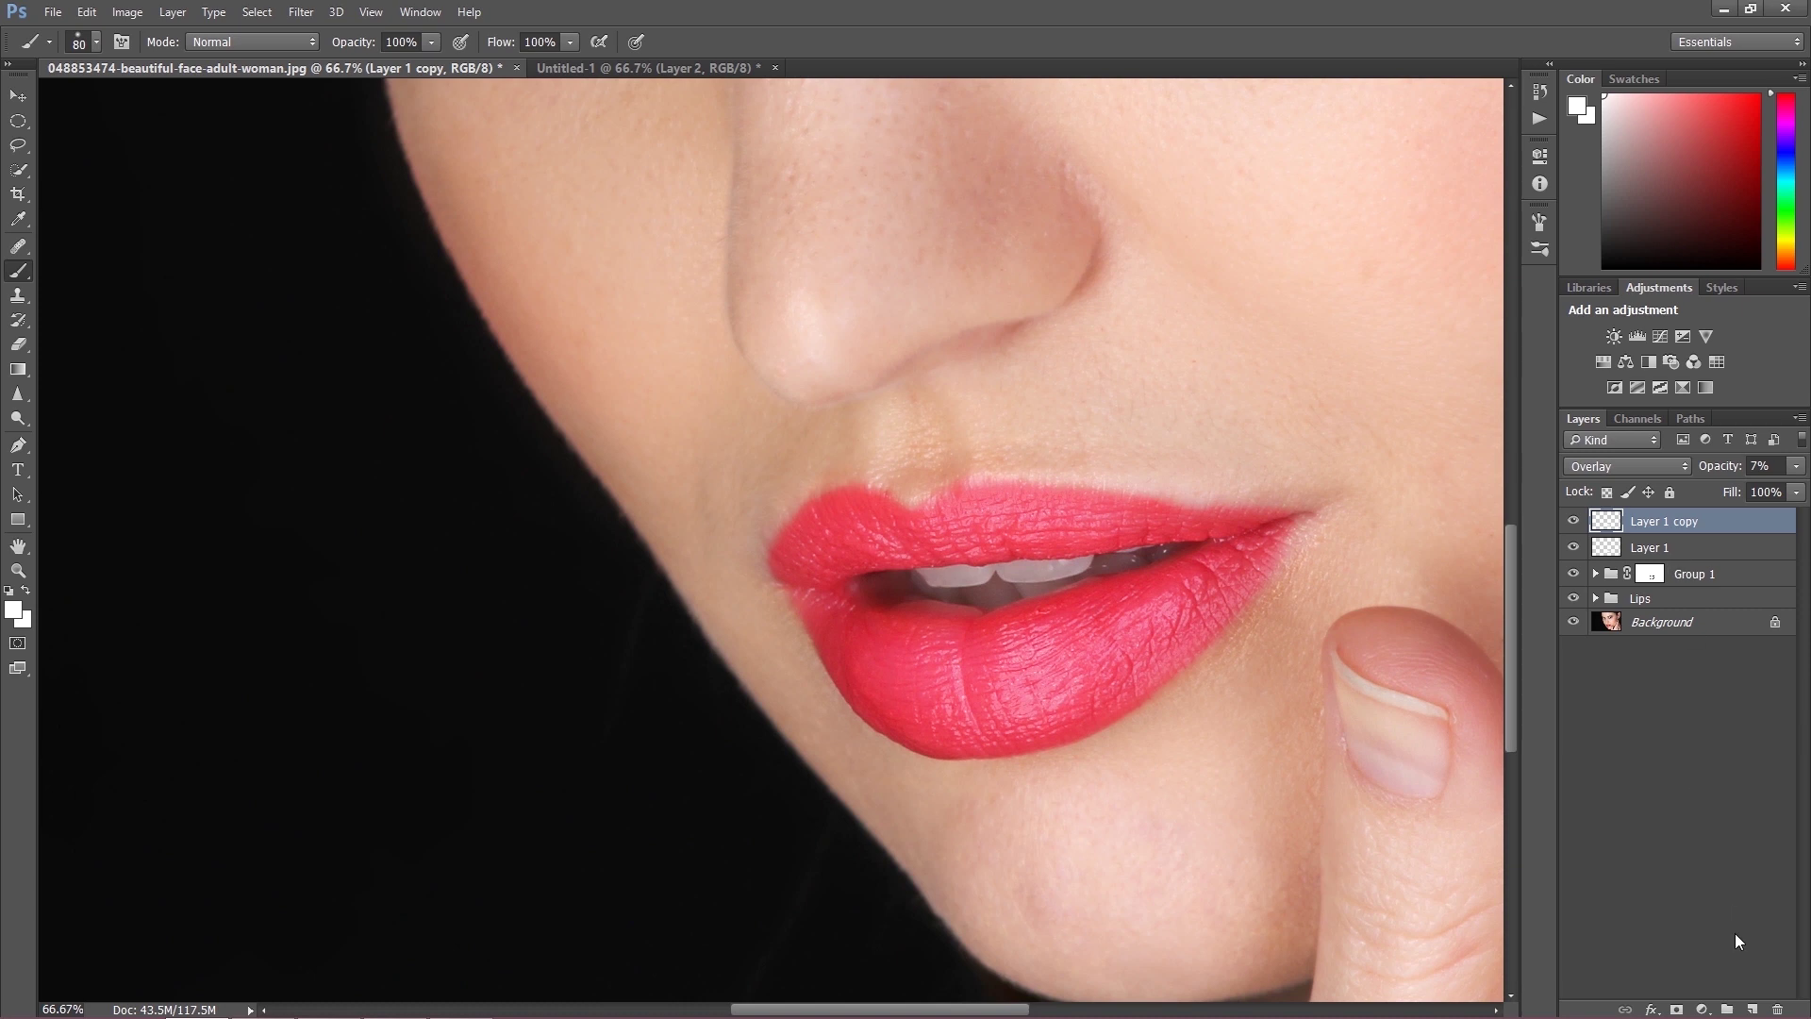
left_click(1748, 1008)
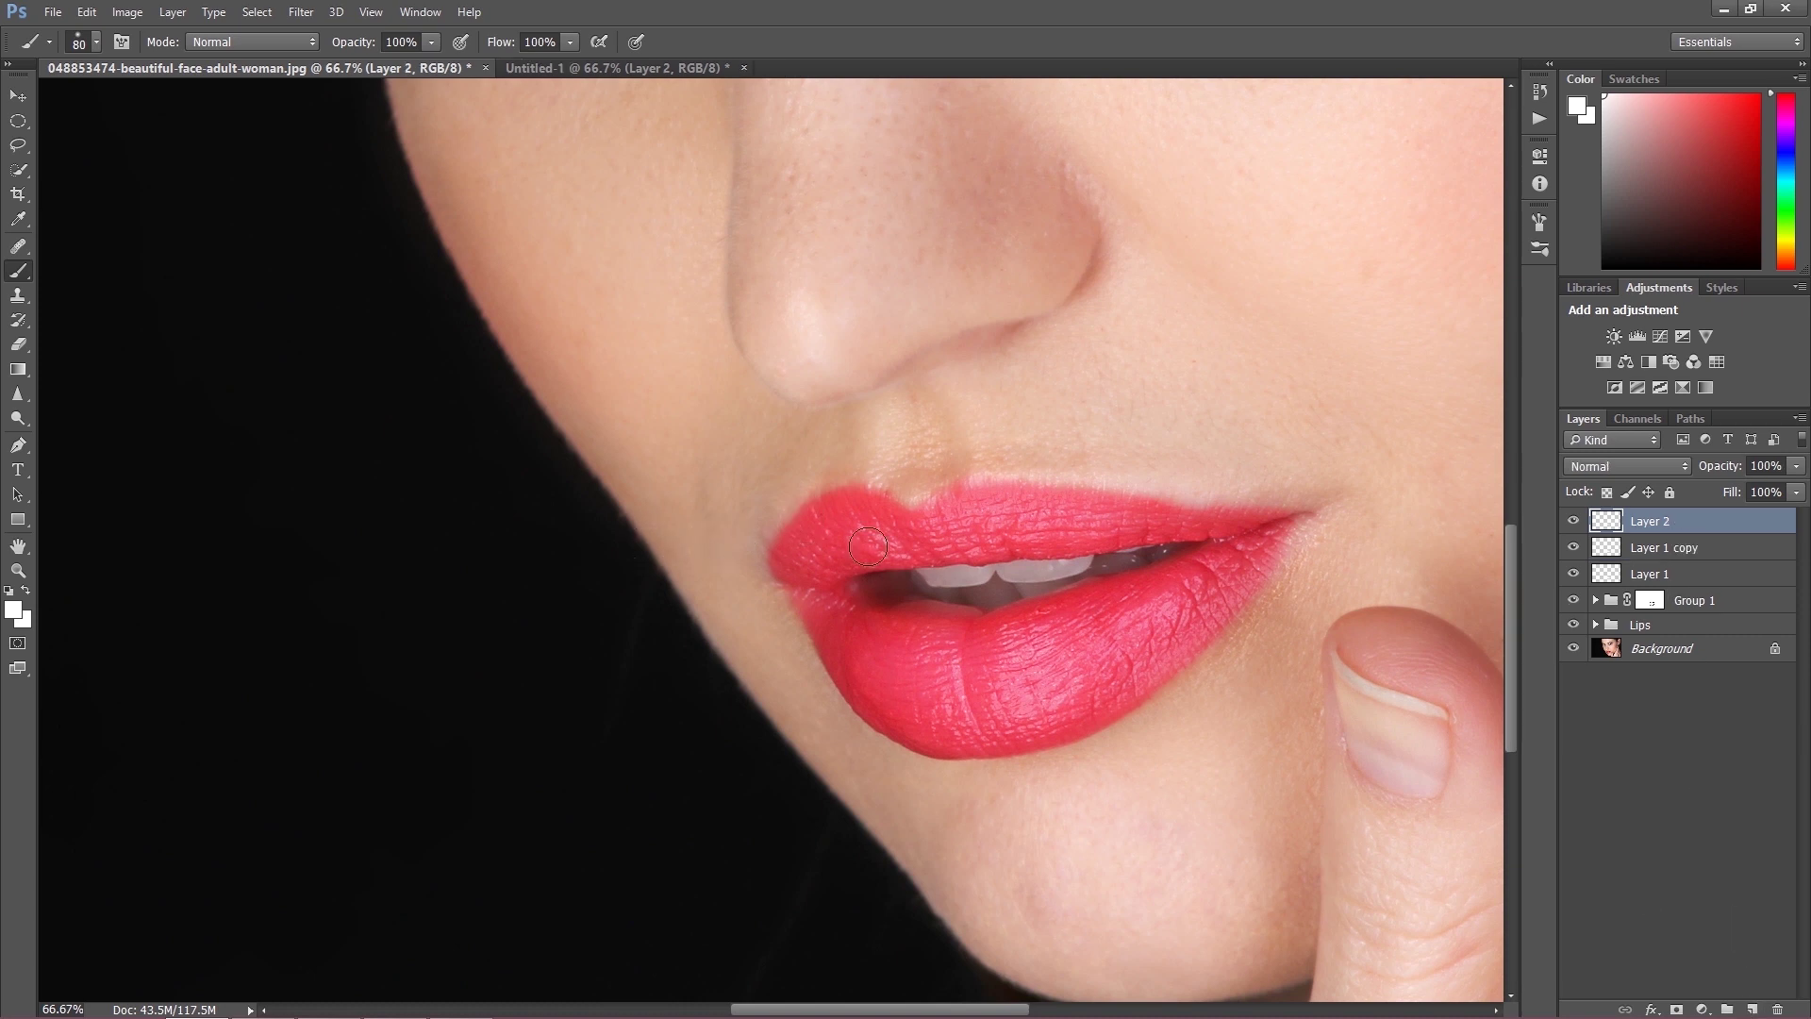
mouse_move(984, 637)
left_mouse_down()
mouse_move(1018, 686)
mouse_move(1048, 646)
left_mouse_up()
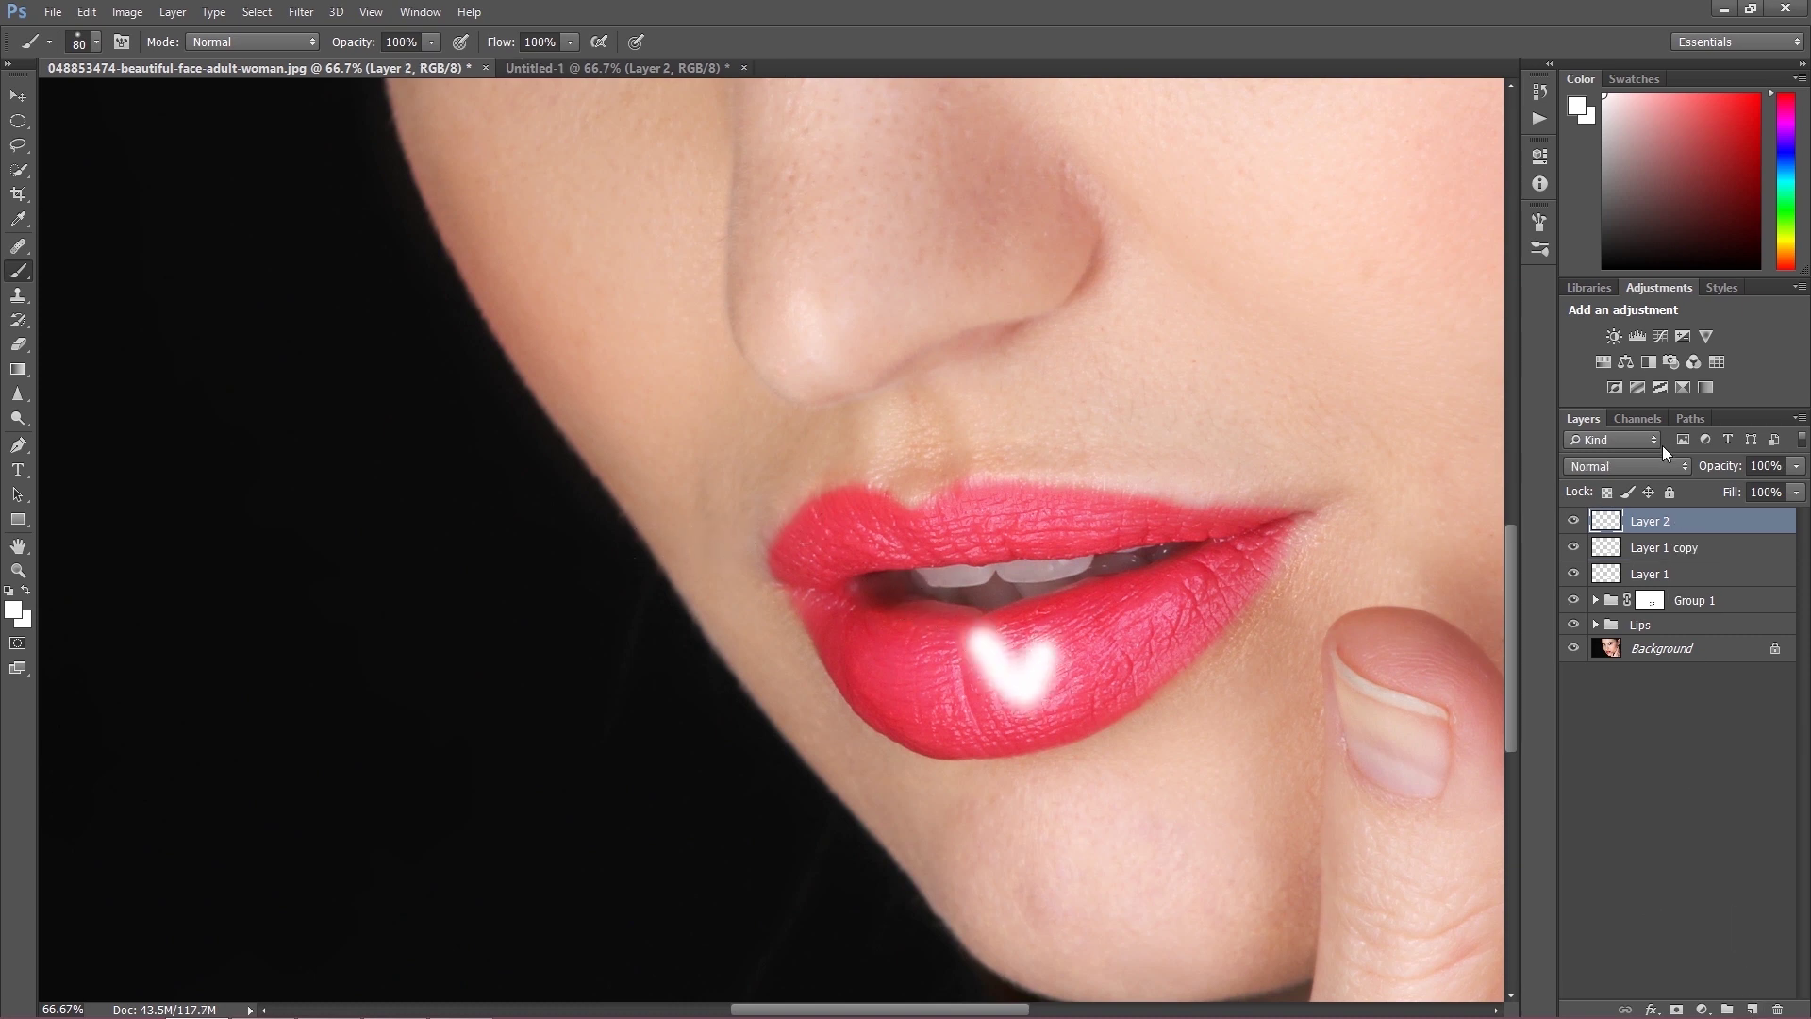
Step: Set Layer 2 to Overlay at 36% opacity and extend its white highlight strokes across the lower lip
left_click(1634, 466)
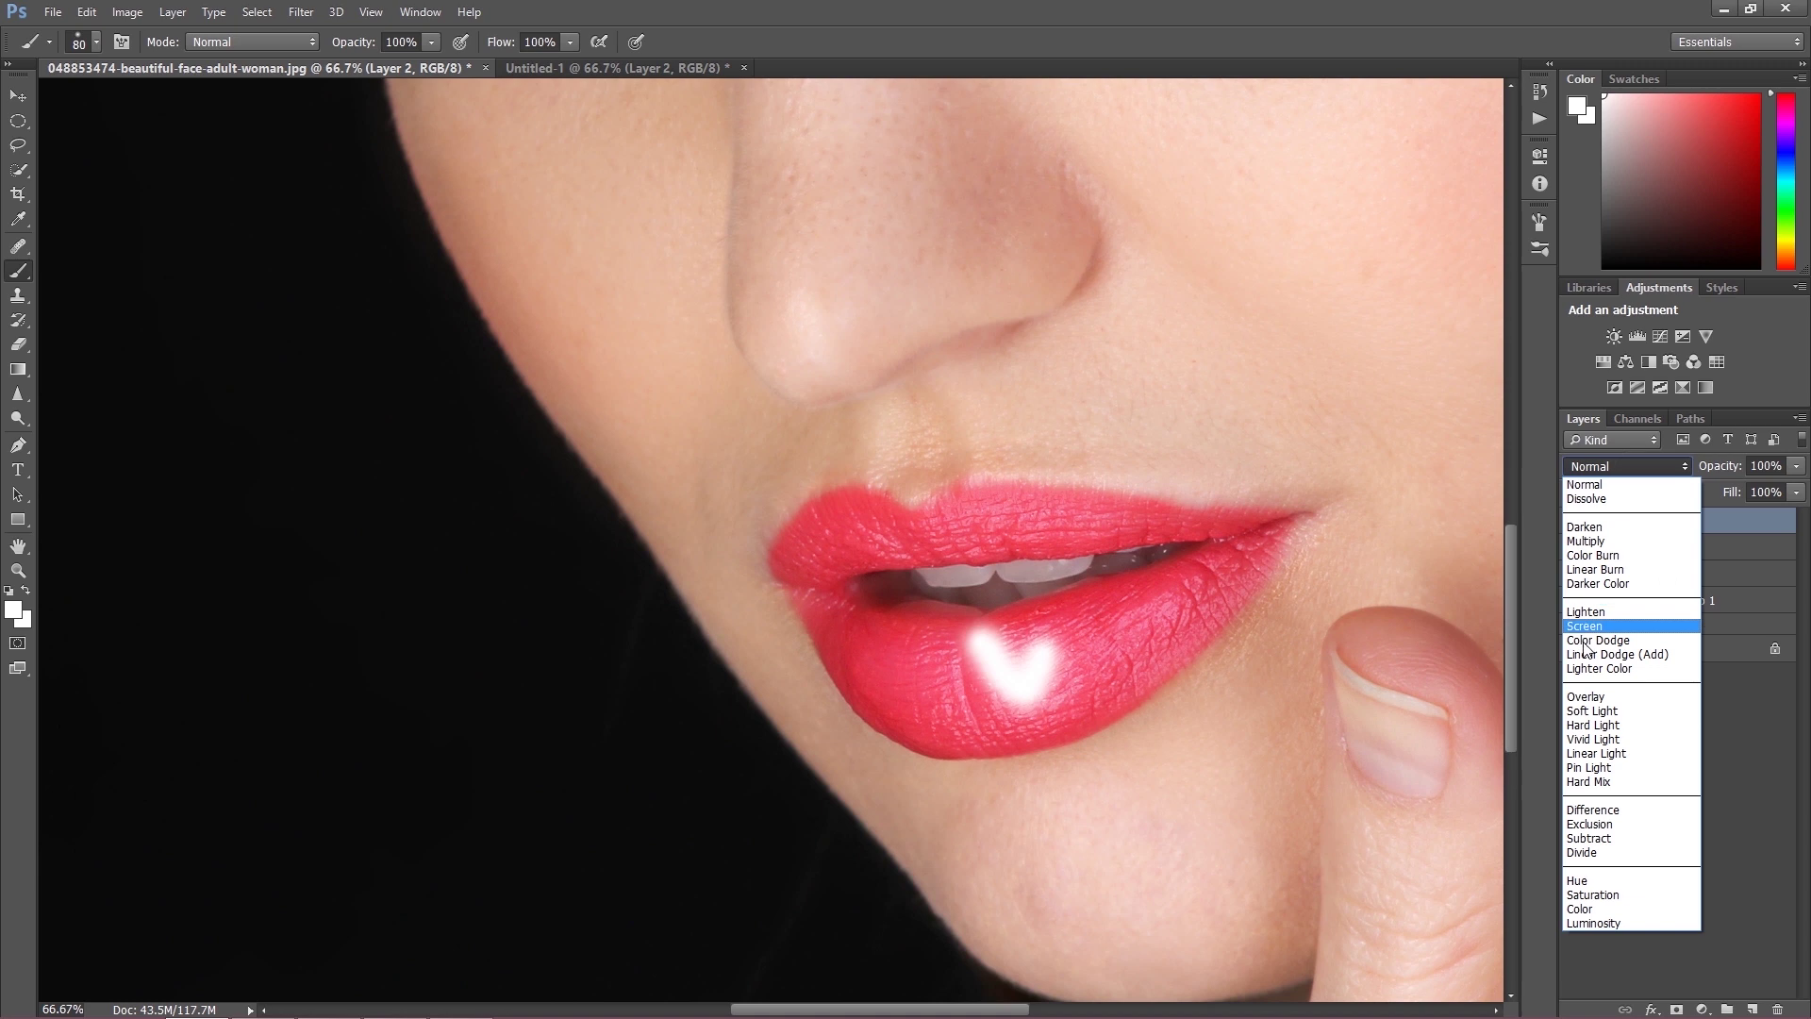
left_click(1601, 698)
left_click_drag(1721, 467, 1670, 471)
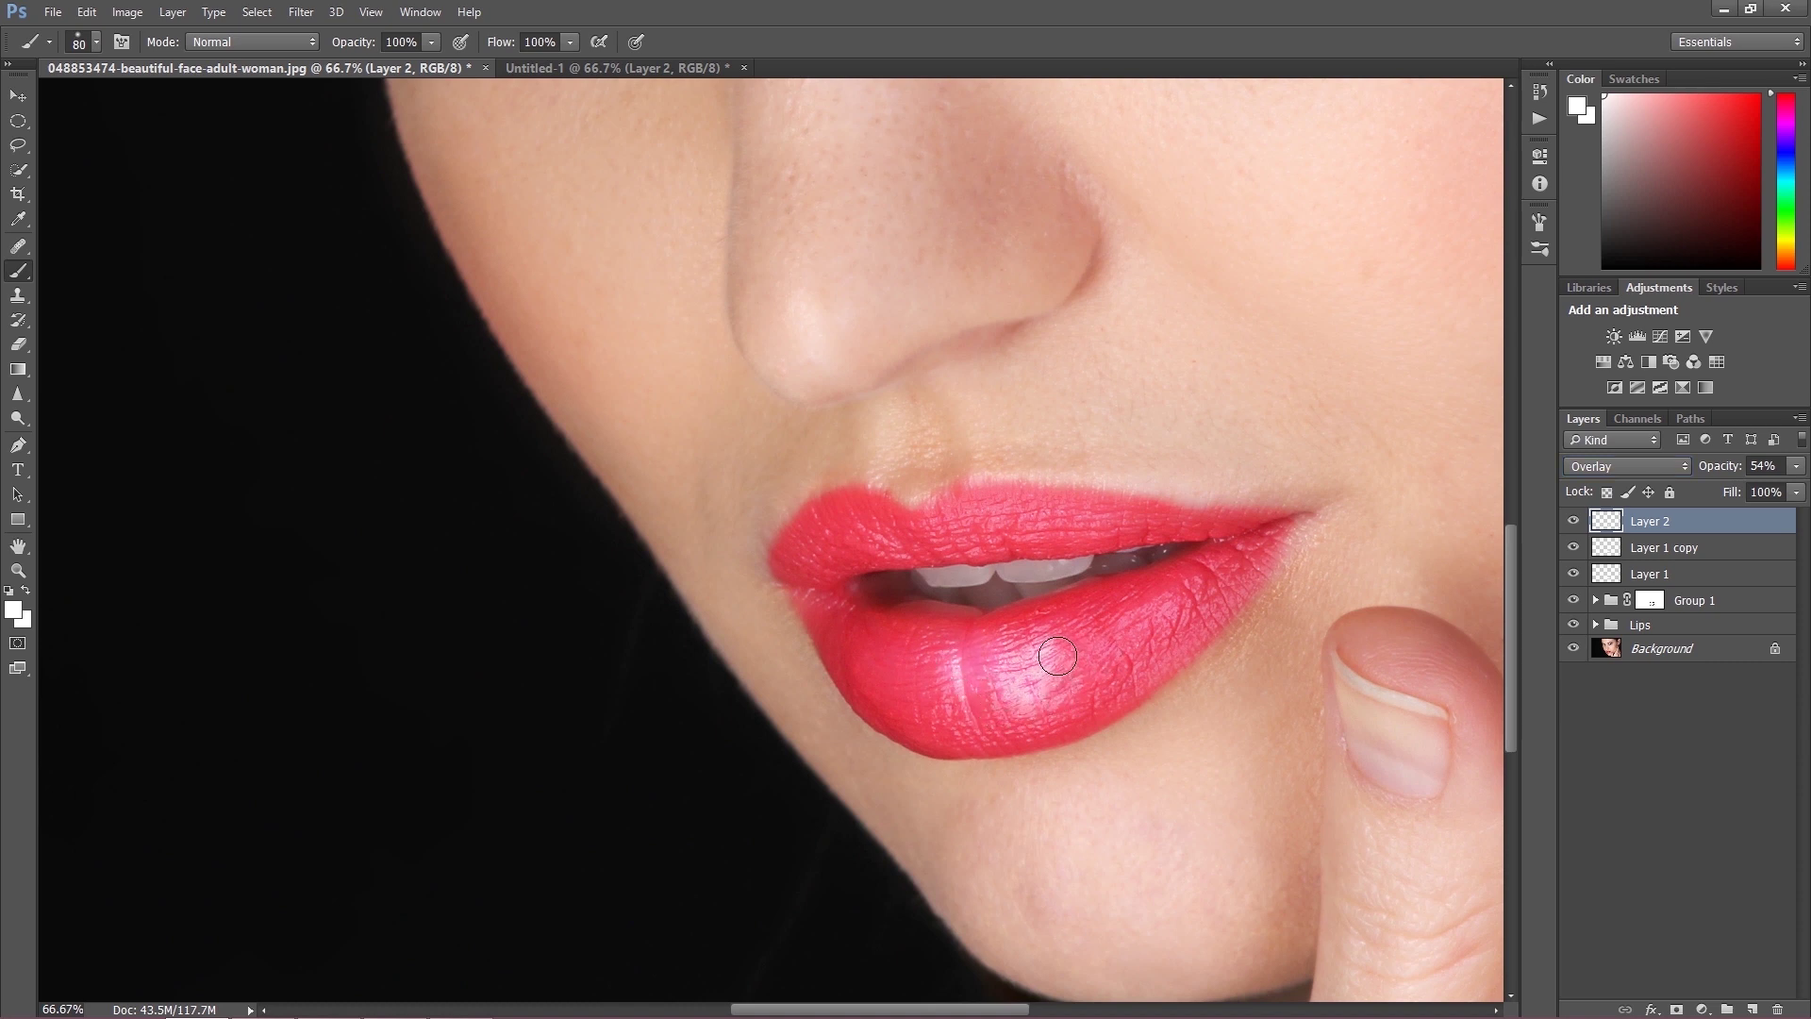
mouse_move(917, 634)
left_mouse_down()
mouse_move(919, 687)
mouse_move(962, 694)
left_mouse_up()
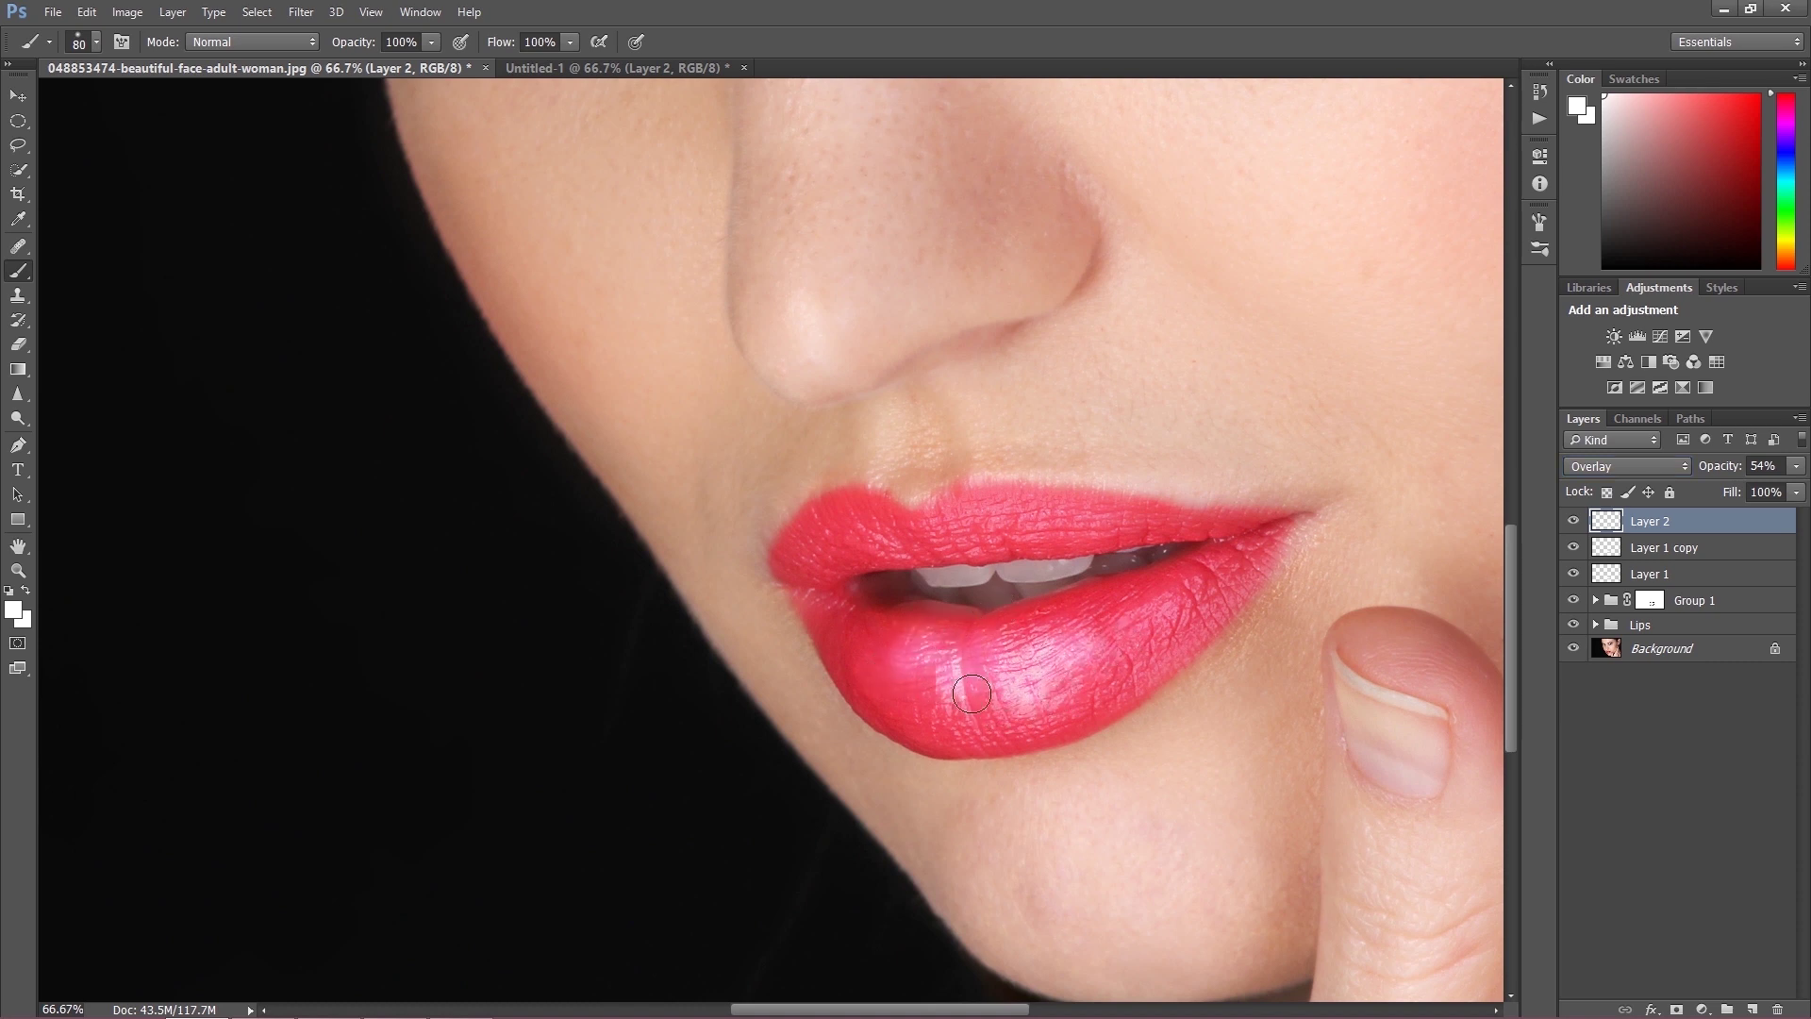
left_click_drag(1726, 472, 1708, 472)
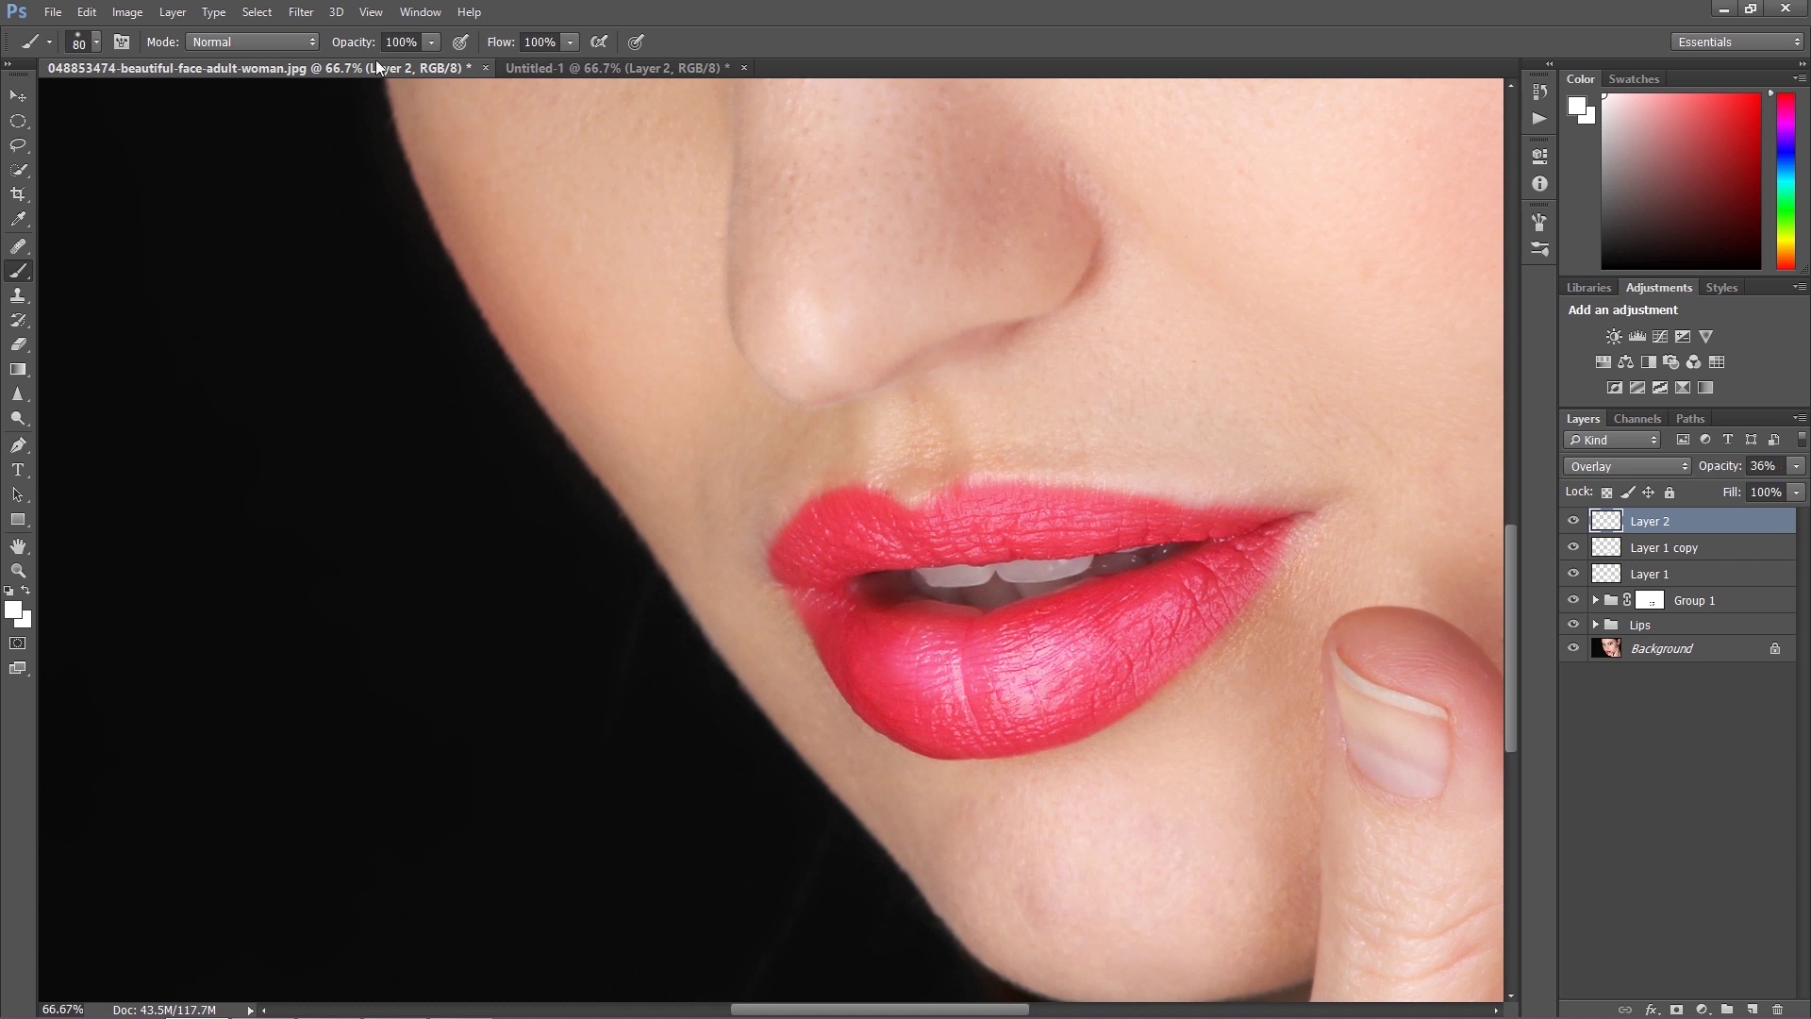
Step: Soften the highlight strokes on Layer 2 with a Gaussian Blur, and lower the layer's opacity to 20%
left_click(298, 19)
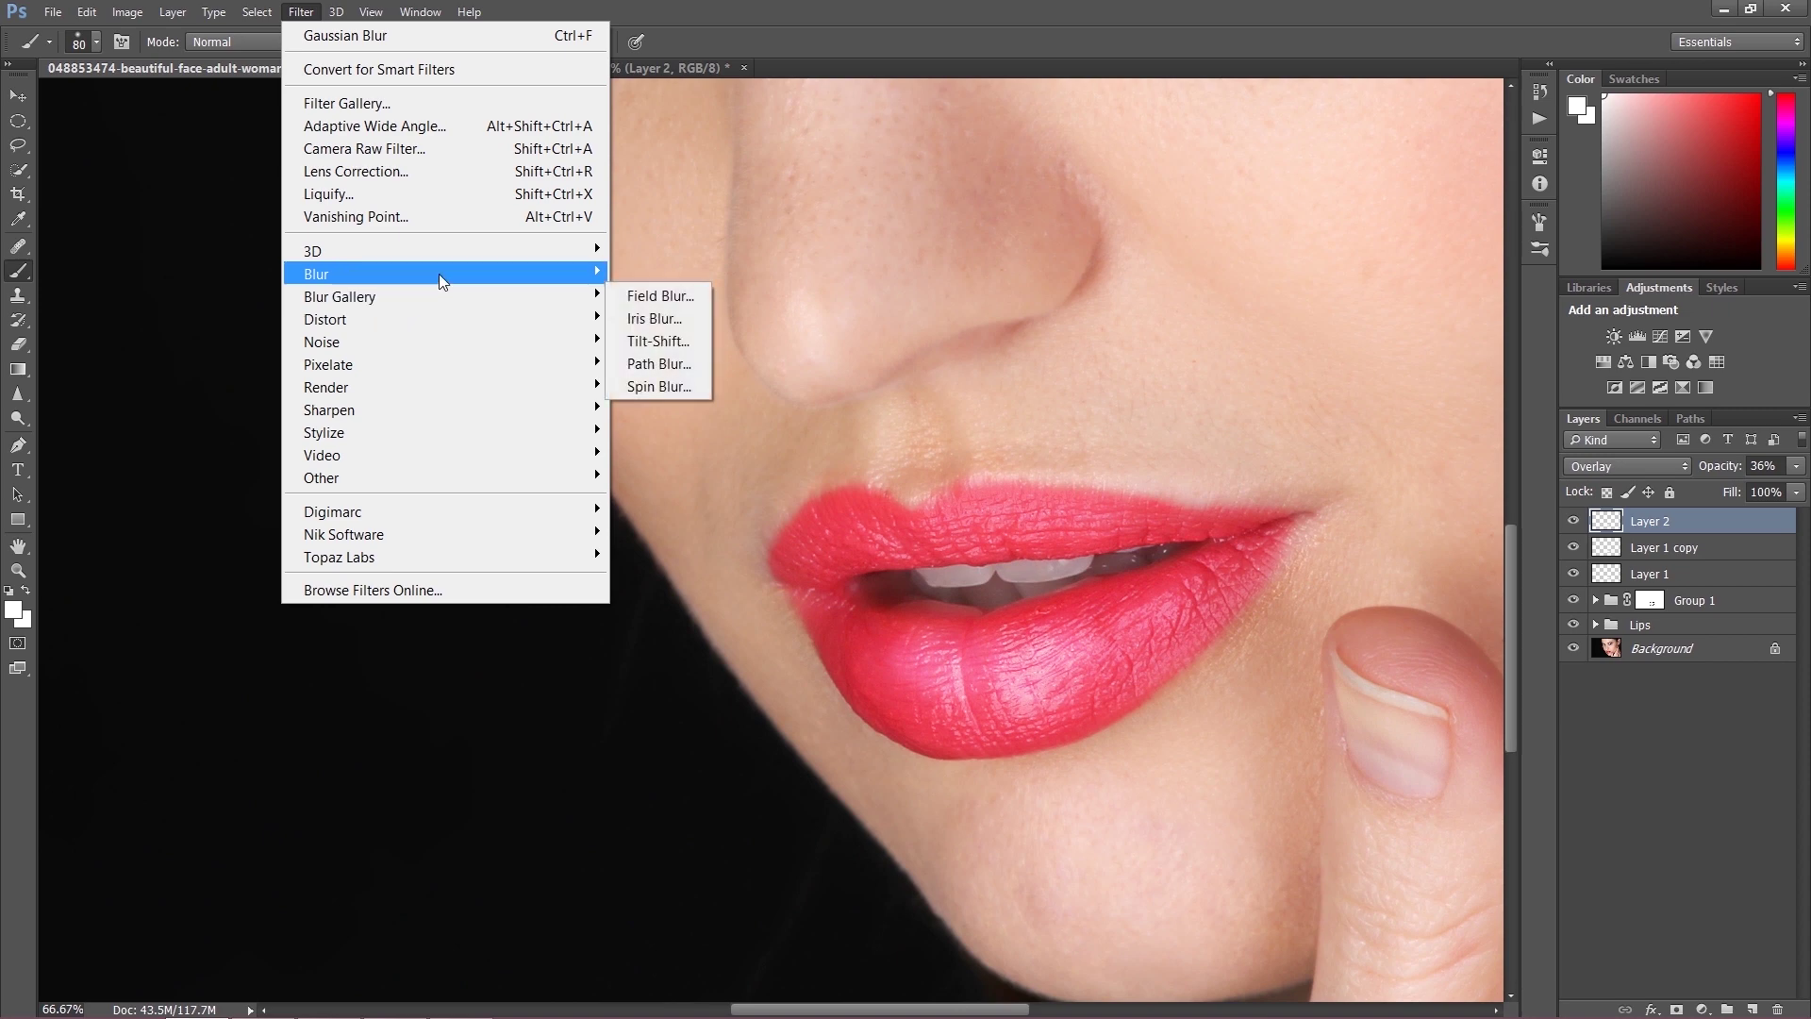
mouse_move(517, 277)
left_click(654, 360)
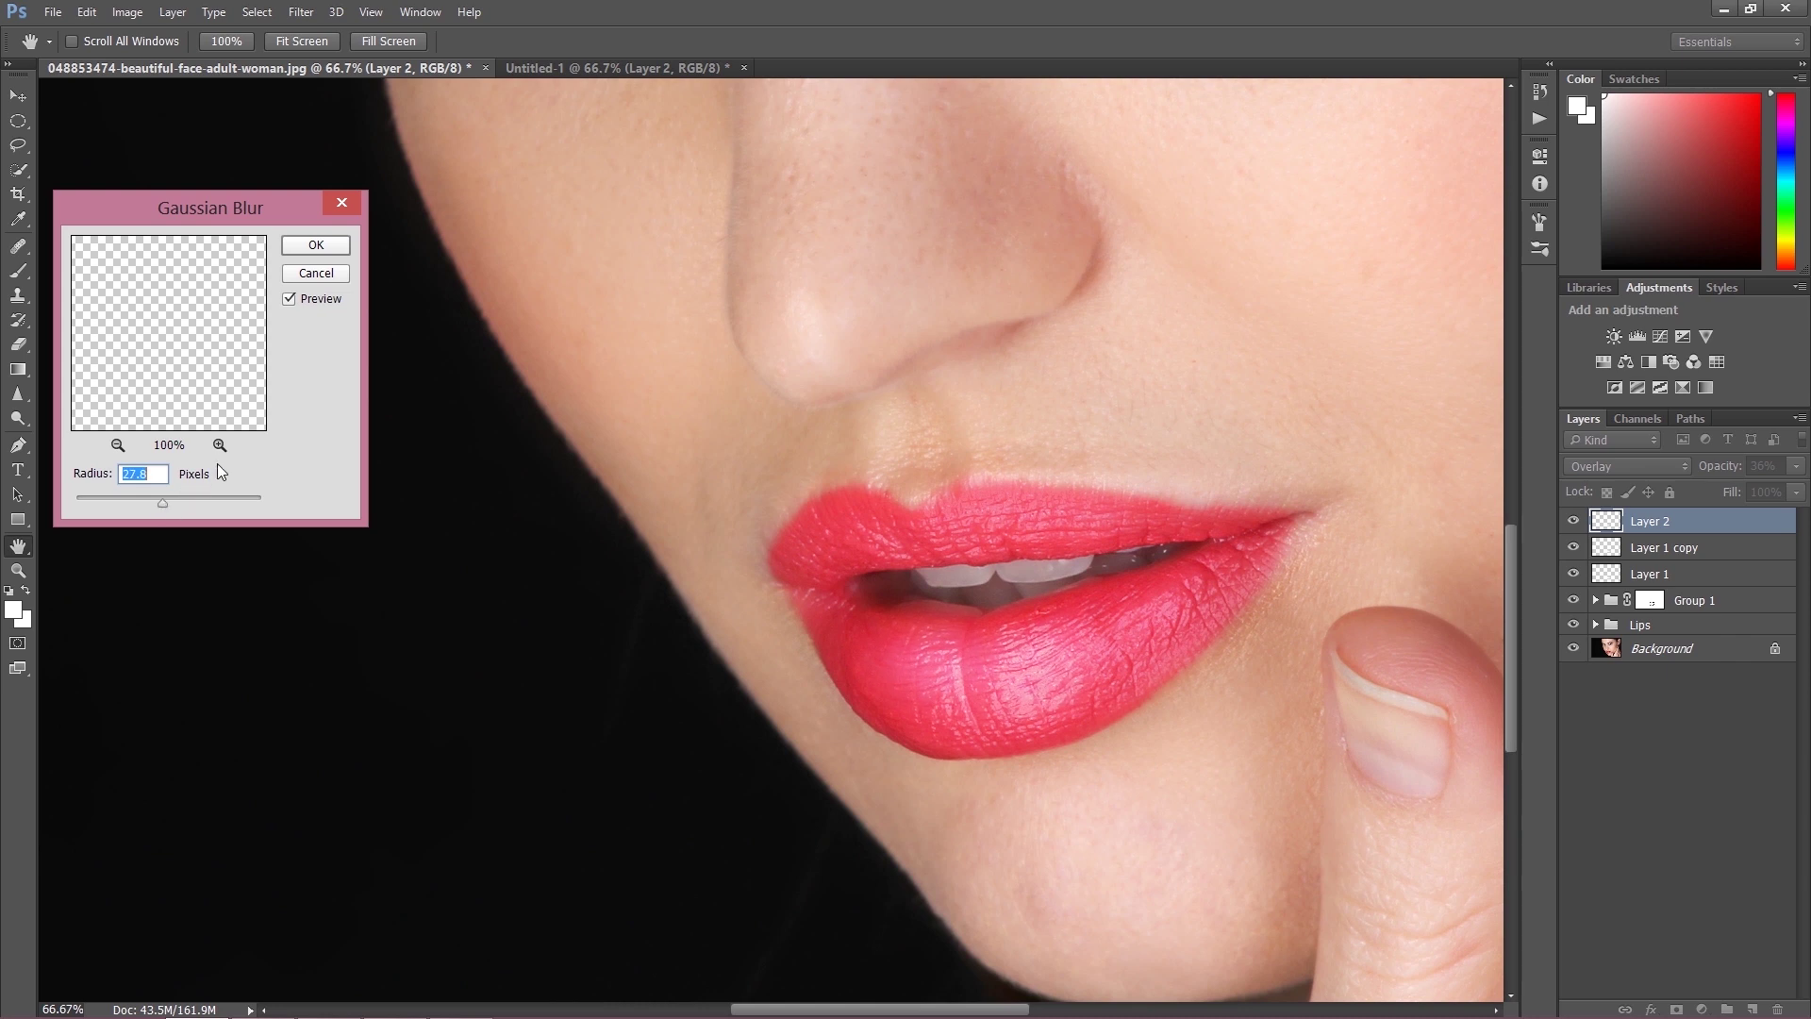
left_click(315, 245)
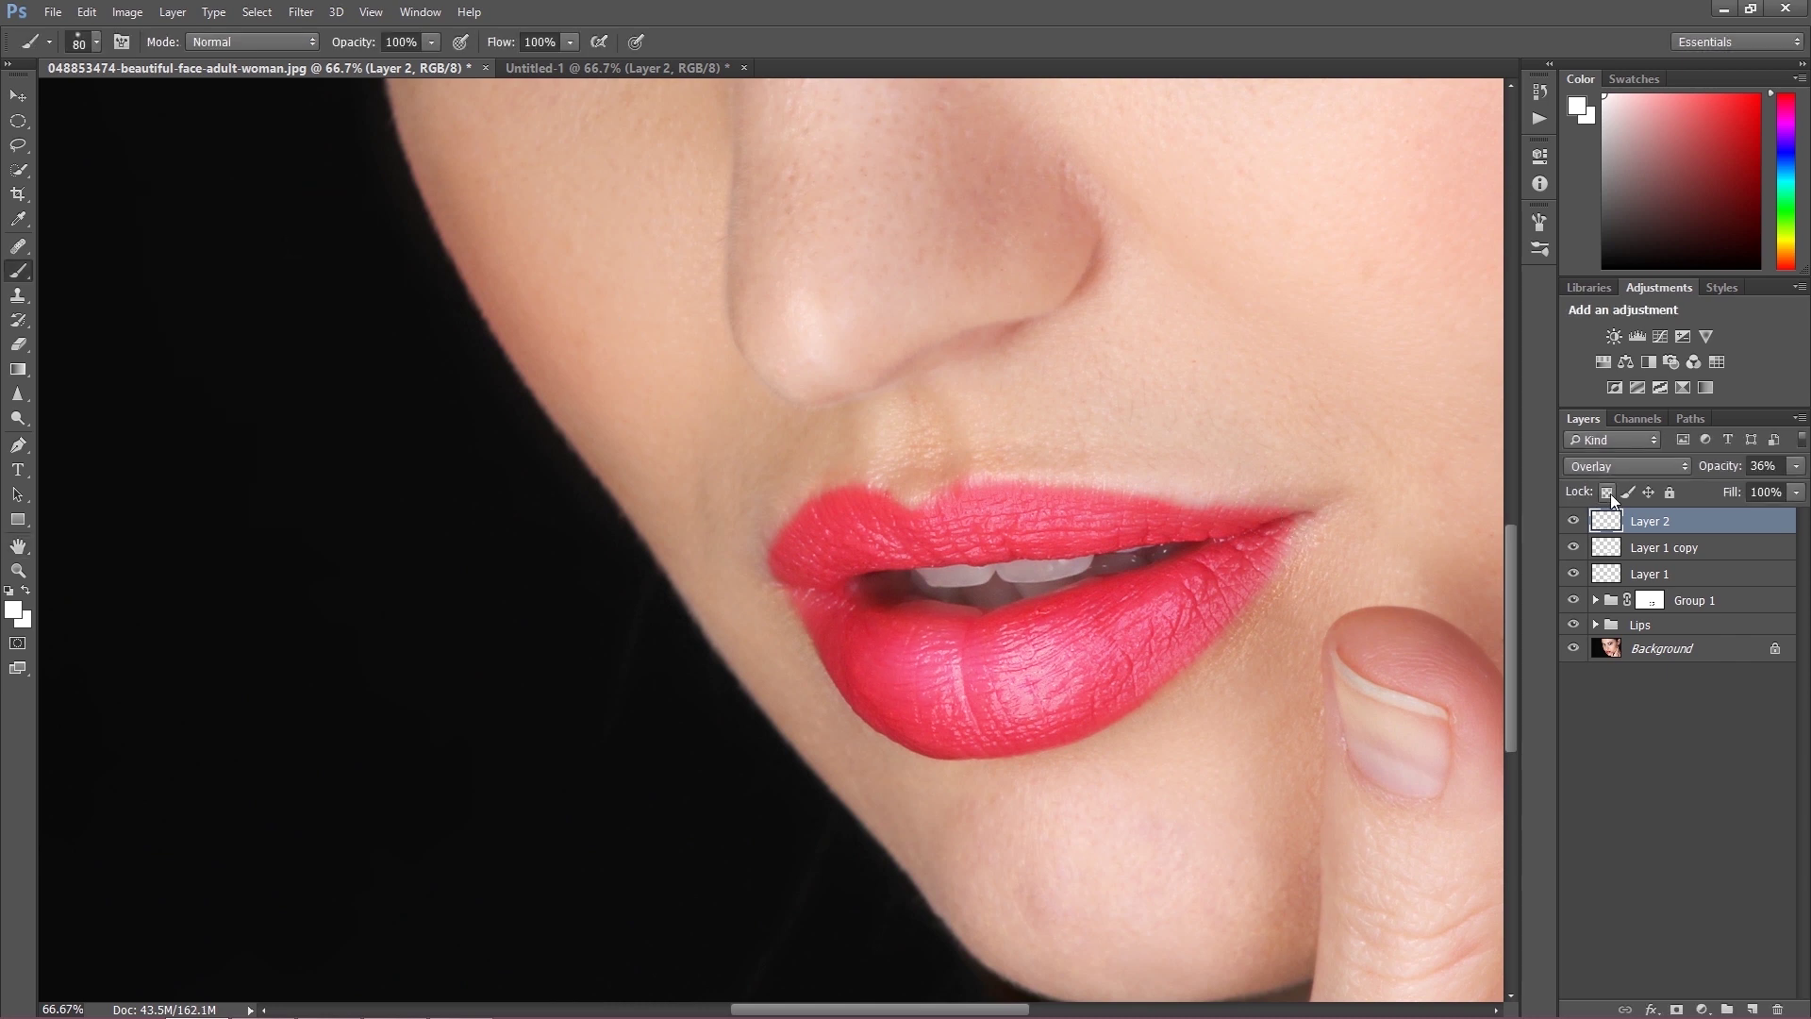
left_click(1723, 468)
left_click_drag(1723, 469, 1718, 472)
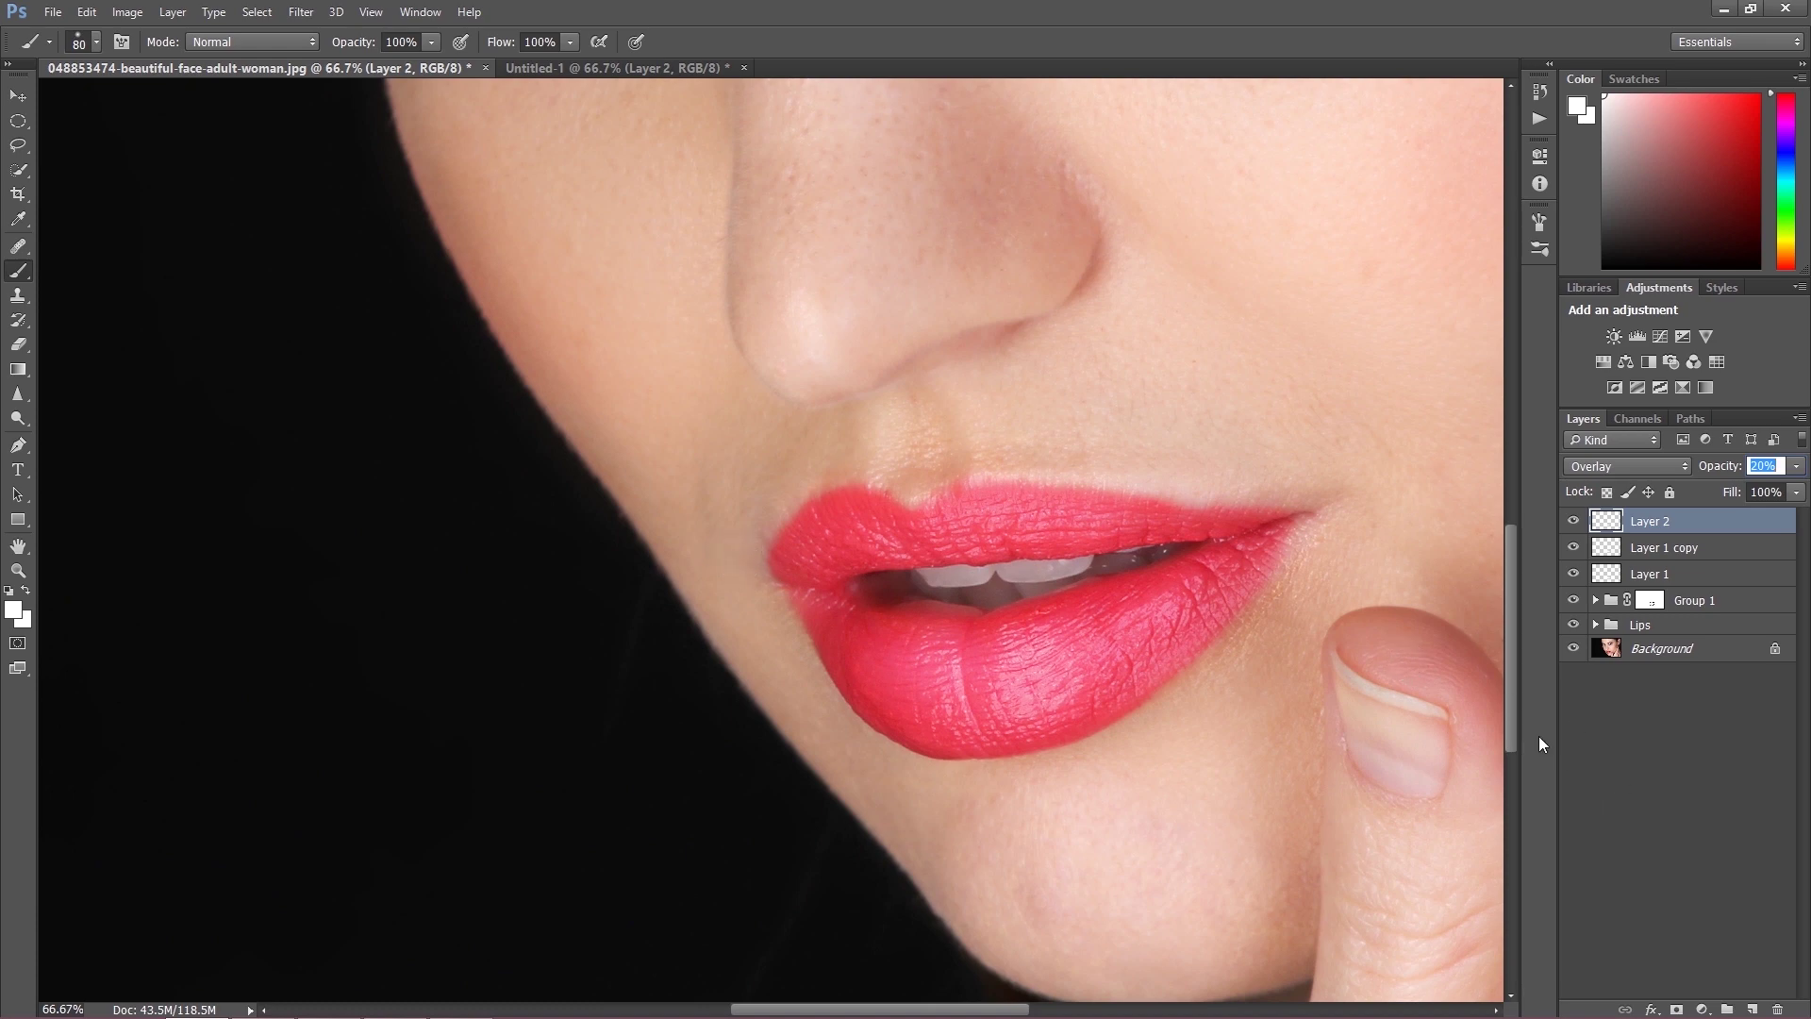
Step: Group the three highlight layers, Layer 2, Layer 1 copy and Layer 1
key("ctrl+minus")
key("ctrl+minus")
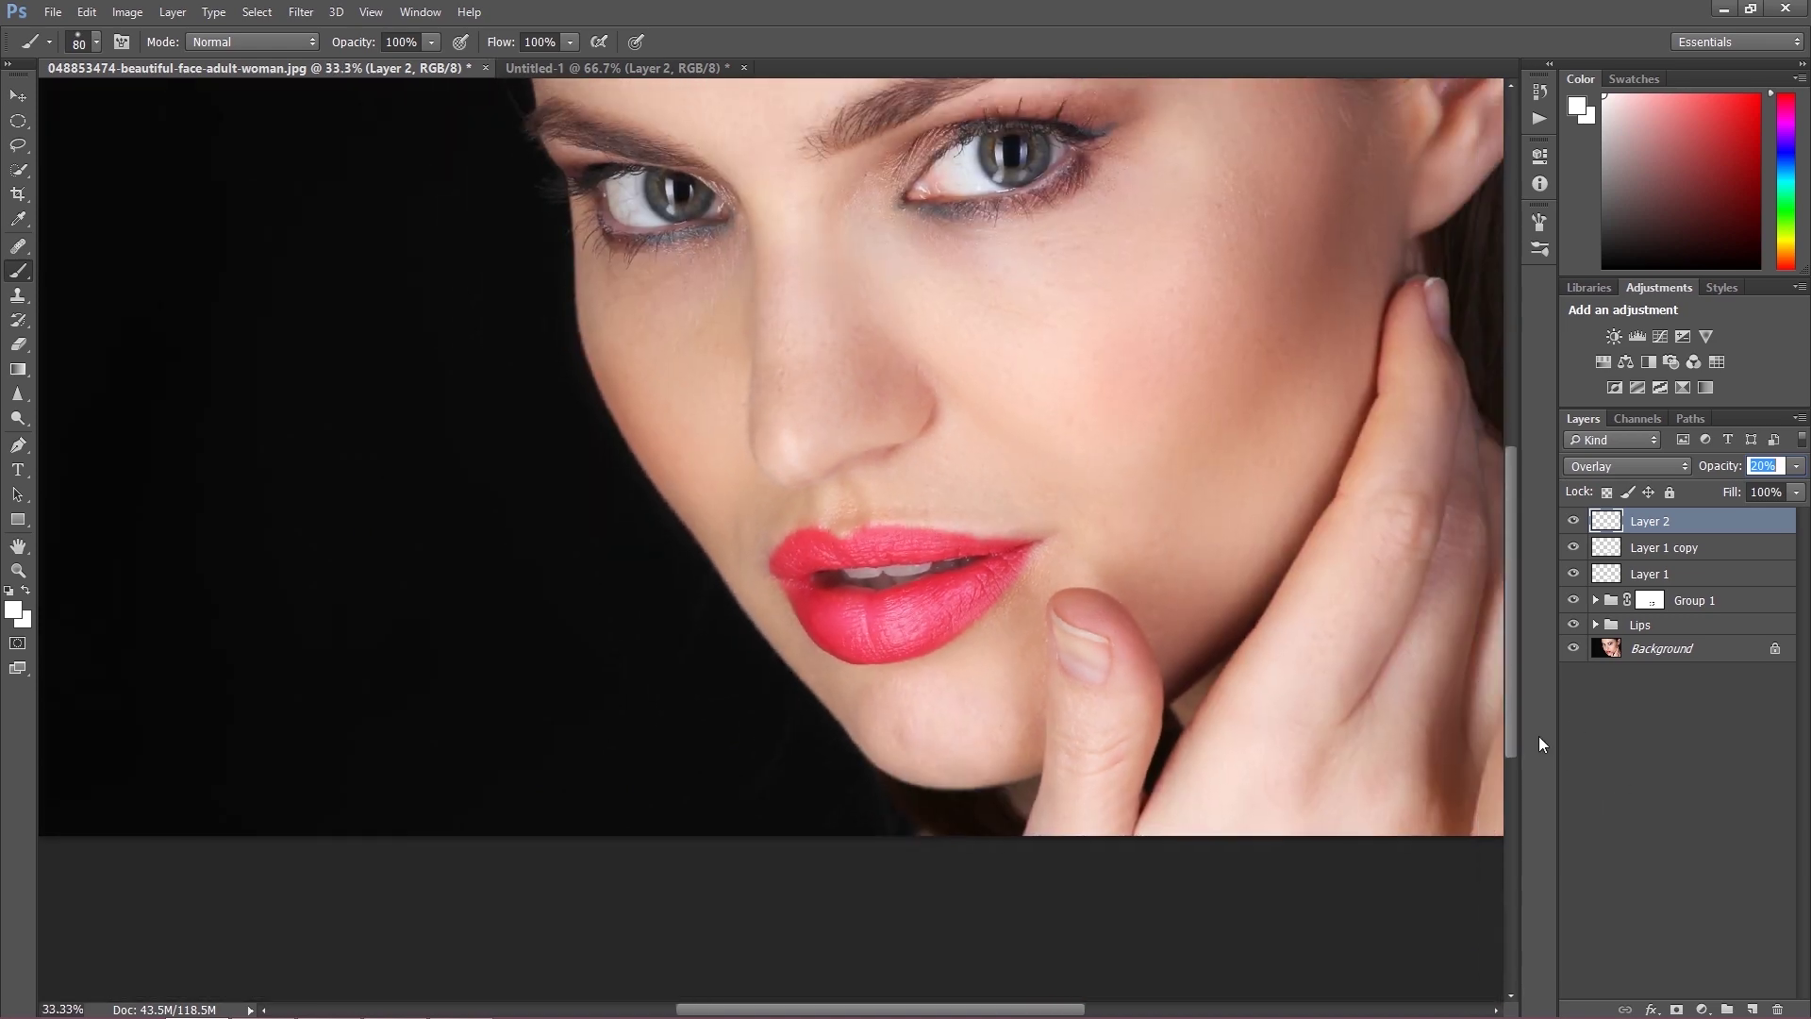
key("ctrl+minus")
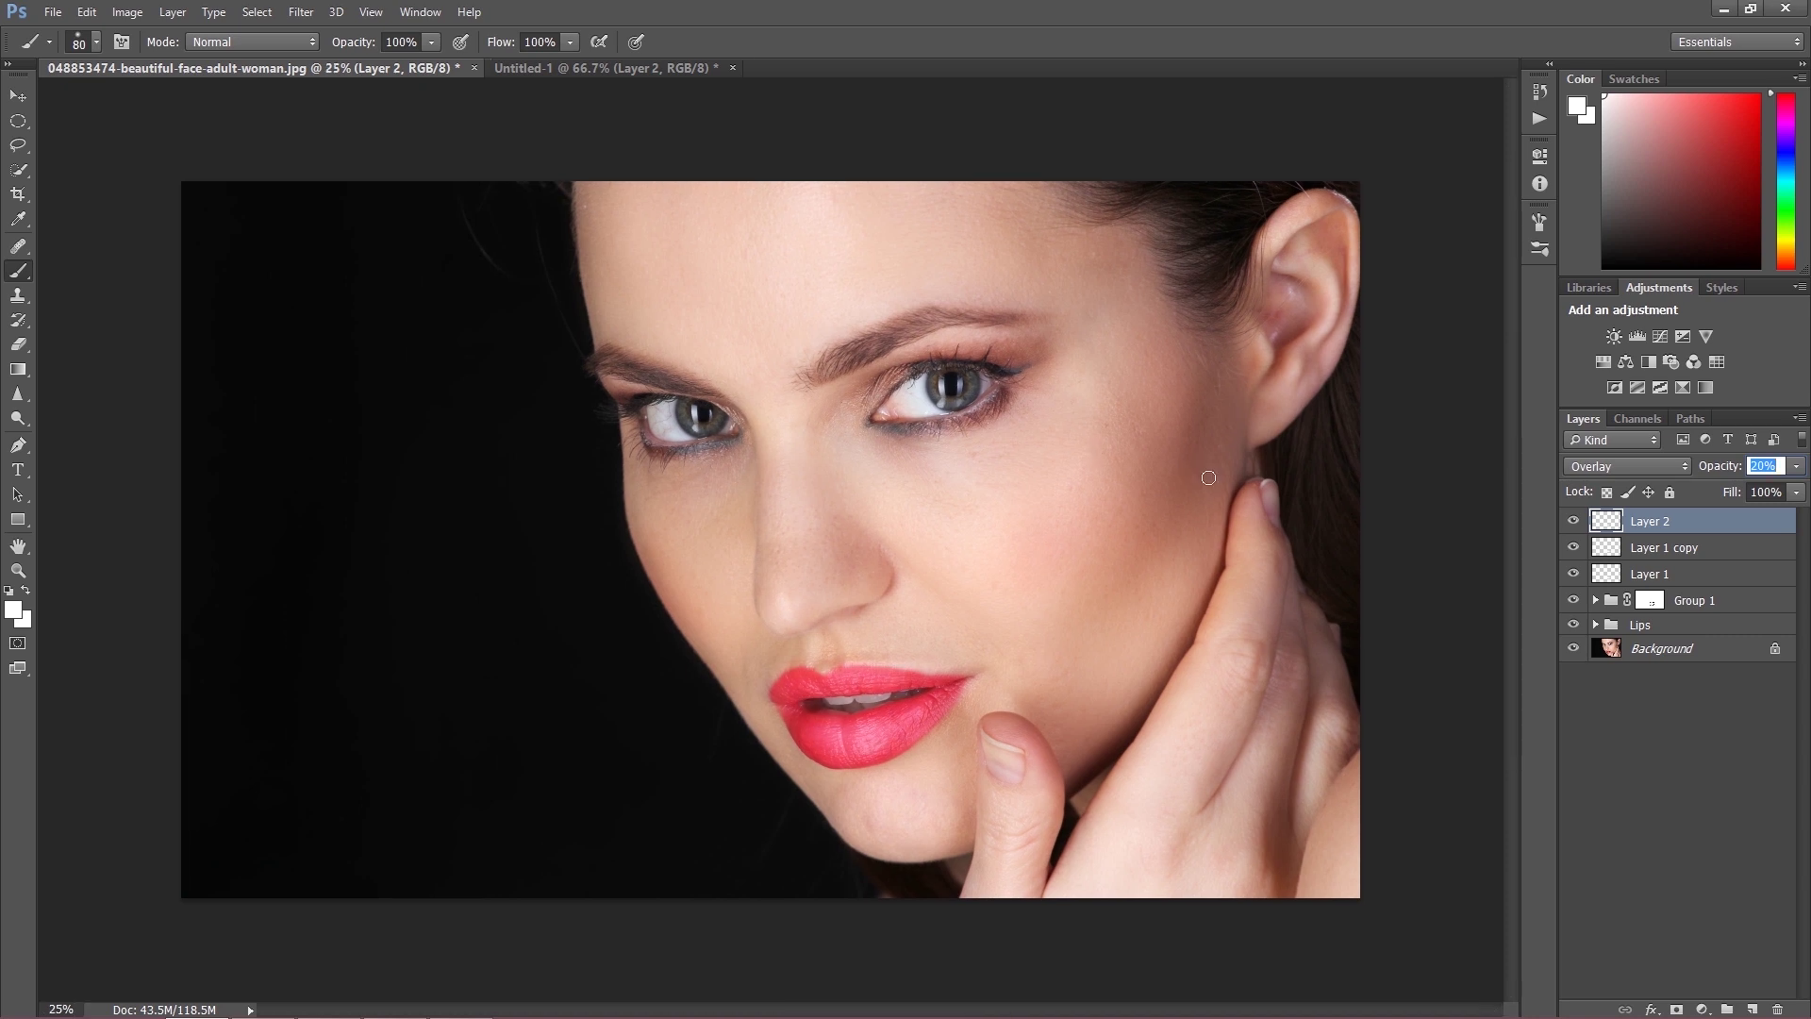
left_click(1667, 583, "shift")
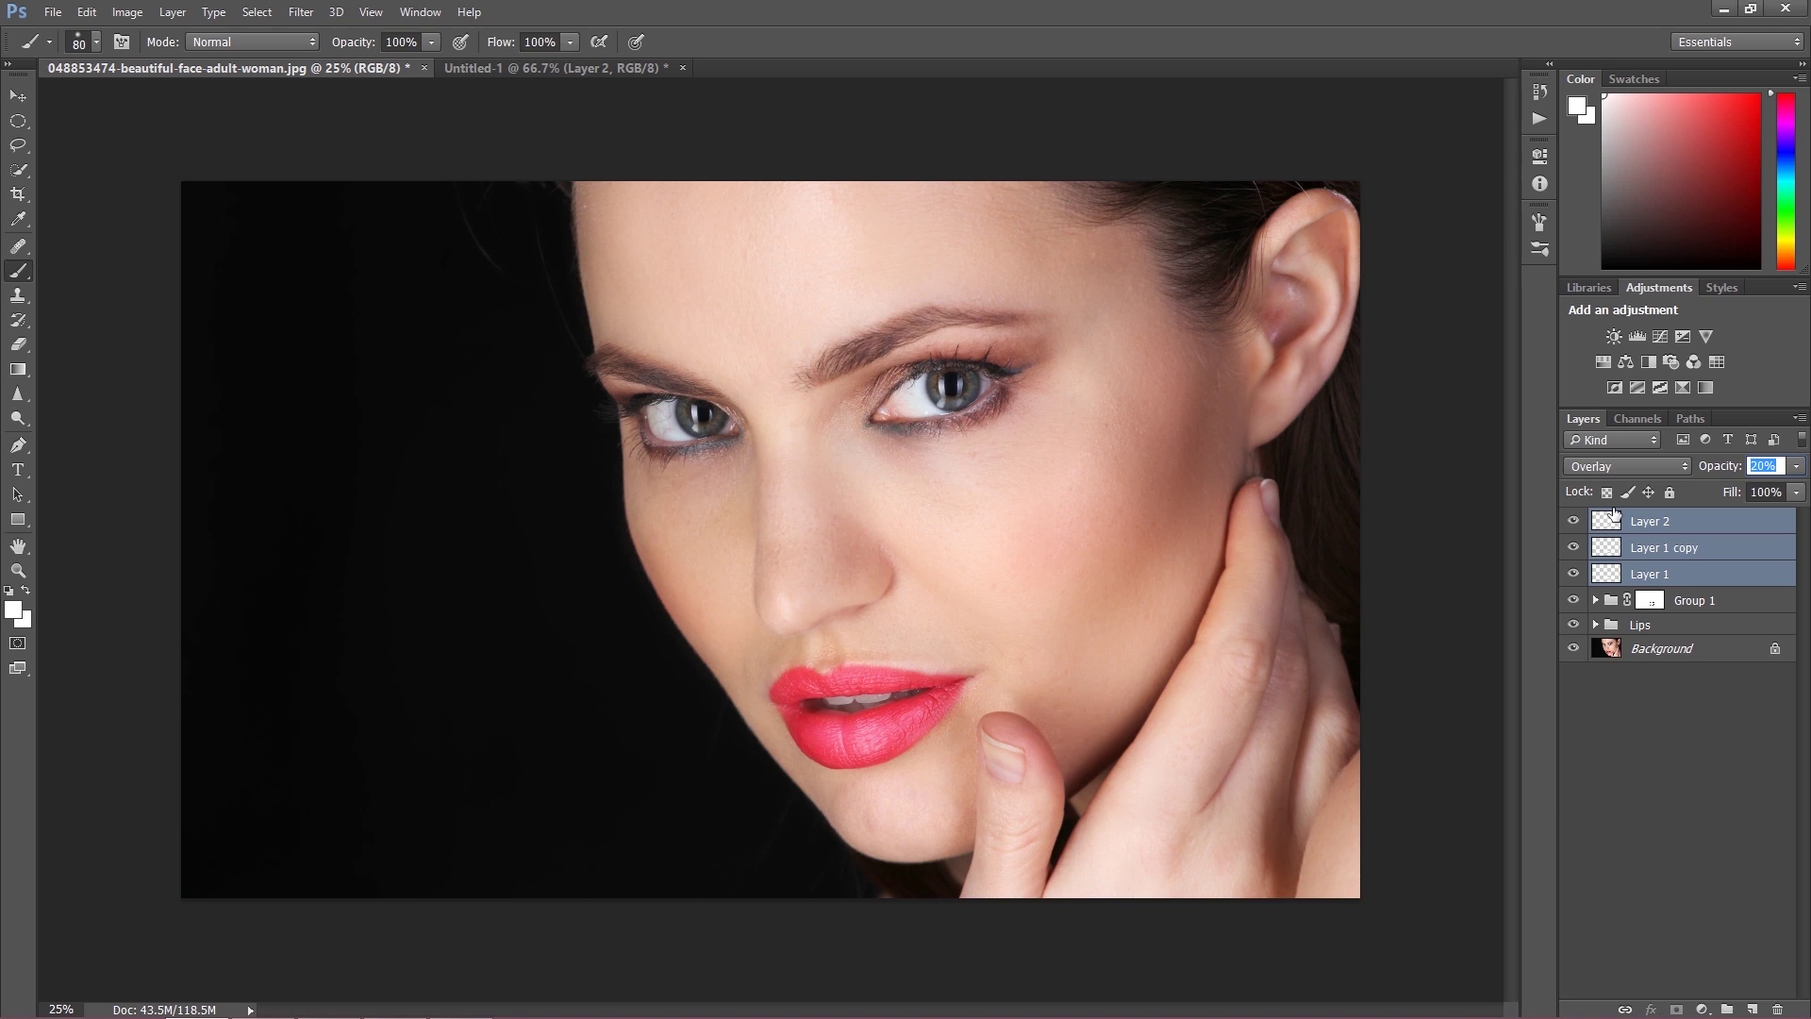
key("ctrl+g")
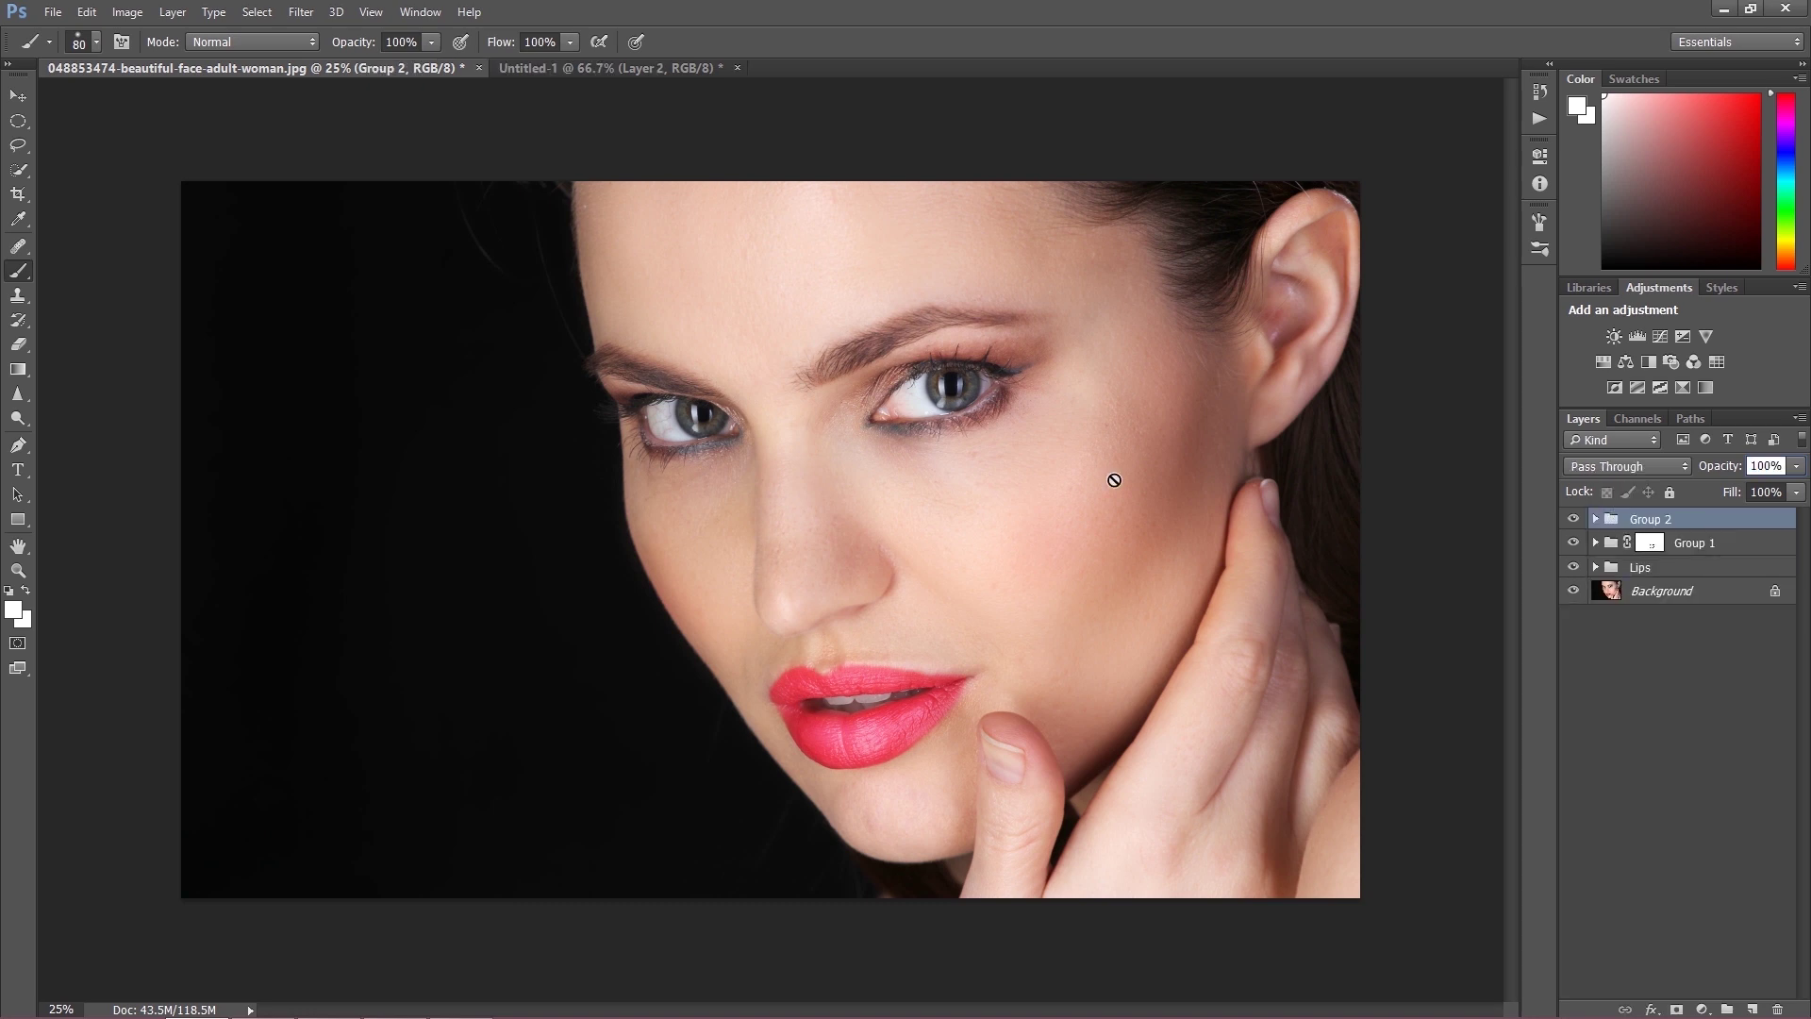
Step: Duplicate the Background layer and move the copy above all the groups for a before-and-after comparison
left_click(1653, 595)
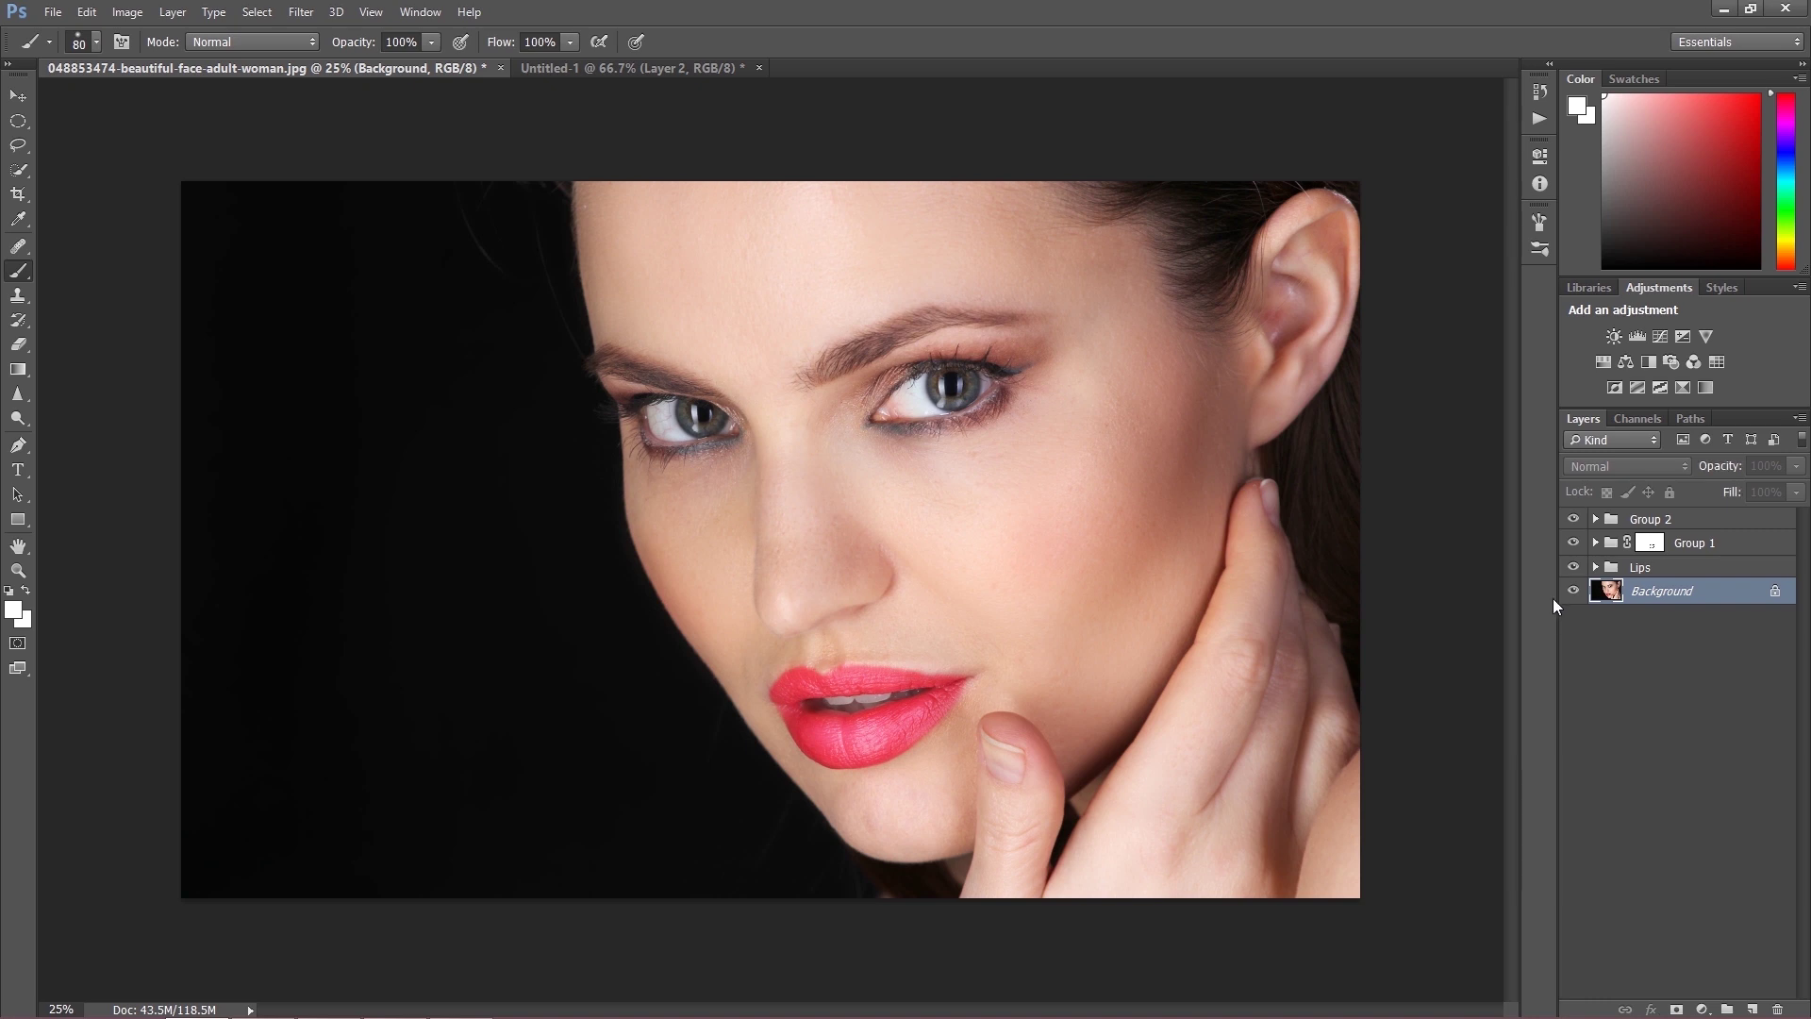
key("ctrl+j")
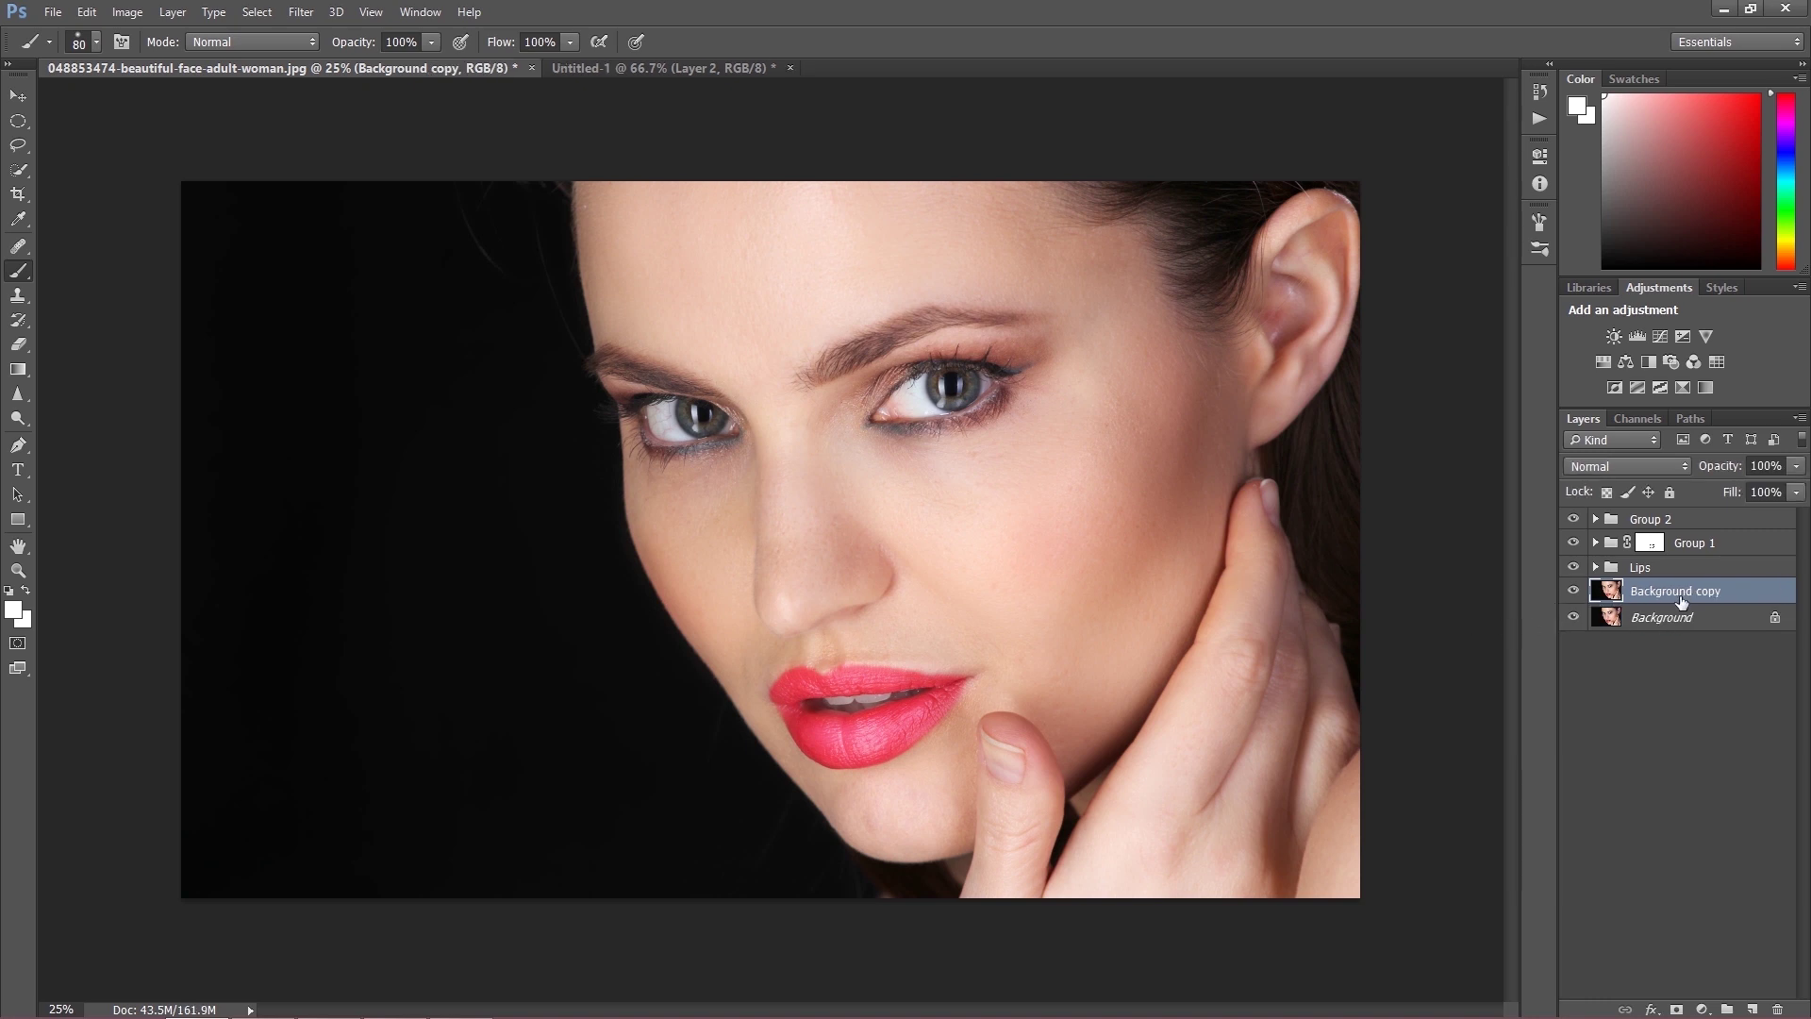
left_click_drag(1684, 592, 1674, 518)
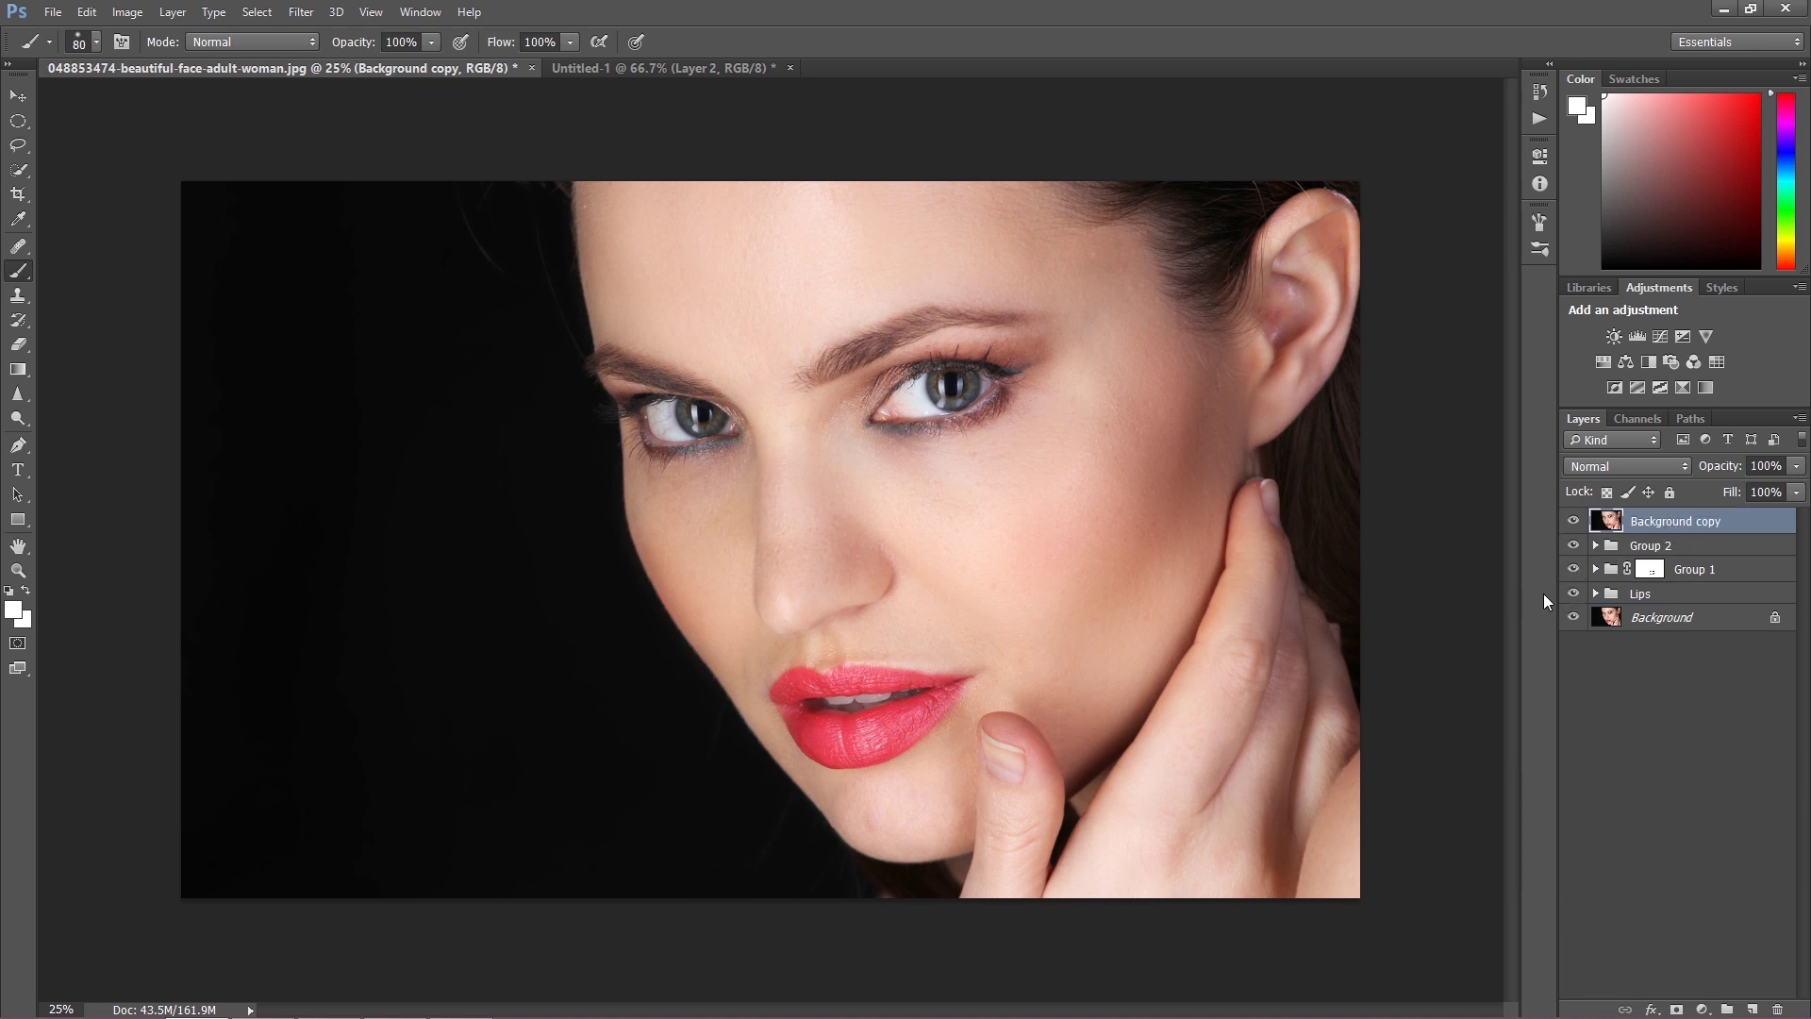
Step: Toggle the visibility of Background copy to compare the original lips with the retouched ones, leaving the copy hidden
key("ctrl+plus")
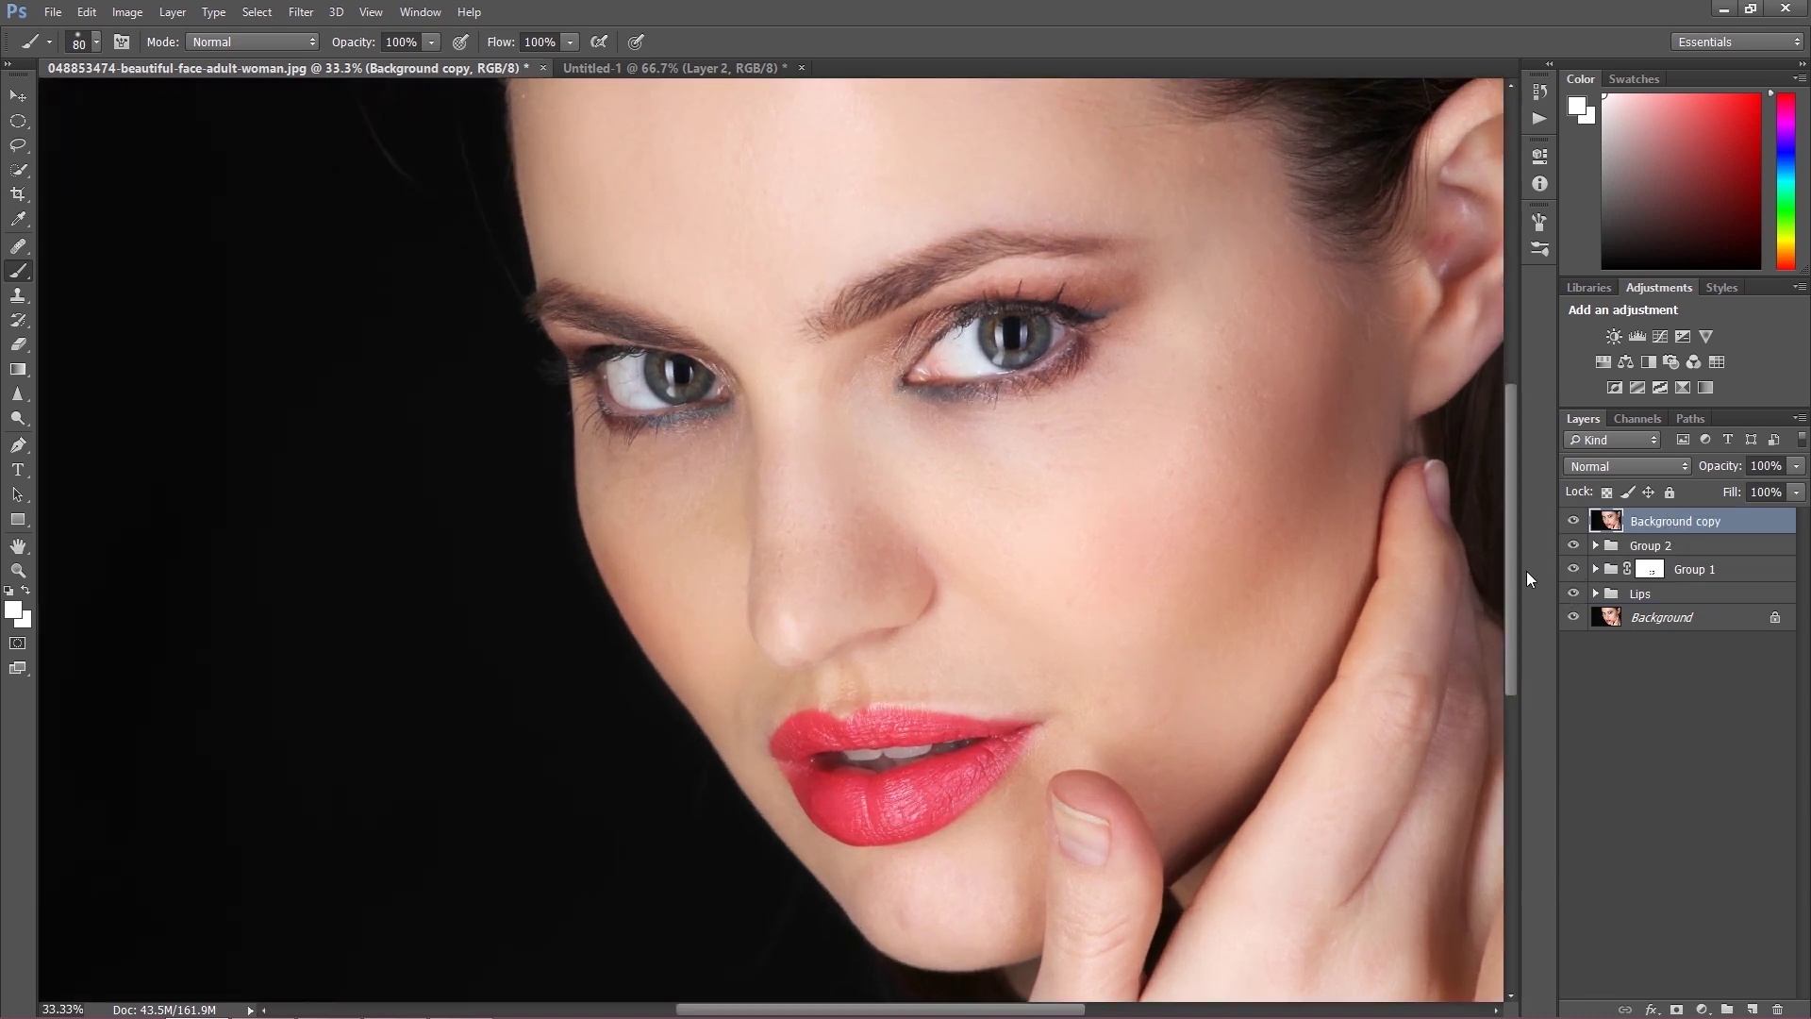
left_click(1572, 521)
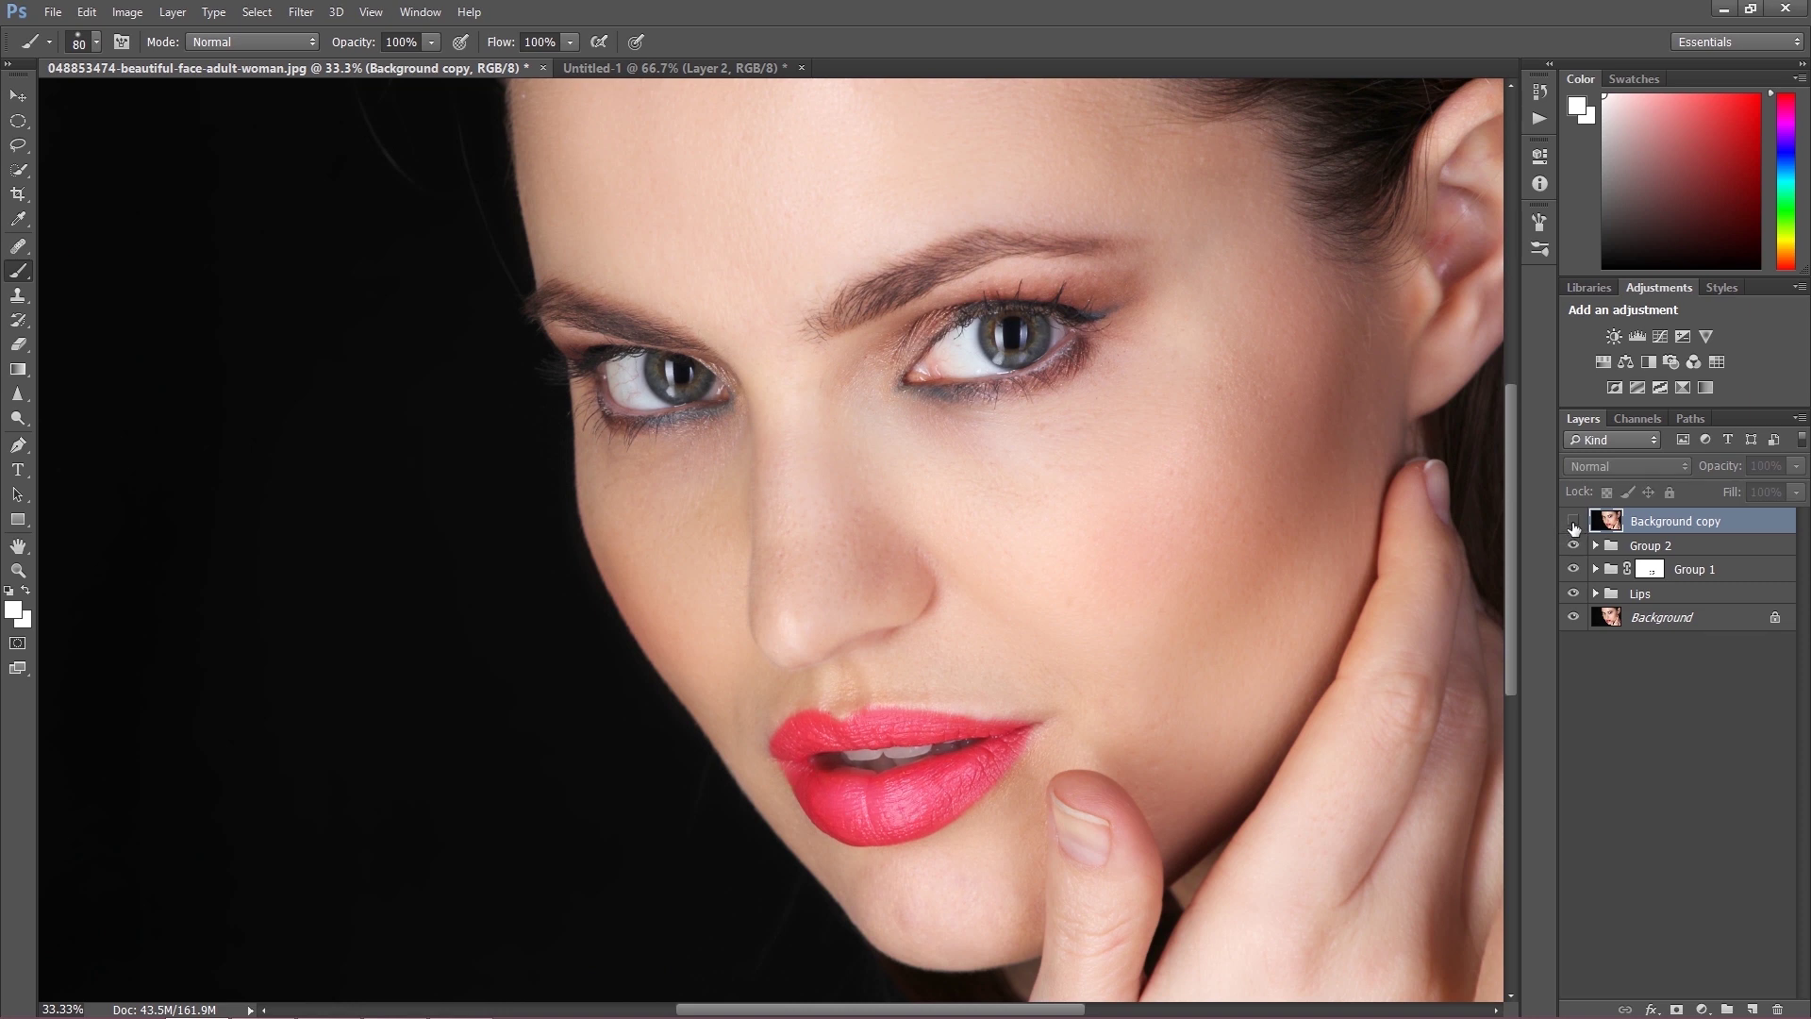
left_click(1573, 521)
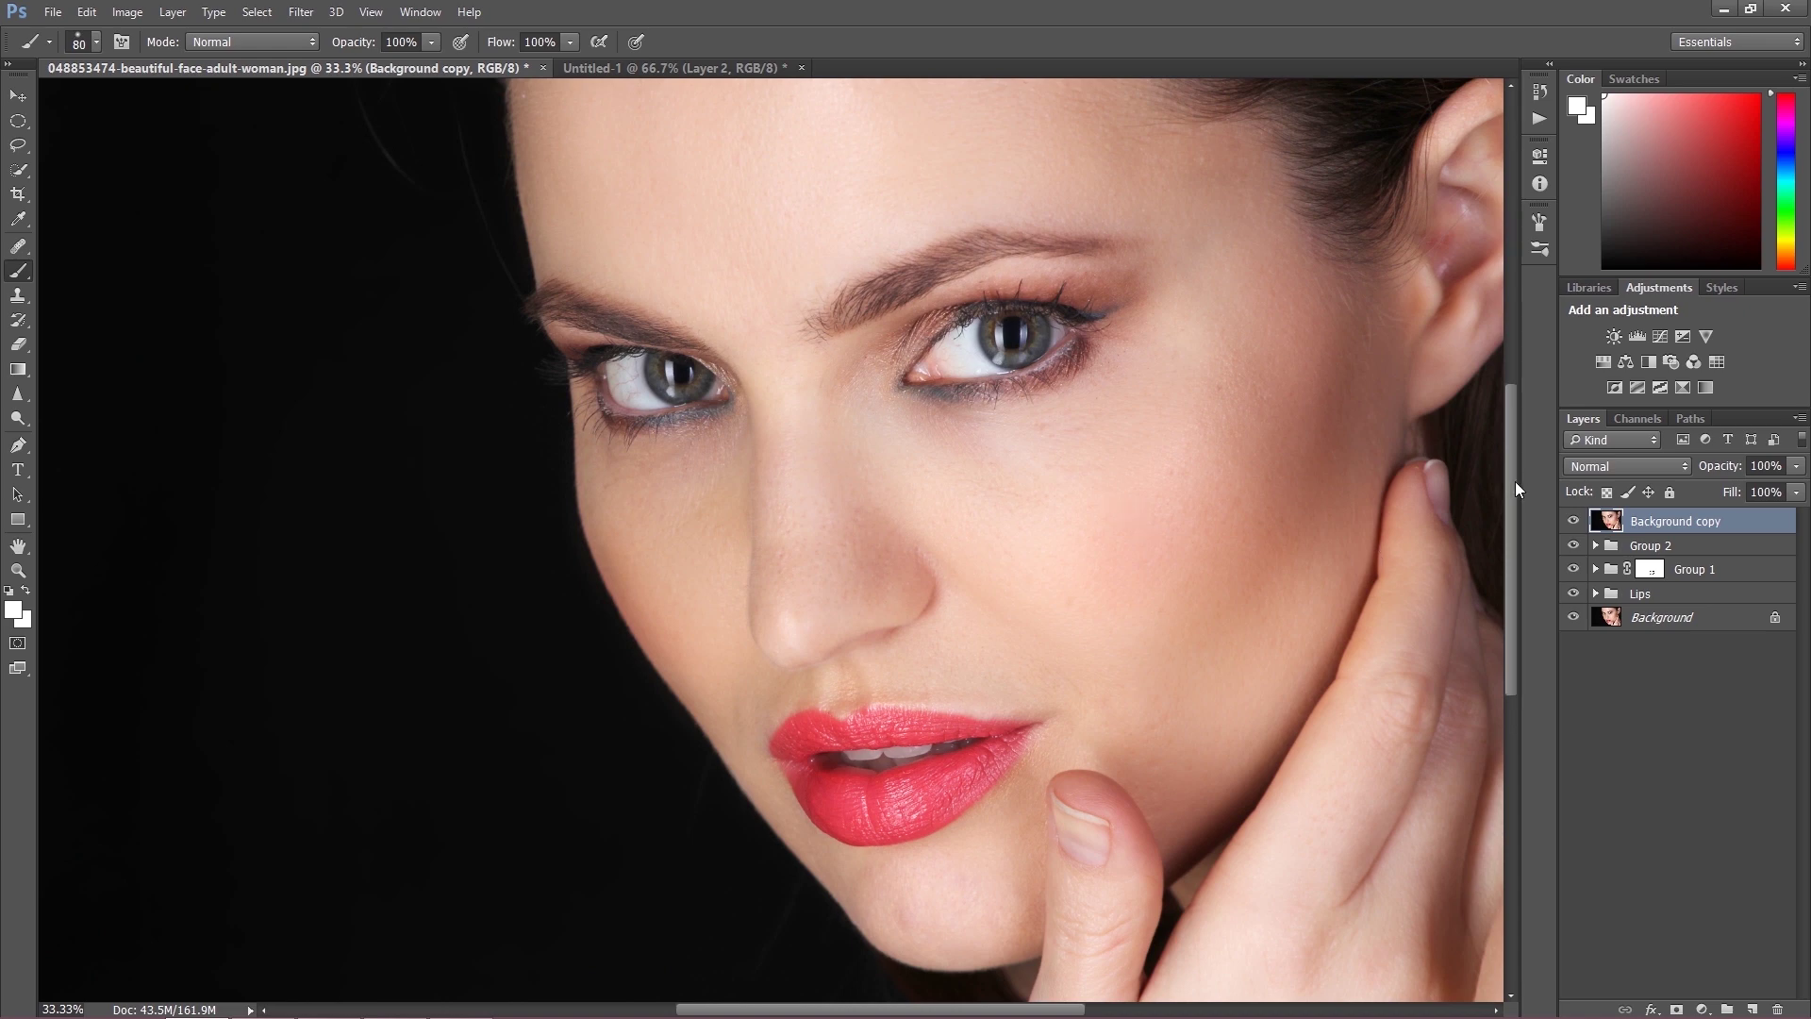
left_click_drag(1509, 489, 1512, 563)
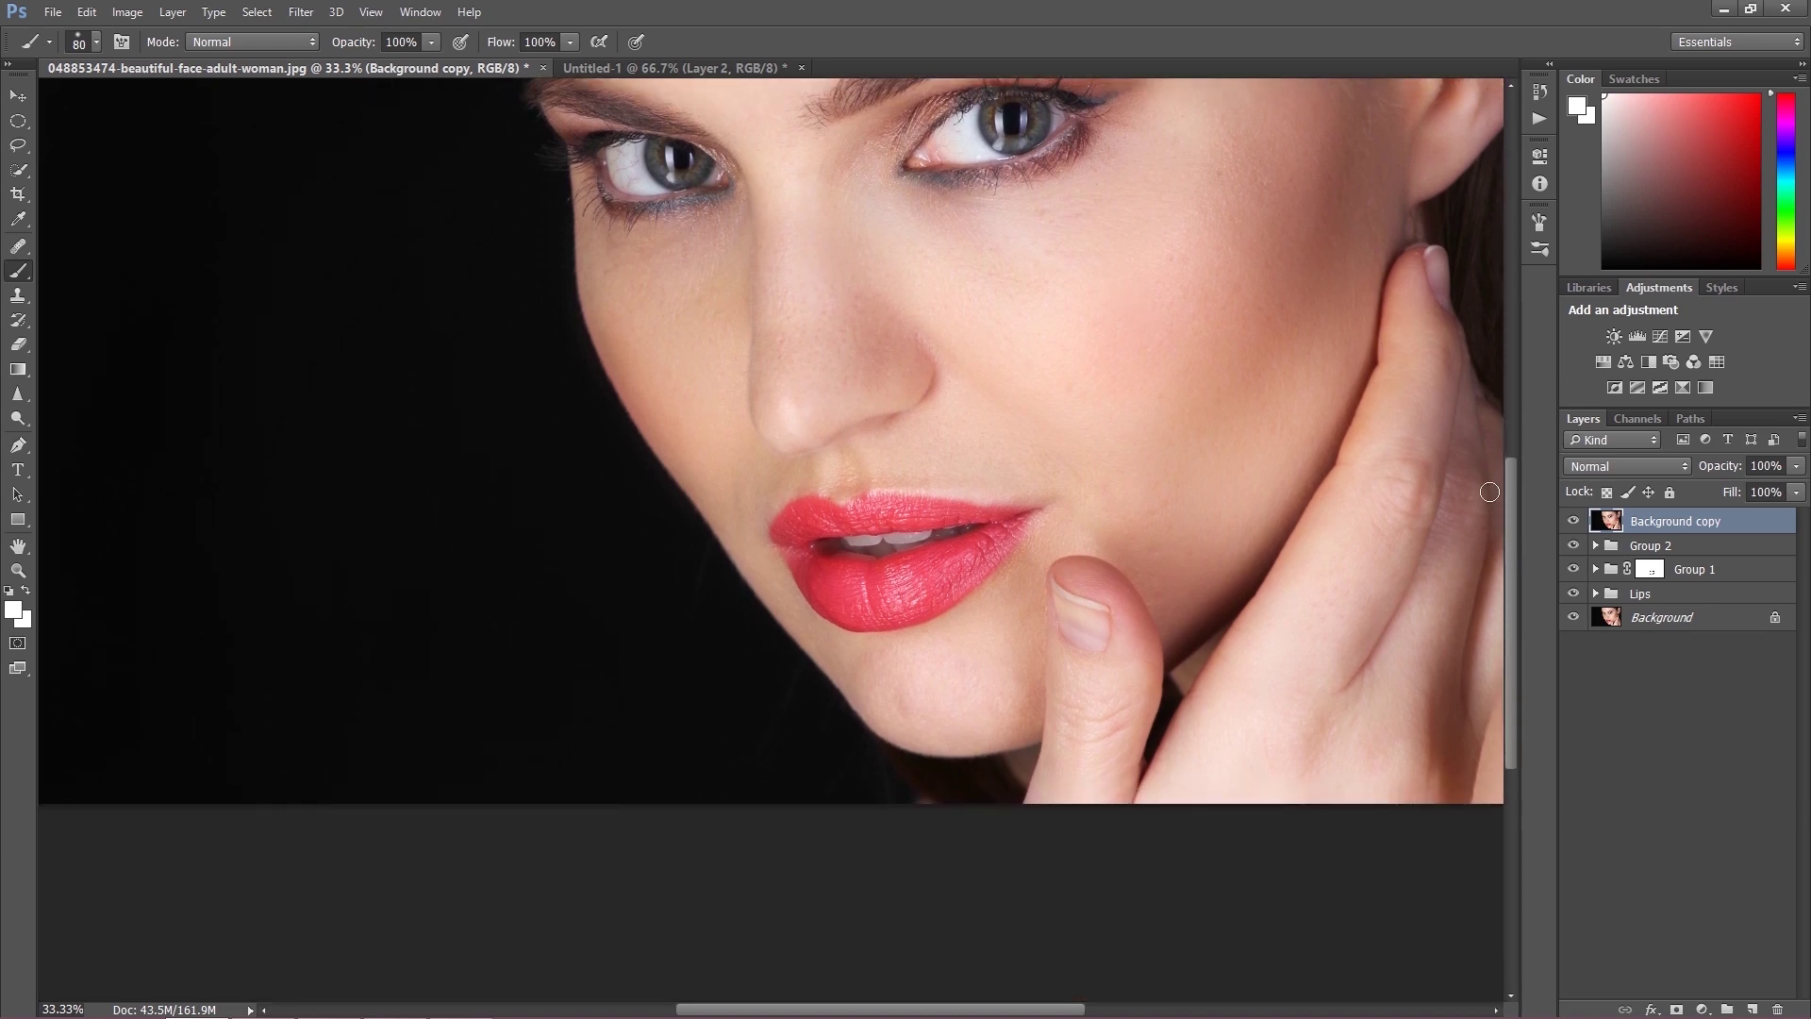
scroll(1490, 492, "up", 2)
key("ctrl+plus")
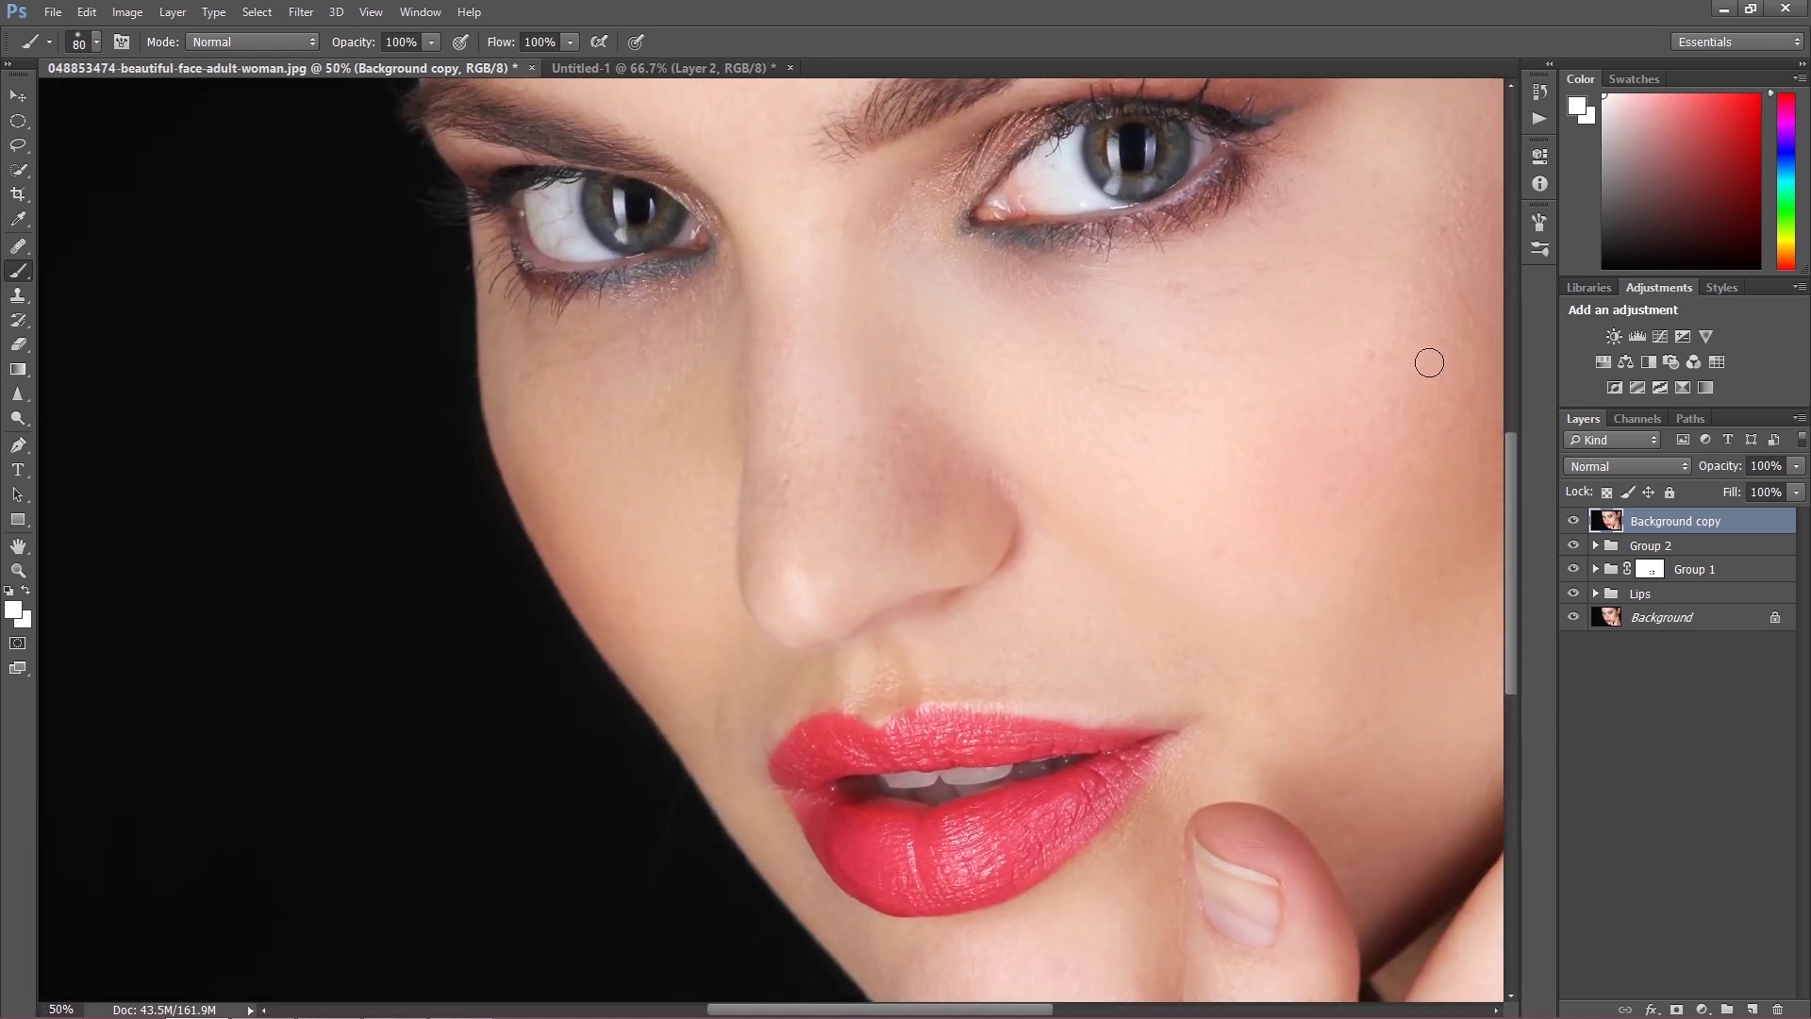
left_click_drag(1511, 491, 1513, 543)
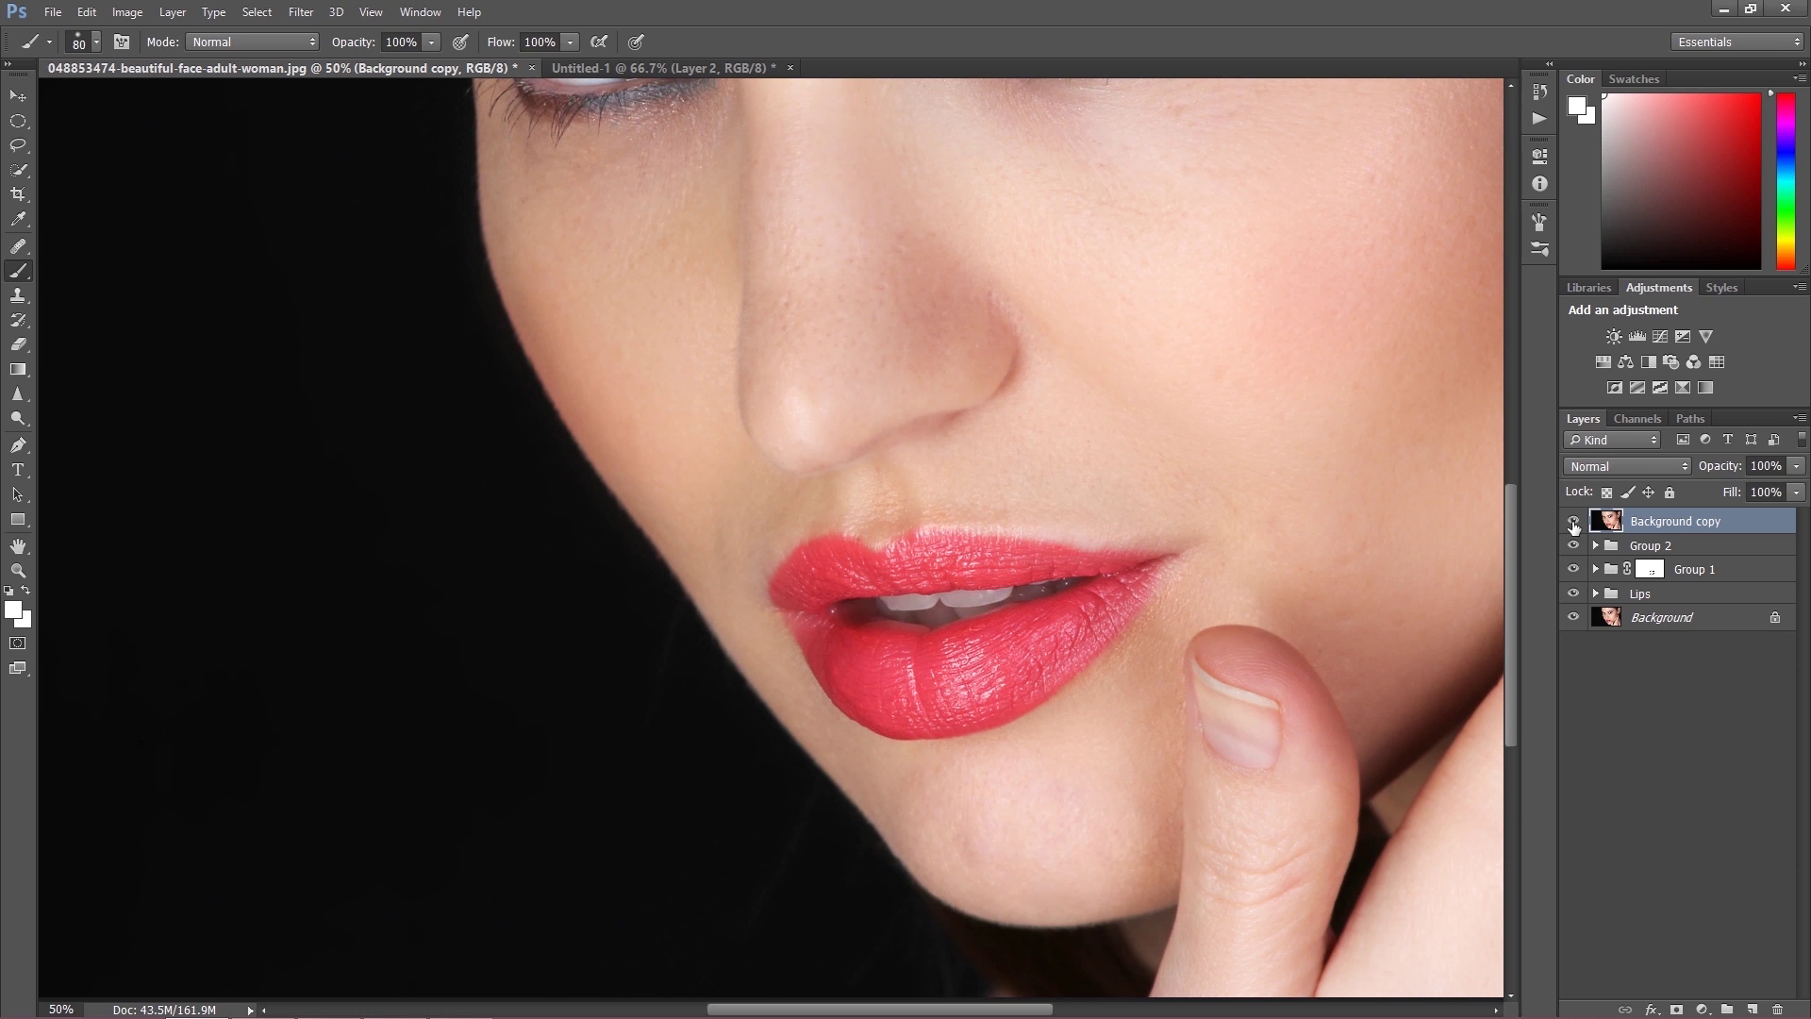
left_click(1573, 523)
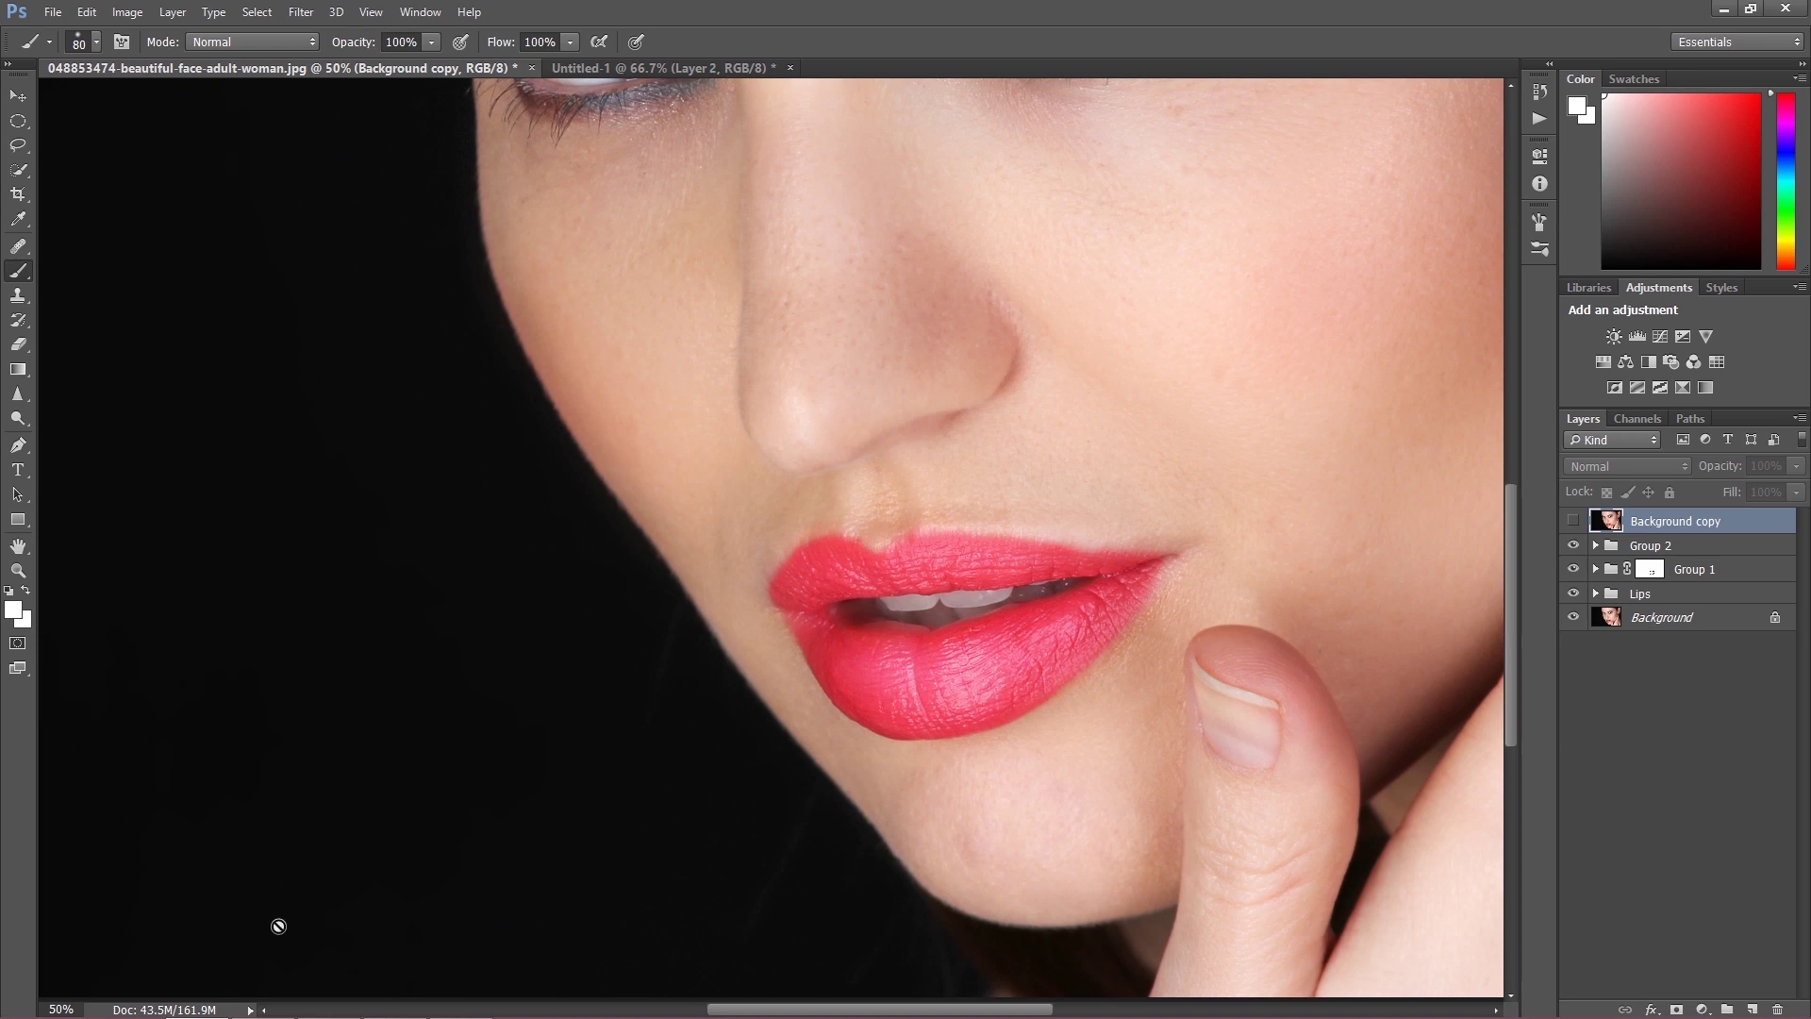
Step: Switch to the browser to view the Udemy beauty retouch course page, and return to Photoshop
mouse_move(274, 1014)
left_click(271, 1012)
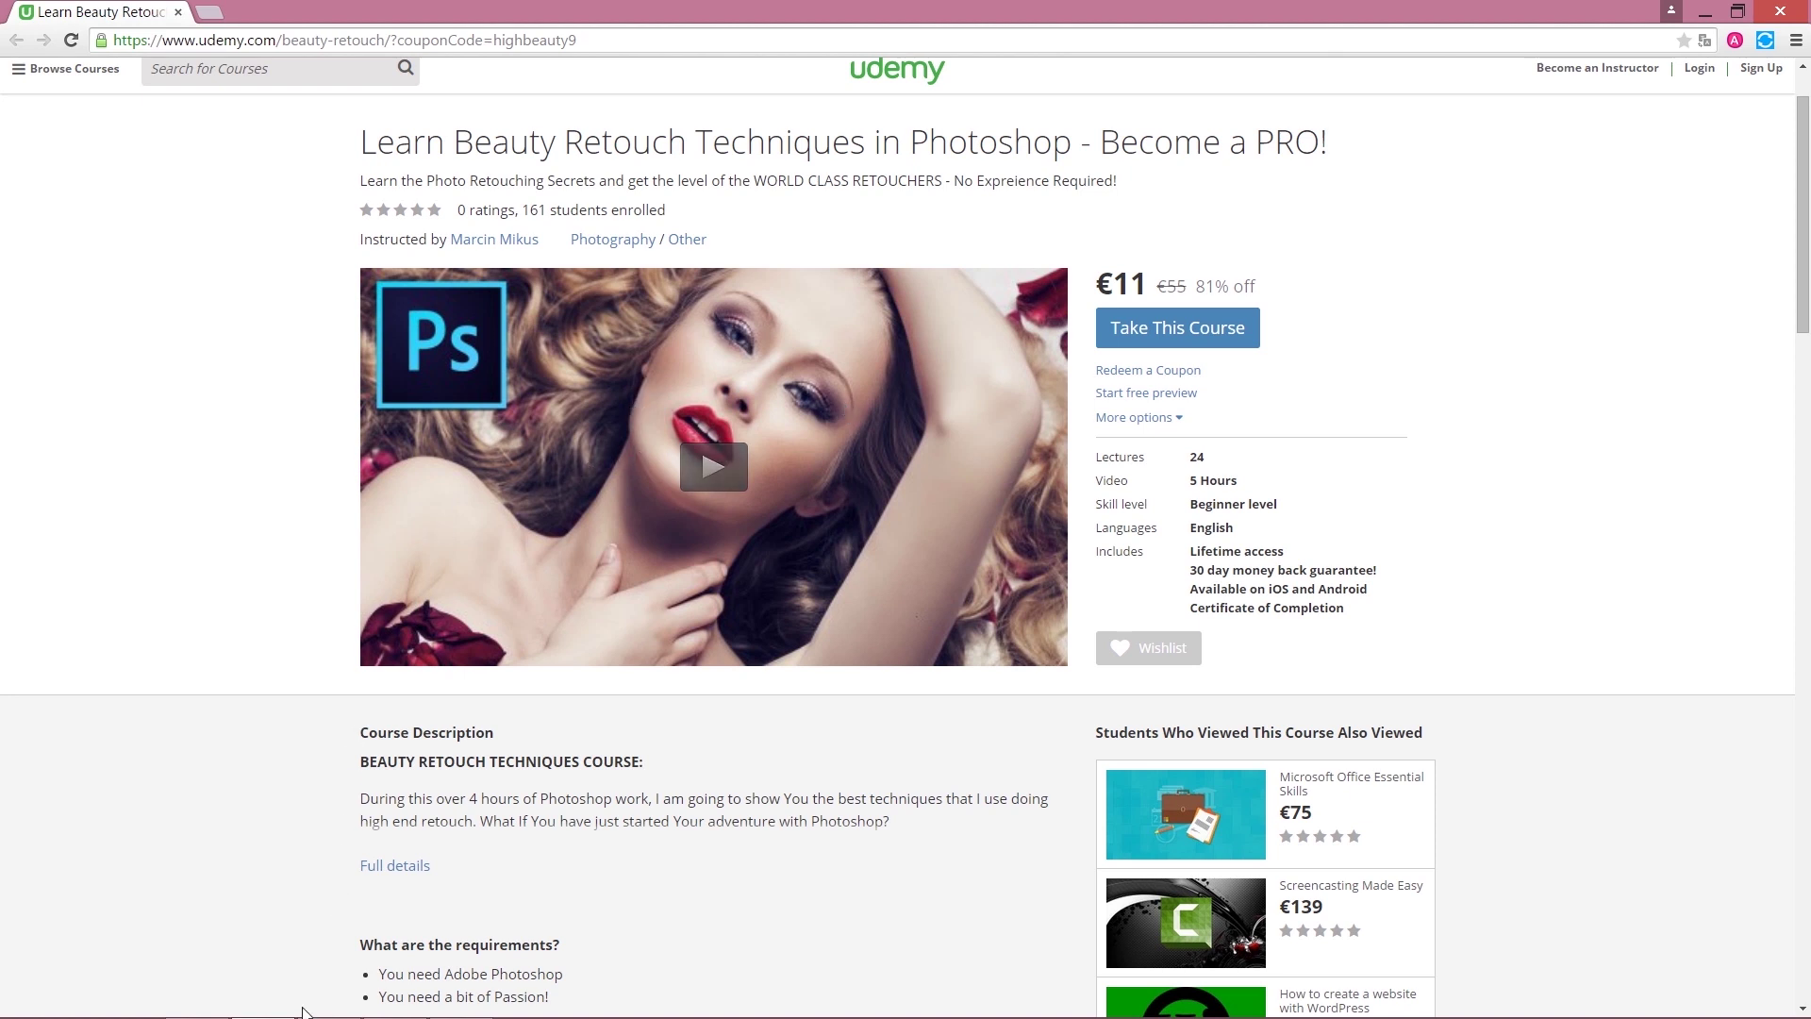
mouse_move(283, 1015)
left_click(223, 989)
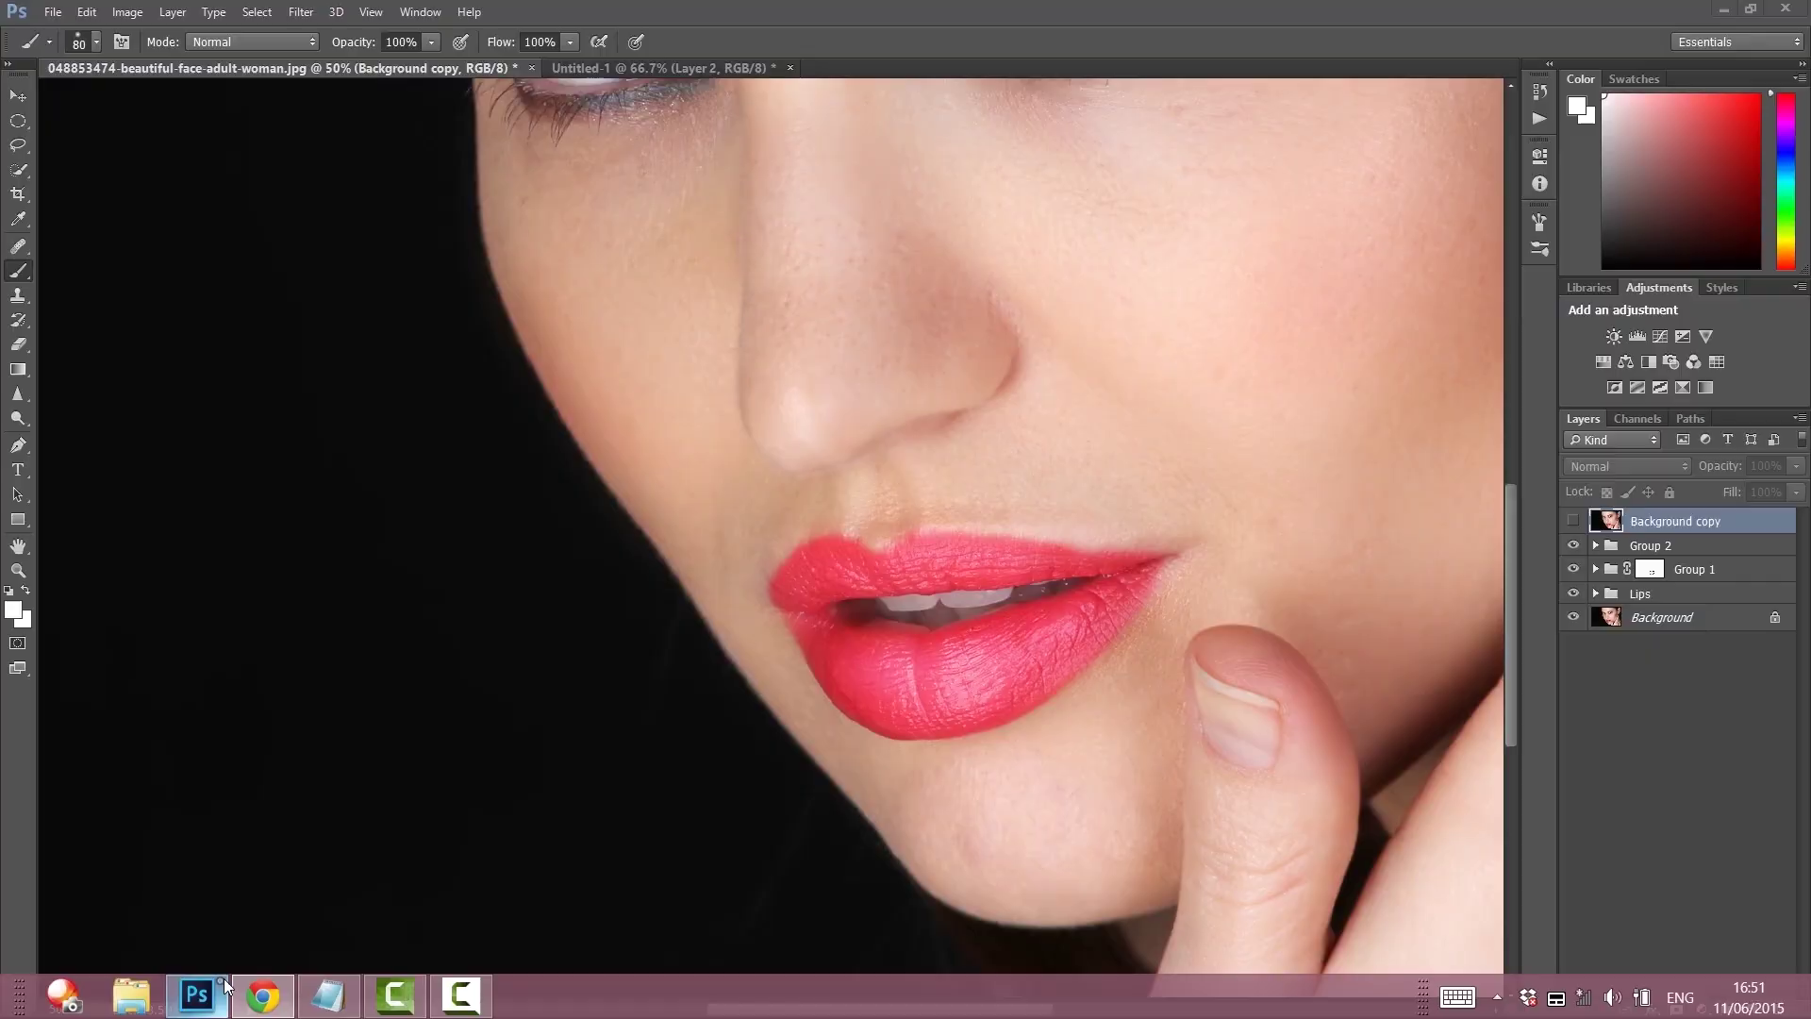